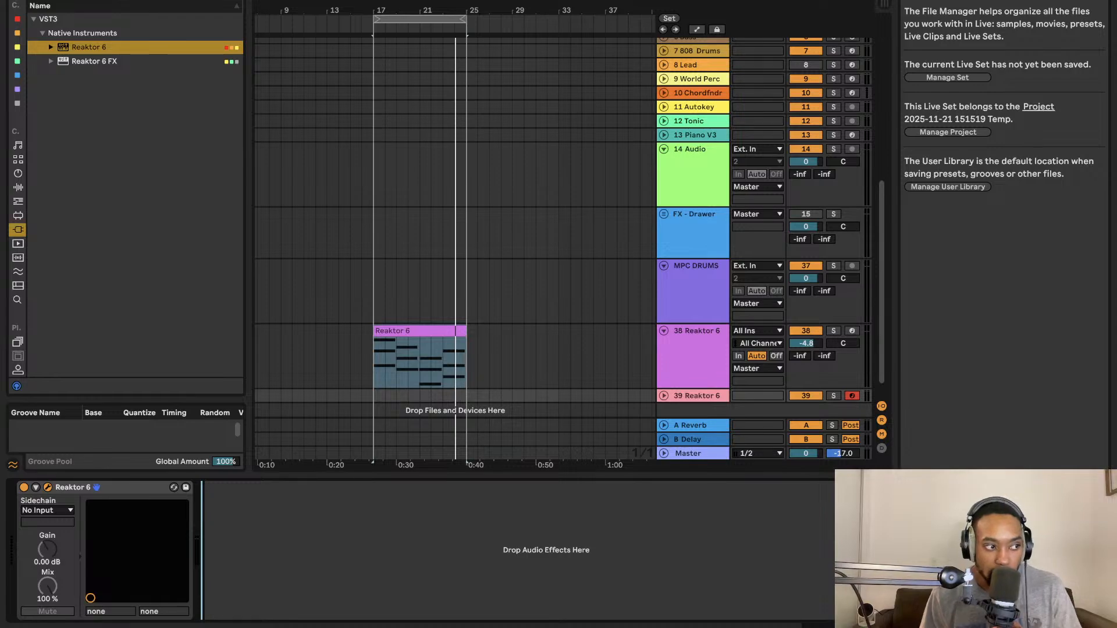
Open the editor window of the Reaktor 6 instrument on track 39 and reposition it so its title bar is fully visible
{"action": "left_click", "coordinate": [48, 488]}
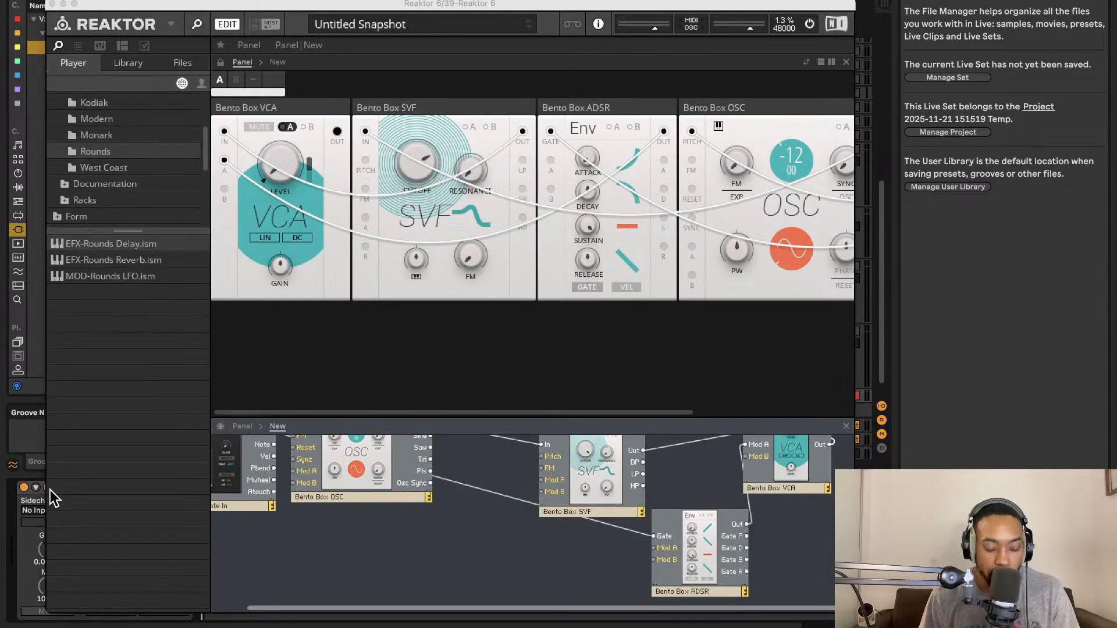
{"action": "key", "text": "XF86MonBrightnessUp"}
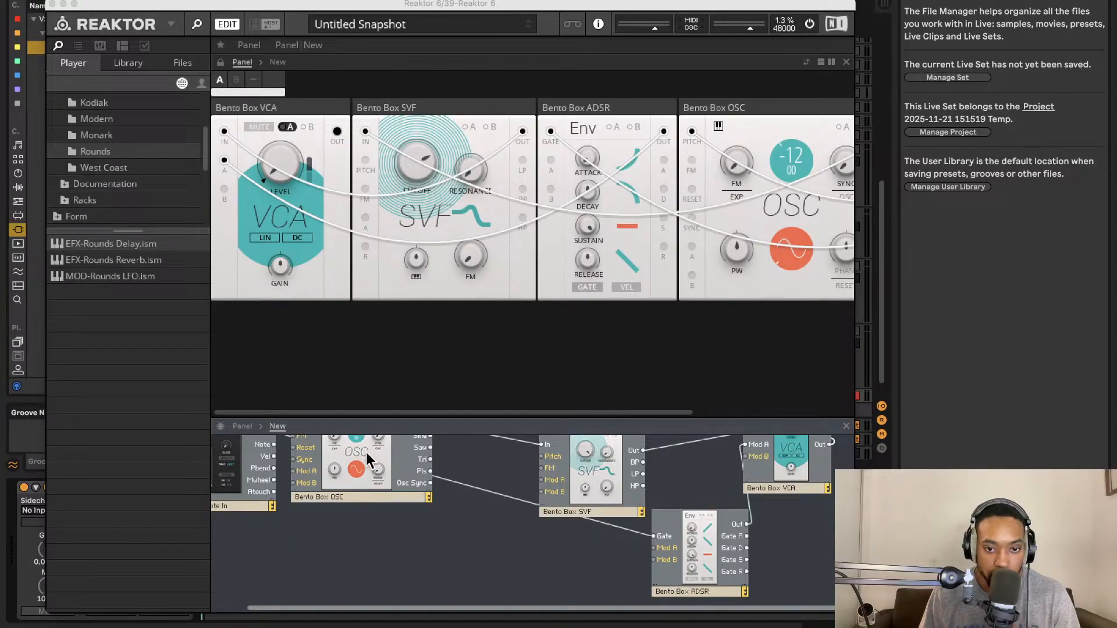
{"action": "scroll", "coordinate": [582, 494], "scroll_direction": "up", "scroll_amount": 3}
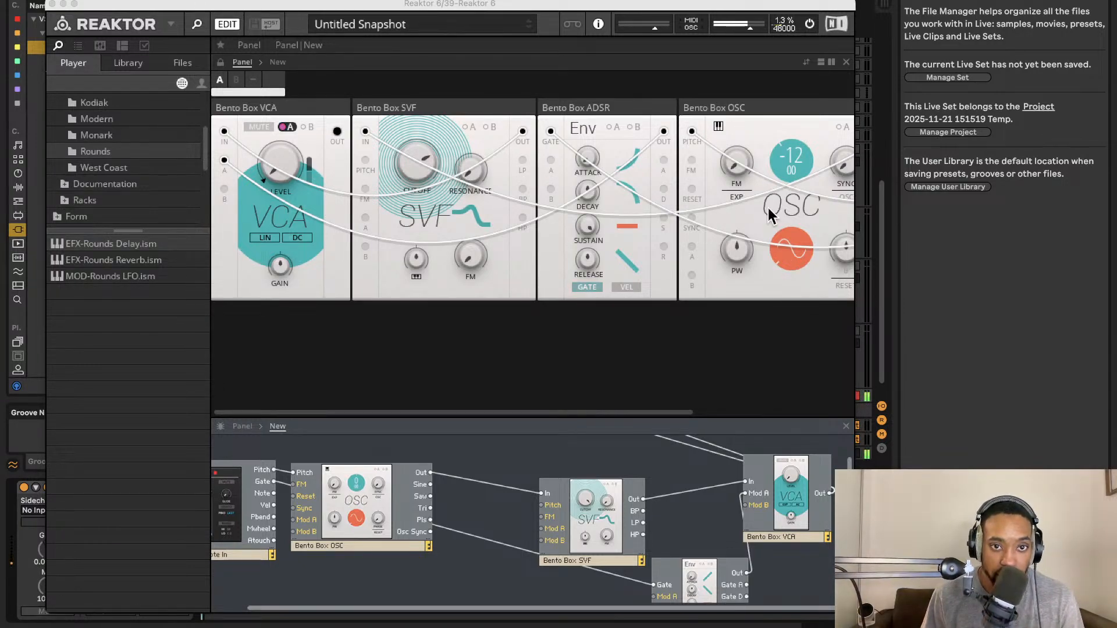
{"action": "left_click_drag", "start_coordinate": [796, 5], "coordinate": [753, 15]}
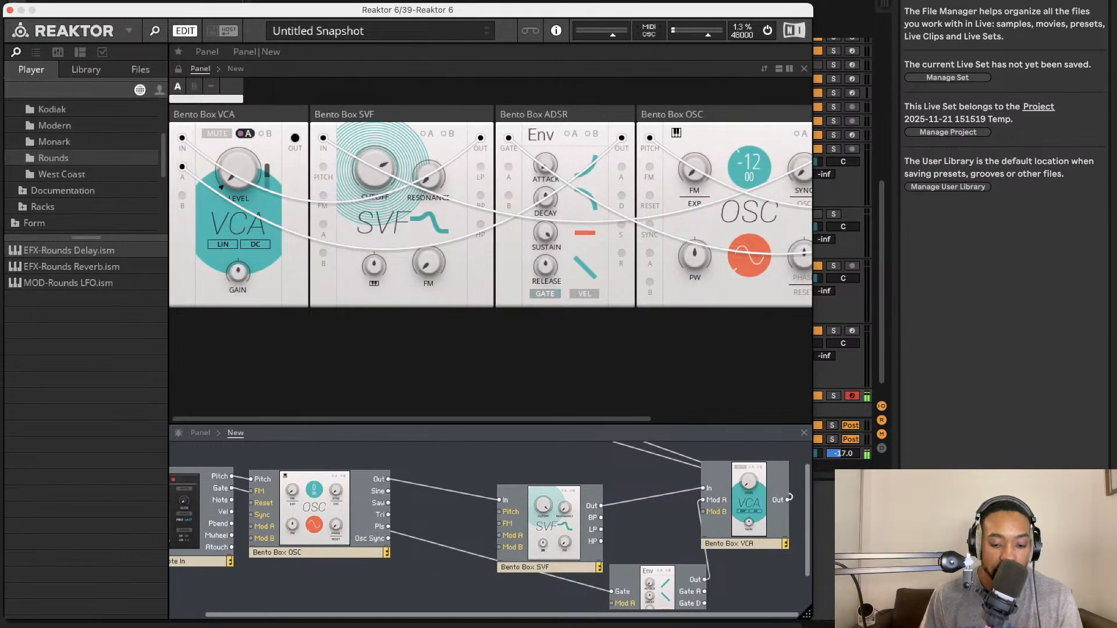
{"action": "left_click", "coordinate": [10, 10]}
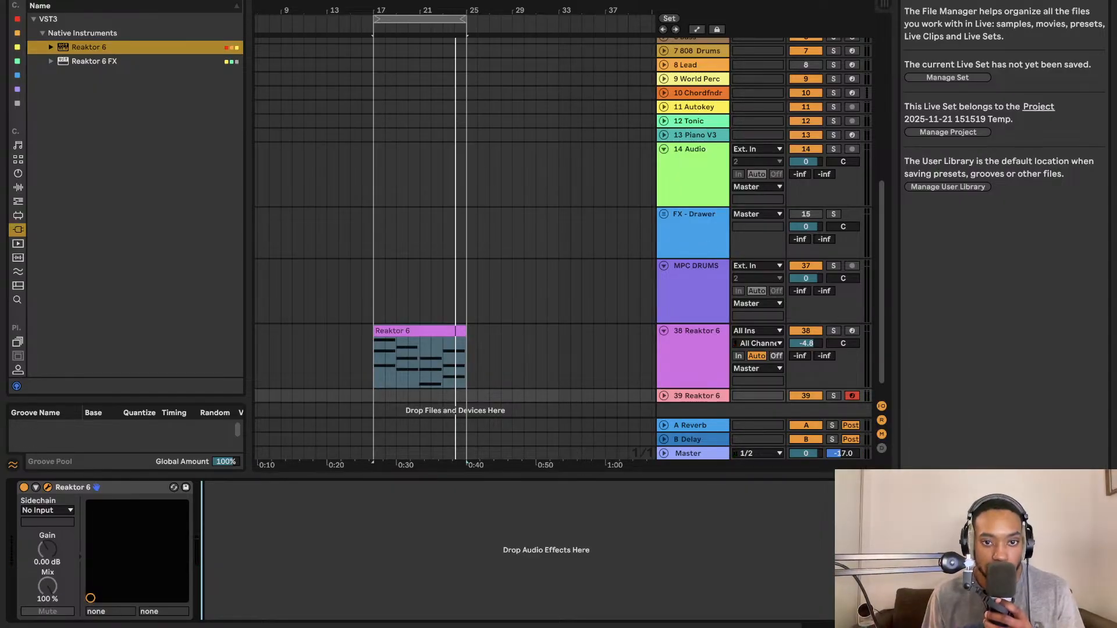
{"action": "left_click", "coordinate": [50, 487]}
Resize the split between the panel and structure views to give the structure more height while keeping the block panels fully visible
{"action": "left_click_drag", "start_coordinate": [497, 416], "coordinate": [541, 228]}
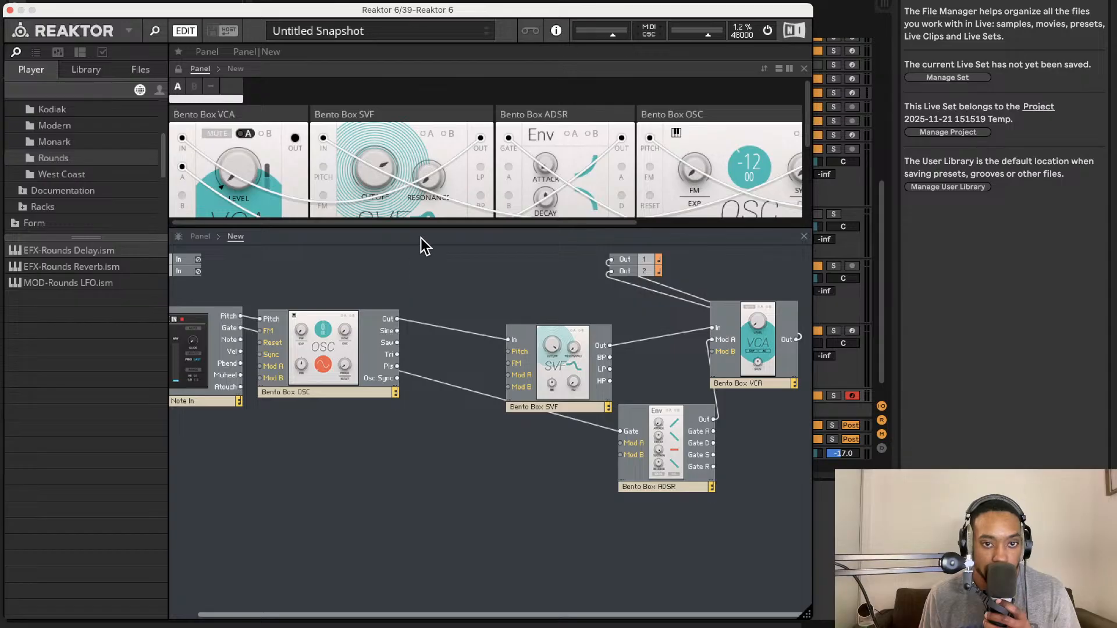
{"action": "left_click_drag", "start_coordinate": [429, 227], "coordinate": [448, 381]}
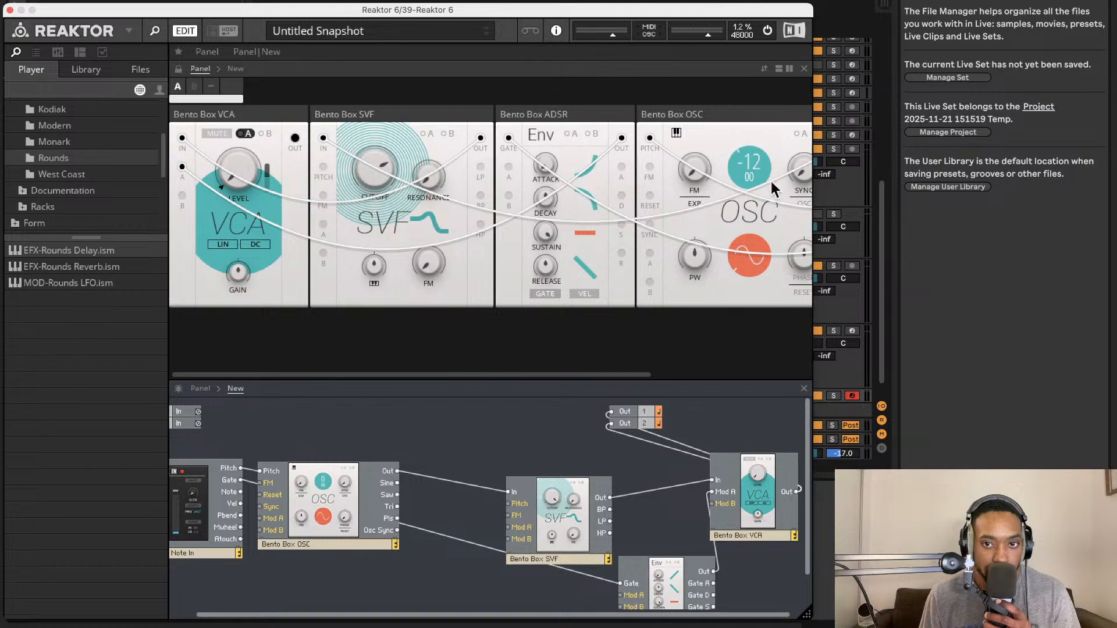
{"action": "mouse_move", "coordinate": [568, 369]}
{"action": "left_mouse_down"}
{"action": "mouse_move", "coordinate": [630, 376]}
{"action": "mouse_move", "coordinate": [571, 372]}
{"action": "left_mouse_up"}
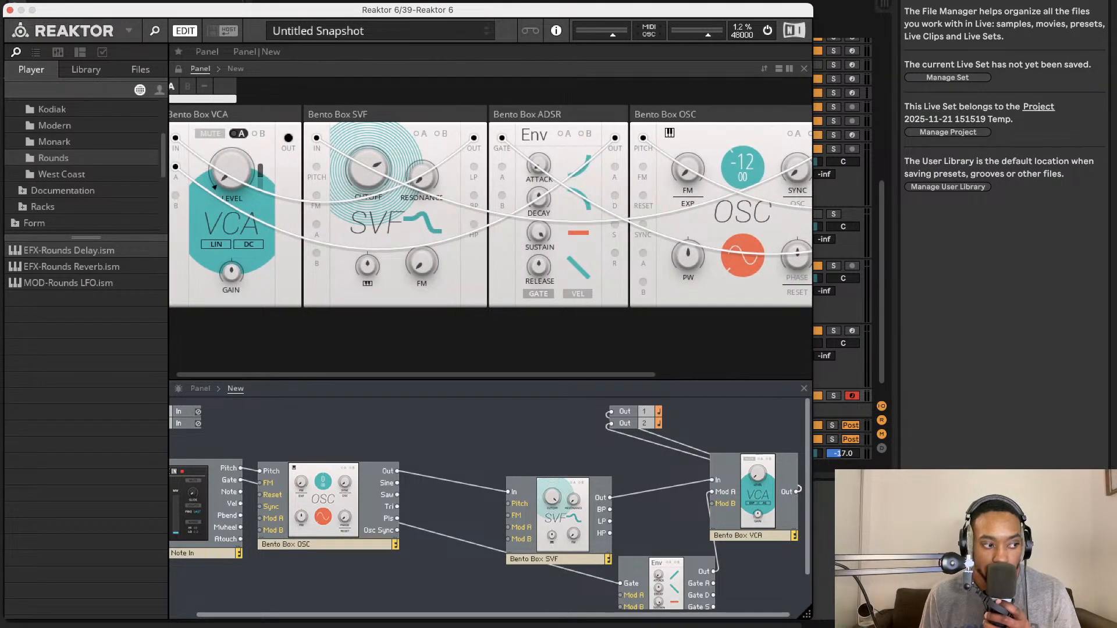
{"action": "right_click", "coordinate": [256, 477]}
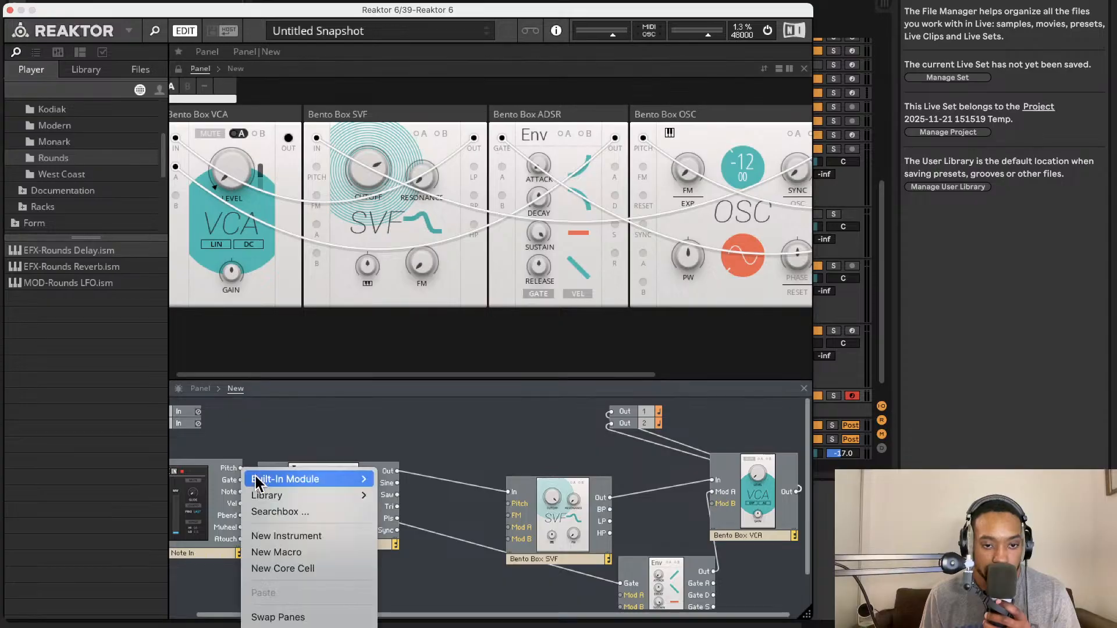
{"action": "mouse_move", "coordinate": [326, 495]}
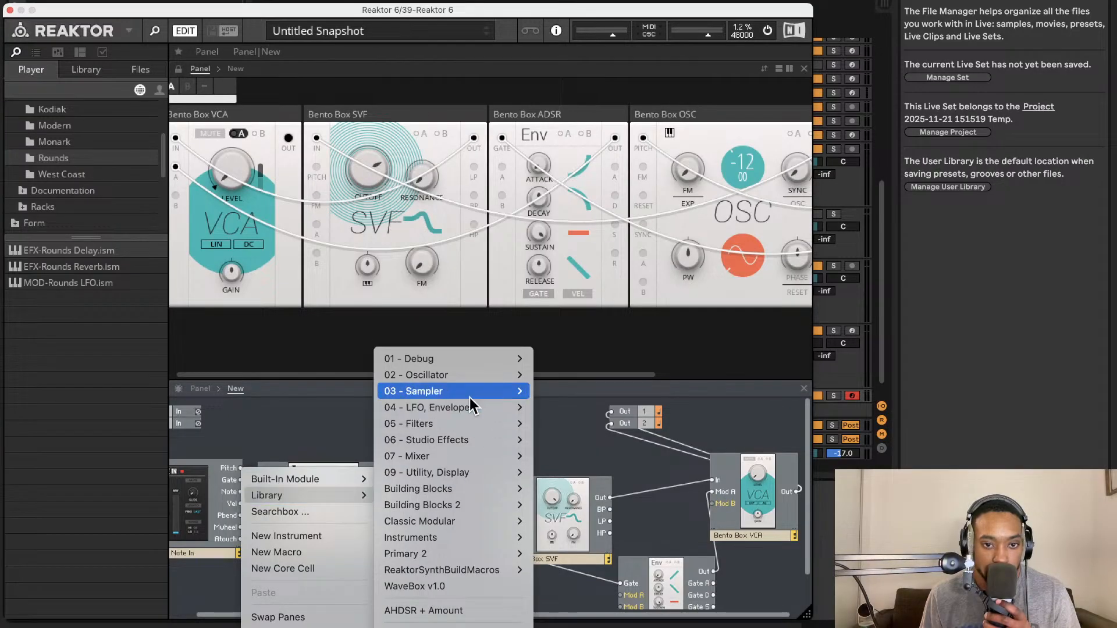
{"action": "mouse_move", "coordinate": [361, 479]}
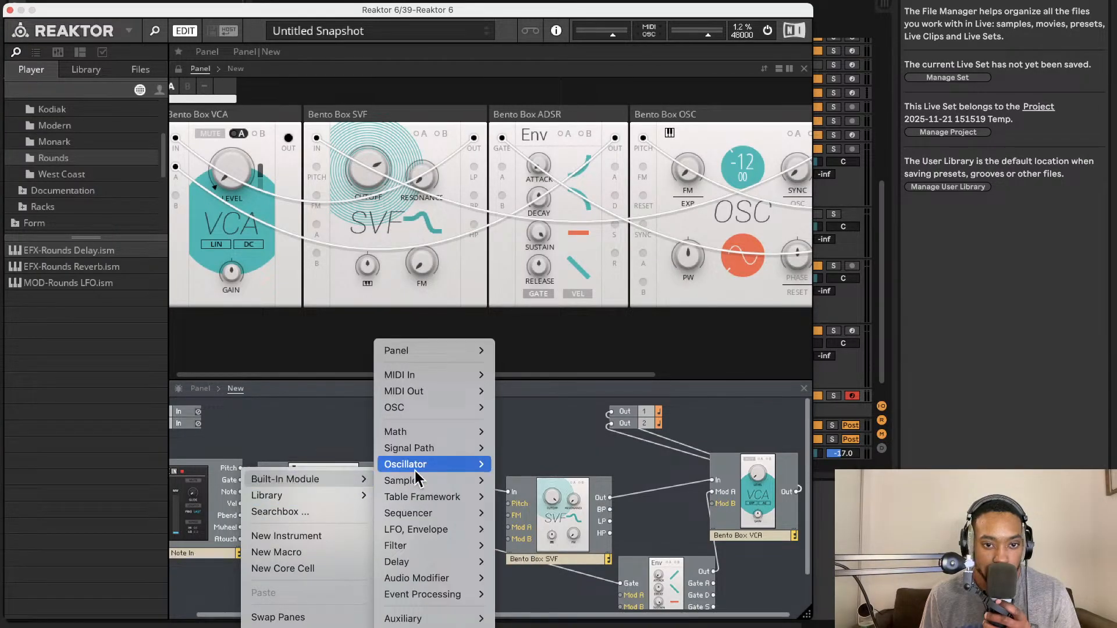
{"action": "mouse_move", "coordinate": [422, 488]}
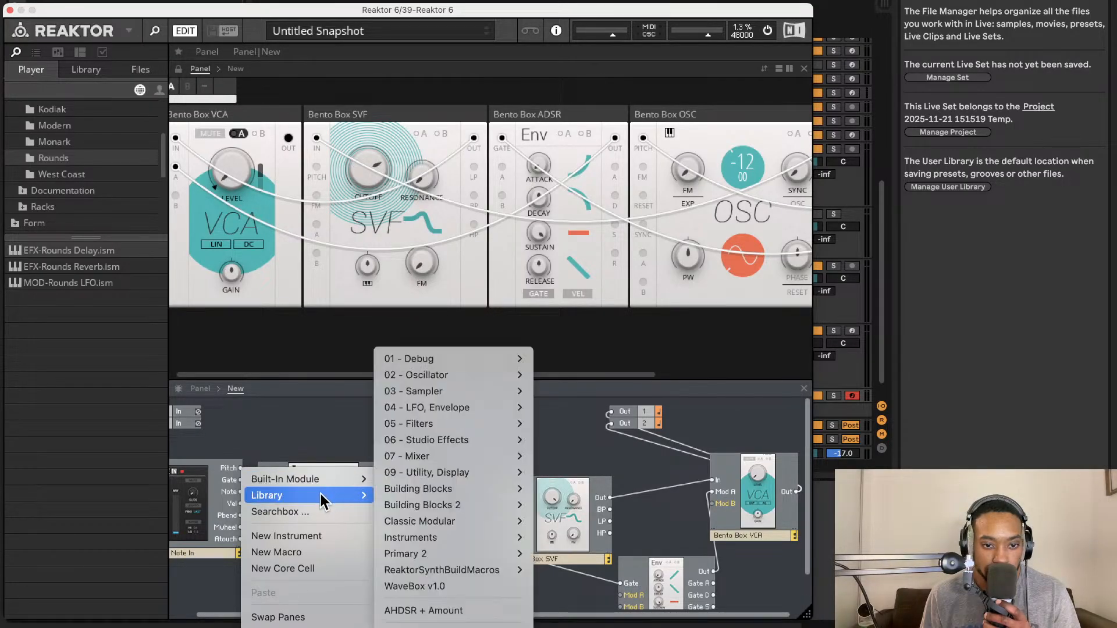
{"action": "left_click", "coordinate": [324, 431]}
Duplicate the Bento Box OSC block in the structure and place the copy below the original
{"action": "right_click", "coordinate": [310, 466]}
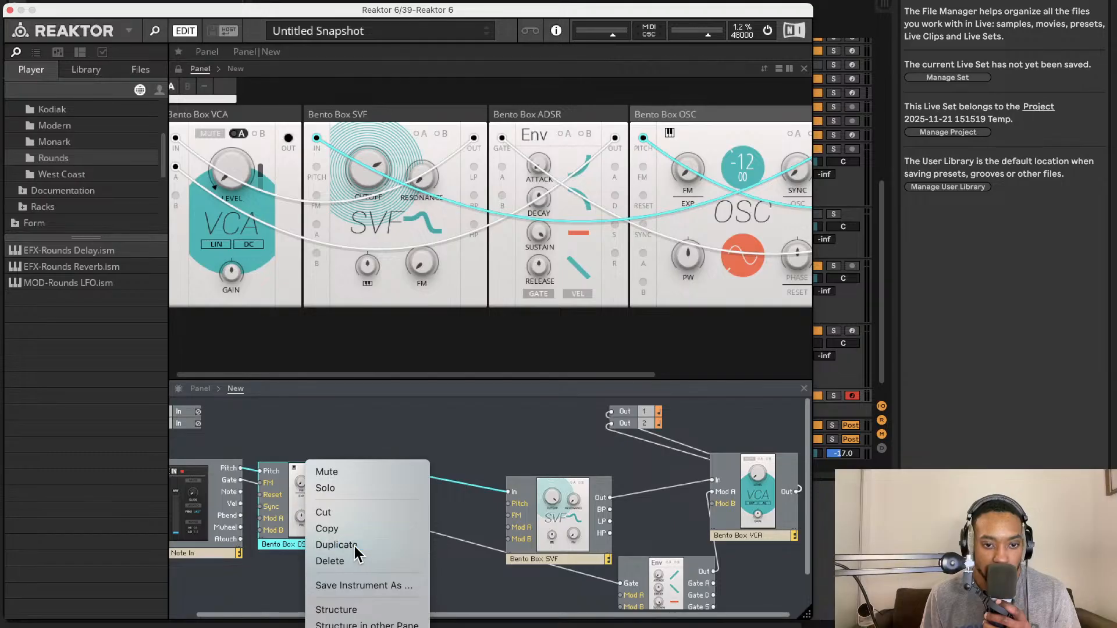
{"action": "left_click", "coordinate": [337, 545]}
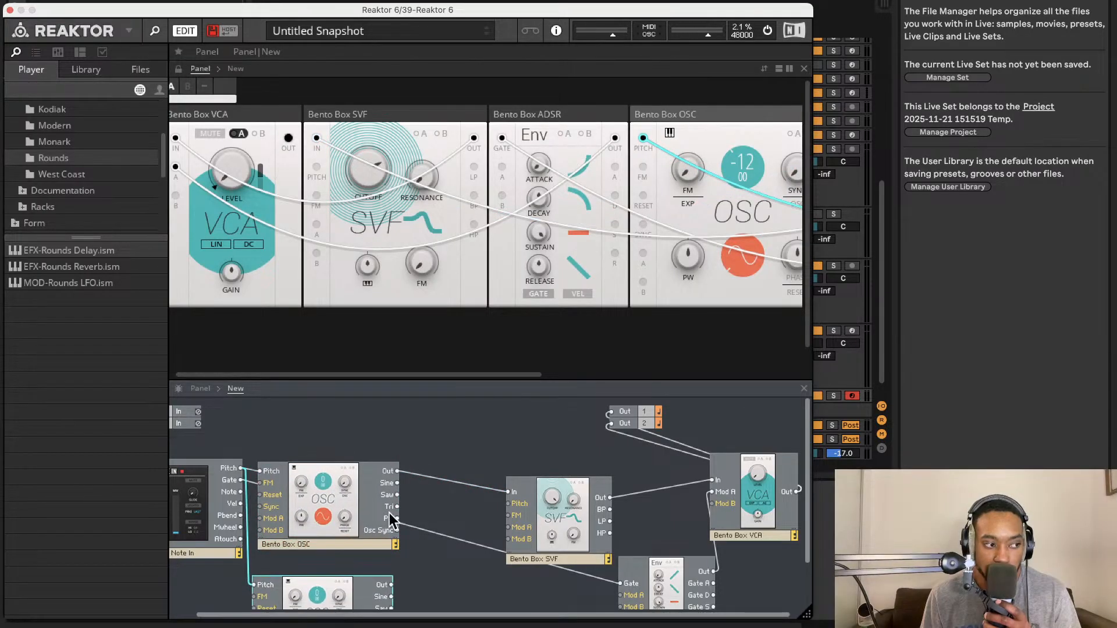
{"action": "scroll", "coordinate": [391, 520], "scroll_direction": "down", "scroll_amount": 3}
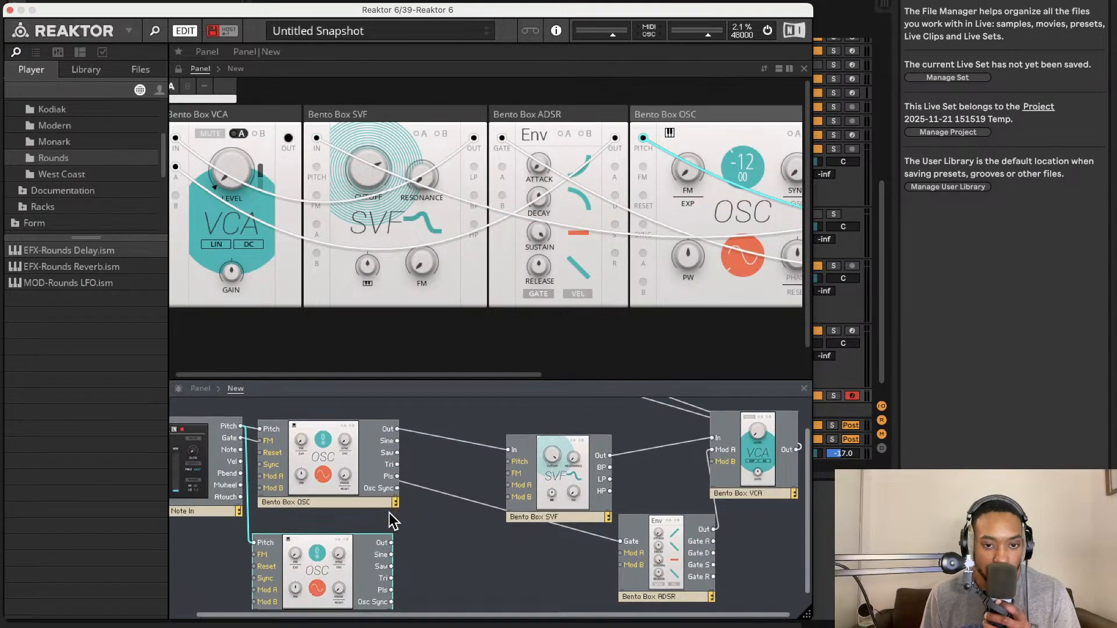
{"action": "scroll", "coordinate": [394, 521], "scroll_direction": "down", "scroll_amount": 1}
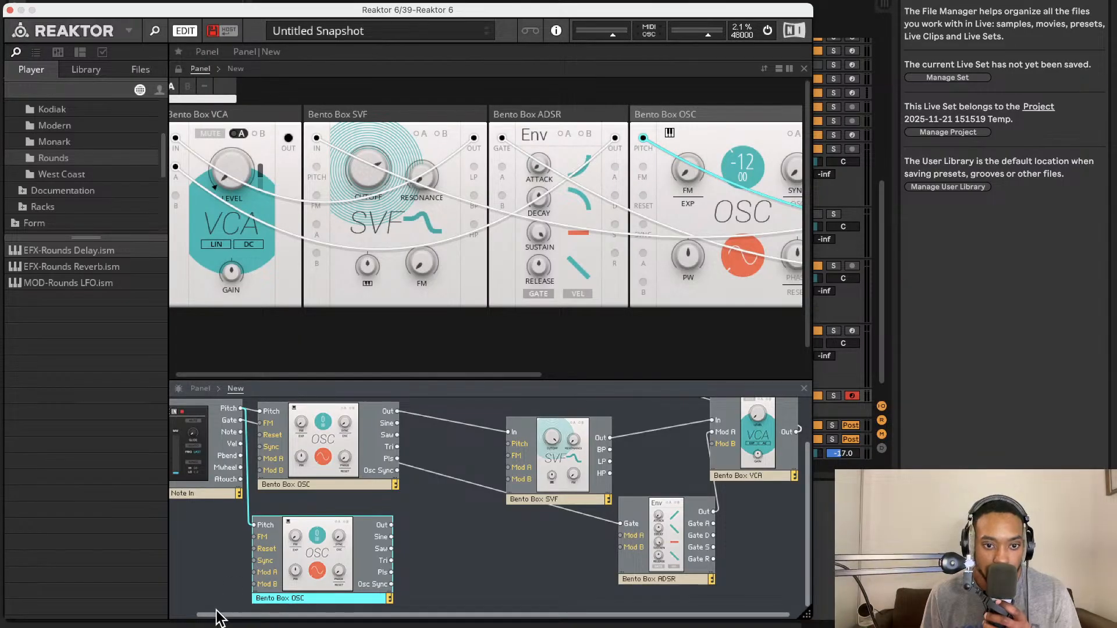
{"action": "left_click_drag", "start_coordinate": [311, 541], "coordinate": [350, 544]}
Duplicate the copied Bento Box OSC once more and move the new one to the left of the first copy
{"action": "right_click", "coordinate": [358, 541]}
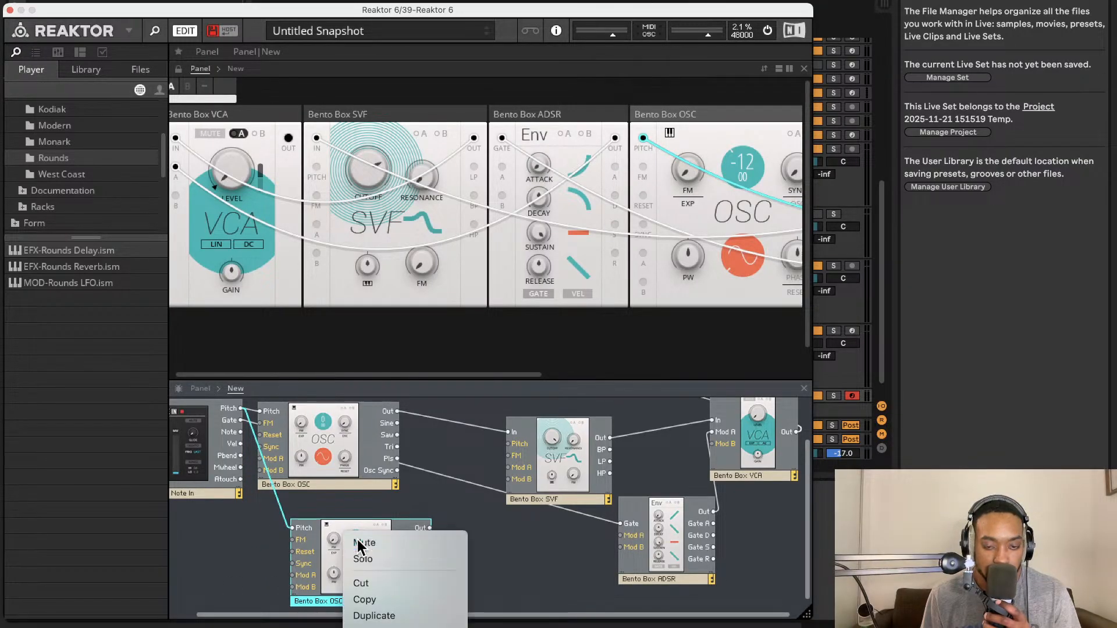
{"action": "left_click", "coordinate": [373, 615]}
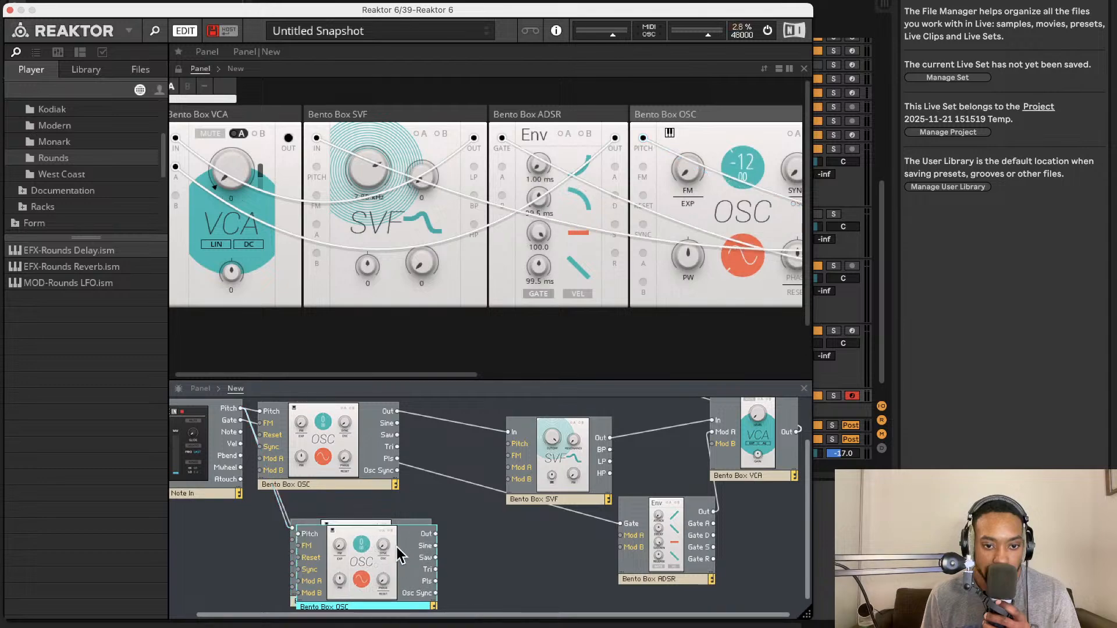
{"action": "left_click_drag", "start_coordinate": [400, 556], "coordinate": [172, 598]}
{"action": "scroll", "coordinate": [344, 501], "scroll_direction": "down", "scroll_amount": 3}
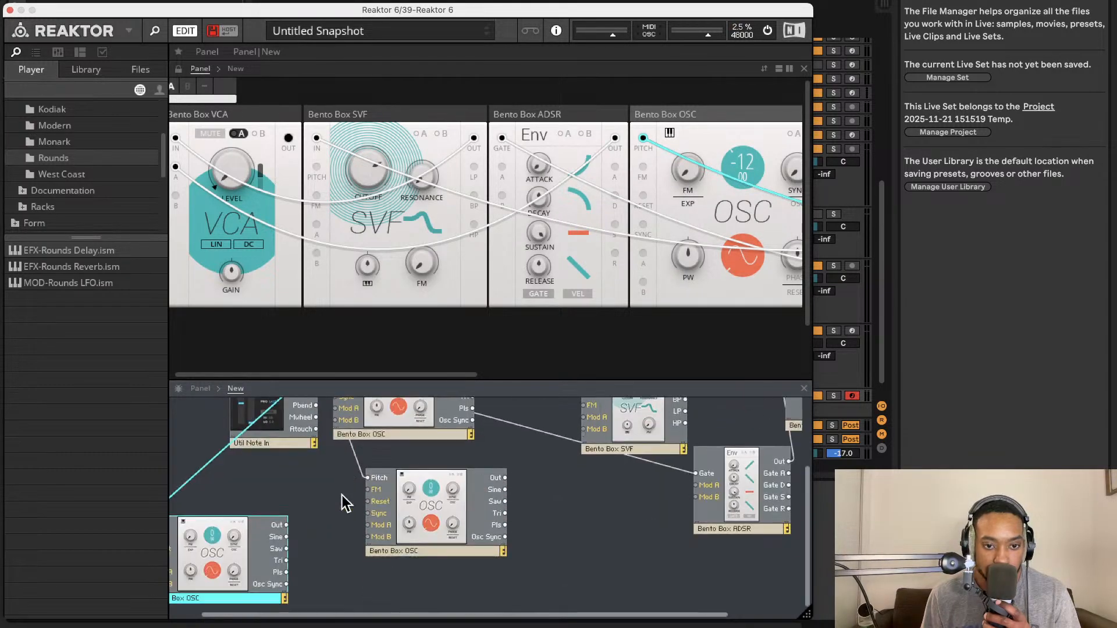
Connect the leftmost oscillator's Out to the neighbouring copy's FM input, and delete the leftmost oscillator's Pitch cable
{"action": "left_click_drag", "start_coordinate": [287, 537], "coordinate": [368, 490]}
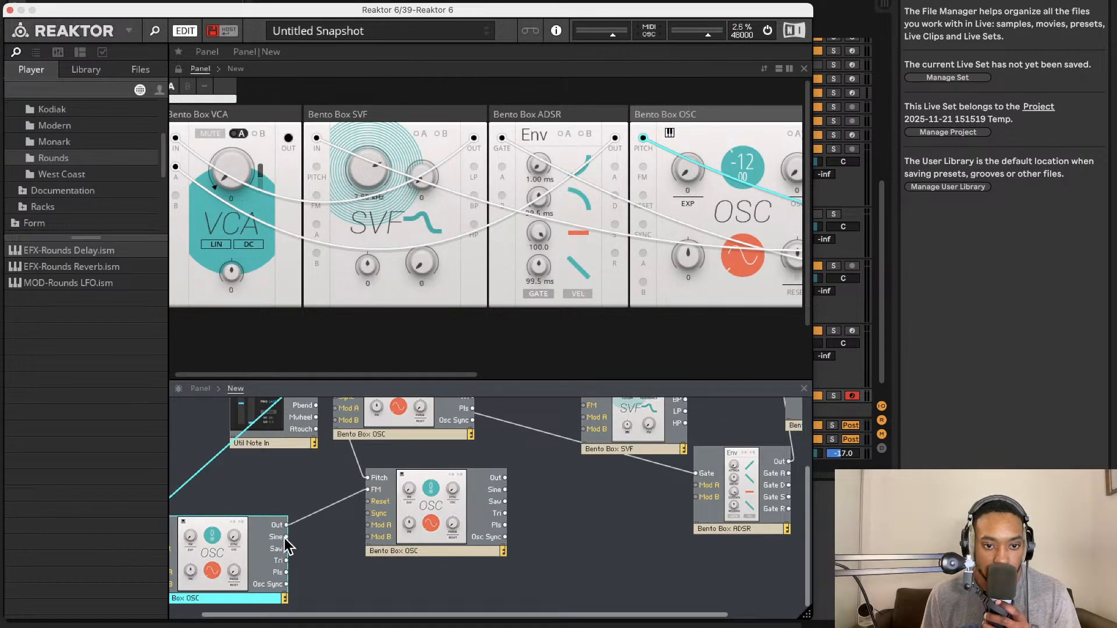
{"action": "left_click_drag", "start_coordinate": [246, 547], "coordinate": [346, 556]}
{"action": "left_click", "coordinate": [336, 509]}
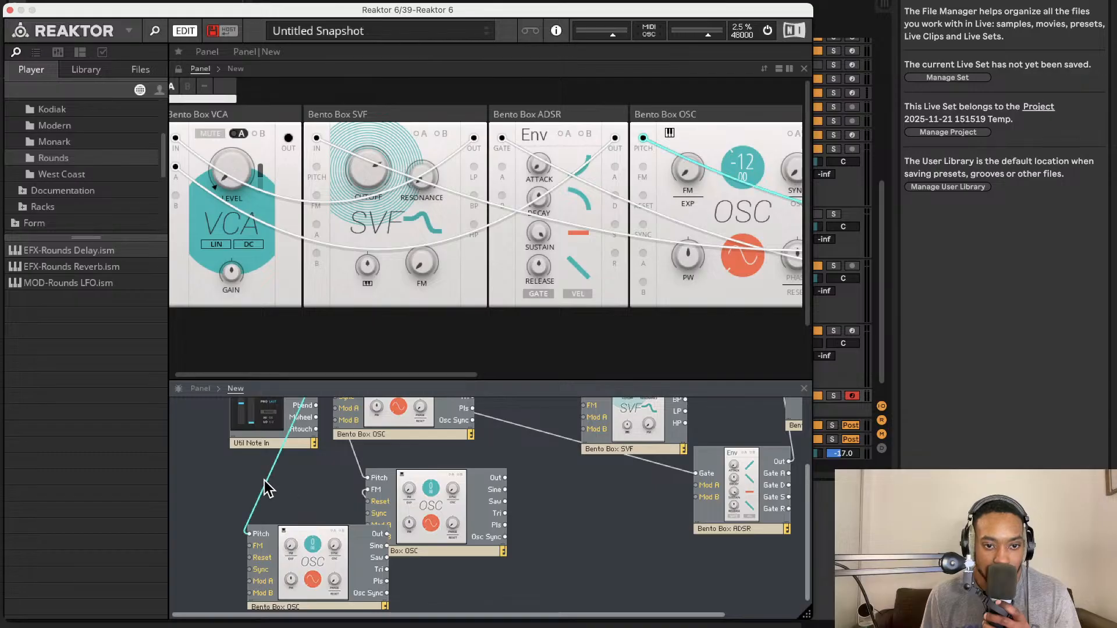
{"action": "key", "text": "Delete"}
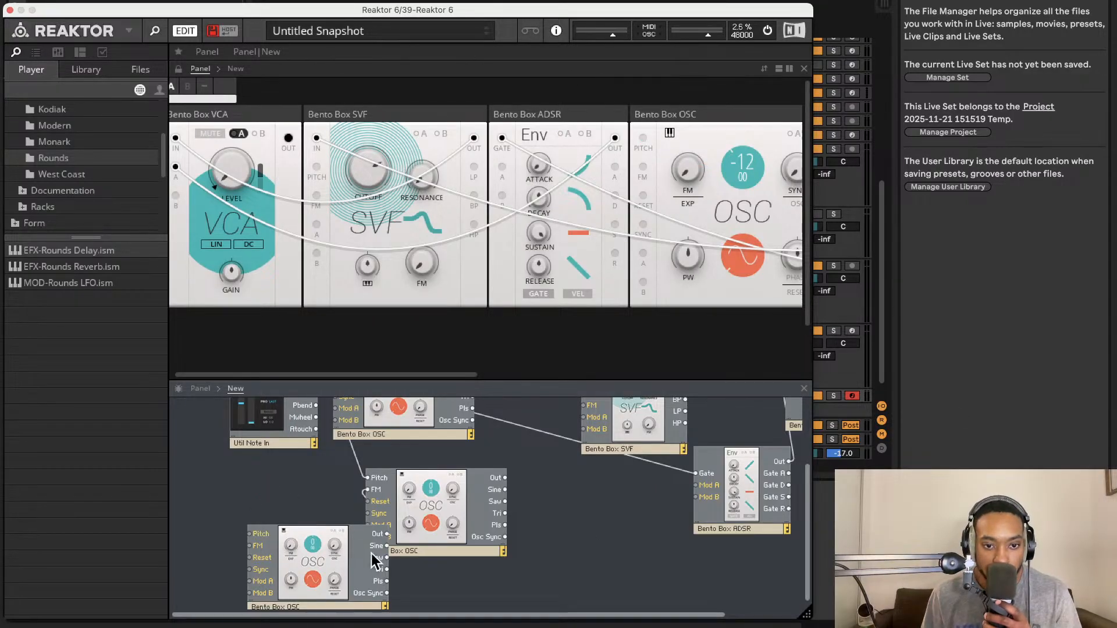
{"action": "left_click_drag", "start_coordinate": [318, 567], "coordinate": [265, 539]}
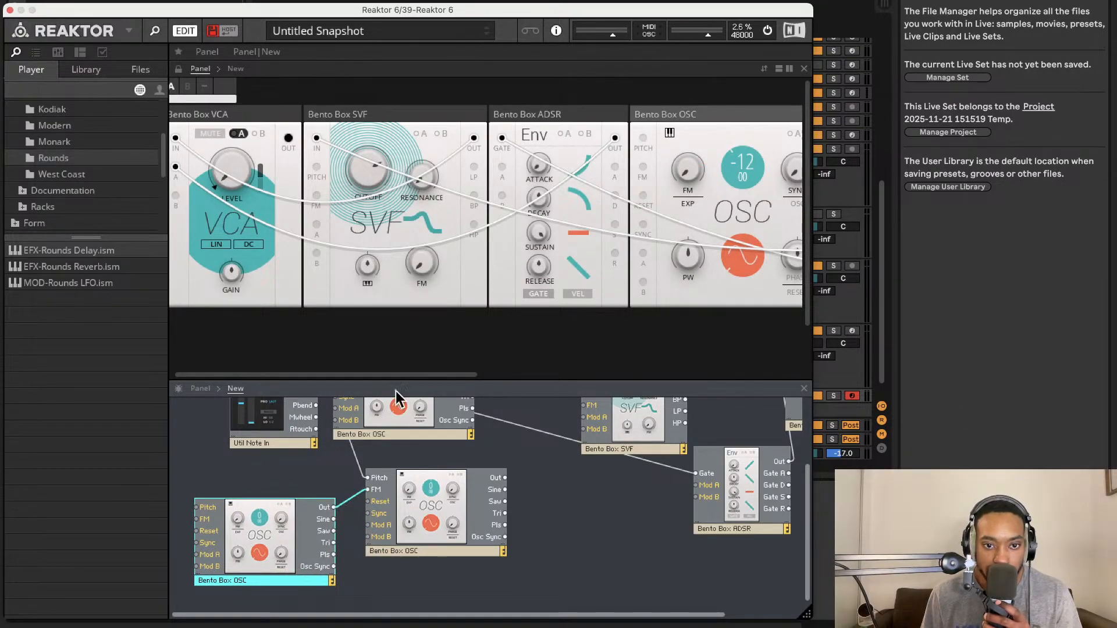
Rename the oscillator feeding the FM input as "Bento Box OSC mod"
{"action": "double_click", "coordinate": [254, 580]}
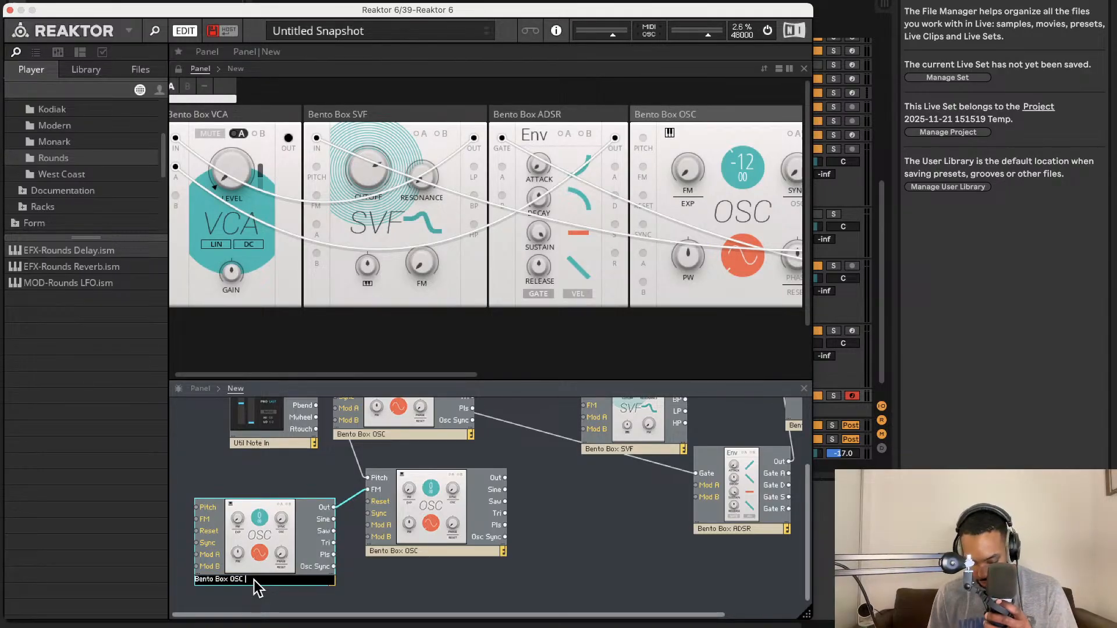
{"action": "type", "text": "mod"}
{"action": "left_click", "coordinate": [374, 594]}
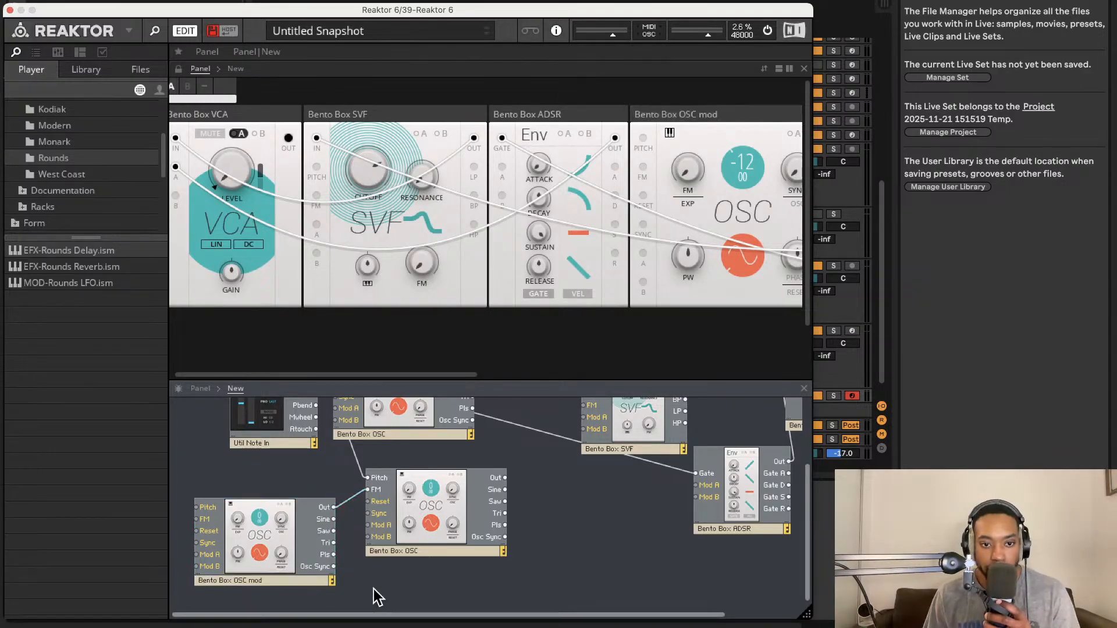
Try to add the word "carrier" to the name of the oscillator receiving the FM signal
{"action": "double_click", "coordinate": [410, 551]}
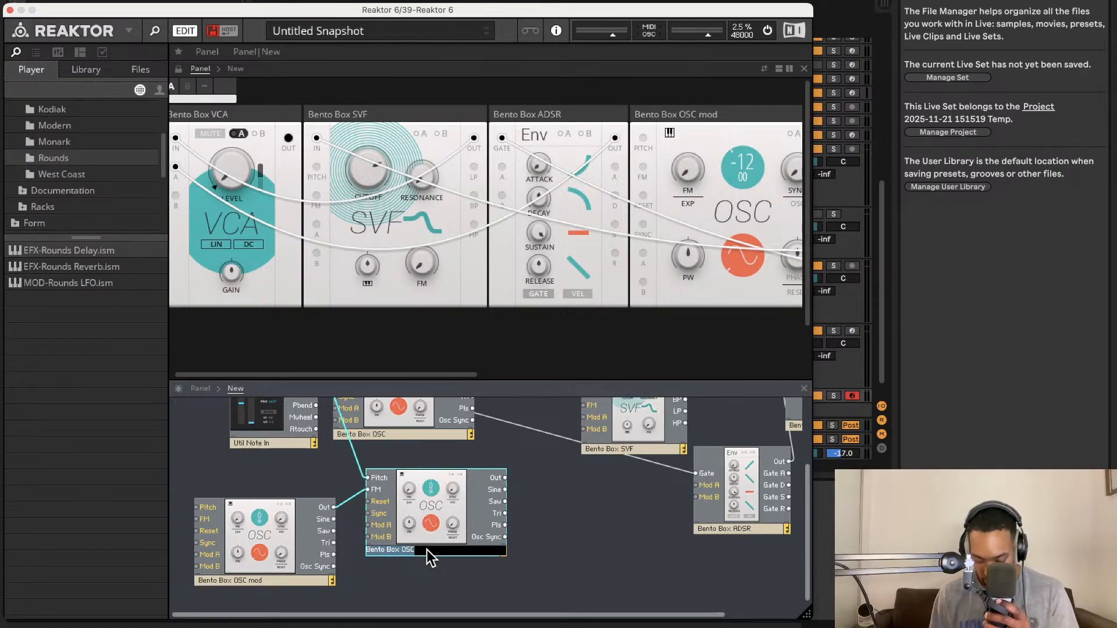
{"action": "key", "text": "Right"}
{"action": "type", "text": "carr"}
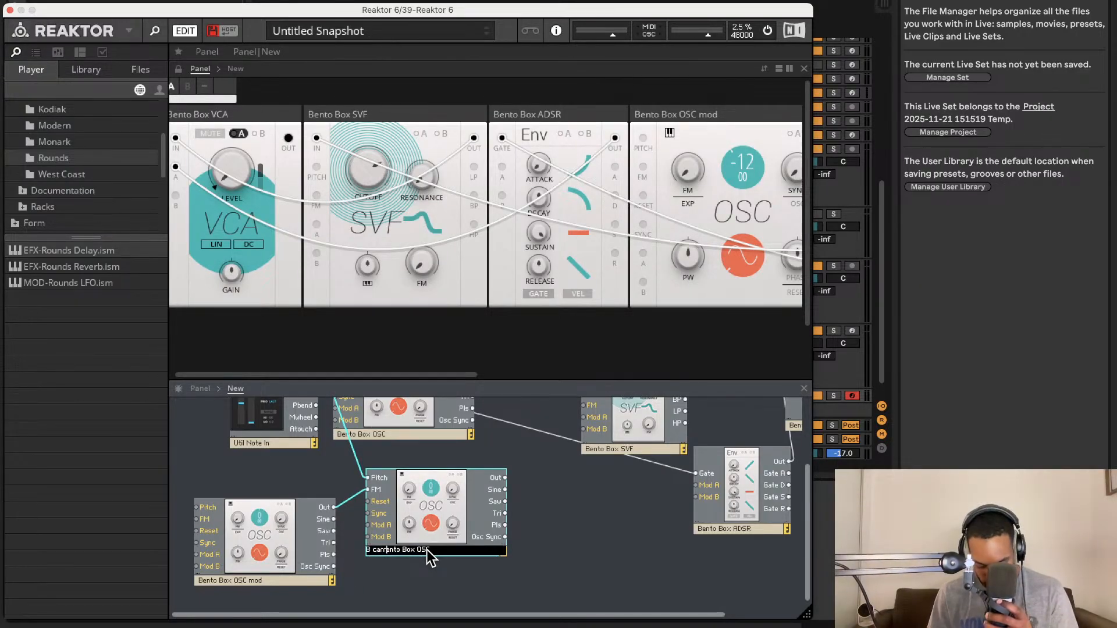
{"action": "type", "text": "ier"}
{"action": "key", "text": "Return"}
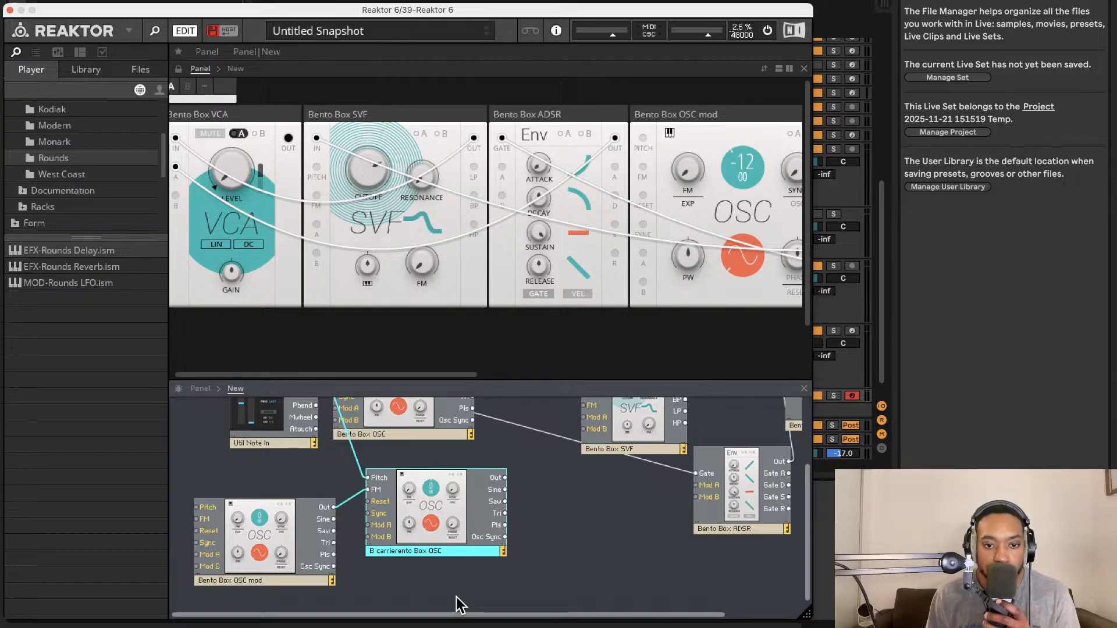
Correct the name of the oscillator receiving the FM signal so it reads "Bento Box carrier OSC"
{"action": "double_click", "coordinate": [407, 550]}
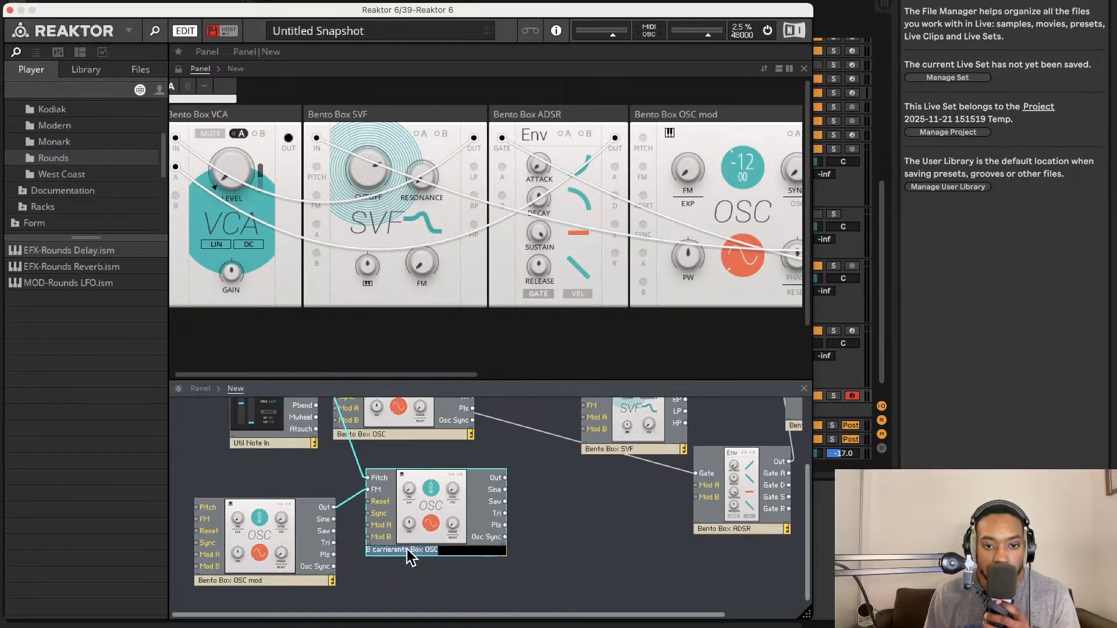
{"action": "left_click", "coordinate": [407, 549]}
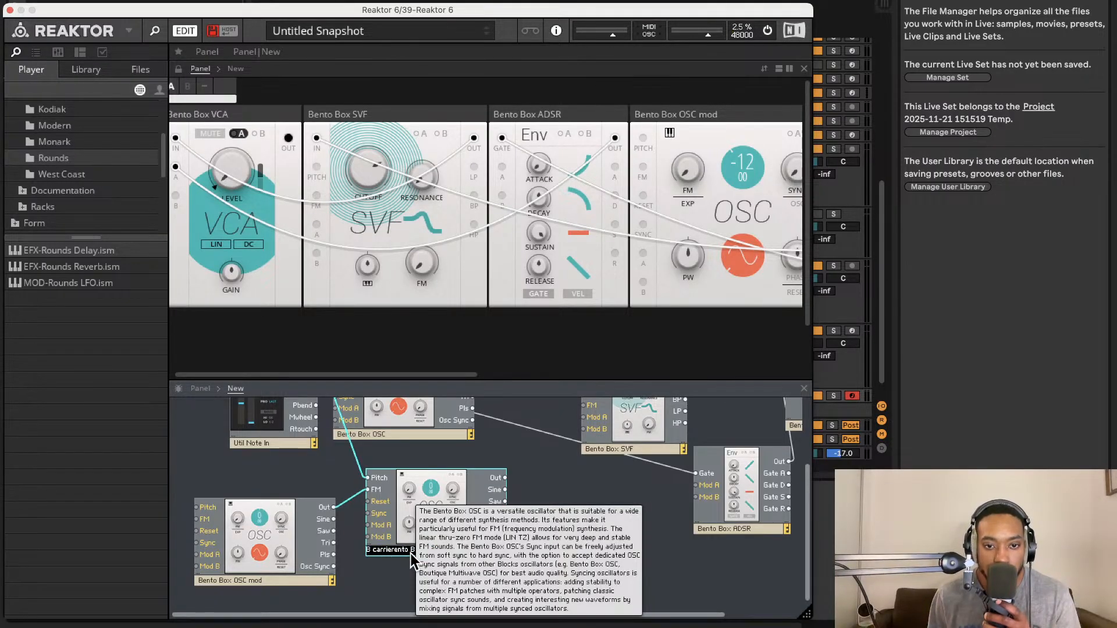
{"action": "key", "text": "BackSpace"}
{"action": "key", "text": "BackSpace"}
{"action": "key", "text": "BackSpace"}
{"action": "type", "text": "e"}
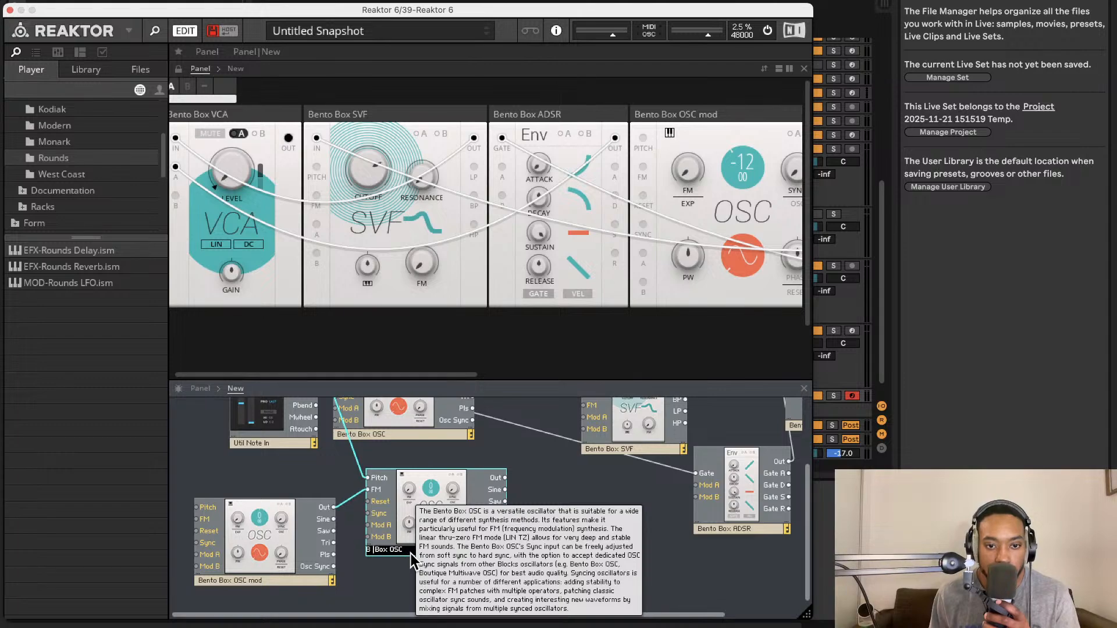
{"action": "type", "text": "nto"}
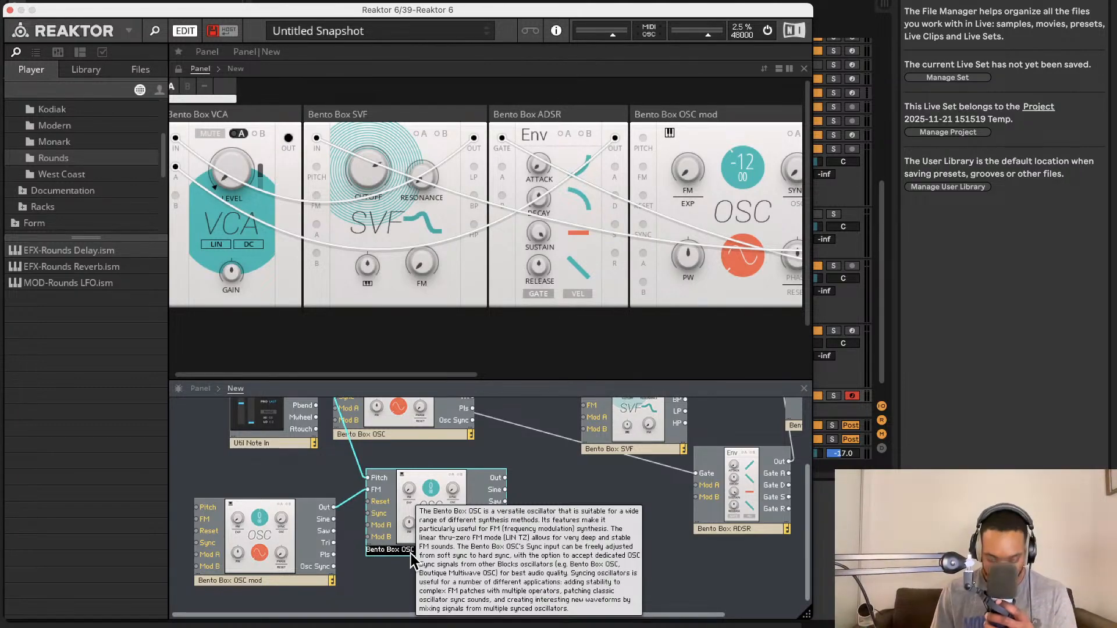
{"action": "left_click", "coordinate": [399, 552]}
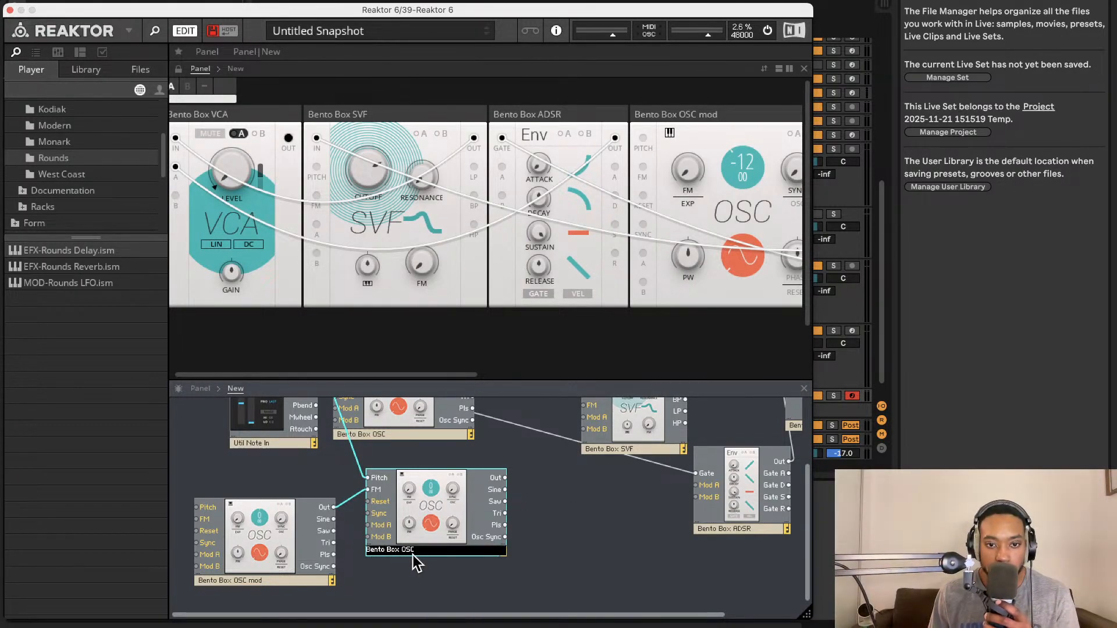
{"action": "type", "text": "carrier"}
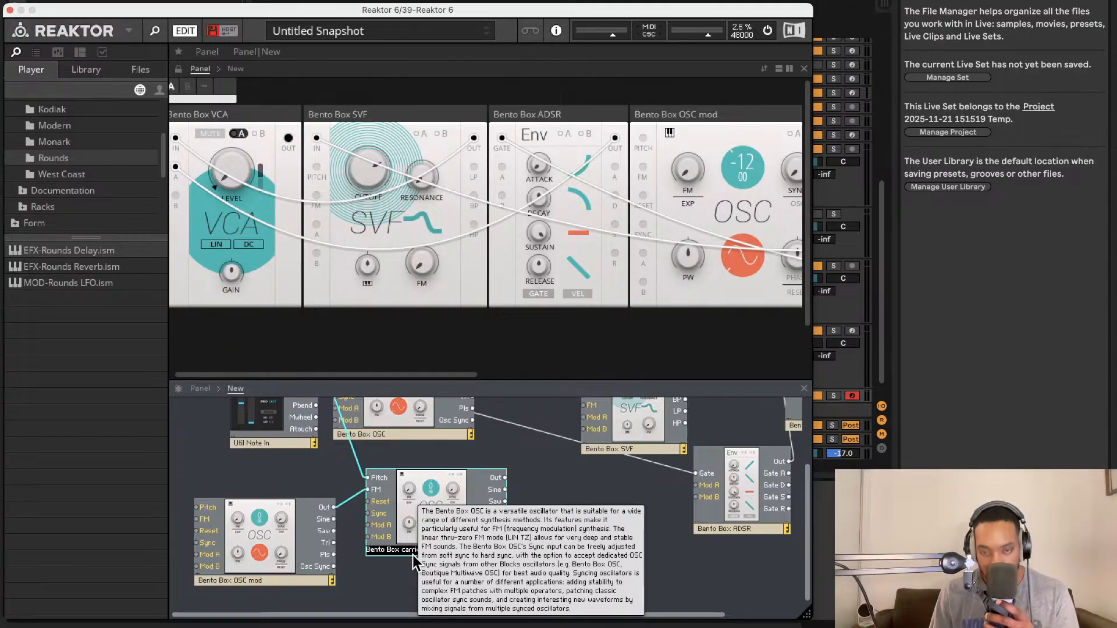
{"action": "left_click", "coordinate": [382, 568]}
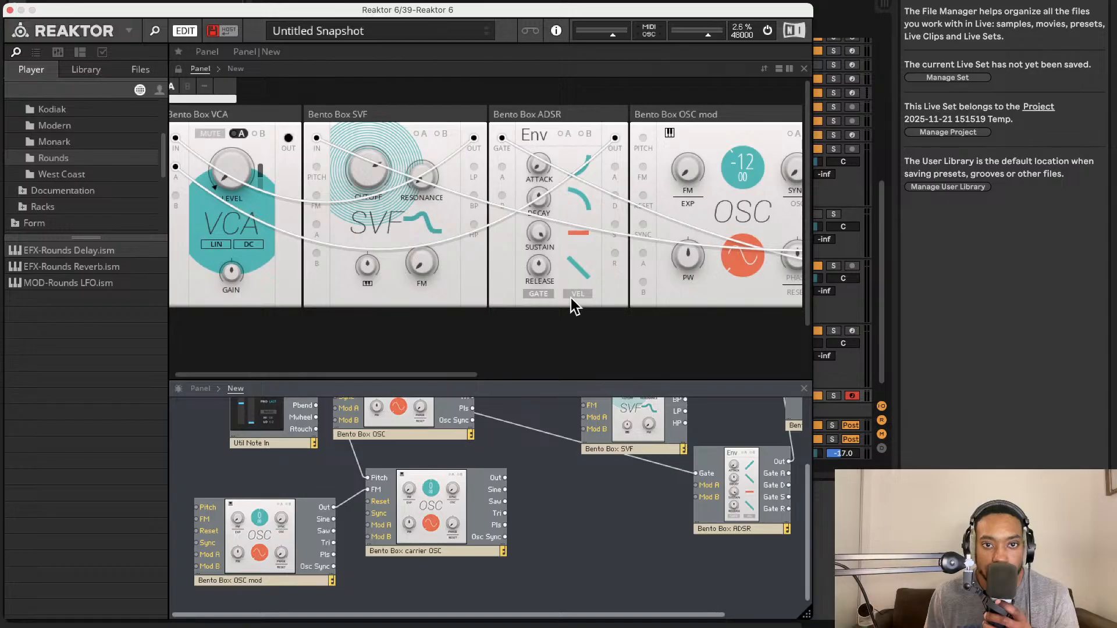
Examine the structure's routing from the oscillators through the Bento Box SVF and ADSR to the VCA and outputs
{"action": "scroll", "coordinate": [538, 483], "scroll_direction": "up", "scroll_amount": 5}
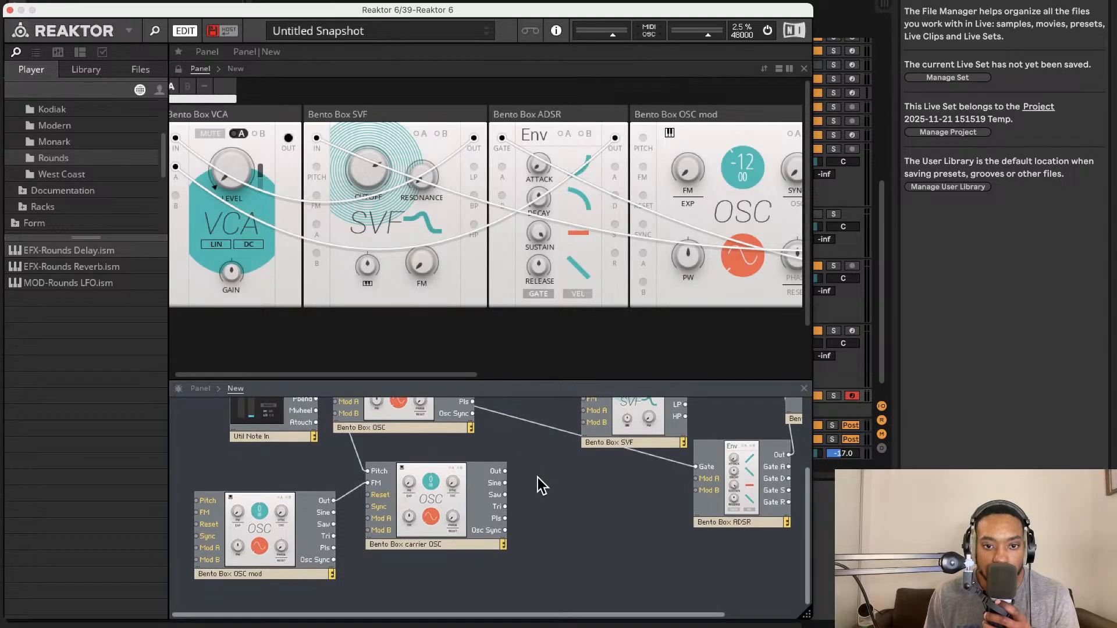
{"action": "scroll", "coordinate": [537, 478], "scroll_direction": "down", "scroll_amount": 4}
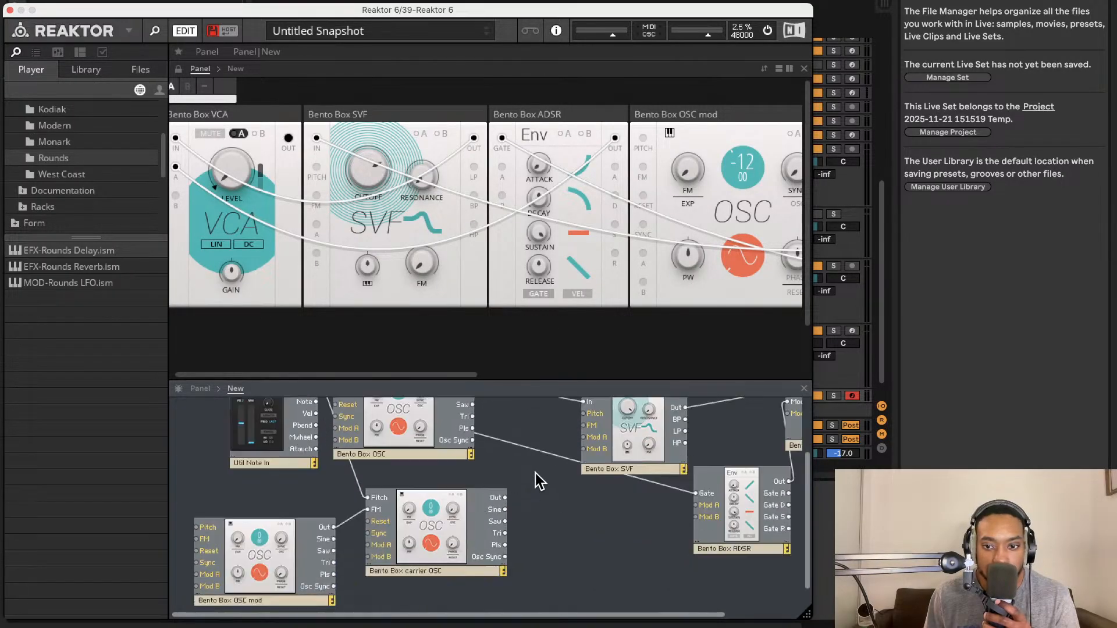
{"action": "scroll", "coordinate": [522, 506], "scroll_direction": "up", "scroll_amount": 4}
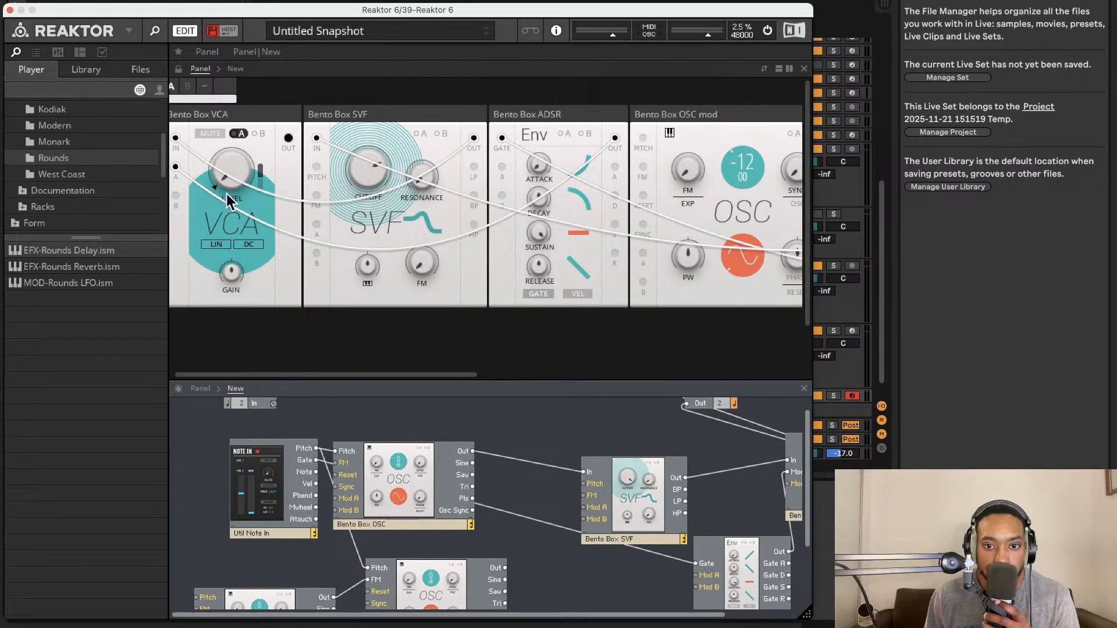
{"action": "right_click", "coordinate": [608, 496]}
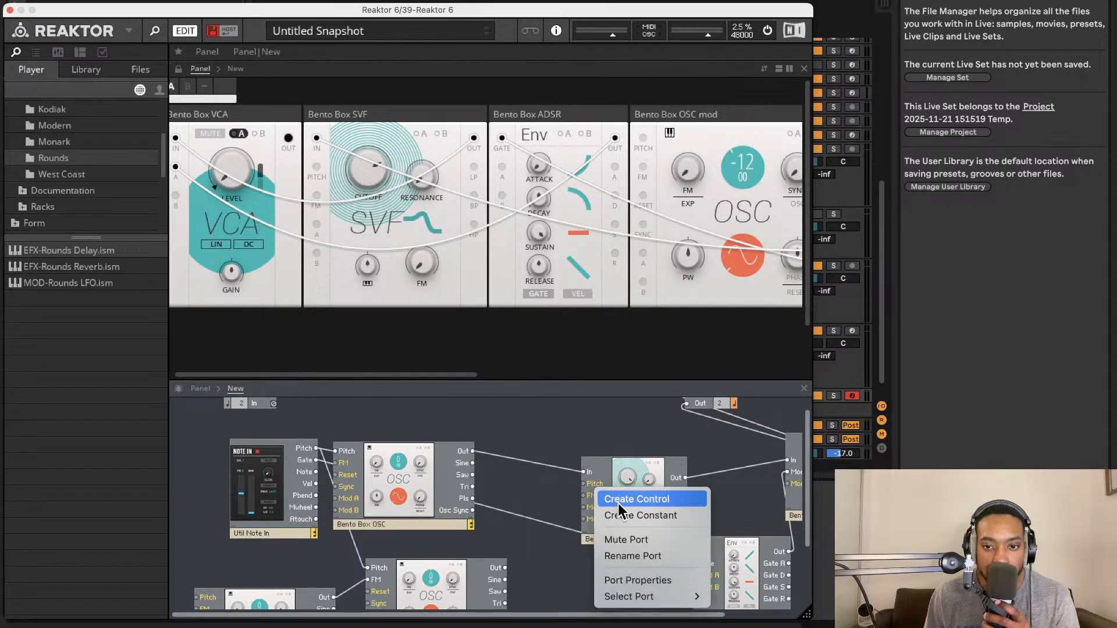
{"action": "left_click", "coordinate": [495, 576]}
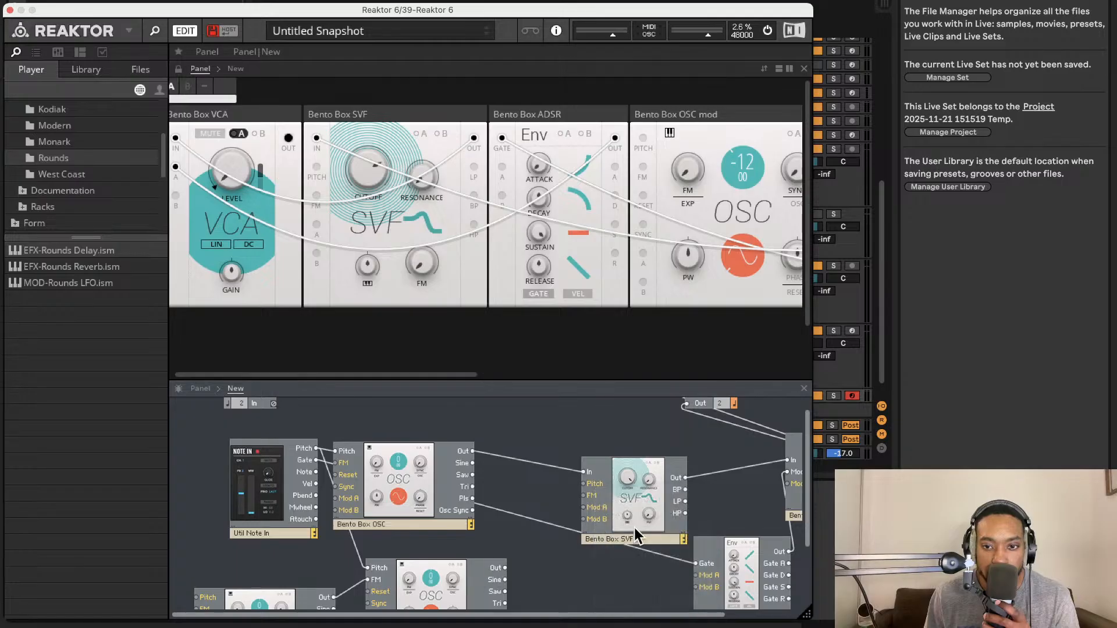
{"action": "left_click_drag", "start_coordinate": [551, 616], "coordinate": [715, 612]}
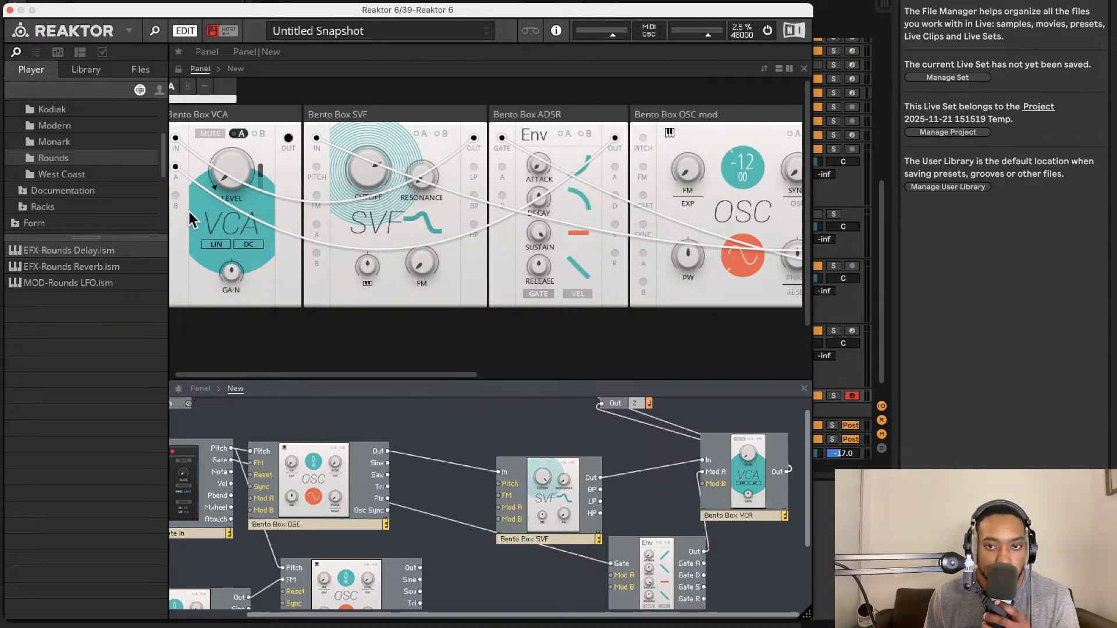
{"action": "scroll", "coordinate": [394, 495], "scroll_direction": "down", "scroll_amount": 4}
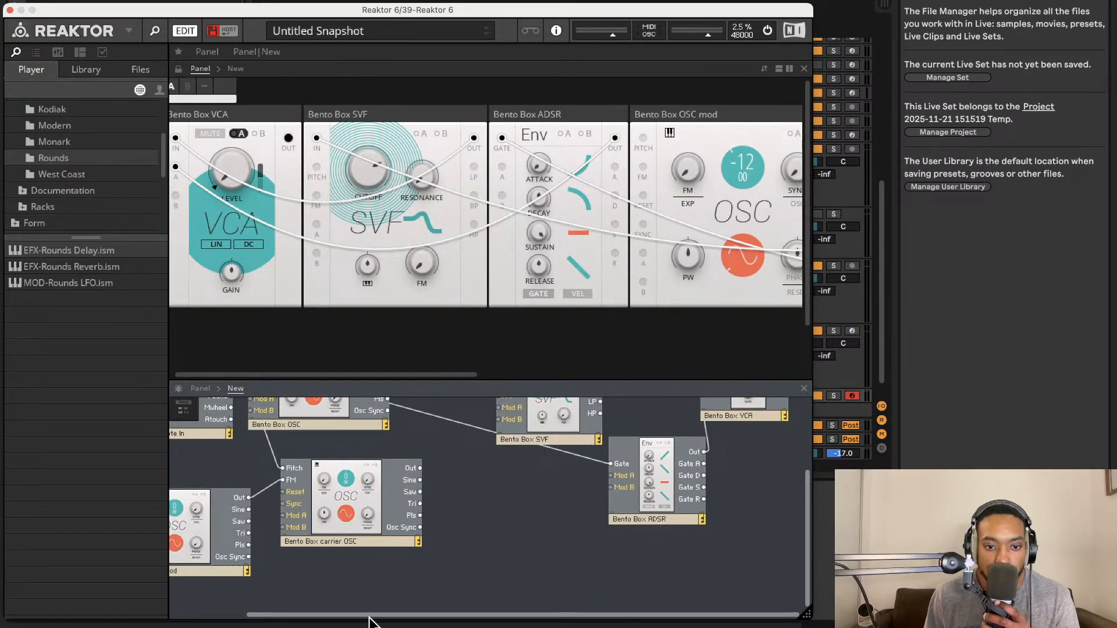
{"action": "left_click_drag", "start_coordinate": [370, 618], "coordinate": [344, 606]}
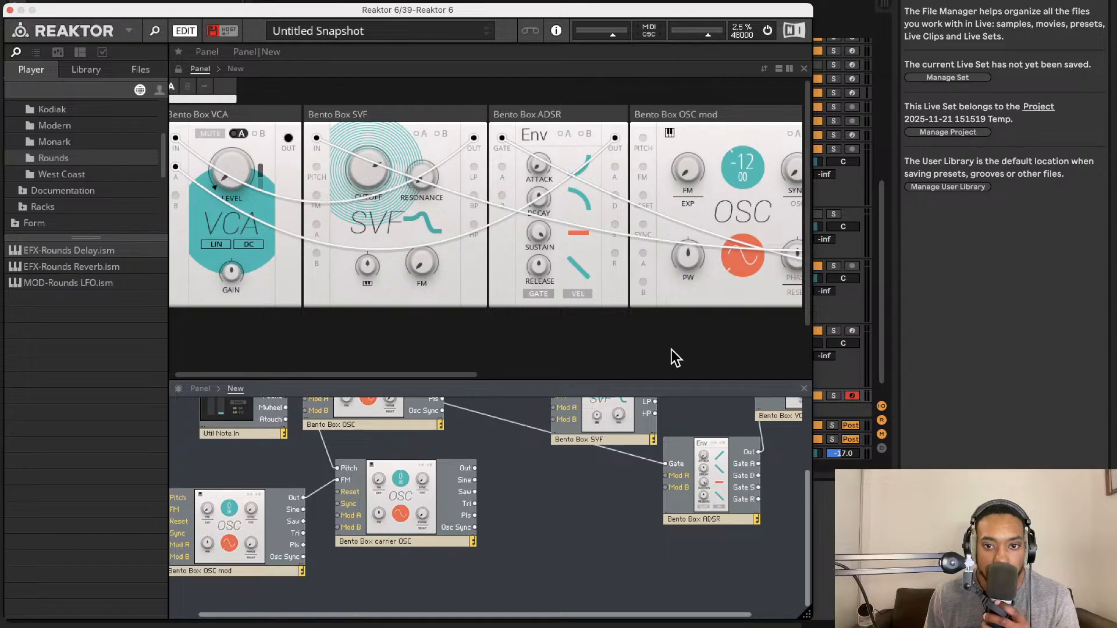
Set the Bento Box carrier OSC's waveform to the square pulse shape
{"action": "left_click_drag", "start_coordinate": [422, 379], "coordinate": [685, 347]}
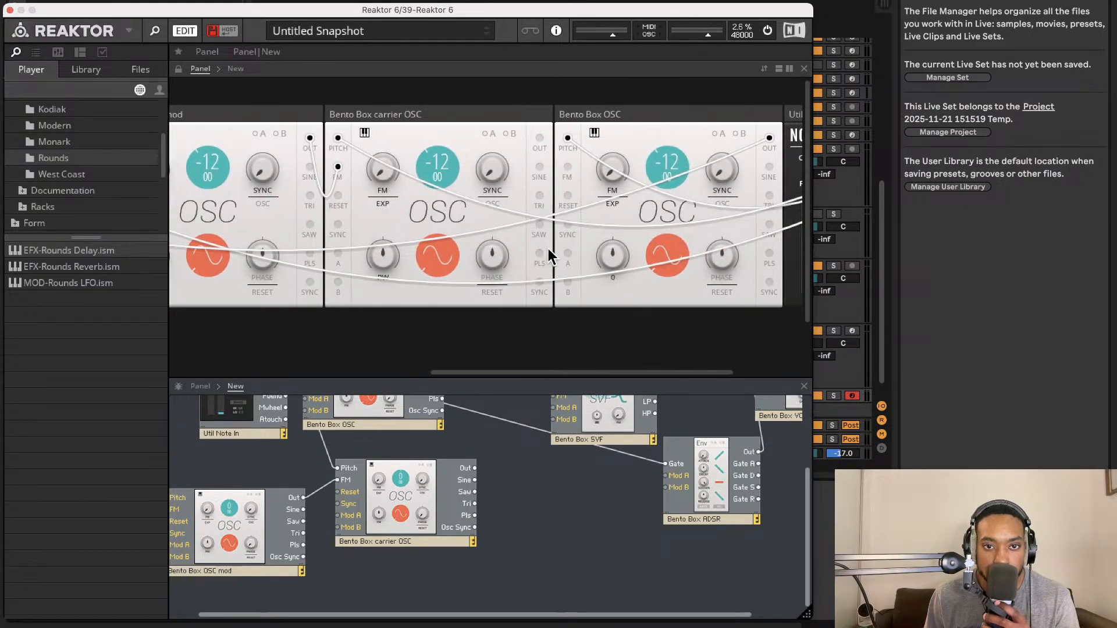
{"action": "left_click", "coordinate": [430, 260]}
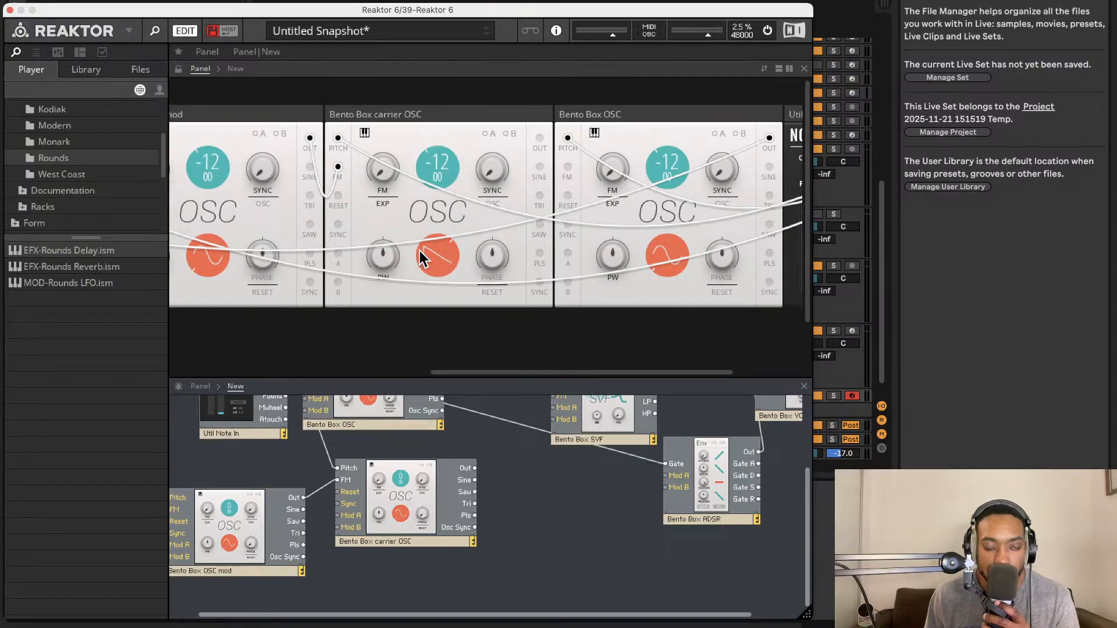
{"action": "left_click", "coordinate": [446, 260]}
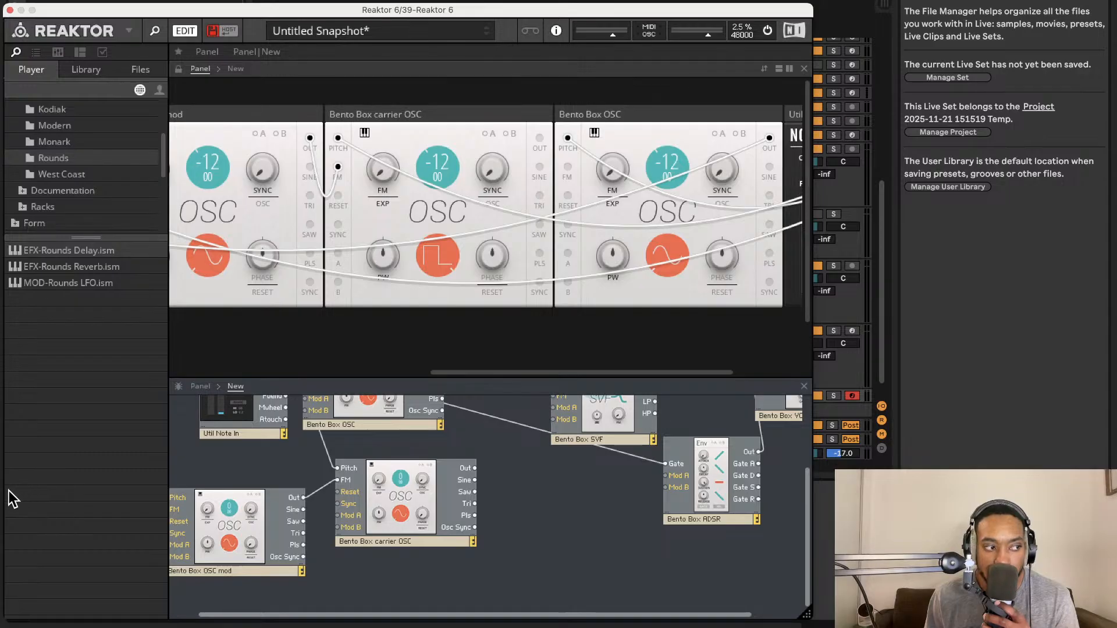
{"action": "scroll", "coordinate": [444, 568], "scroll_direction": "down", "scroll_amount": 1}
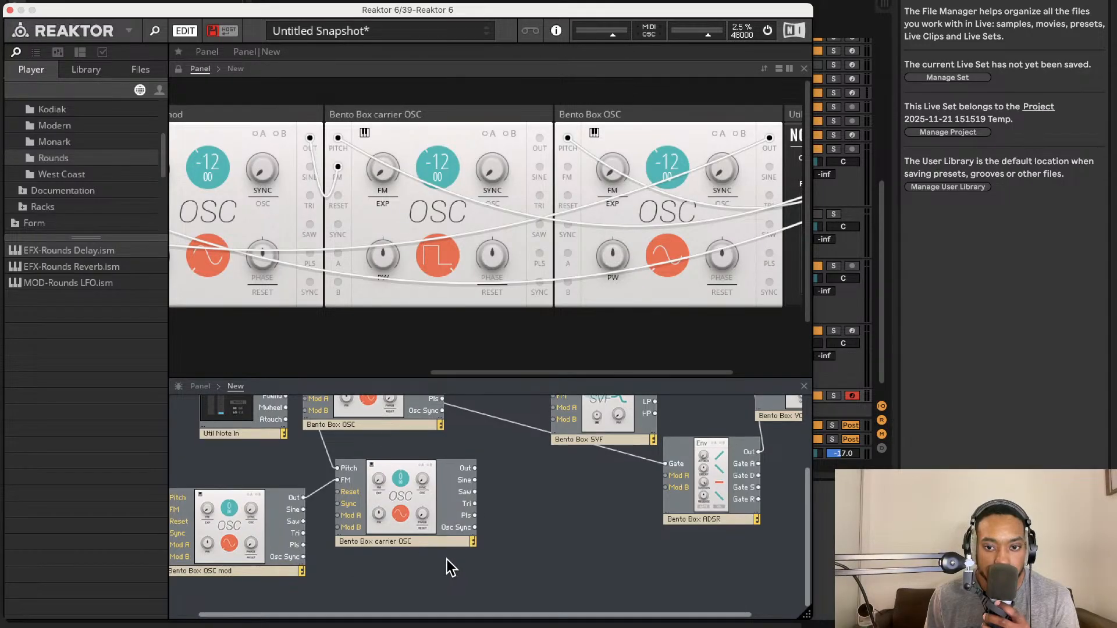
Try adding a duplicate of the Bento Box ADSR below the original with its Gate cable disconnected, and delete the copy
{"action": "left_click", "coordinate": [701, 470]}
{"action": "right_click", "coordinate": [705, 470]}
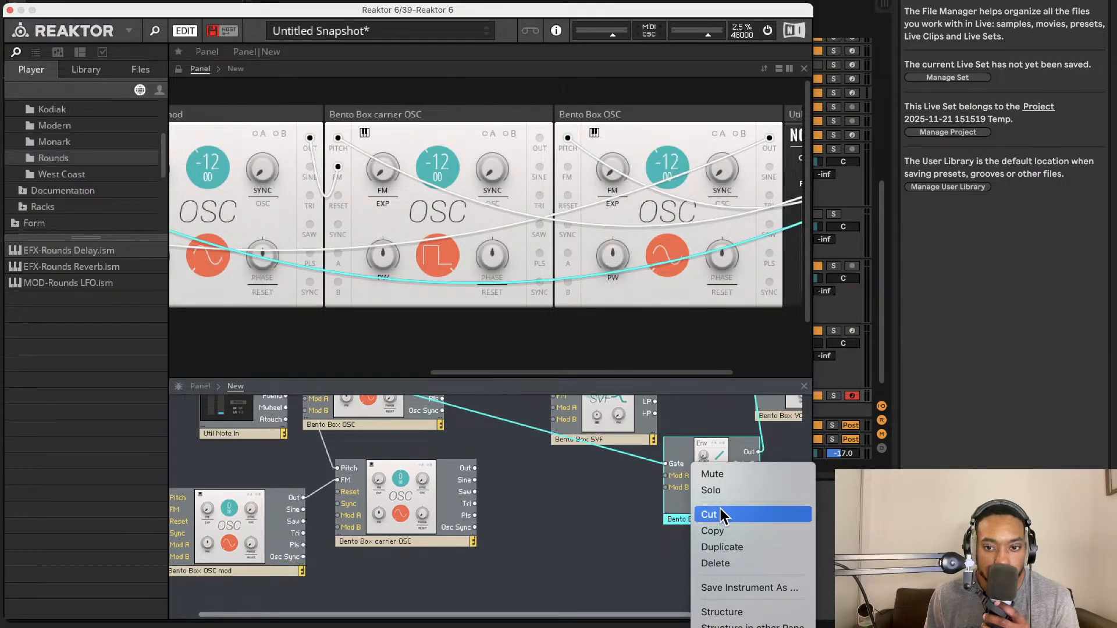
{"action": "left_click", "coordinate": [718, 546]}
{"action": "left_click_drag", "start_coordinate": [718, 512], "coordinate": [569, 609]}
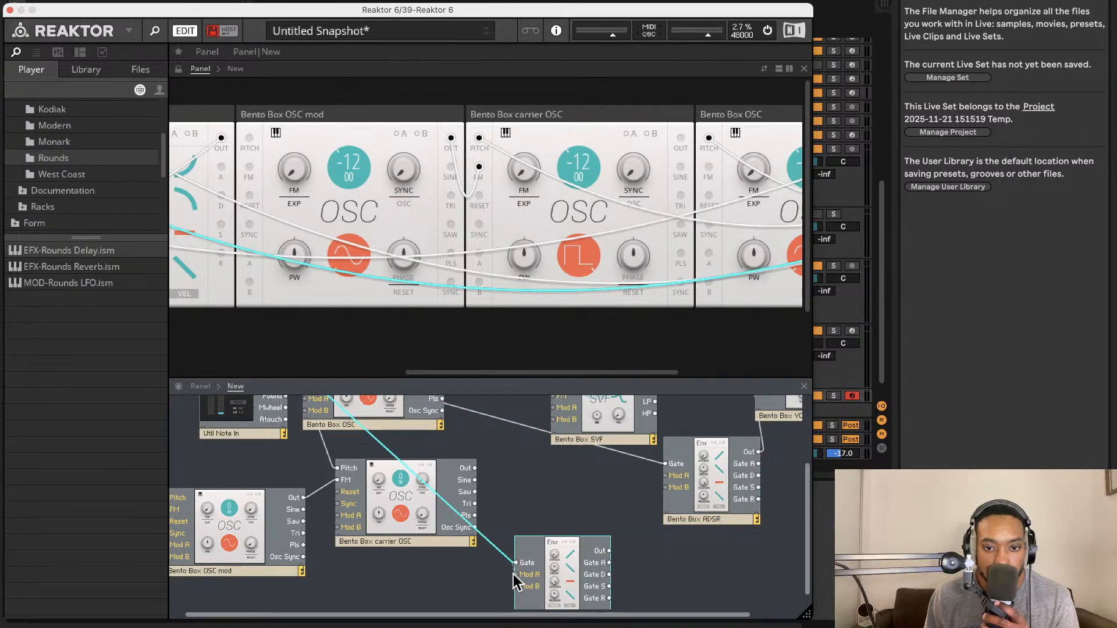
{"action": "left_click_drag", "start_coordinate": [515, 563], "coordinate": [513, 573]}
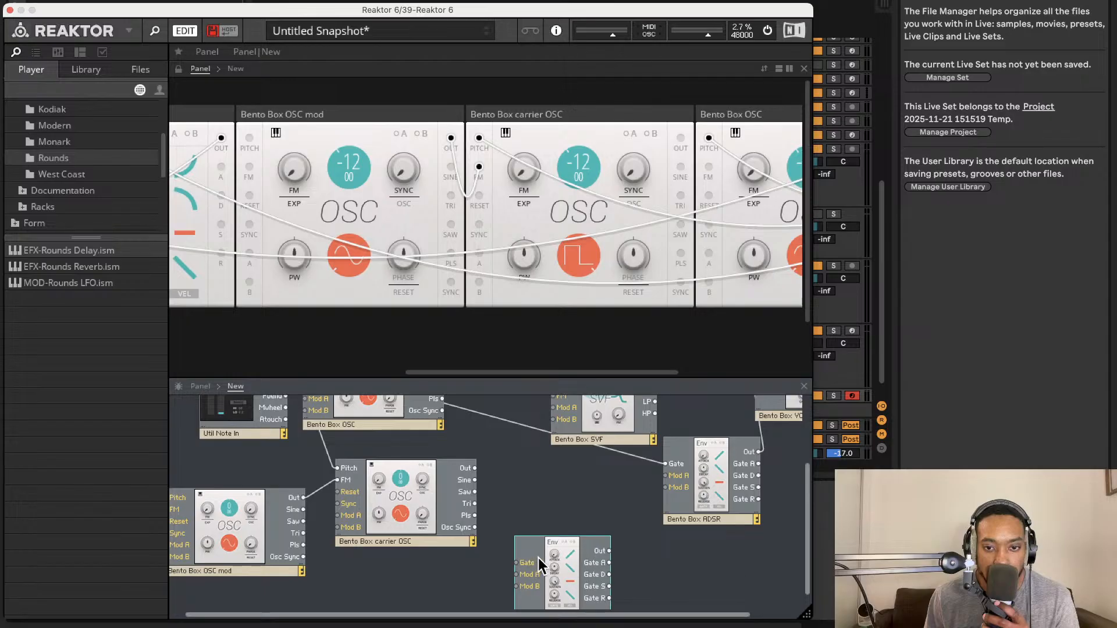
{"action": "key", "text": "Delete"}
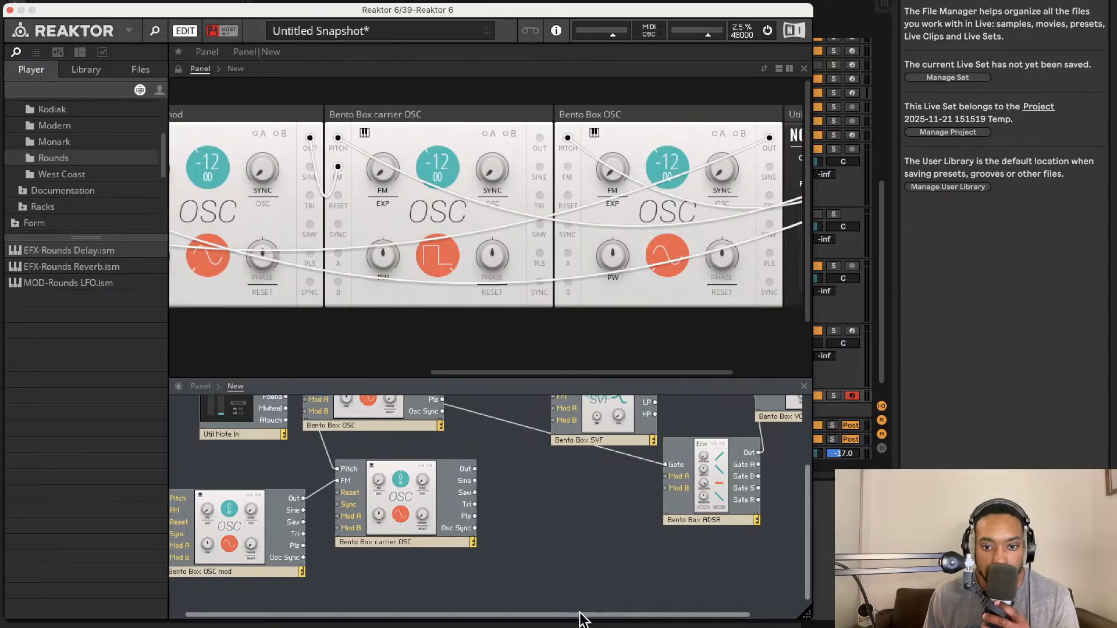
Look through the snapshot list's instrument choices and the Library folders, including Saturator
{"action": "left_click_drag", "start_coordinate": [580, 614], "coordinate": [618, 613]}
{"action": "scroll", "coordinate": [584, 533], "scroll_direction": "down", "scroll_amount": 1}
{"action": "scroll", "coordinate": [585, 533], "scroll_direction": "up", "scroll_amount": 5}
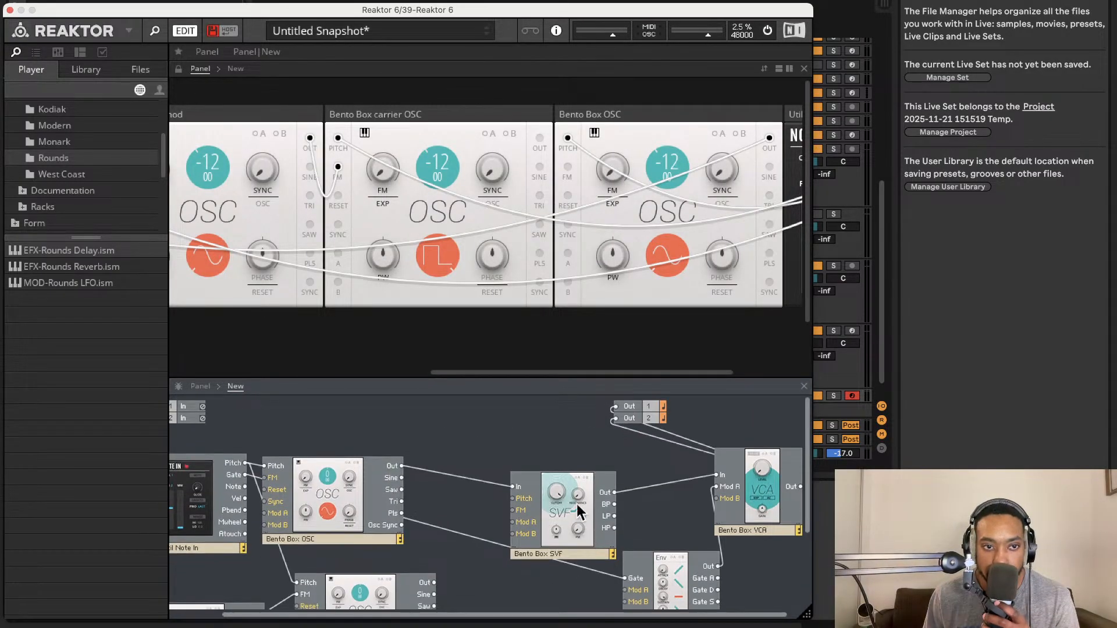
{"action": "left_click", "coordinate": [79, 68]}
{"action": "left_click", "coordinate": [36, 52]}
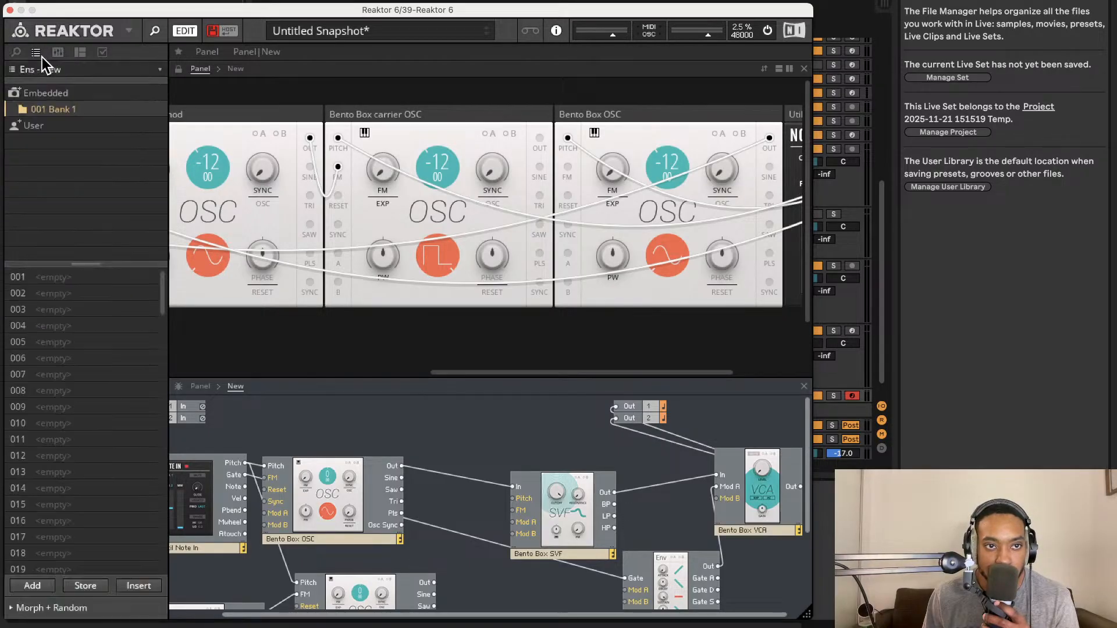
{"action": "left_click", "coordinate": [50, 70]}
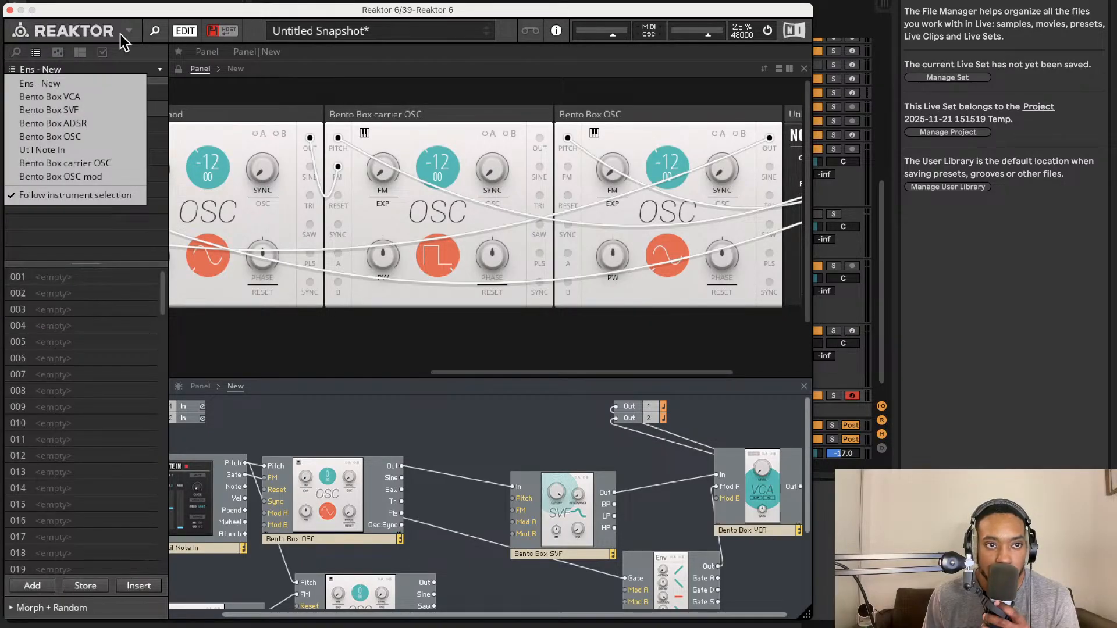
{"action": "left_click", "coordinate": [264, 66]}
{"action": "left_click", "coordinate": [51, 69]}
{"action": "left_click", "coordinate": [276, 75]}
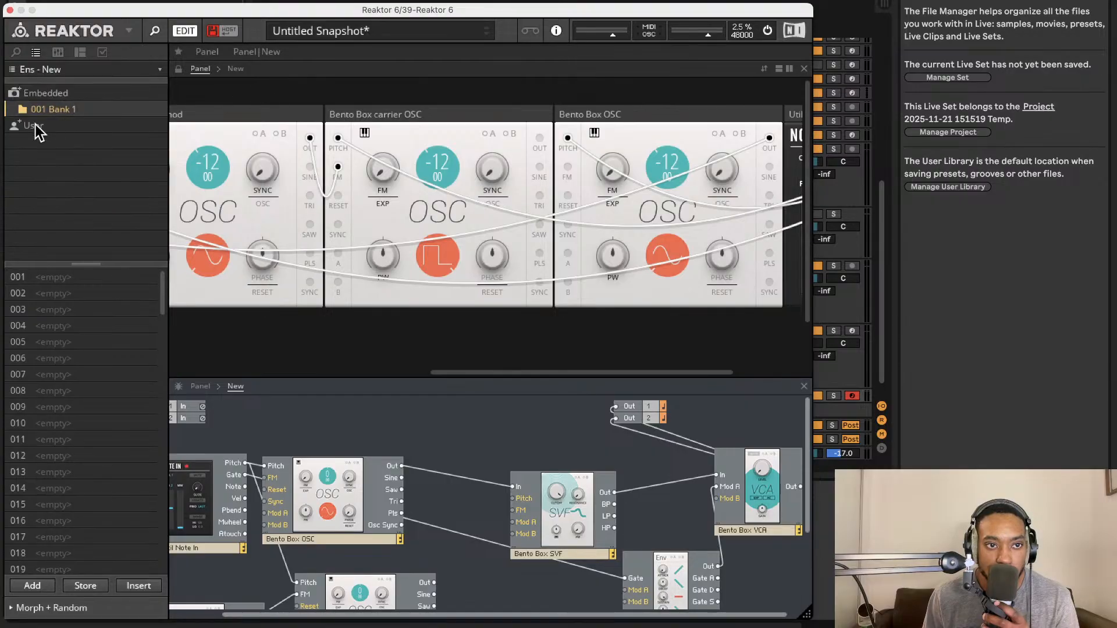
{"action": "left_click", "coordinate": [51, 90]}
{"action": "left_click", "coordinate": [17, 53]}
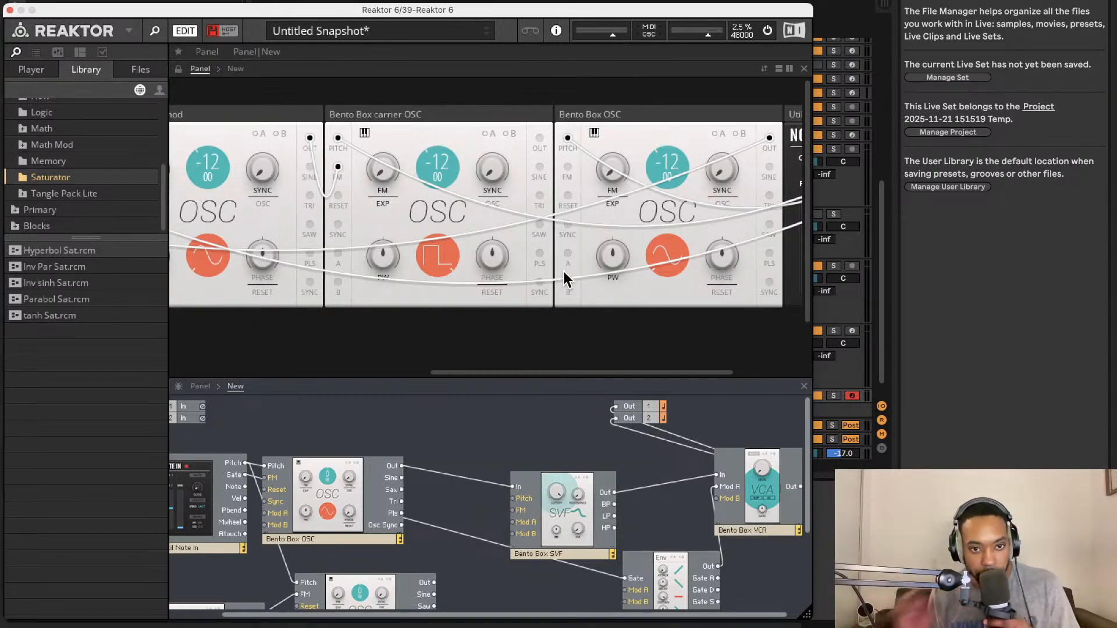
{"action": "scroll", "coordinate": [563, 272], "scroll_direction": "right", "scroll_amount": 5}
{"action": "scroll", "coordinate": [169, 543], "scroll_direction": "right", "scroll_amount": 1}
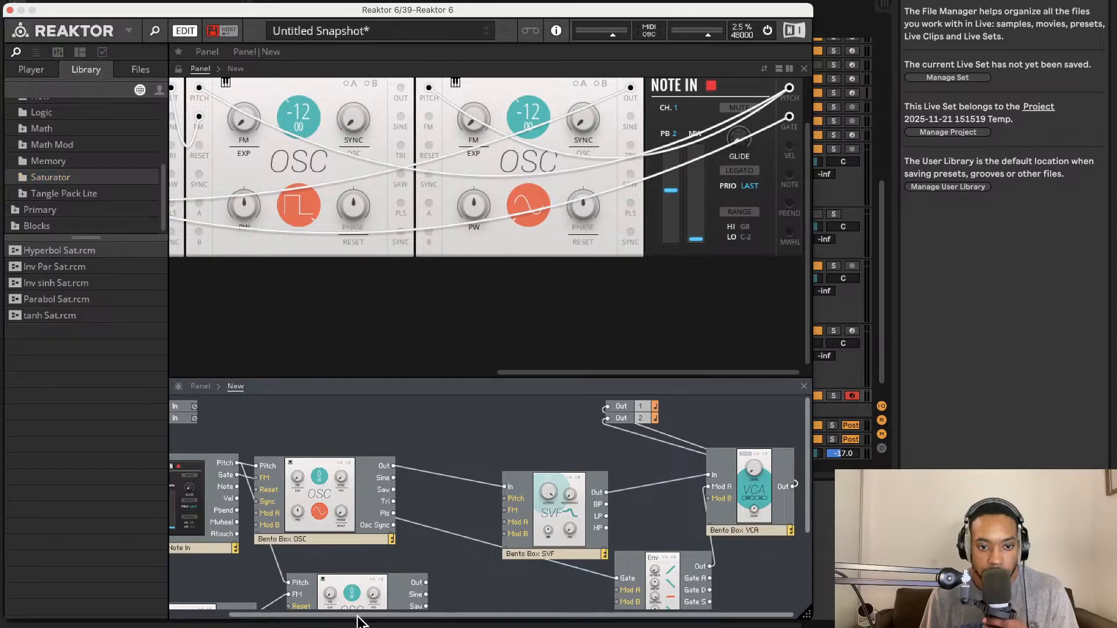
{"action": "scroll", "coordinate": [357, 616], "scroll_direction": "left", "scroll_amount": 1}
{"action": "scroll", "coordinate": [242, 426], "scroll_direction": "down", "scroll_amount": 4}
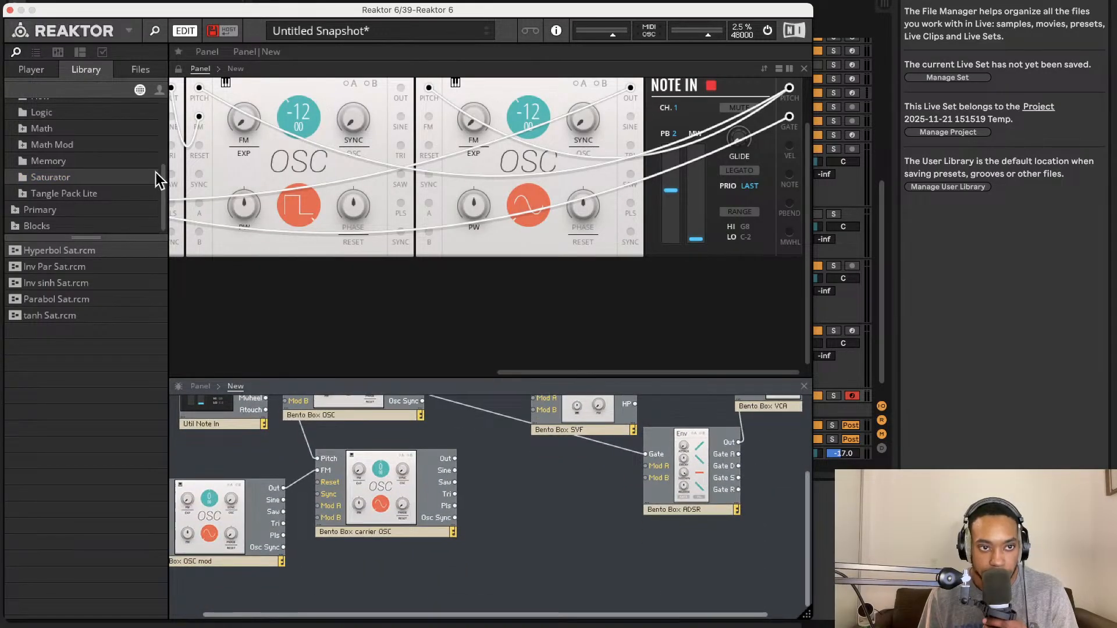
Add a Util Mix 4 mixer from the Blocks Base Util folder to the structure, below the Bento Box VCA
{"action": "left_click", "coordinate": [35, 72]}
{"action": "scroll", "coordinate": [93, 147], "scroll_direction": "up", "scroll_amount": 2}
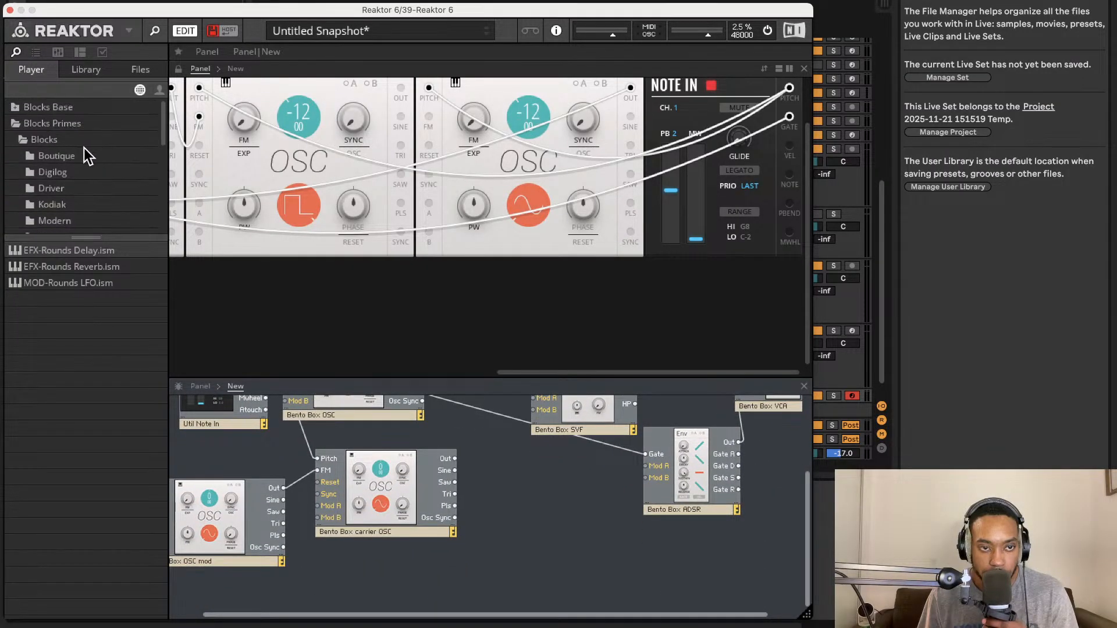
{"action": "scroll", "coordinate": [83, 148], "scroll_direction": "down", "scroll_amount": 2}
{"action": "scroll", "coordinate": [82, 148], "scroll_direction": "down", "scroll_amount": 3}
{"action": "scroll", "coordinate": [77, 166], "scroll_direction": "up", "scroll_amount": 5}
{"action": "left_click", "coordinate": [16, 117]}
{"action": "left_click", "coordinate": [17, 111]}
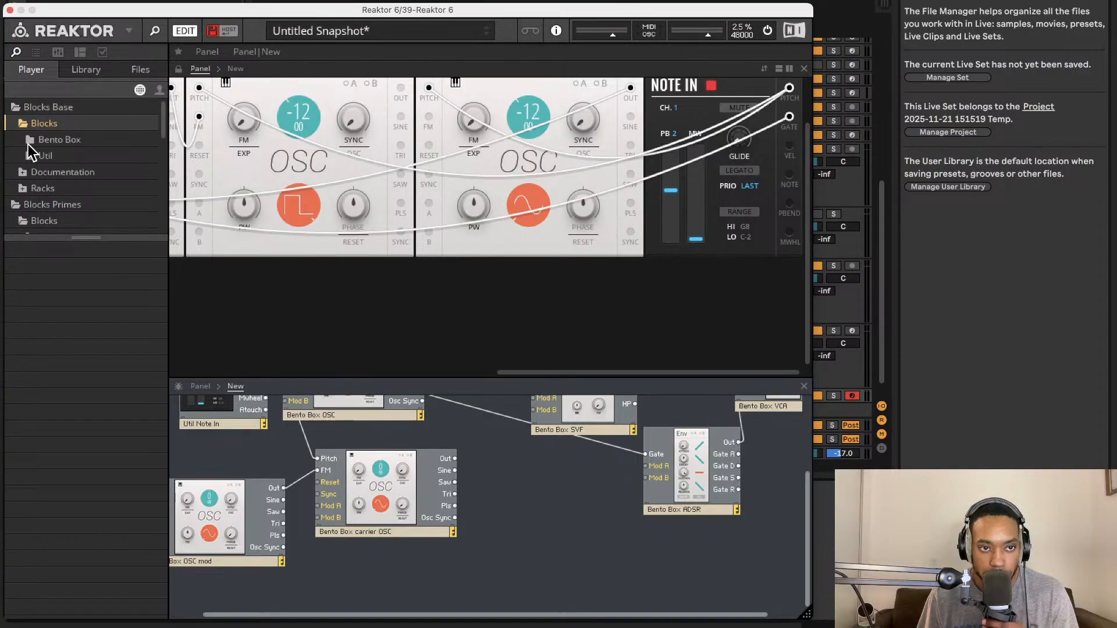
{"action": "left_click", "coordinate": [30, 142]}
{"action": "scroll", "coordinate": [61, 182], "scroll_direction": "down", "scroll_amount": 2}
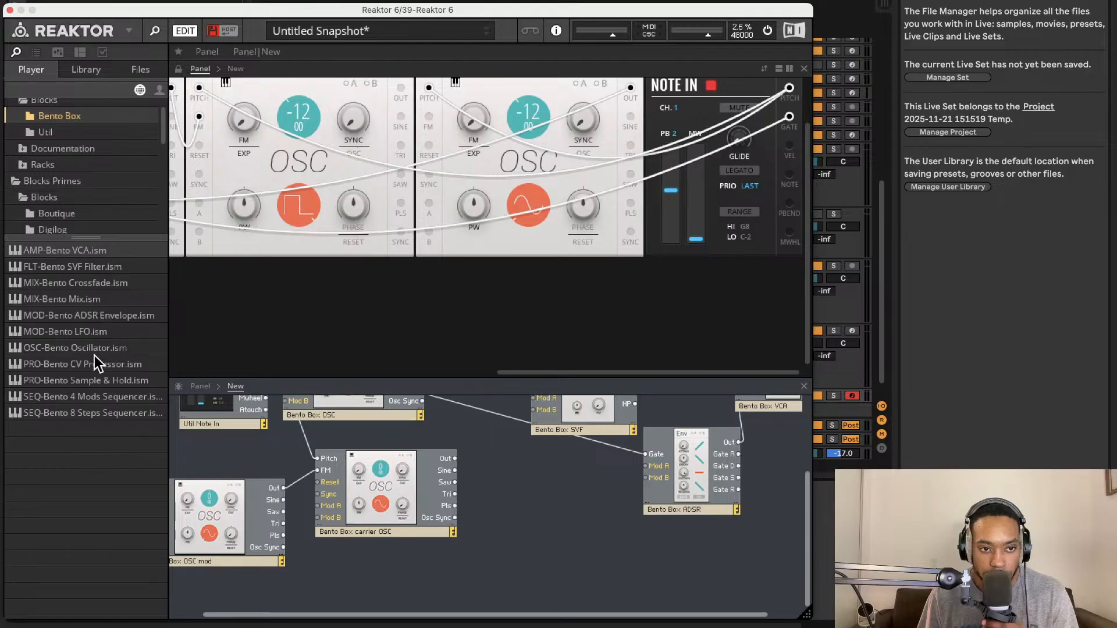
{"action": "left_click", "coordinate": [72, 133]}
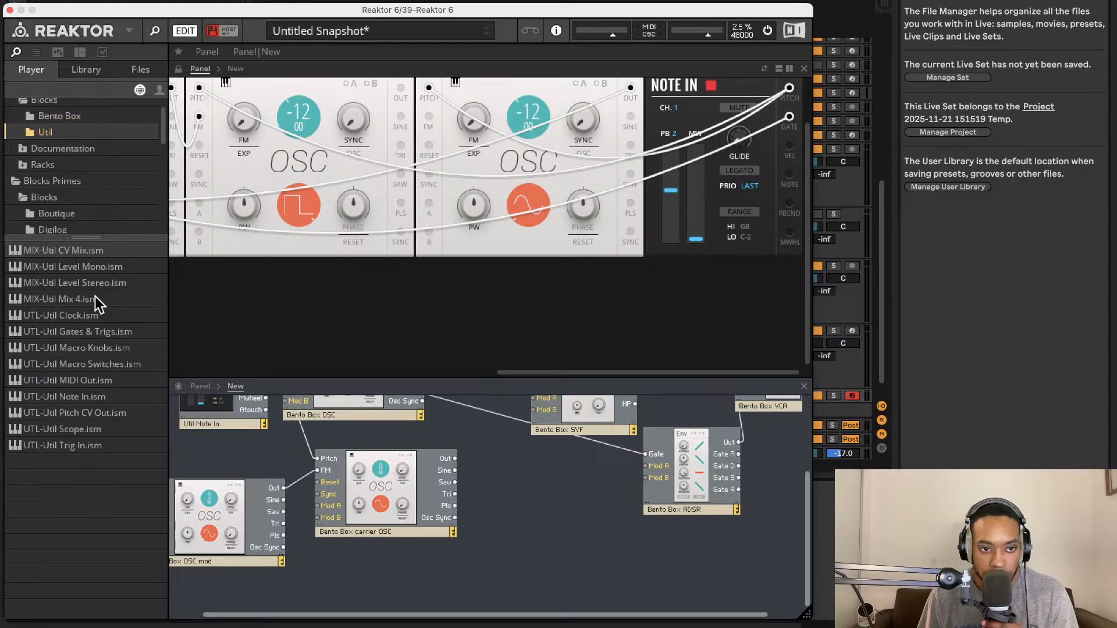
{"action": "left_click_drag", "start_coordinate": [96, 299], "coordinate": [686, 542]}
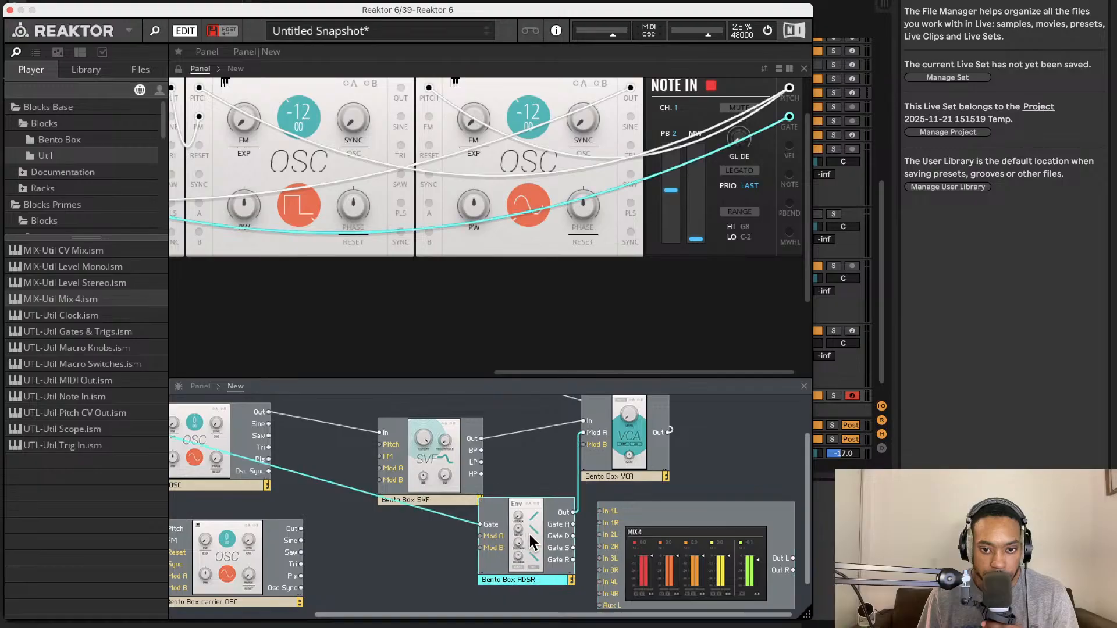
Move the Bento Box ADSR and VCA closer to the SVF, and connect the VCA's Out to the mixer's In 1L and In 1R
{"action": "left_click_drag", "start_coordinate": [529, 532], "coordinate": [469, 549]}
{"action": "scroll", "coordinate": [593, 490], "scroll_direction": "up", "scroll_amount": 3}
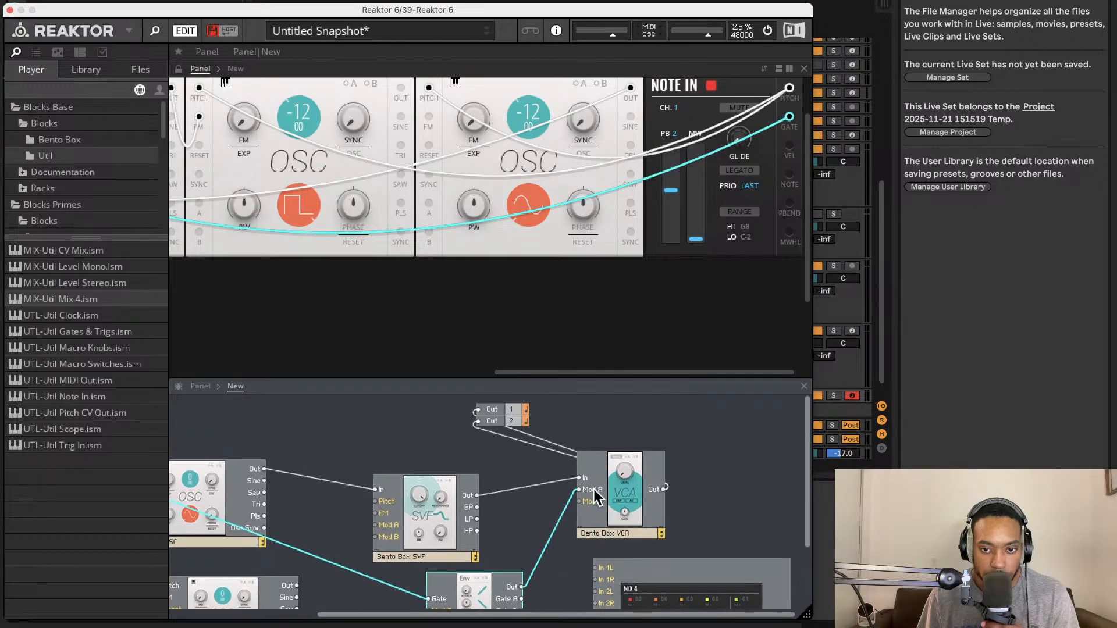
{"action": "left_click_drag", "start_coordinate": [627, 498], "coordinate": [594, 579]}
{"action": "scroll", "coordinate": [731, 583], "scroll_direction": "down", "scroll_amount": 3}
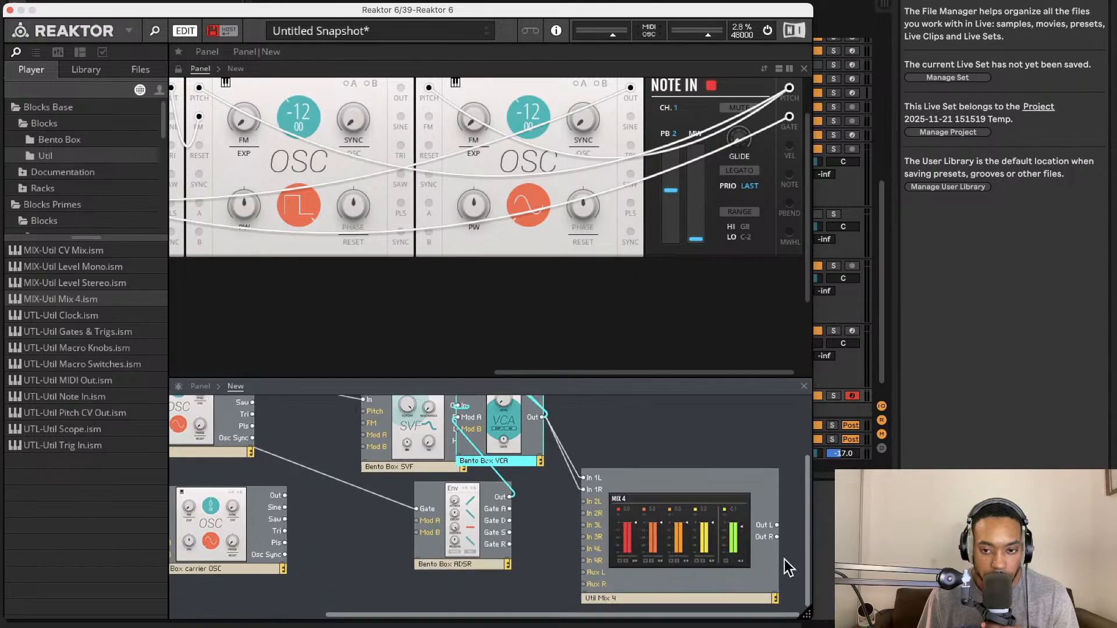
Connect the mixer's Out L and Out R to outputs 1 and 2, and arrange the VCA beside and the ADSR below the SVF
{"action": "left_click_drag", "start_coordinate": [775, 526], "coordinate": [482, 407]}
{"action": "scroll", "coordinate": [777, 567], "scroll_direction": "down", "scroll_amount": 2}
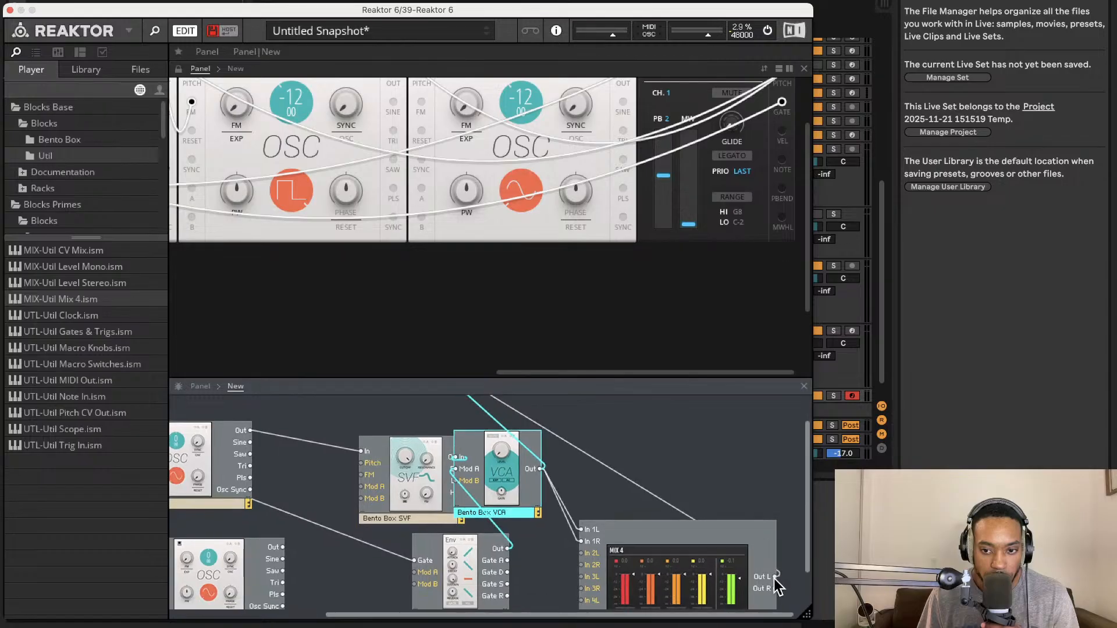
{"action": "scroll", "coordinate": [562, 360], "scroll_direction": "down", "scroll_amount": 2}
{"action": "left_click_drag", "start_coordinate": [562, 361], "coordinate": [547, 437]}
{"action": "scroll", "coordinate": [504, 409], "scroll_direction": "down", "scroll_amount": 4}
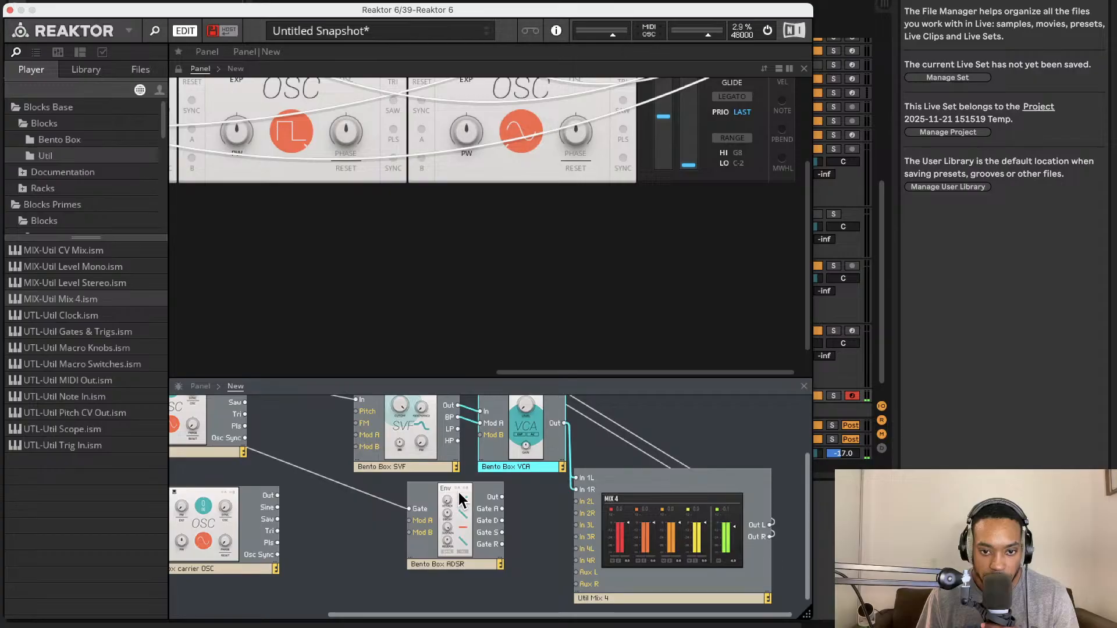
{"action": "left_click_drag", "start_coordinate": [459, 500], "coordinate": [409, 498]}
{"action": "scroll", "coordinate": [443, 500], "scroll_direction": "up", "scroll_amount": 1}
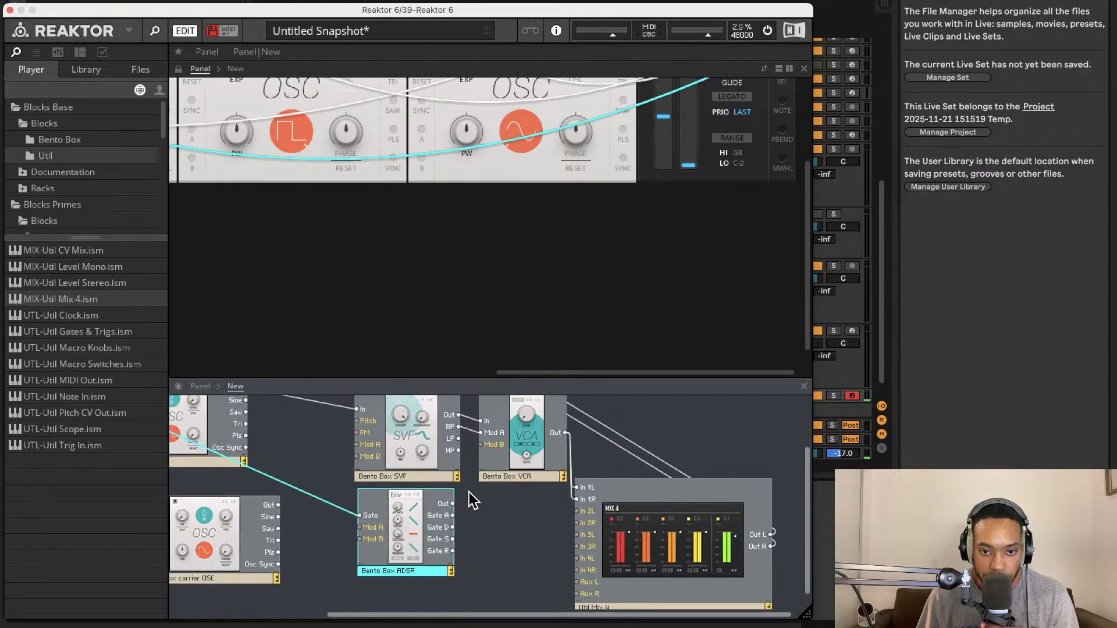
Duplicate the Bento Box VCA and place the copy below the original, between the ADSR and the mixer
{"action": "left_click", "coordinate": [518, 442]}
{"action": "right_click", "coordinate": [501, 456]}
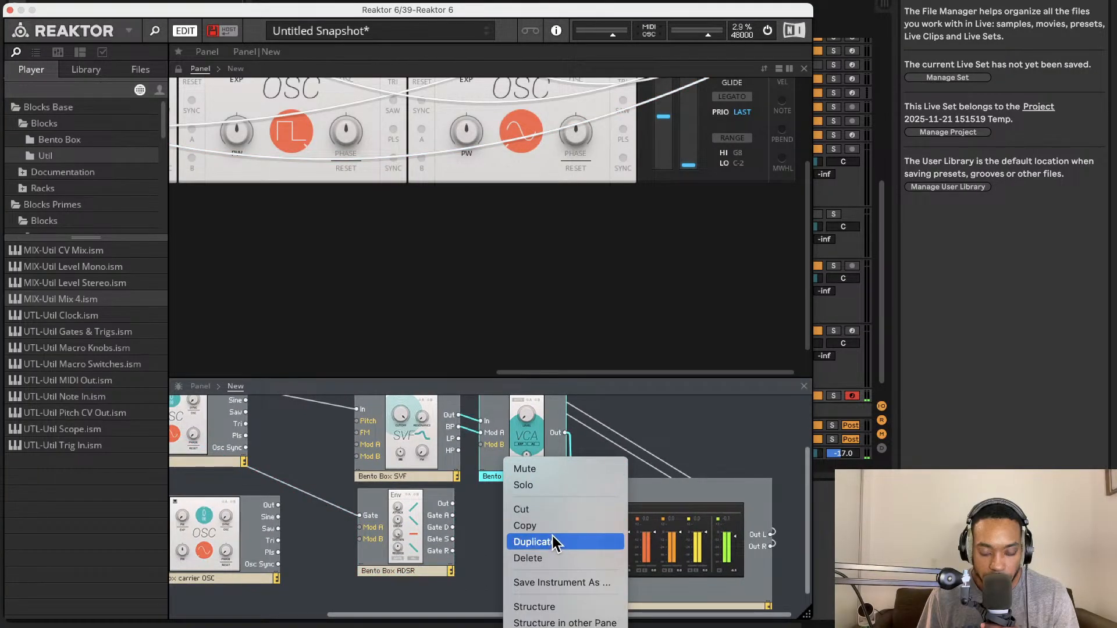
{"action": "left_click", "coordinate": [553, 538]}
{"action": "left_click_drag", "start_coordinate": [522, 449], "coordinate": [523, 558]}
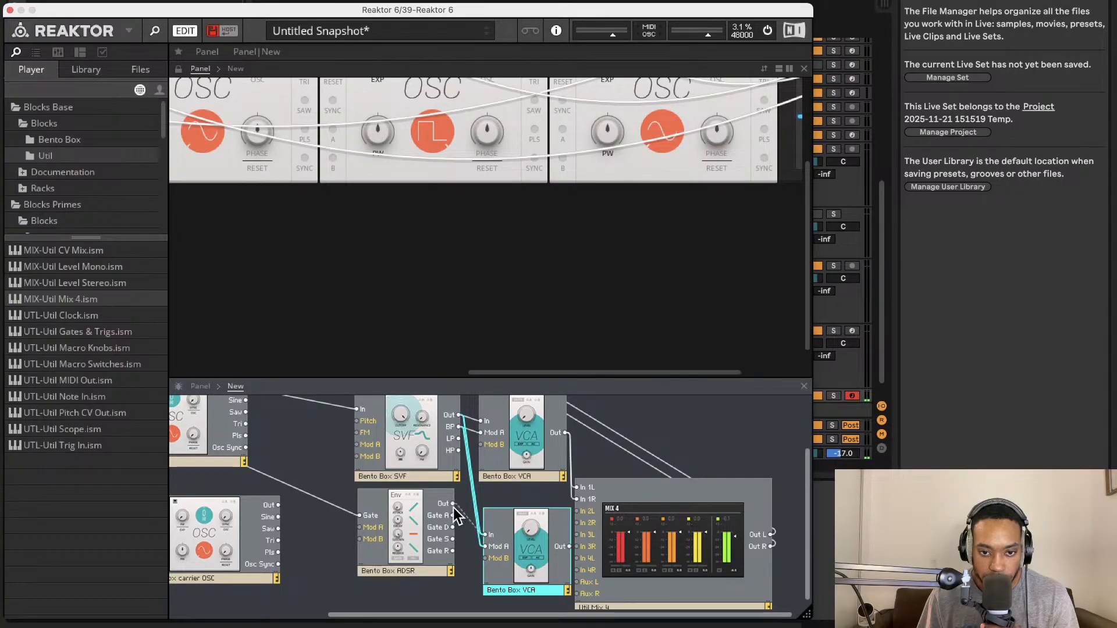
Connect the Bento Box ADSR's Out to the duplicated VCA's In and delete the SVF wire running to its Mod A
{"action": "left_click_drag", "start_coordinate": [456, 515], "coordinate": [454, 505]}
{"action": "left_click", "coordinate": [481, 504]}
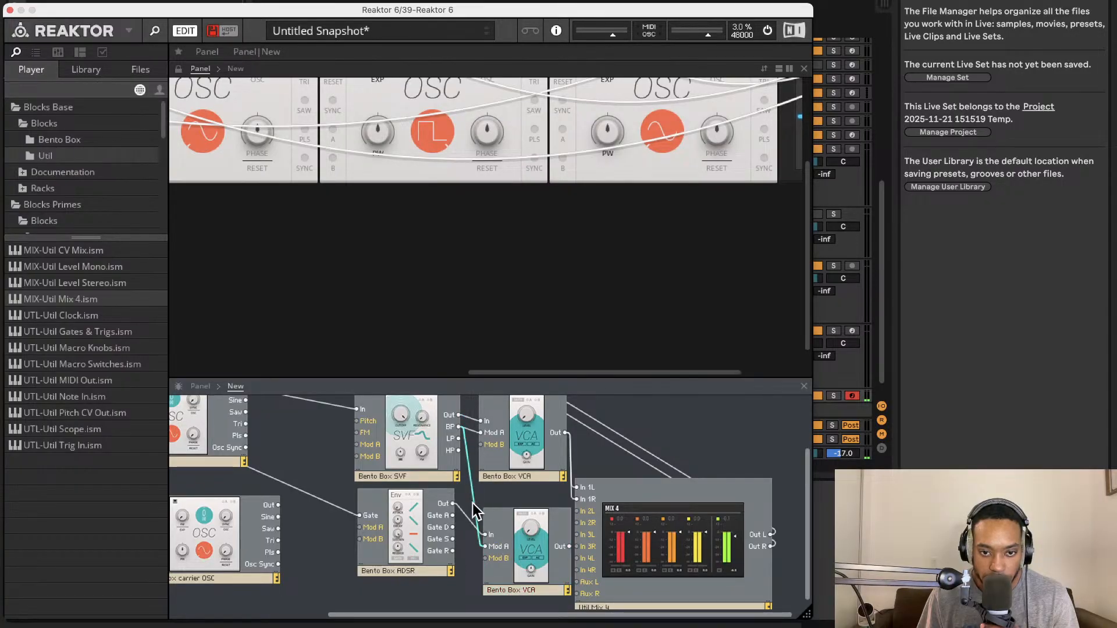
{"action": "key", "text": "Delete"}
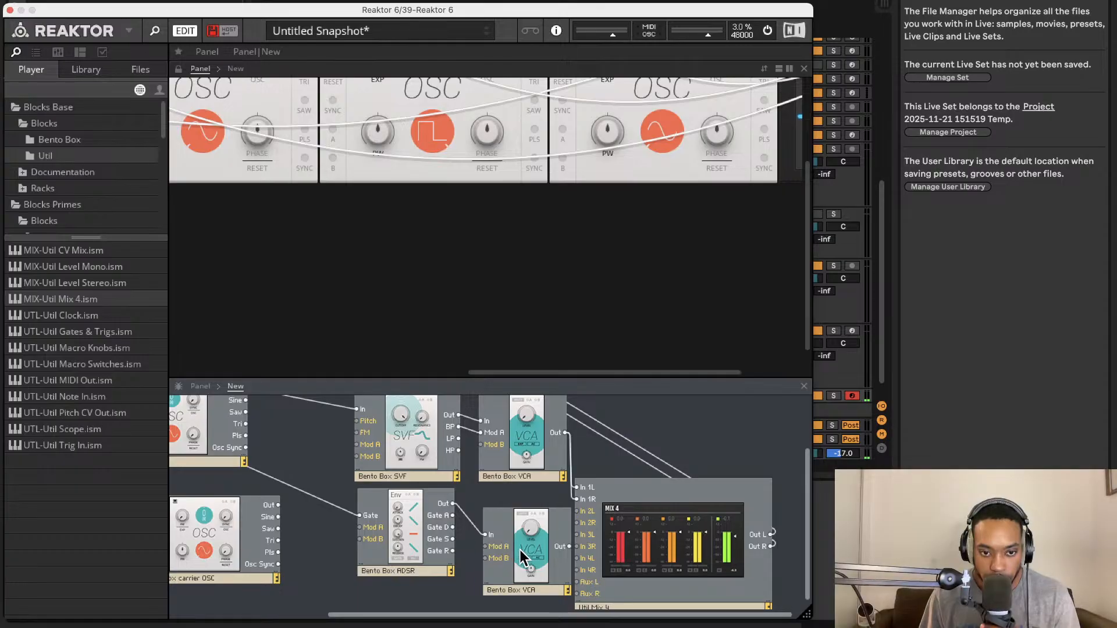
Shift the duplicated VCA closer to the ADSR and connect its Out to the mixer's In 2L and In 2R
{"action": "left_click_drag", "start_coordinate": [522, 558], "coordinate": [505, 557]}
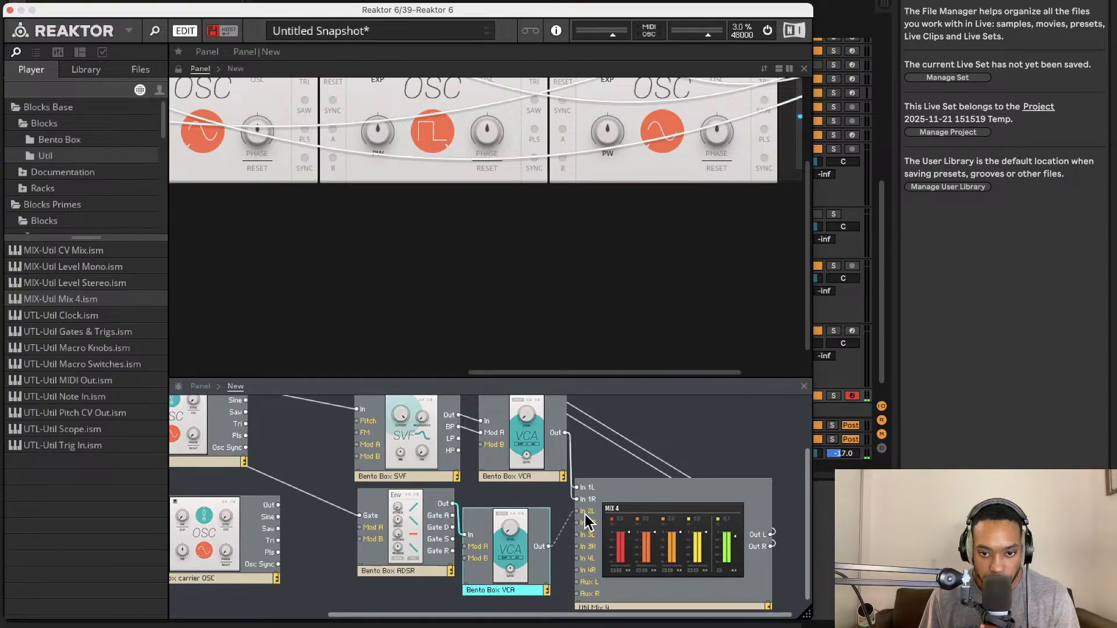
{"action": "left_click_drag", "start_coordinate": [585, 514], "coordinate": [585, 513]}
{"action": "left_click_drag", "start_coordinate": [547, 547], "coordinate": [592, 525]}
Duplicate the Bento Box SVF and place the copy between the carrier OSC and the ADSR
{"action": "scroll", "coordinate": [440, 551], "scroll_direction": "up", "scroll_amount": 2}
{"action": "scroll", "coordinate": [440, 550], "scroll_direction": "left", "scroll_amount": 1}
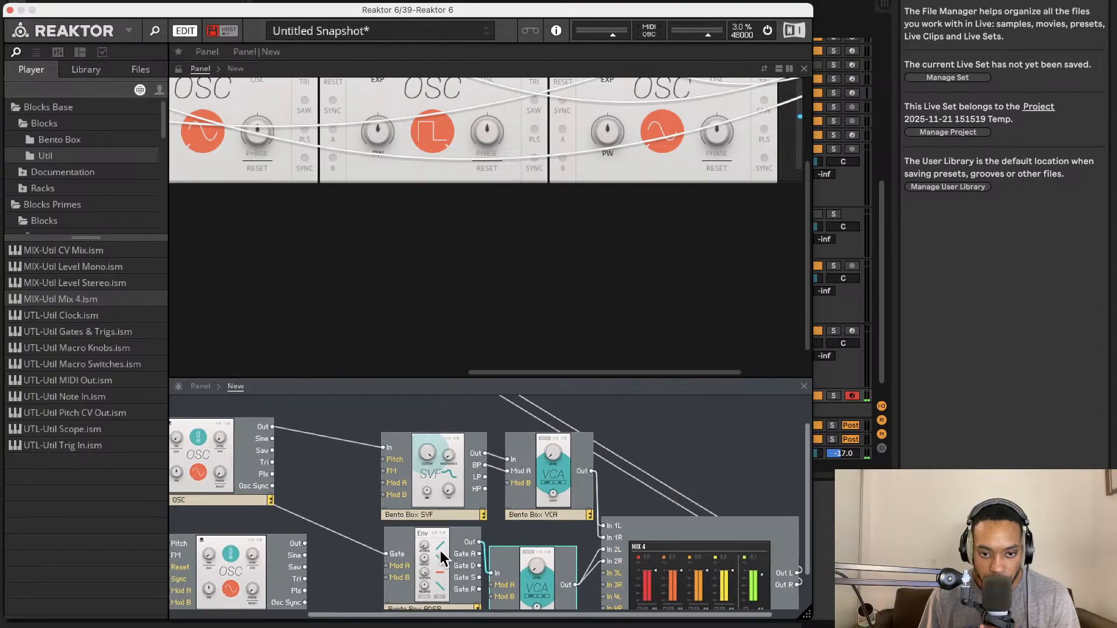
{"action": "left_click_drag", "start_coordinate": [440, 550], "coordinate": [434, 562]}
{"action": "scroll", "coordinate": [433, 561], "scroll_direction": "down", "scroll_amount": 2}
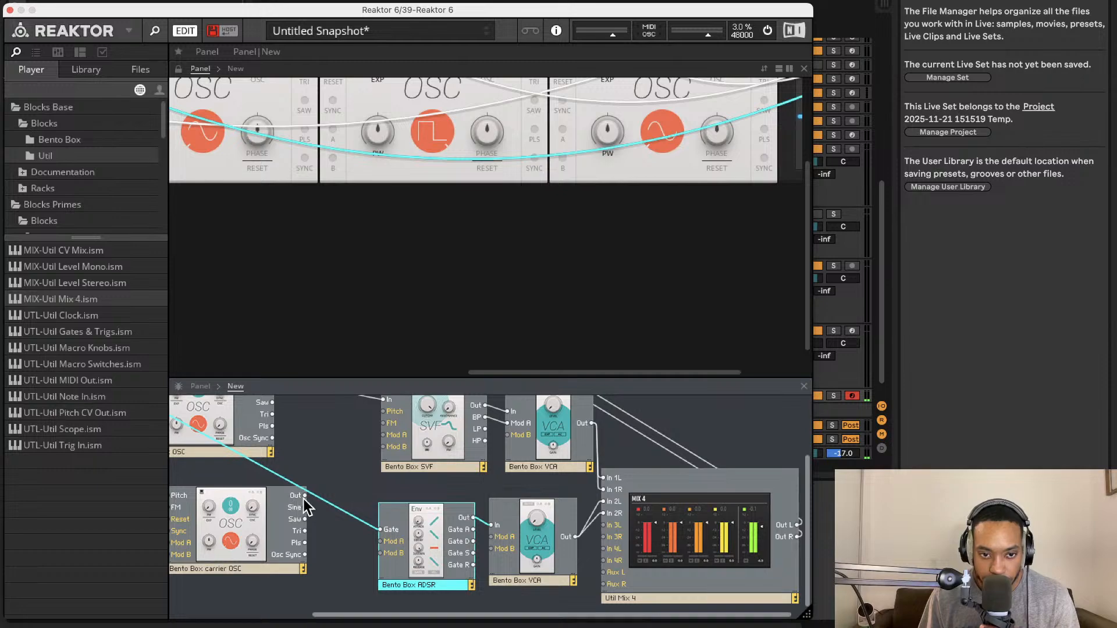
{"action": "right_click", "coordinate": [429, 468]}
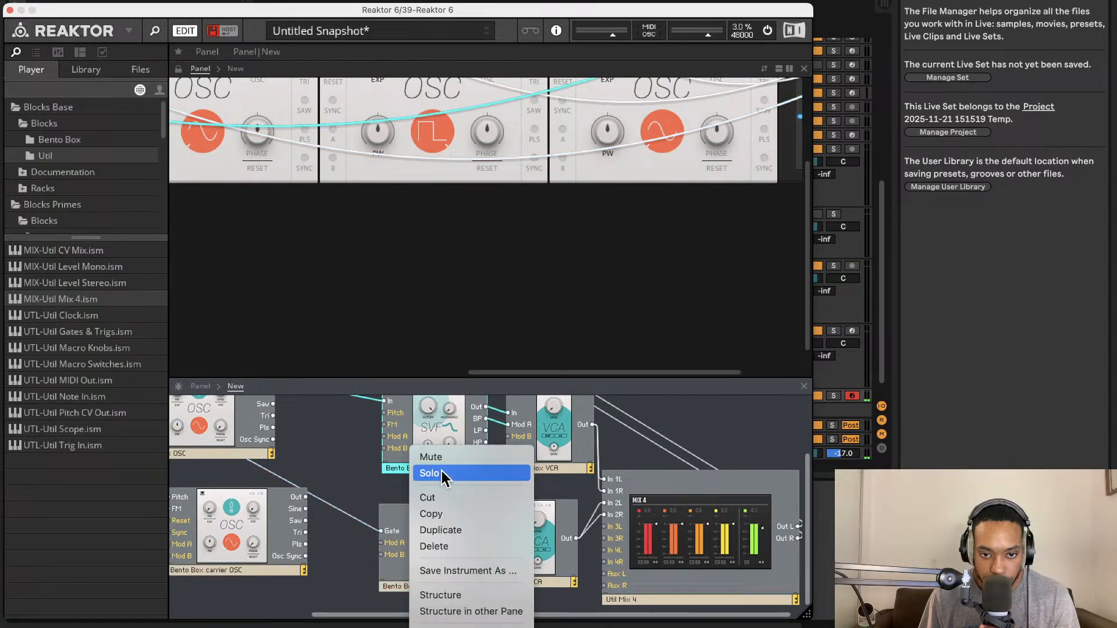
{"action": "left_click", "coordinate": [438, 527]}
{"action": "left_click_drag", "start_coordinate": [448, 433], "coordinate": [370, 546]}
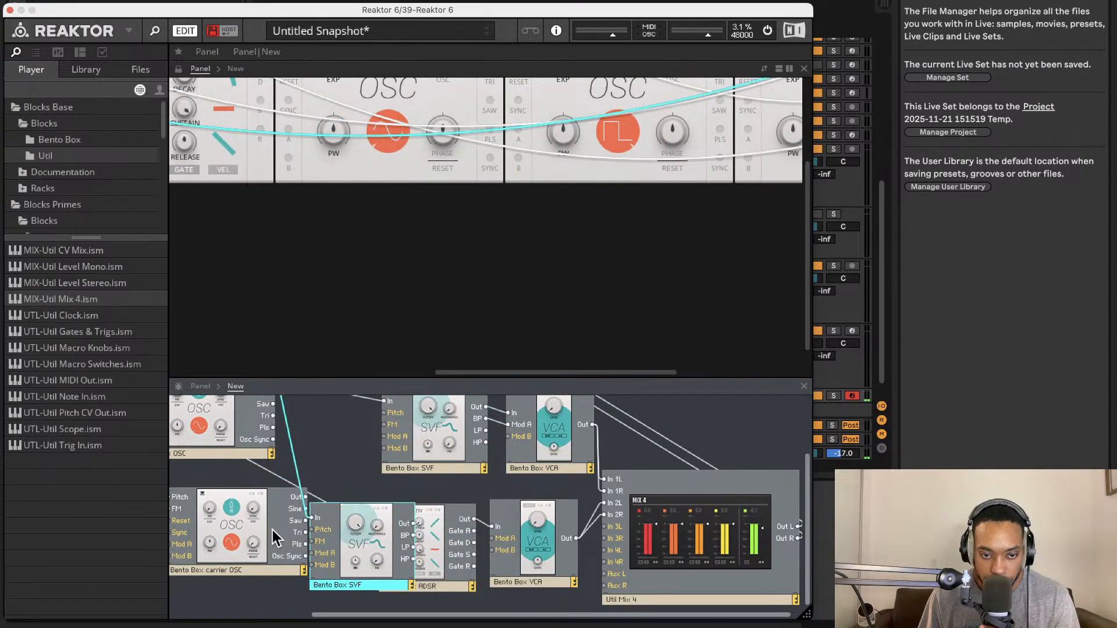
Replace the duplicated SVF's input wire with one from the carrier OSC's Out, and arrange the two modules side by side
{"action": "left_click_drag", "start_coordinate": [255, 528], "coordinate": [184, 538]}
{"action": "left_click", "coordinate": [293, 466]}
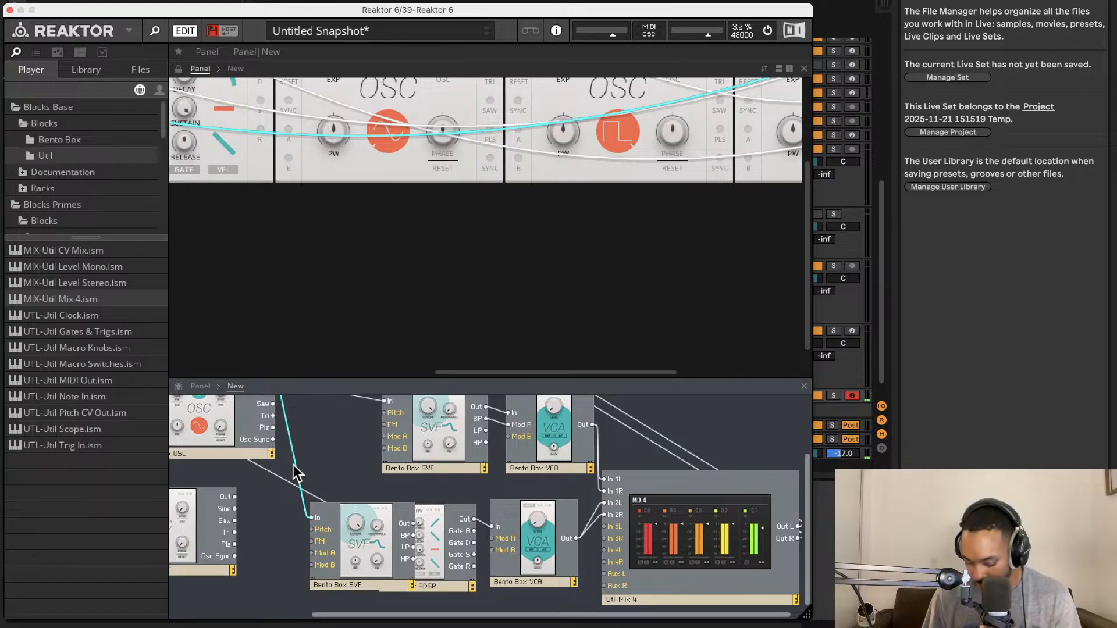
{"action": "key", "text": "Delete"}
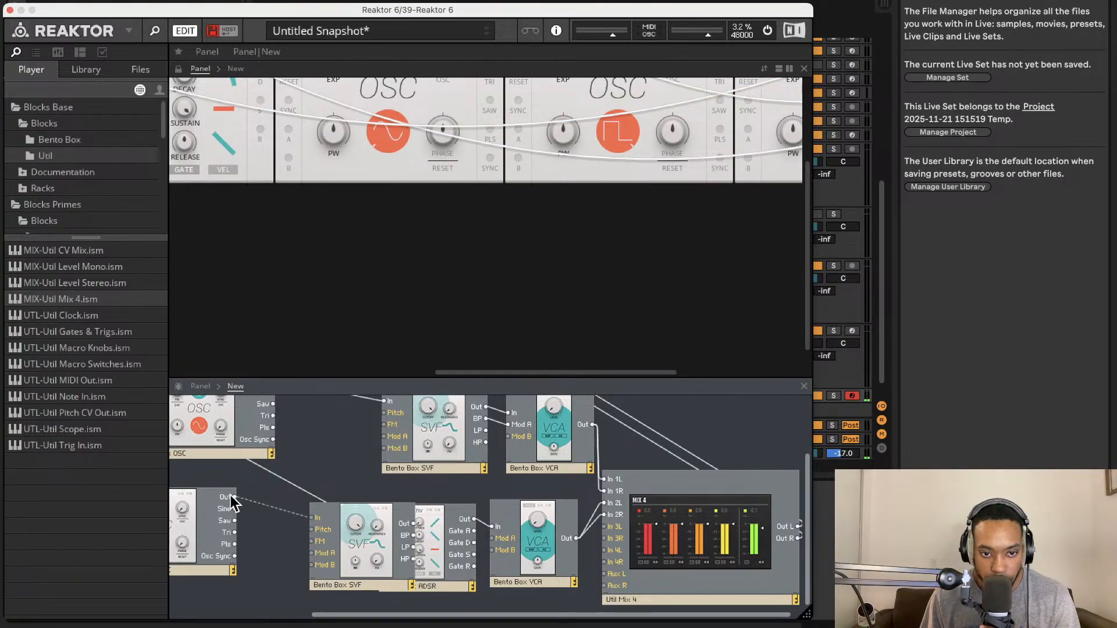
{"action": "left_click_drag", "start_coordinate": [232, 499], "coordinate": [232, 499]}
{"action": "left_click_drag", "start_coordinate": [374, 536], "coordinate": [306, 534]}
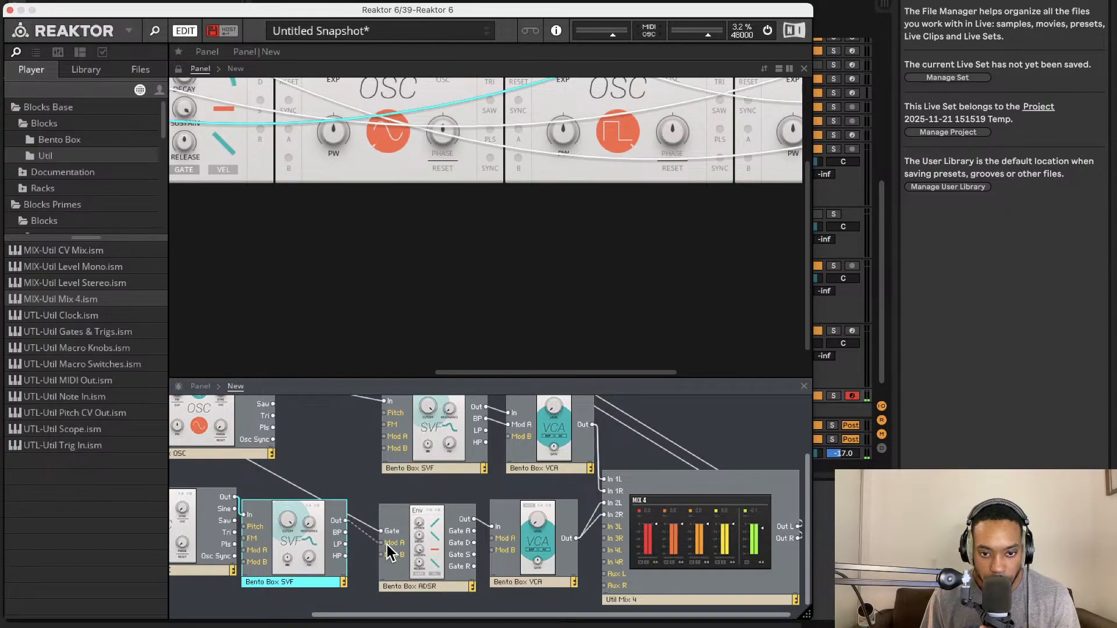
Connect the duplicated SVF's Out to the lower VCA's In, and patch the ADSR, moved below them, to the VCA's Mod A
{"action": "left_click_drag", "start_coordinate": [389, 554], "coordinate": [457, 620]}
{"action": "scroll", "coordinate": [449, 560], "scroll_direction": "down", "scroll_amount": 3}
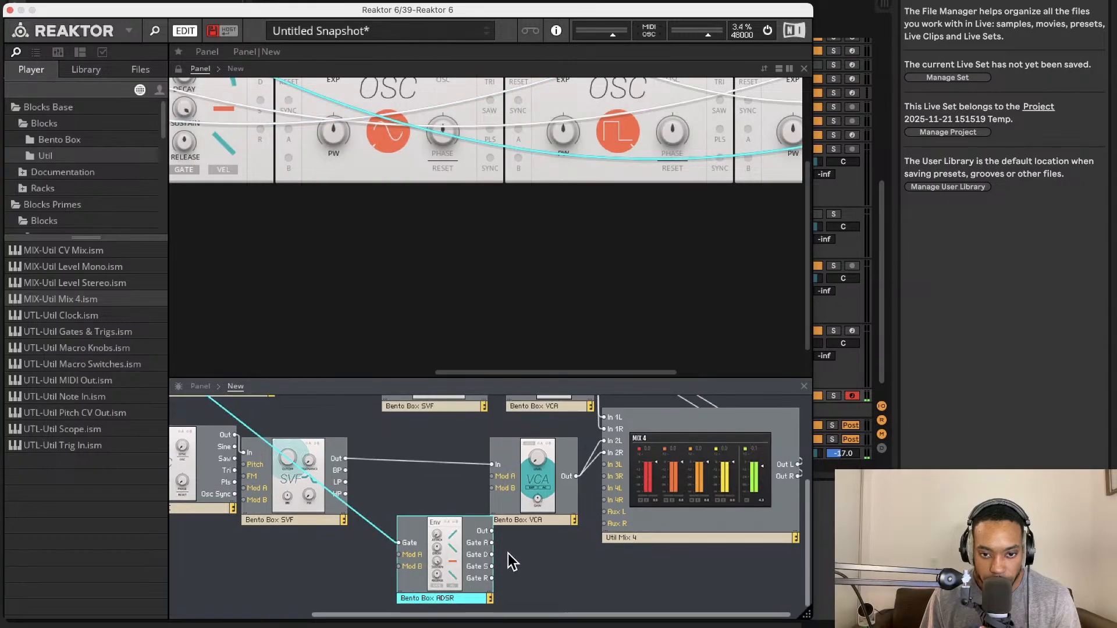
{"action": "left_click_drag", "start_coordinate": [467, 543], "coordinate": [472, 567]}
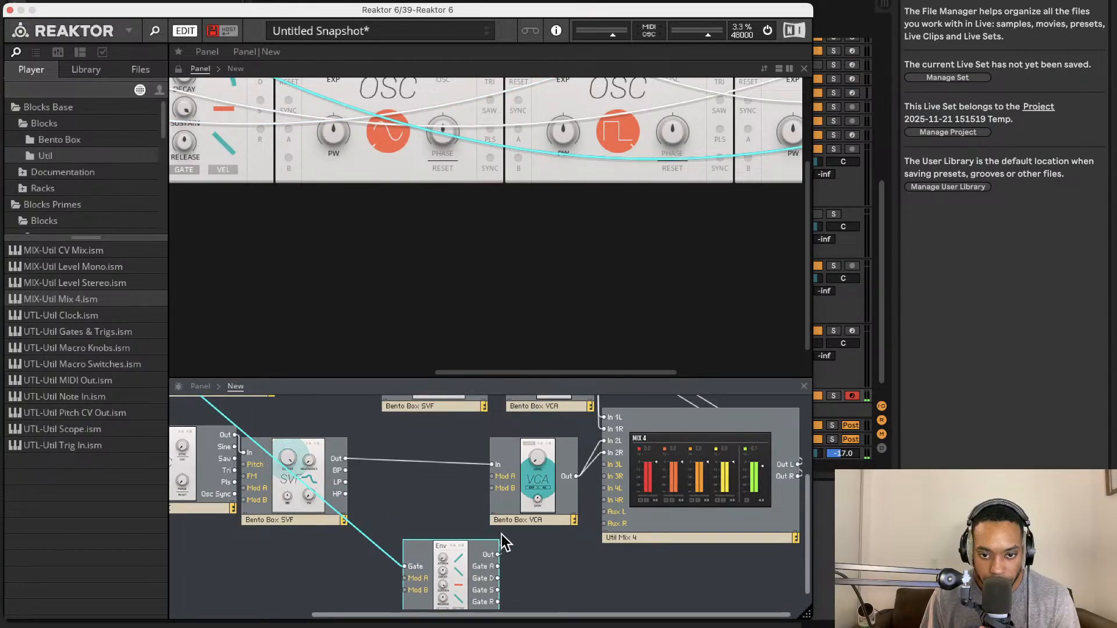
Move the duplicated SVF slightly up and away from the carrier OSC's outputs
{"action": "scroll", "coordinate": [466, 485], "scroll_direction": "up", "scroll_amount": 5}
{"action": "scroll", "coordinate": [465, 484], "scroll_direction": "left", "scroll_amount": 5}
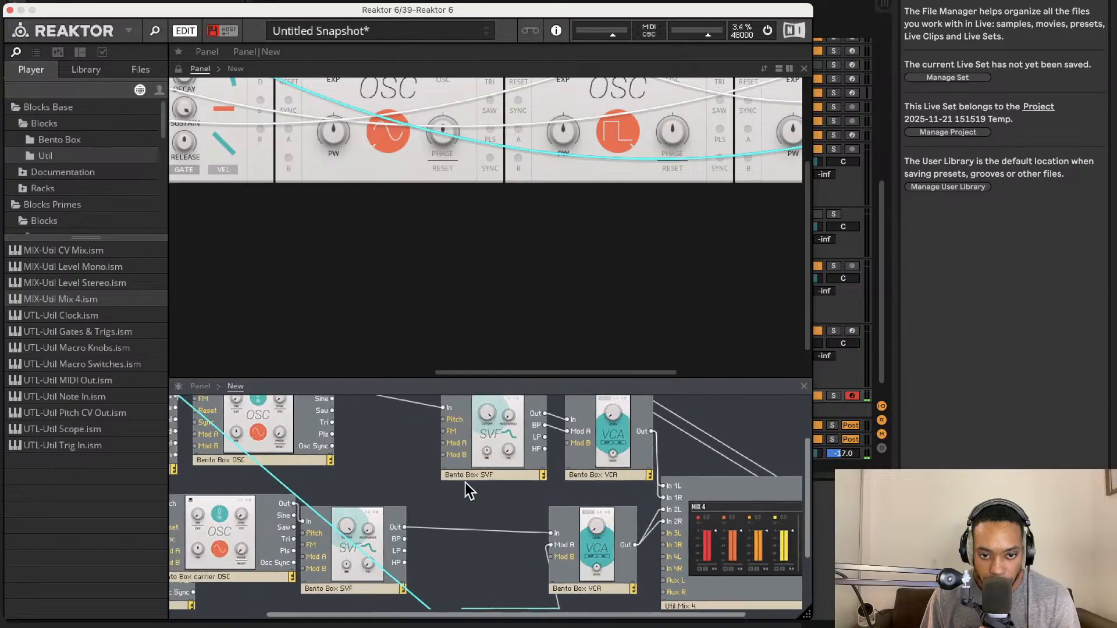
{"action": "scroll", "coordinate": [461, 481], "scroll_direction": "left", "scroll_amount": 1}
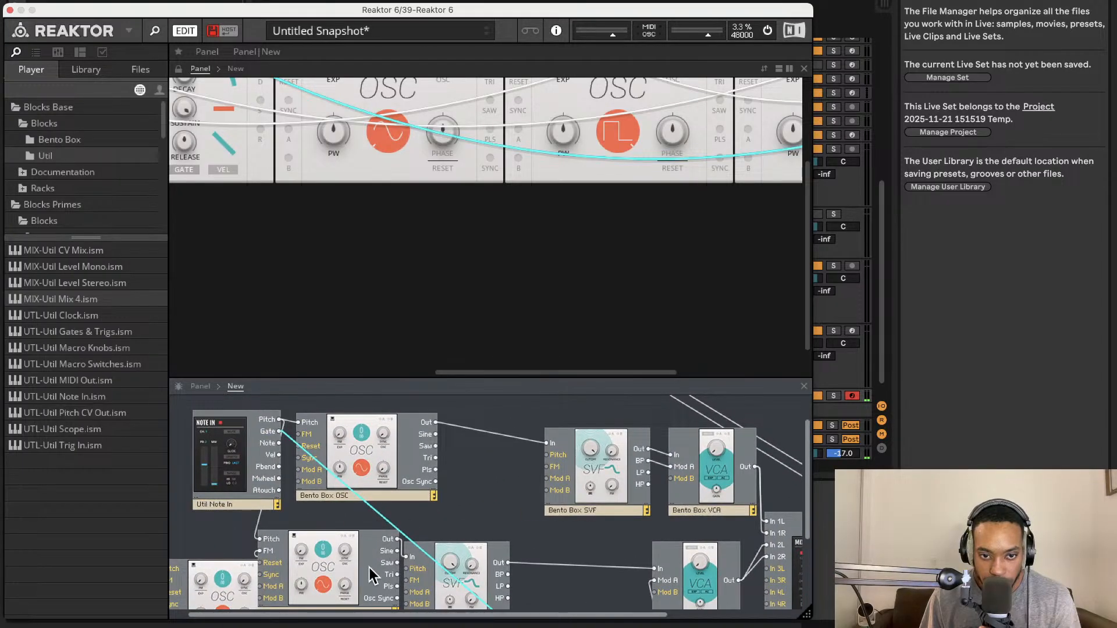
{"action": "left_click_drag", "start_coordinate": [462, 577], "coordinate": [497, 559]}
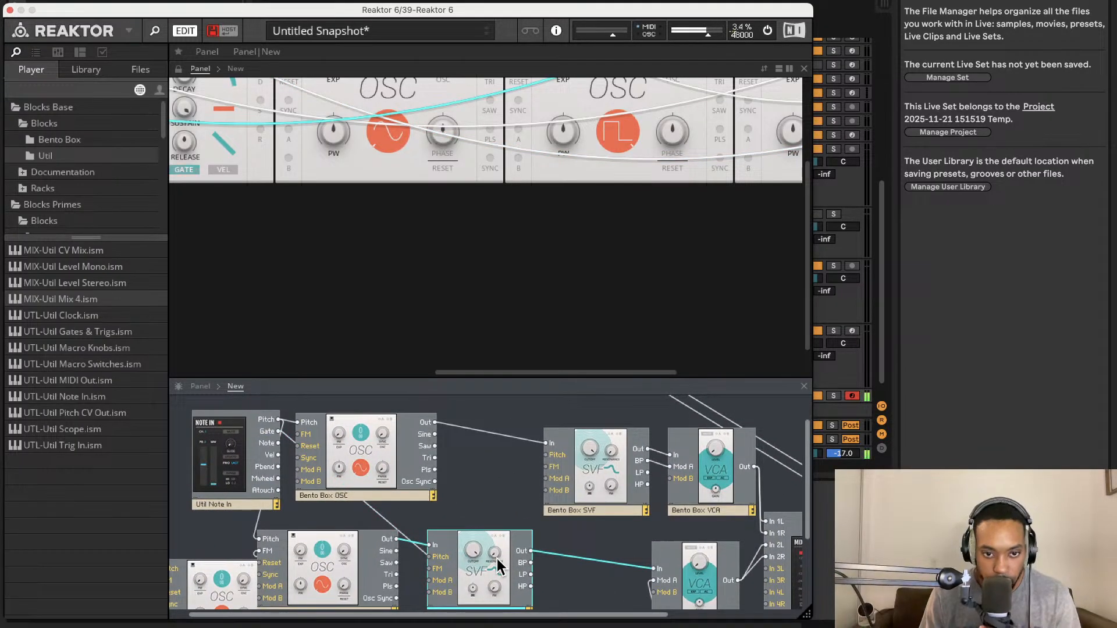
Find the Util Mix 4 in the panel view and check its channel meters while notes play
{"action": "scroll", "coordinate": [451, 142], "scroll_direction": "right", "scroll_amount": 5}
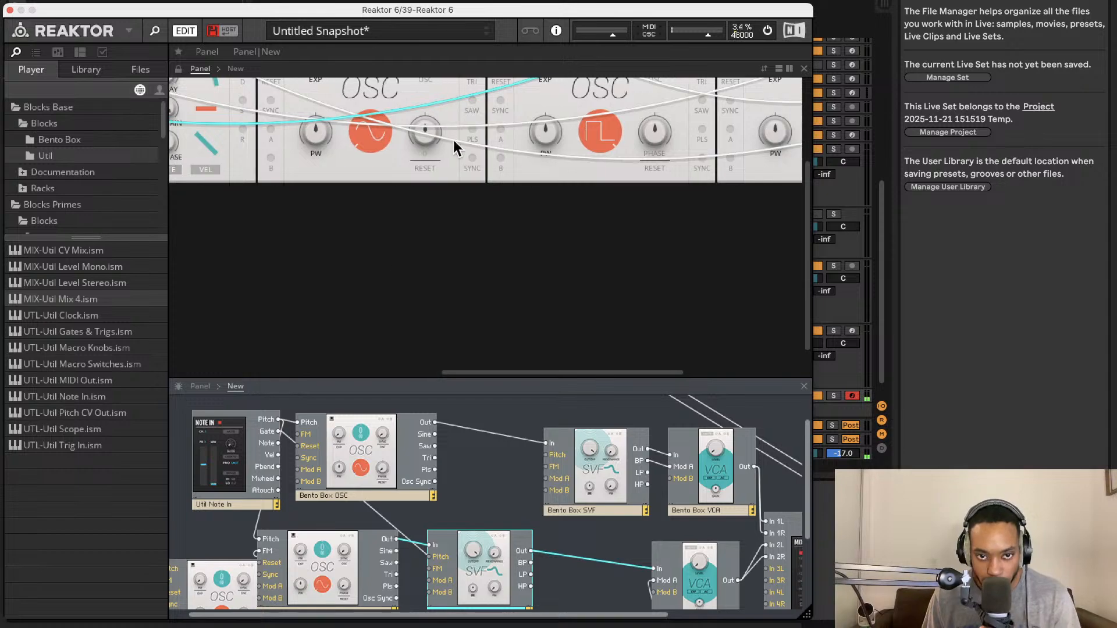
{"action": "scroll", "coordinate": [469, 174], "scroll_direction": "up", "scroll_amount": 4}
{"action": "scroll", "coordinate": [473, 170], "scroll_direction": "left", "scroll_amount": 10}
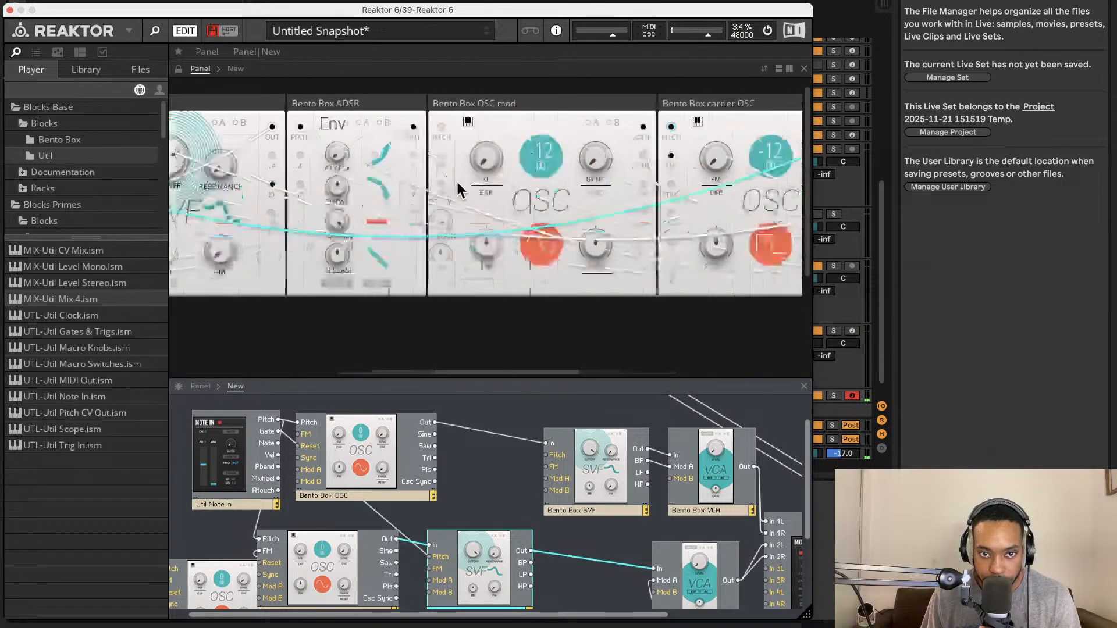
{"action": "scroll", "coordinate": [456, 180], "scroll_direction": "down", "scroll_amount": 5}
{"action": "mouse_move", "coordinate": [456, 182]}
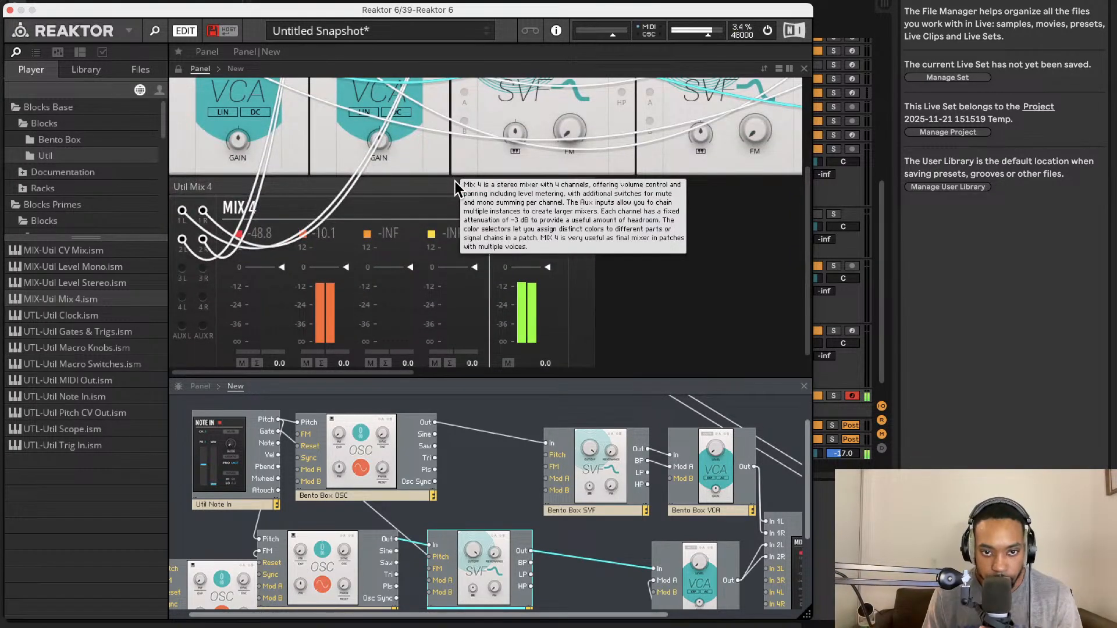
Duplicate the Util Note In and place the copy beside the Bento Box OSC mod, below the original
{"action": "scroll", "coordinate": [244, 460], "scroll_direction": "left", "scroll_amount": 2}
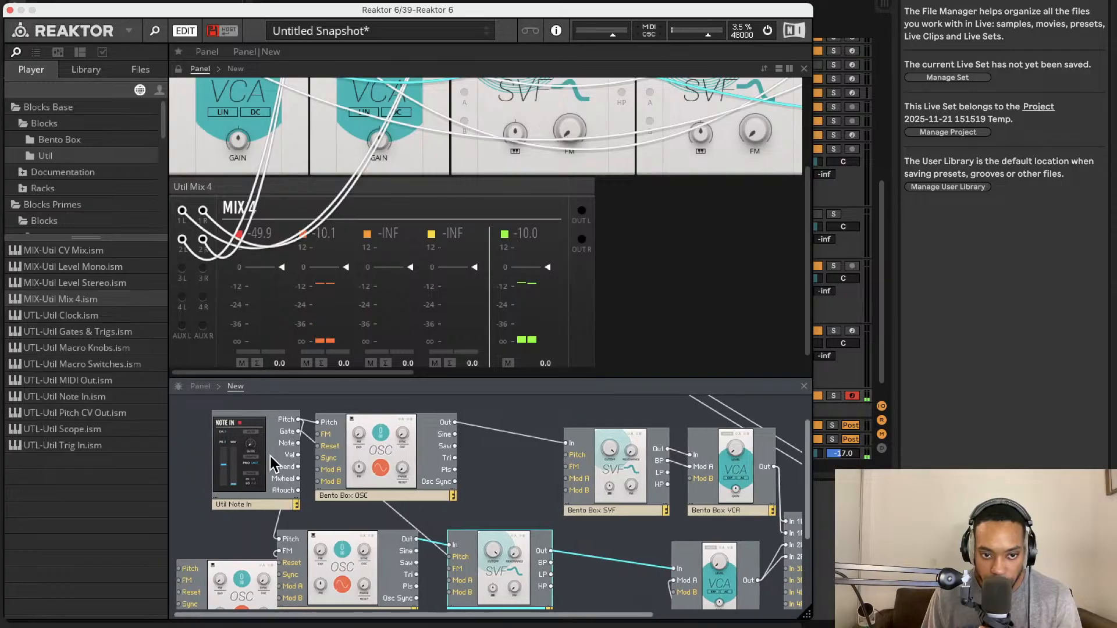
{"action": "right_click", "coordinate": [223, 455]}
{"action": "left_click", "coordinate": [252, 536]}
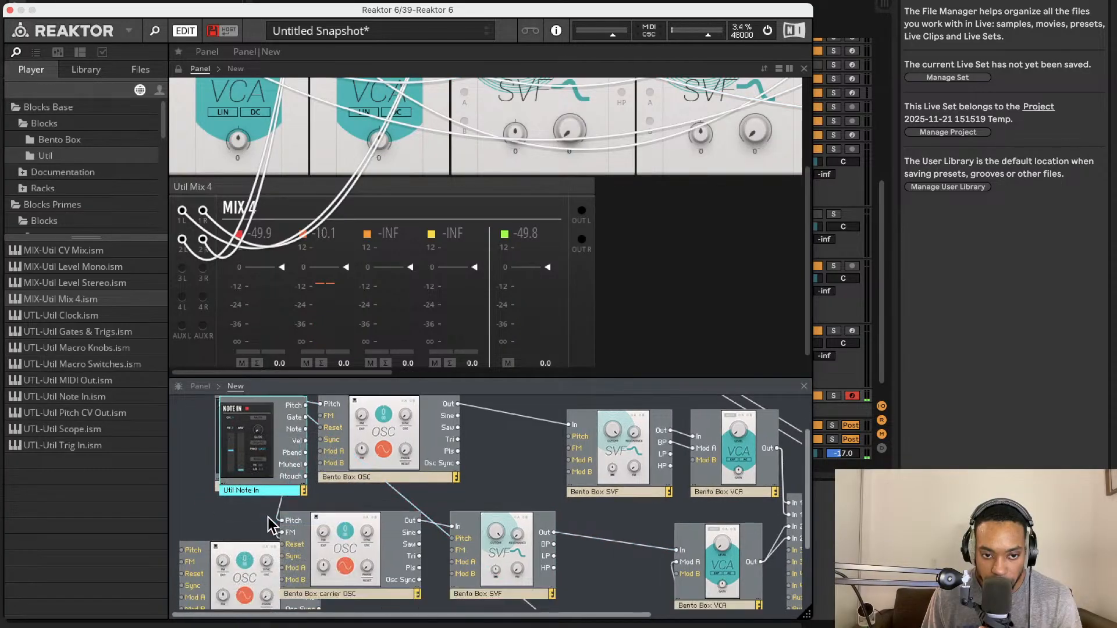
{"action": "left_click_drag", "start_coordinate": [275, 509], "coordinate": [156, 562]}
{"action": "scroll", "coordinate": [240, 525], "scroll_direction": "down", "scroll_amount": 4}
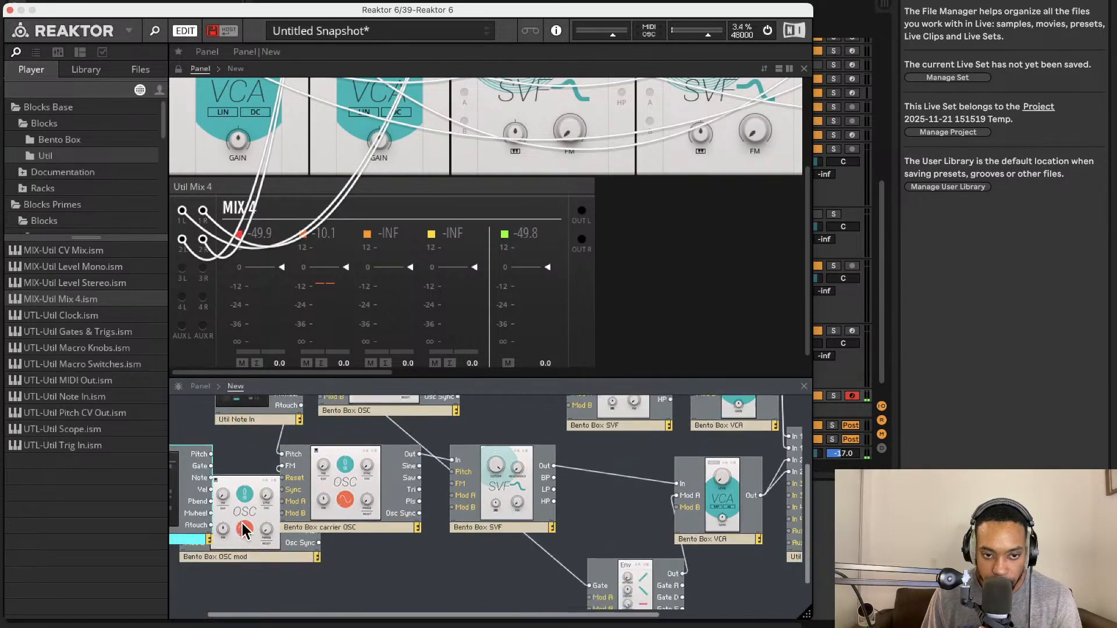
Move the carrier OSC aside and connect the duplicated Note In's Pitch to the carrier OSC's Pitch
{"action": "scroll", "coordinate": [304, 517], "scroll_direction": "left", "scroll_amount": 2}
{"action": "scroll", "coordinate": [308, 513], "scroll_direction": "up", "scroll_amount": 3}
{"action": "scroll", "coordinate": [312, 520], "scroll_direction": "up", "scroll_amount": 3}
{"action": "left_click_drag", "start_coordinate": [383, 548], "coordinate": [438, 576]}
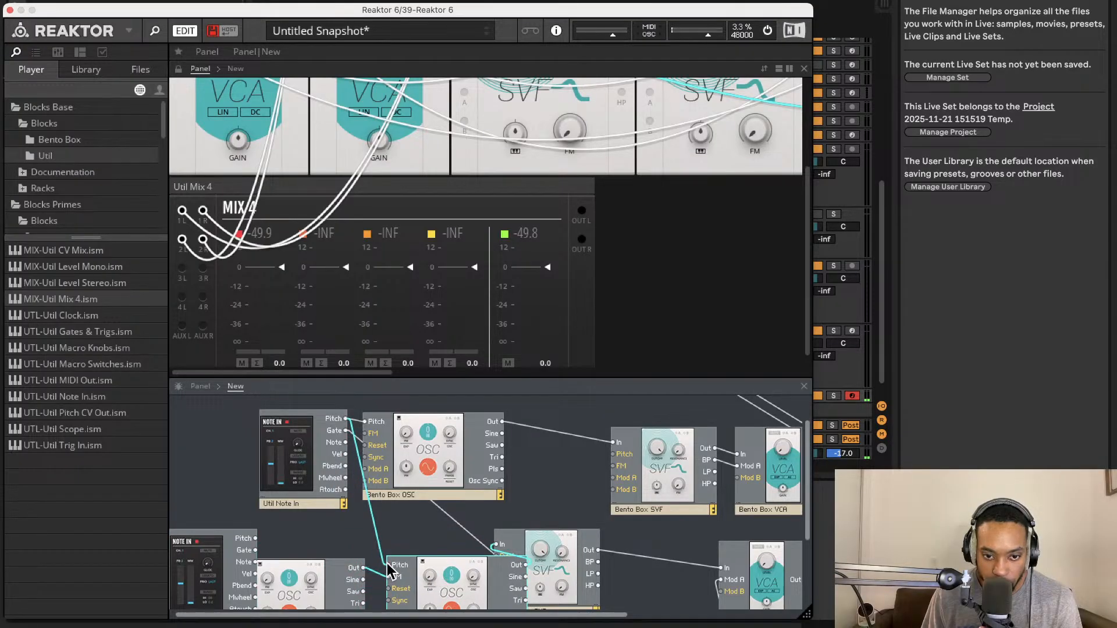
{"action": "left_click_drag", "start_coordinate": [274, 540], "coordinate": [256, 539]}
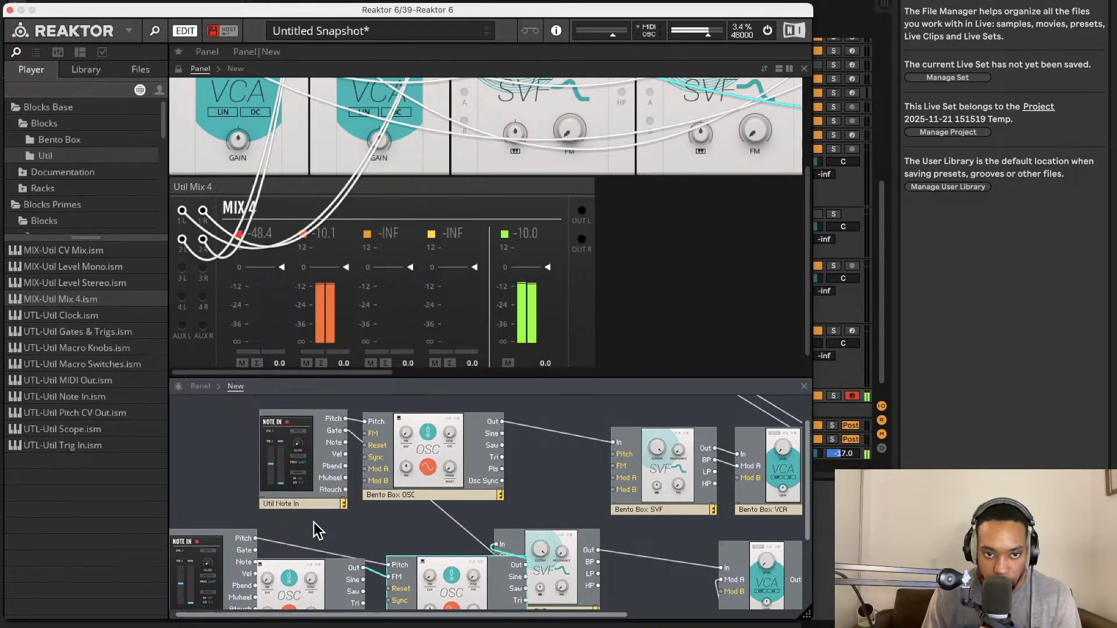
Examine the carrier voice's signal path to the mixer and the VCA, SVF and Mix 4 panels while playing notes
{"action": "scroll", "coordinate": [319, 529], "scroll_direction": "right", "scroll_amount": 8}
{"action": "scroll", "coordinate": [319, 528], "scroll_direction": "down", "scroll_amount": 4}
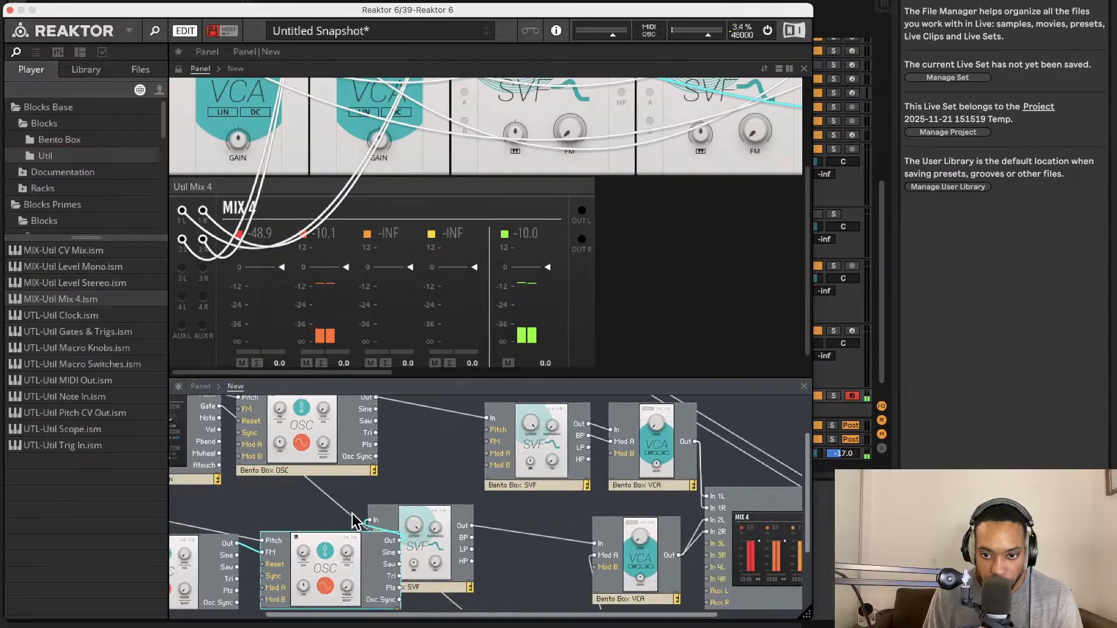
{"action": "scroll", "coordinate": [382, 512], "scroll_direction": "up", "scroll_amount": 2}
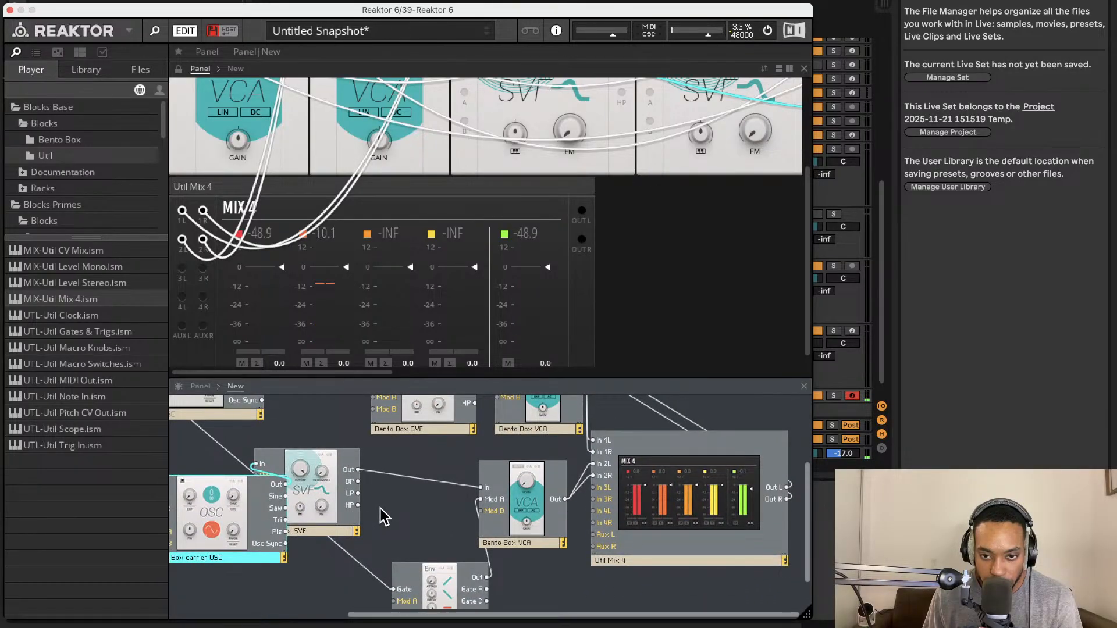
{"action": "scroll", "coordinate": [401, 505], "scroll_direction": "down", "scroll_amount": 1}
{"action": "scroll", "coordinate": [406, 290], "scroll_direction": "up", "scroll_amount": 5}
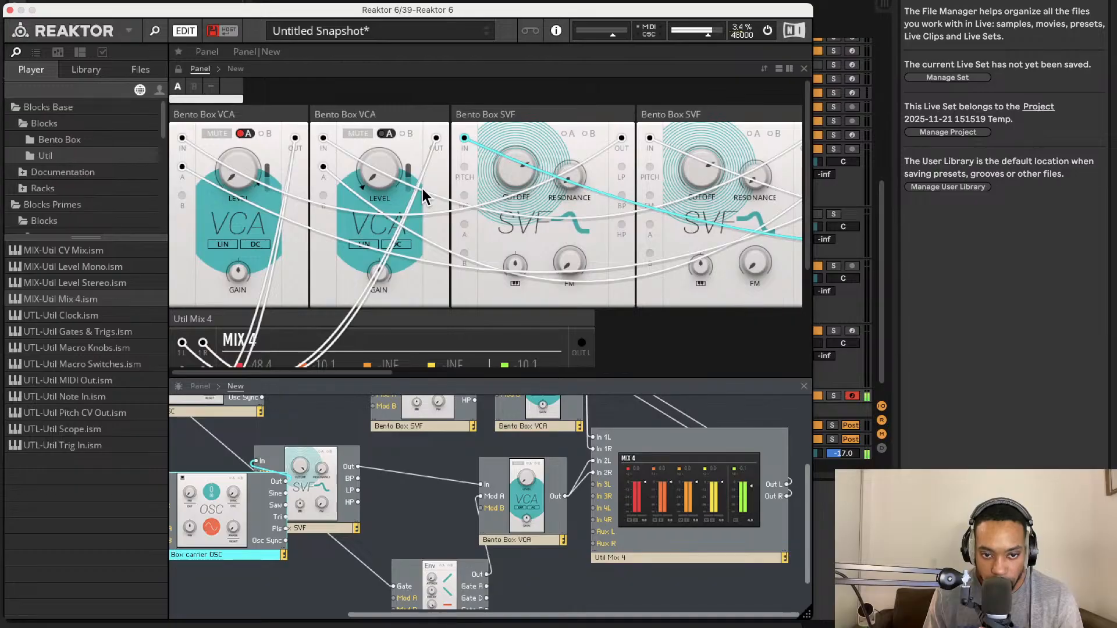
{"action": "scroll", "coordinate": [459, 336], "scroll_direction": "down", "scroll_amount": 5}
{"action": "scroll", "coordinate": [460, 430], "scroll_direction": "down", "scroll_amount": 2}
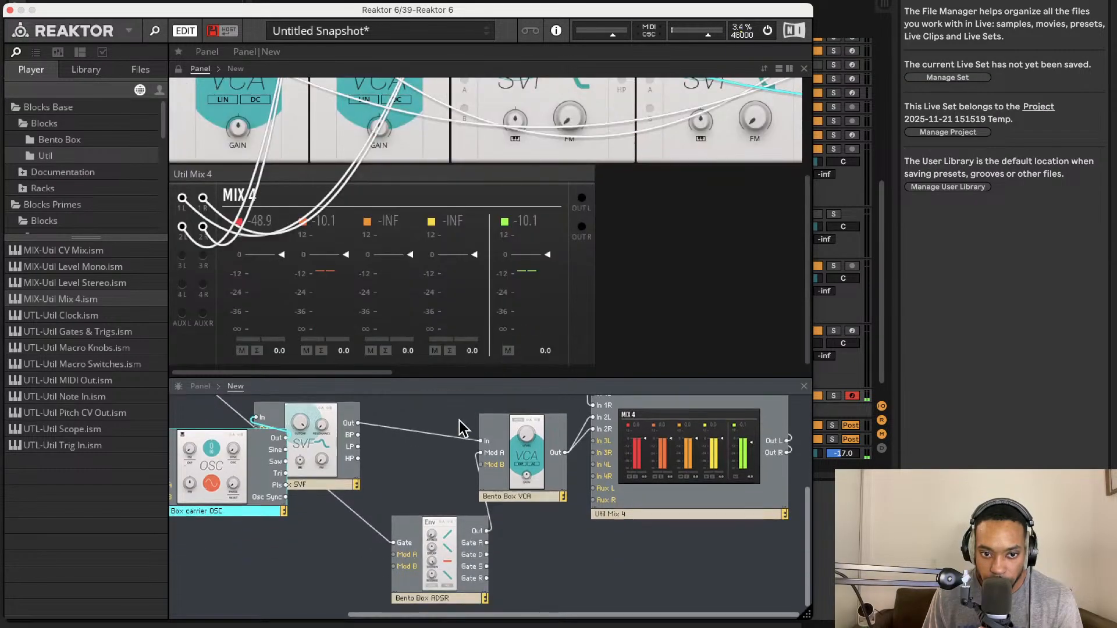
Move the carrier OSC back so it no longer overlaps the duplicated SVF
{"action": "scroll", "coordinate": [460, 420], "scroll_direction": "left", "scroll_amount": 4}
{"action": "scroll", "coordinate": [461, 422], "scroll_direction": "up", "scroll_amount": 4}
{"action": "left_click_drag", "start_coordinate": [346, 587], "coordinate": [272, 562]}
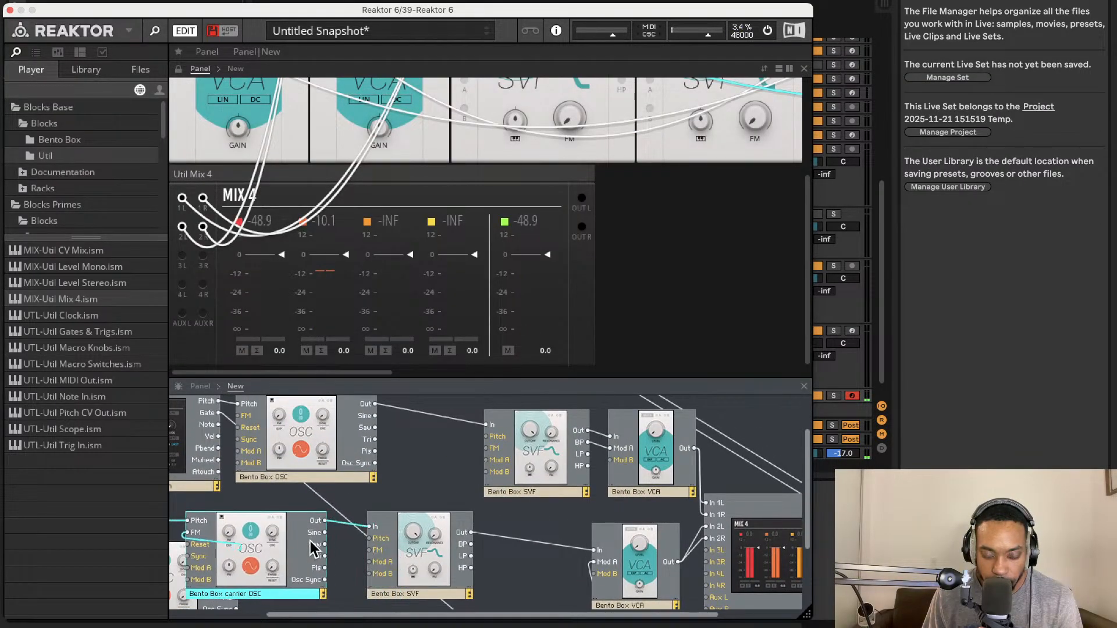
Connect the Bento Box ADSR's Gate to the duplicated Note In's Gate
{"action": "scroll", "coordinate": [352, 480], "scroll_direction": "up", "scroll_amount": 2}
{"action": "scroll", "coordinate": [361, 477], "scroll_direction": "down", "scroll_amount": 4}
{"action": "scroll", "coordinate": [361, 477], "scroll_direction": "left", "scroll_amount": 4}
{"action": "scroll", "coordinate": [361, 477], "scroll_direction": "up", "scroll_amount": 1}
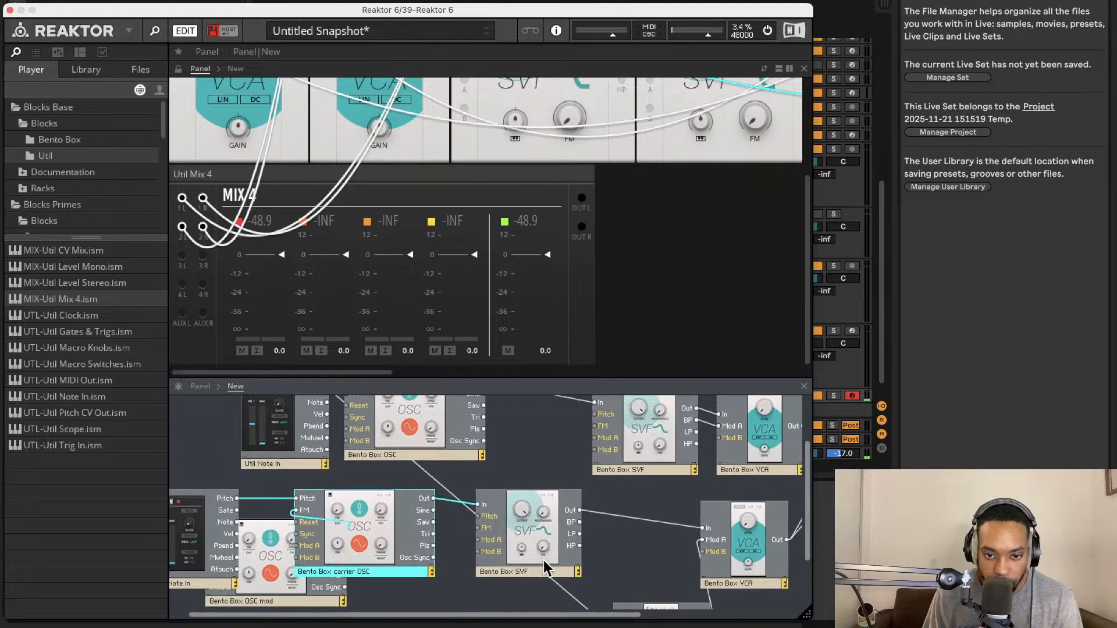
{"action": "scroll", "coordinate": [547, 567], "scroll_direction": "down", "scroll_amount": 3}
{"action": "left_click_drag", "start_coordinate": [615, 590], "coordinate": [229, 487]}
Enlarge the structure view by shrinking the panel view above it
{"action": "scroll", "coordinate": [337, 424], "scroll_direction": "up", "scroll_amount": 5}
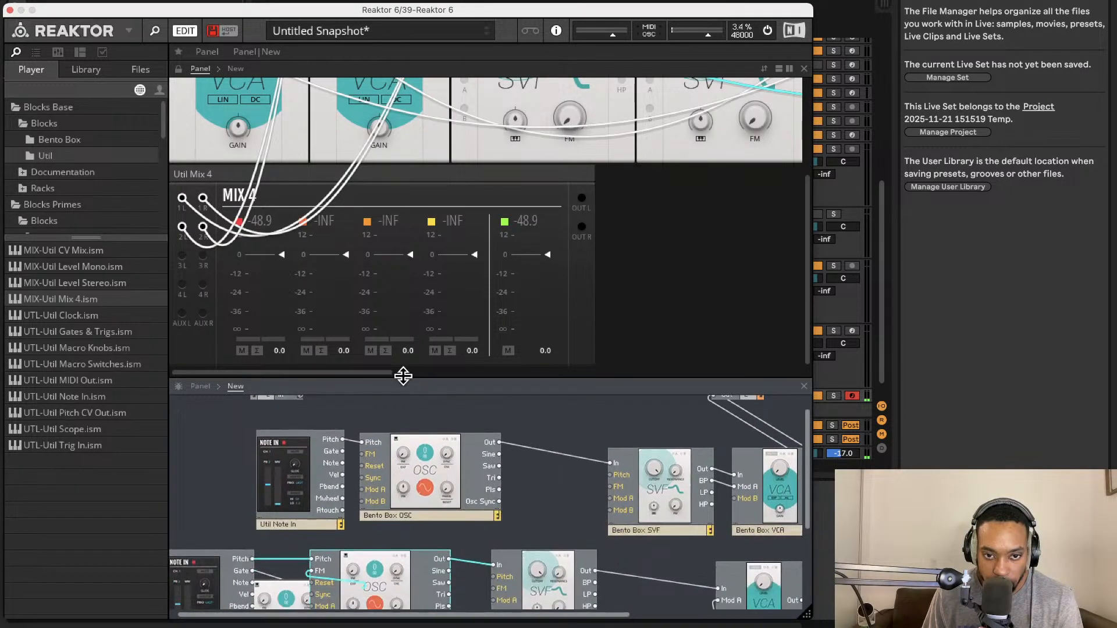
{"action": "left_click_drag", "start_coordinate": [403, 377], "coordinate": [401, 250]}
{"action": "scroll", "coordinate": [433, 303], "scroll_direction": "right", "scroll_amount": 5}
{"action": "scroll", "coordinate": [434, 302], "scroll_direction": "down", "scroll_amount": 1}
Duplicate the Bento Box ADSR and place the copy between the lower SVF and the lower VCA
{"action": "right_click", "coordinate": [577, 571]}
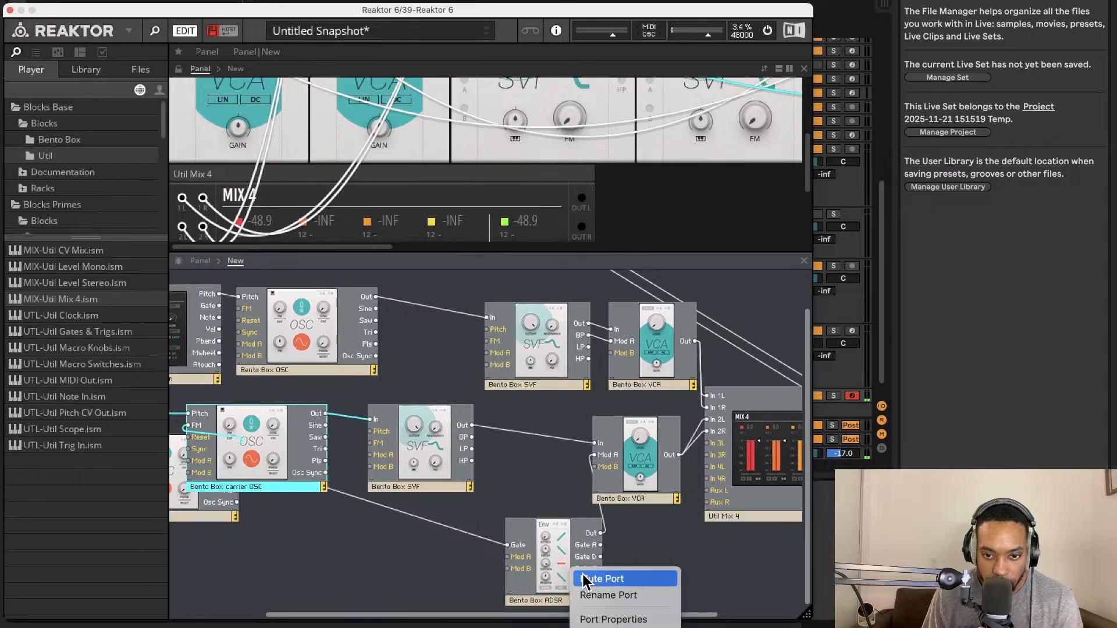
{"action": "right_click", "coordinate": [547, 573]}
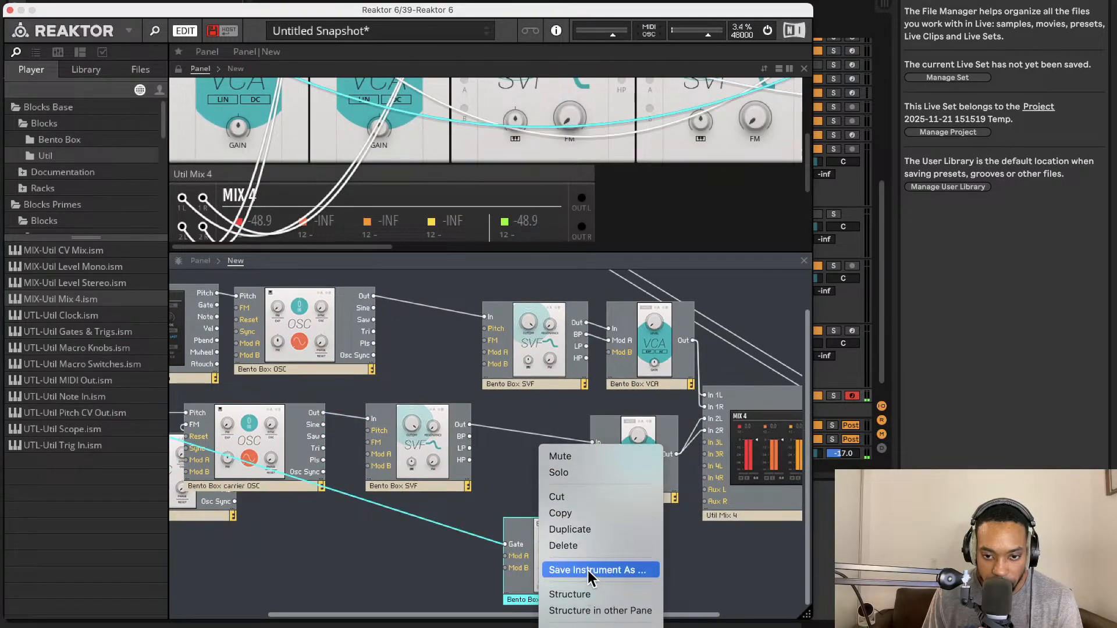
{"action": "left_click", "coordinate": [571, 529]}
{"action": "left_click_drag", "start_coordinate": [573, 556], "coordinate": [554, 451]}
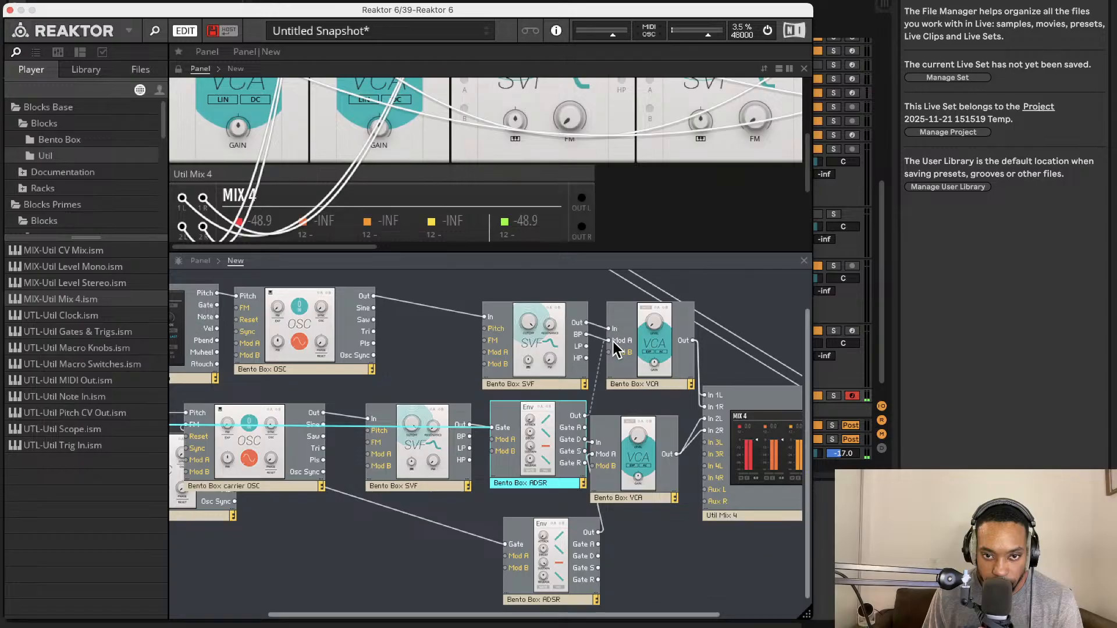
Connect the duplicated ADSR's Out to the upper VCA's Mod A and its Gate to the original Note In's Gate
{"action": "left_click_drag", "start_coordinate": [613, 341], "coordinate": [612, 341]}
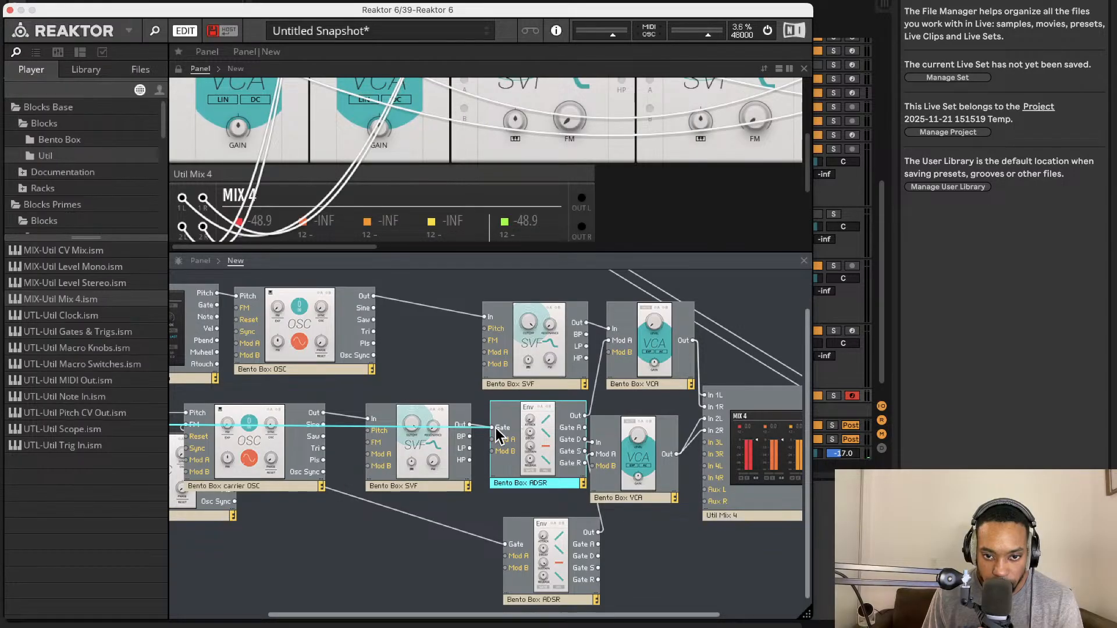
{"action": "left_click_drag", "start_coordinate": [492, 428], "coordinate": [243, 308]}
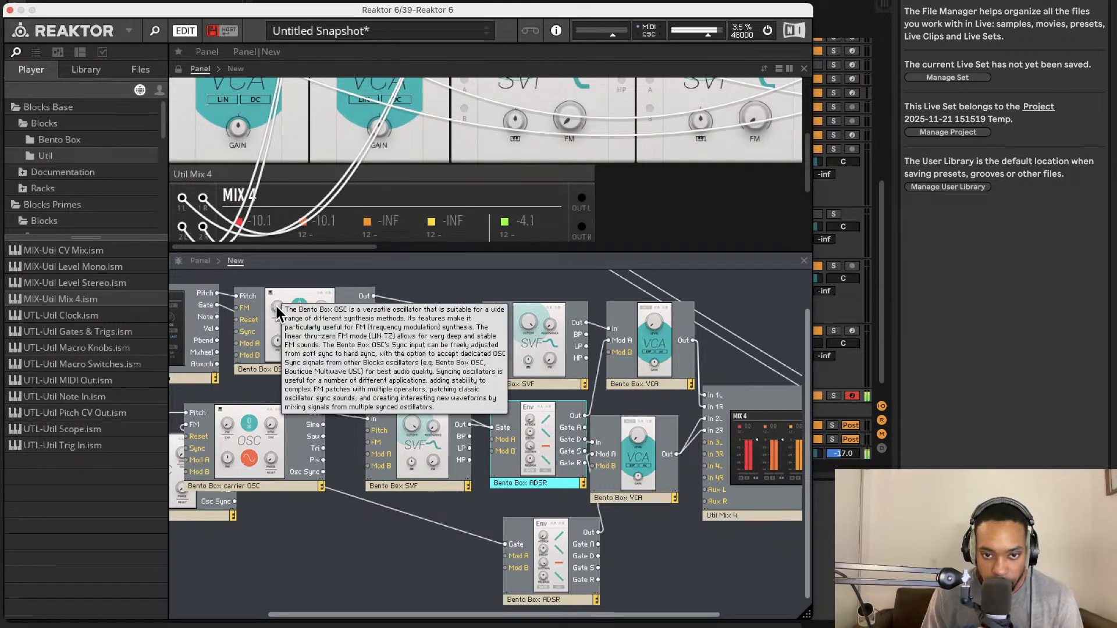
Audition the two voices separately by toggling the mutes of Util Mix 4's channels 1 and 2
{"action": "scroll", "coordinate": [337, 150], "scroll_direction": "down", "scroll_amount": 4}
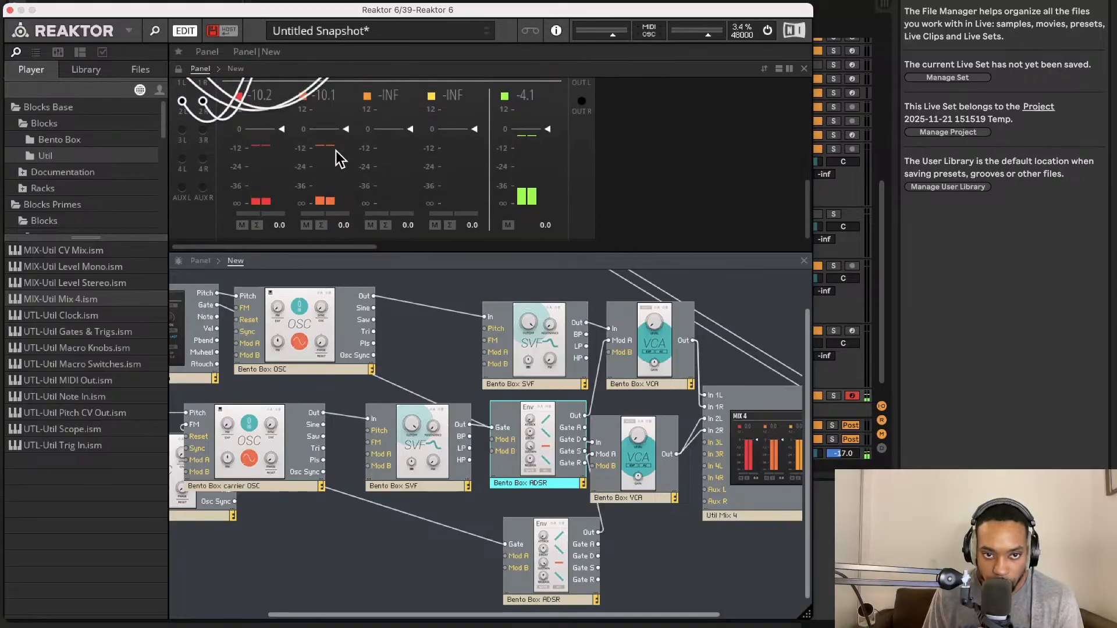
{"action": "left_click", "coordinate": [242, 225]}
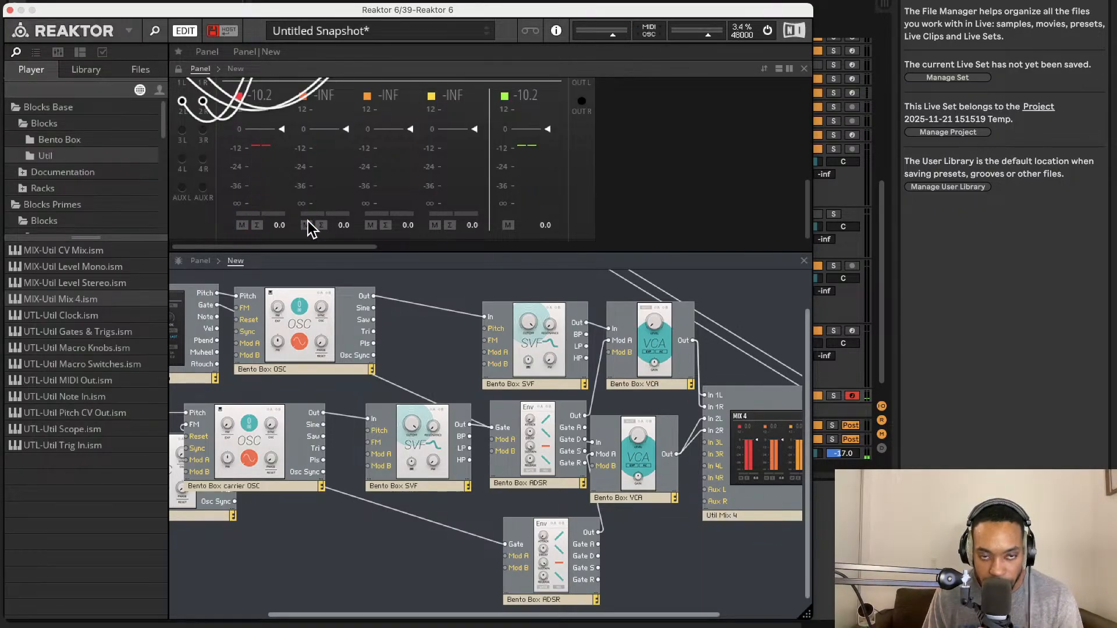
{"action": "left_click", "coordinate": [309, 225]}
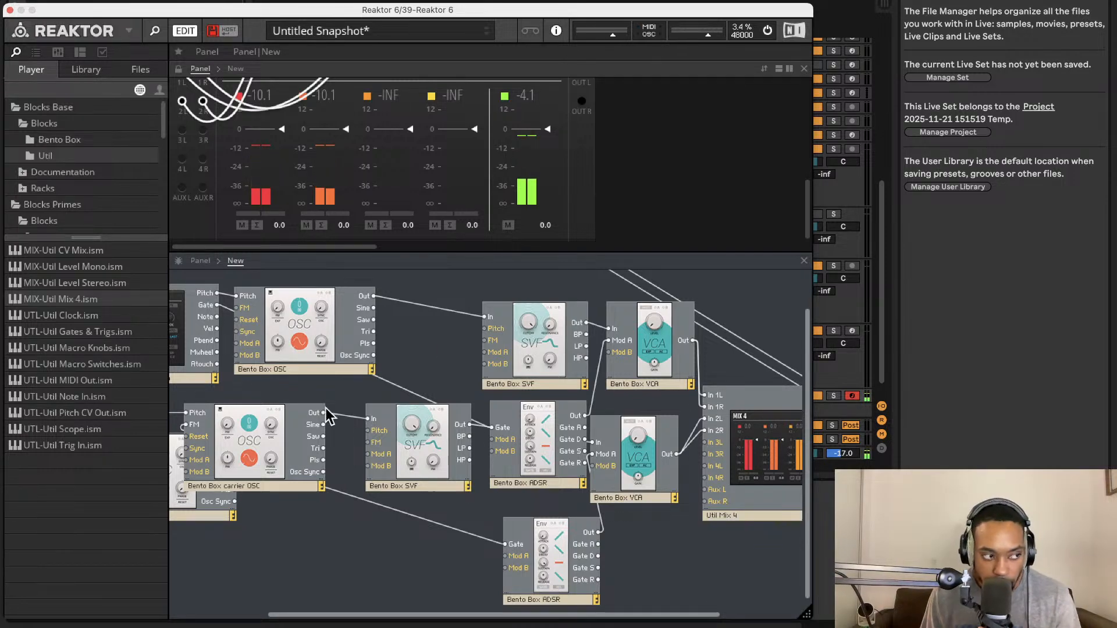
Duplicate the whole FM voice, from its Note In through both oscillators, SVF, ADSRs and VCA, and place the copy below the original
{"action": "scroll", "coordinate": [566, 281], "scroll_direction": "down", "scroll_amount": 1}
{"action": "scroll", "coordinate": [392, 394], "scroll_direction": "left", "scroll_amount": 1}
{"action": "scroll", "coordinate": [392, 394], "scroll_direction": "left", "scroll_amount": 5}
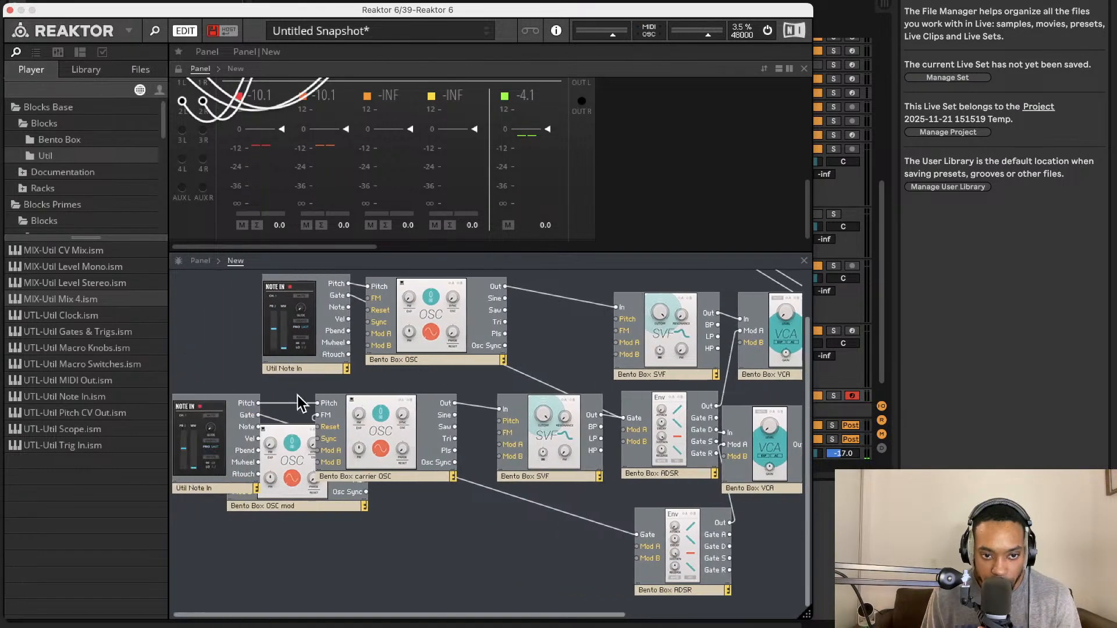
{"action": "left_click_drag", "start_coordinate": [213, 383], "coordinate": [810, 574]}
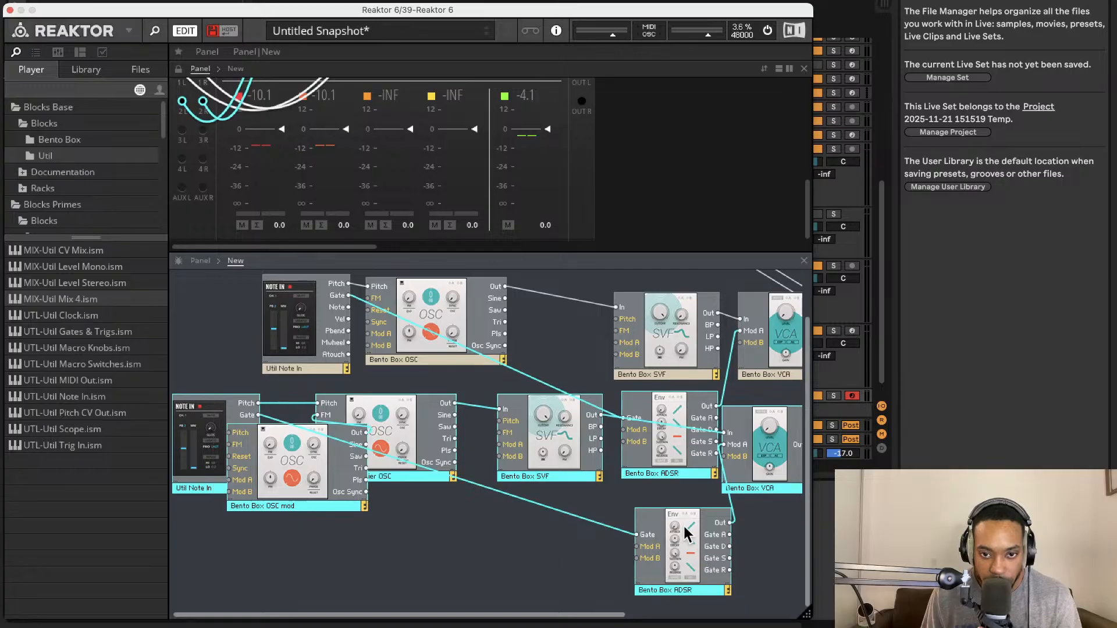
{"action": "right_click", "coordinate": [416, 441]}
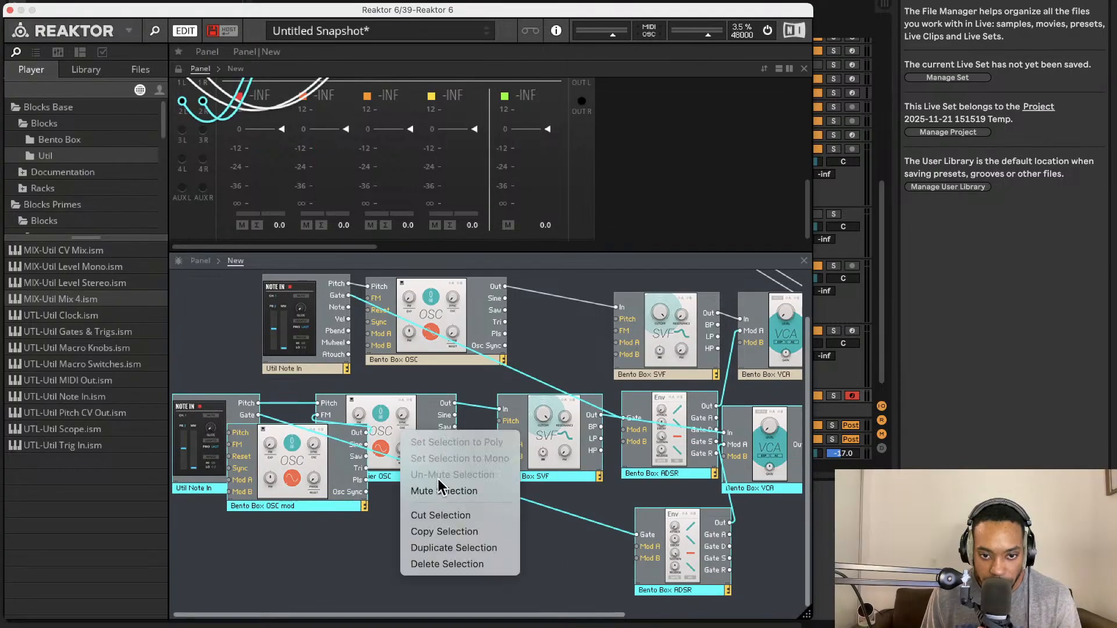
{"action": "left_click", "coordinate": [466, 550]}
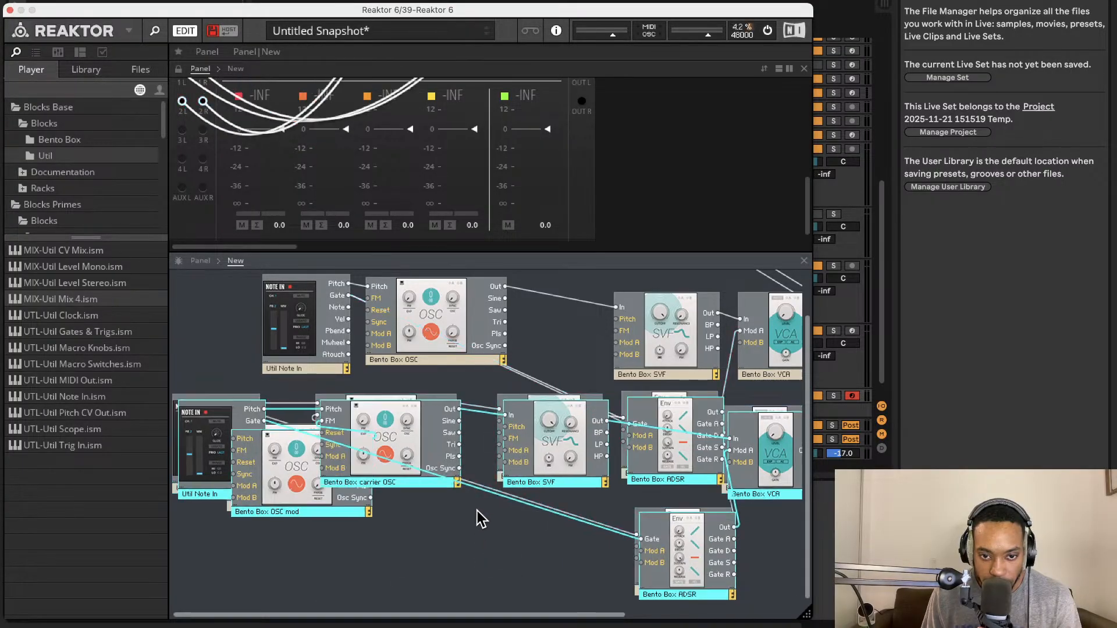
{"action": "left_click_drag", "start_coordinate": [459, 445], "coordinate": [431, 543]}
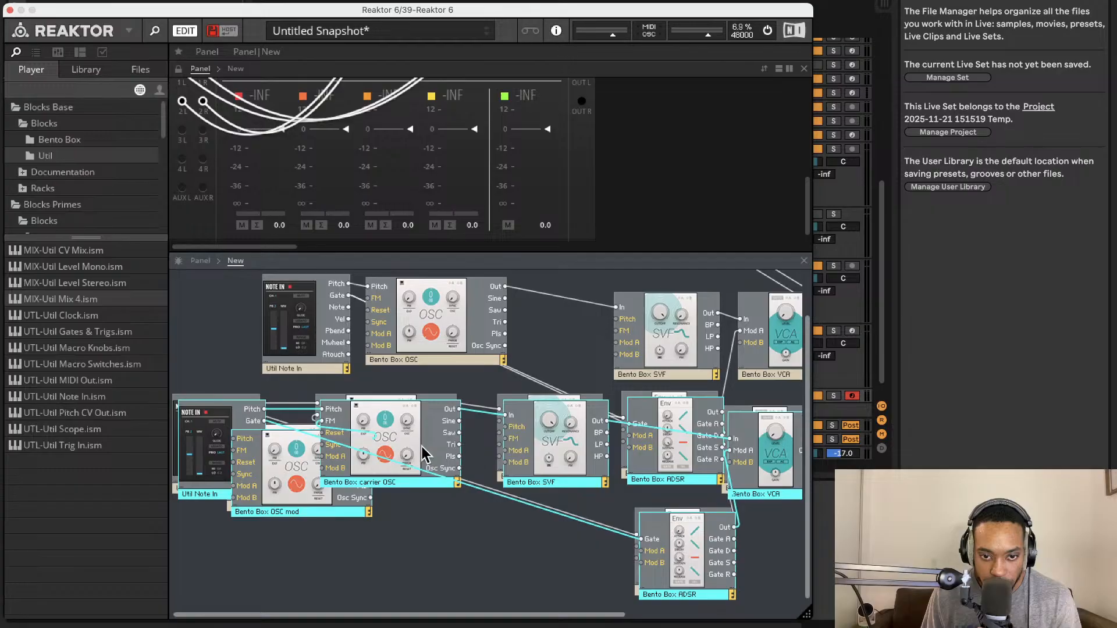
{"action": "left_click_drag", "start_coordinate": [395, 436], "coordinate": [375, 598]}
{"action": "scroll", "coordinate": [408, 544], "scroll_direction": "down", "scroll_amount": 5}
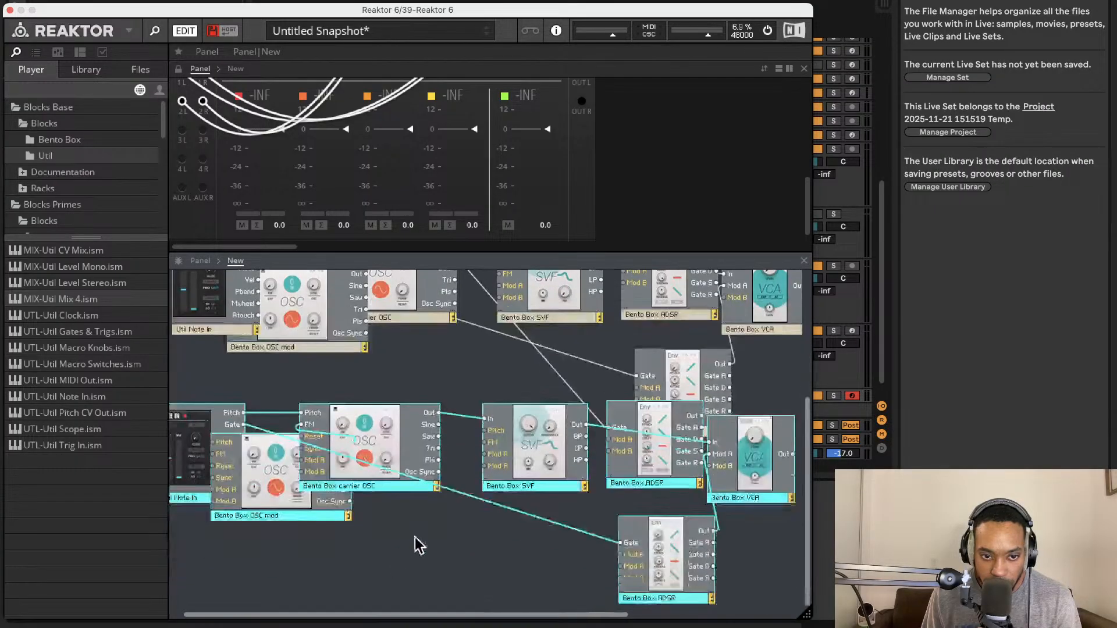
Delete the gate wire from the upper Note In and the redundant duplicated ADSR between the copied SVF and VCA
{"action": "scroll", "coordinate": [418, 544], "scroll_direction": "up", "scroll_amount": 3}
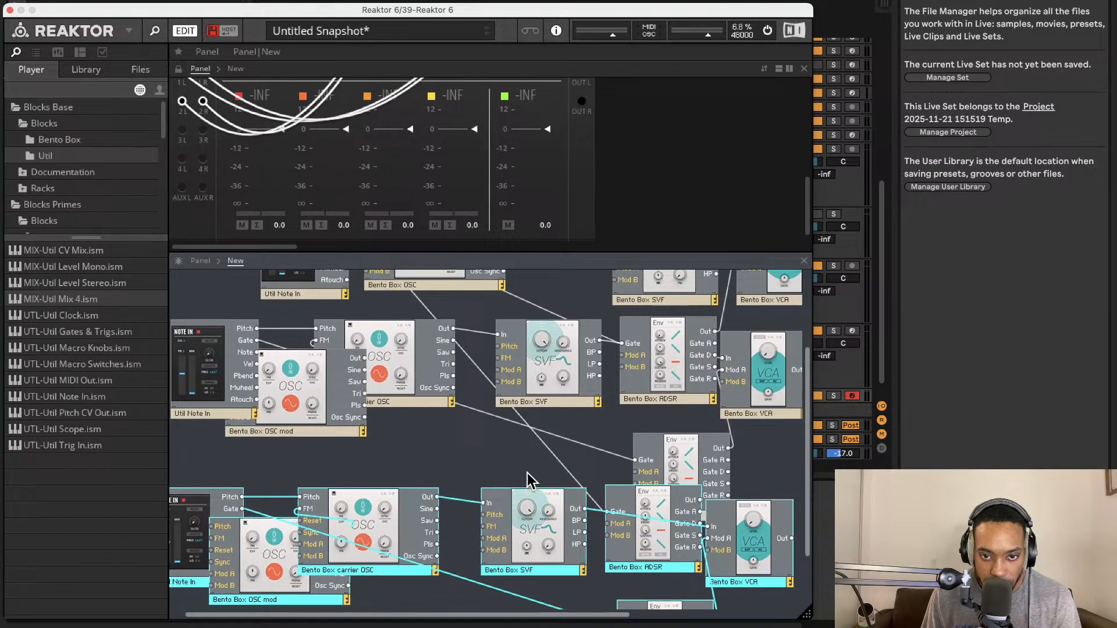
{"action": "left_click", "coordinate": [561, 461]}
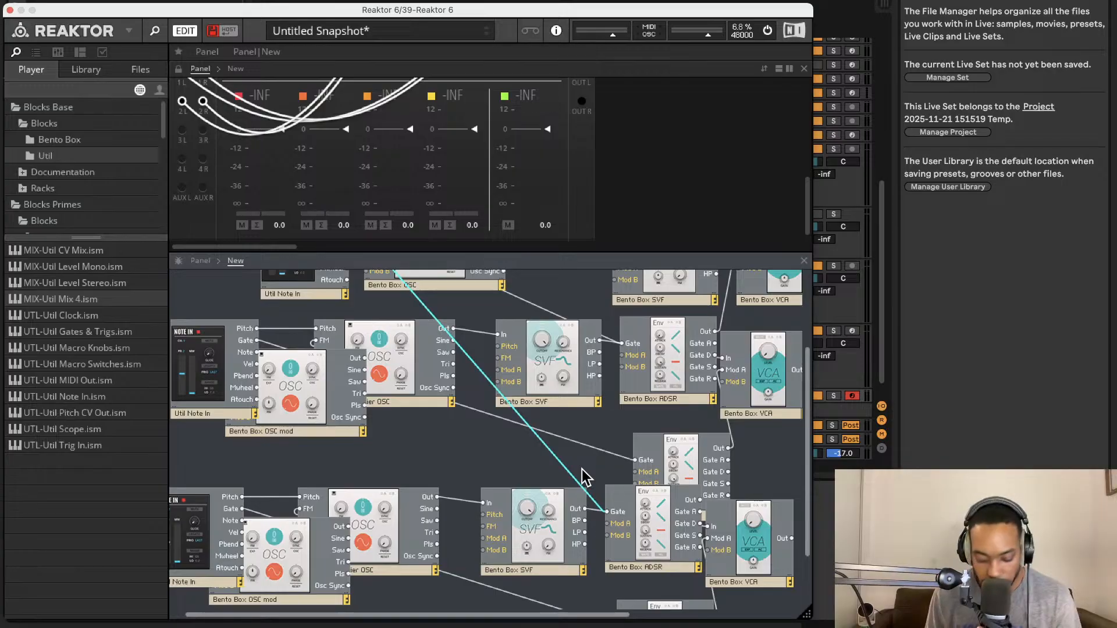
{"action": "key", "text": "Delete"}
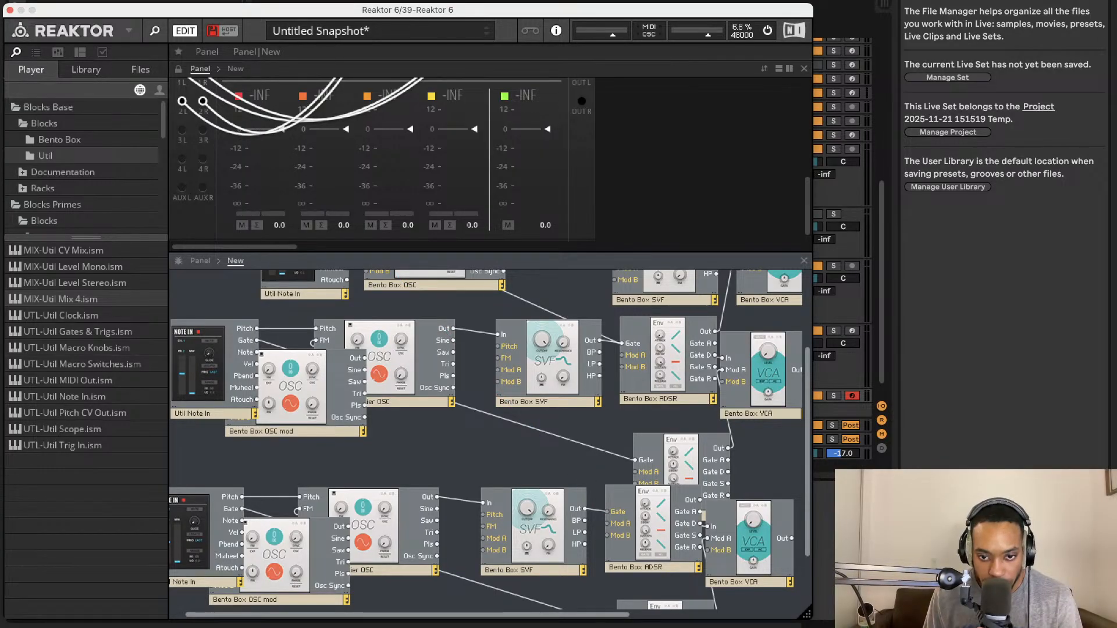
{"action": "mouse_move", "coordinate": [622, 499]}
{"action": "left_mouse_down"}
{"action": "mouse_move", "coordinate": [629, 549]}
{"action": "mouse_move", "coordinate": [626, 538]}
{"action": "mouse_move", "coordinate": [261, 546]}
{"action": "mouse_move", "coordinate": [223, 524]}
{"action": "mouse_move", "coordinate": [274, 573]}
{"action": "mouse_move", "coordinate": [282, 619]}
{"action": "mouse_move", "coordinate": [308, 456]}
{"action": "mouse_move", "coordinate": [548, 456]}
{"action": "mouse_move", "coordinate": [633, 508]}
{"action": "left_mouse_up"}
{"action": "key", "text": "Delete"}
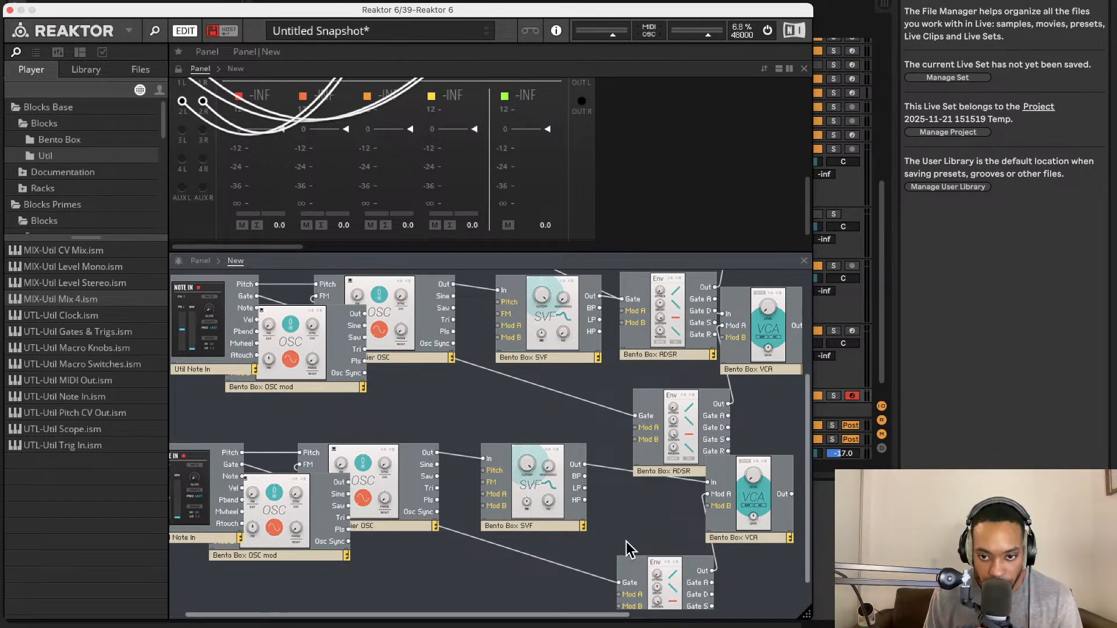
Move the copied VCA clear of its ADSR and connect its Out to Util Mix 4's In 3L and In 3R
{"action": "scroll", "coordinate": [657, 513], "scroll_direction": "right", "scroll_amount": 3}
{"action": "scroll", "coordinate": [658, 510], "scroll_direction": "right", "scroll_amount": 1}
{"action": "left_click_drag", "start_coordinate": [603, 500], "coordinate": [684, 352]}
{"action": "scroll", "coordinate": [634, 544], "scroll_direction": "up", "scroll_amount": 2}
{"action": "scroll", "coordinate": [715, 597], "scroll_direction": "down", "scroll_amount": 2}
{"action": "left_click", "coordinate": [680, 595]}
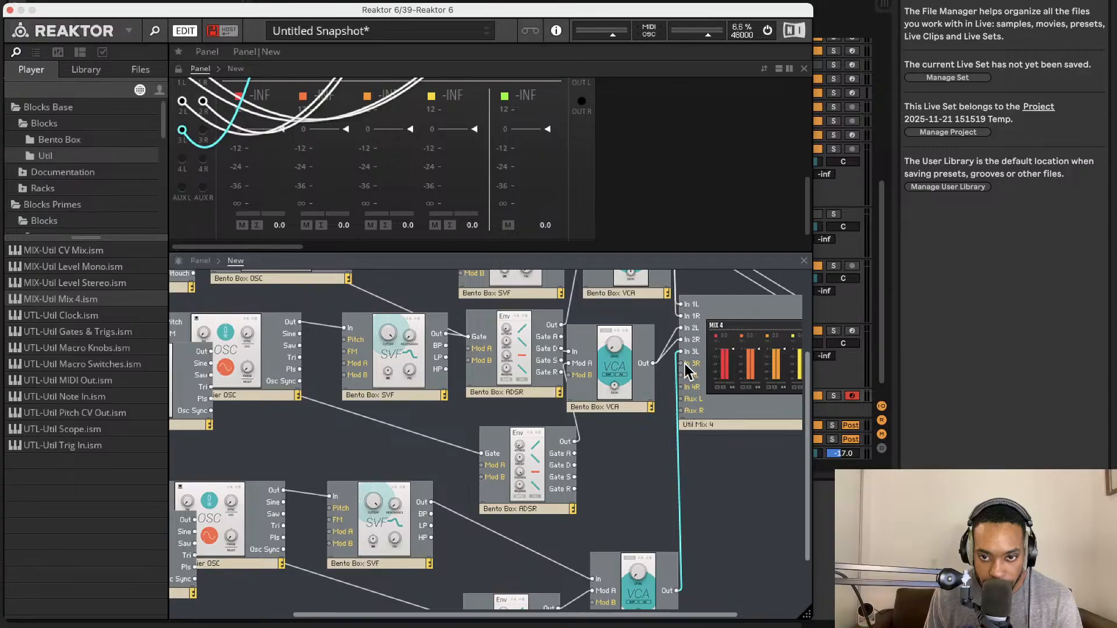
Move the copied carrier OSC below the copied mod OSC so the two blocks no longer overlap
{"action": "scroll", "coordinate": [678, 513], "scroll_direction": "left", "scroll_amount": 5}
{"action": "scroll", "coordinate": [678, 513], "scroll_direction": "down", "scroll_amount": 2}
{"action": "scroll", "coordinate": [650, 508], "scroll_direction": "right", "scroll_amount": 1}
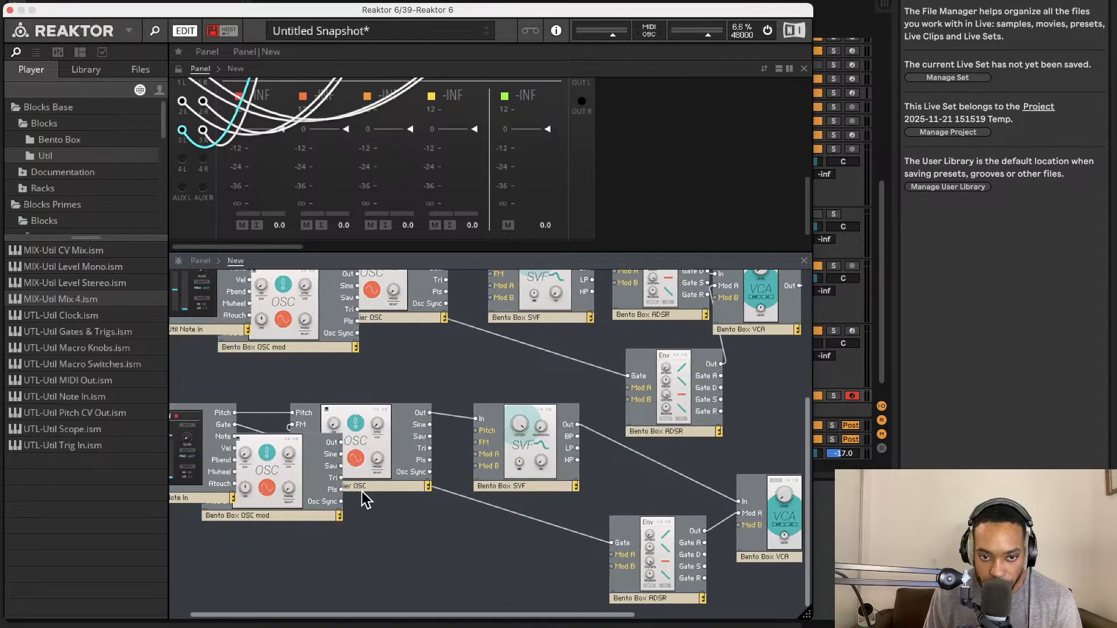
{"action": "left_click_drag", "start_coordinate": [372, 468], "coordinate": [422, 576]}
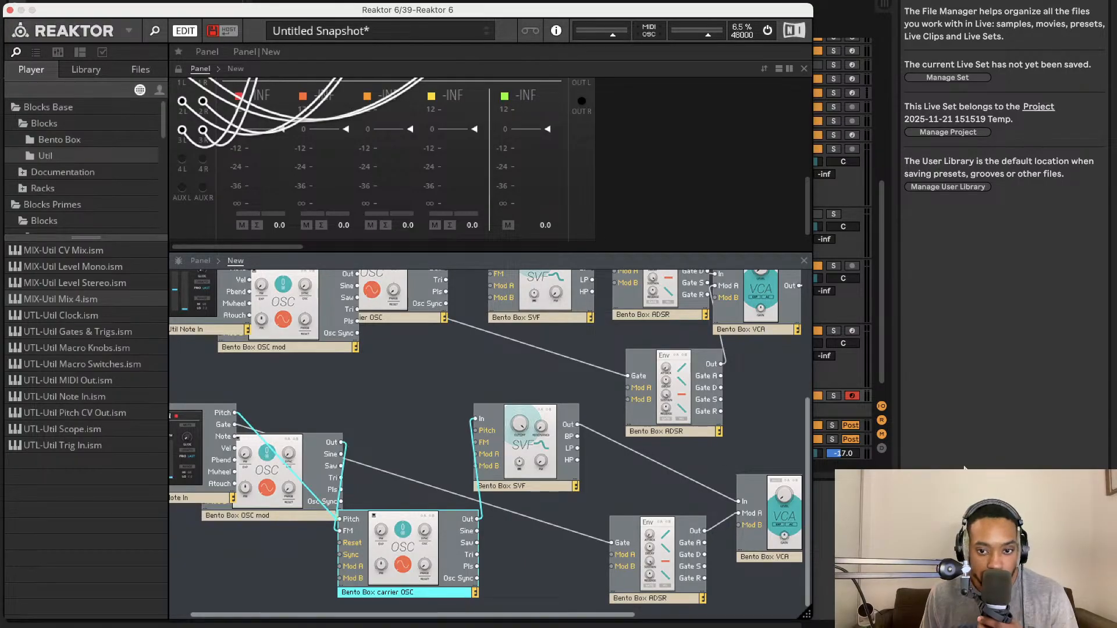
Rename the uppermost ADSR as Bento Box ADSR 1 and the one below it as Bento Box ADSR 2
{"action": "scroll", "coordinate": [450, 141], "scroll_direction": "up", "scroll_amount": 5}
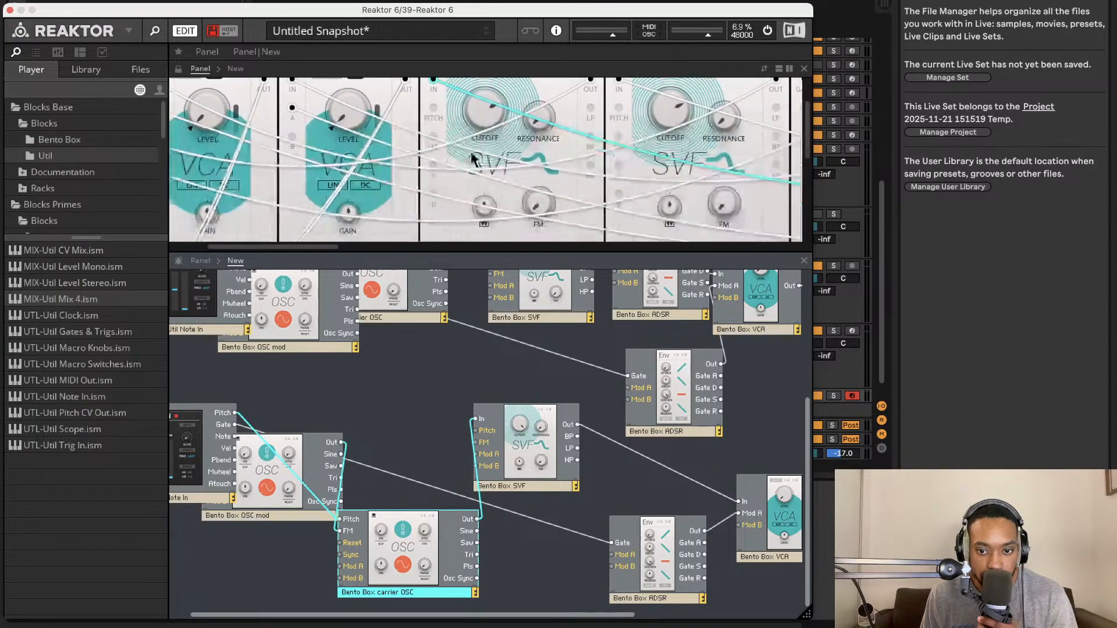
{"action": "scroll", "coordinate": [675, 306], "scroll_direction": "up", "scroll_amount": 1}
{"action": "scroll", "coordinate": [675, 306], "scroll_direction": "down", "scroll_amount": 1}
{"action": "left_click", "coordinate": [674, 326]}
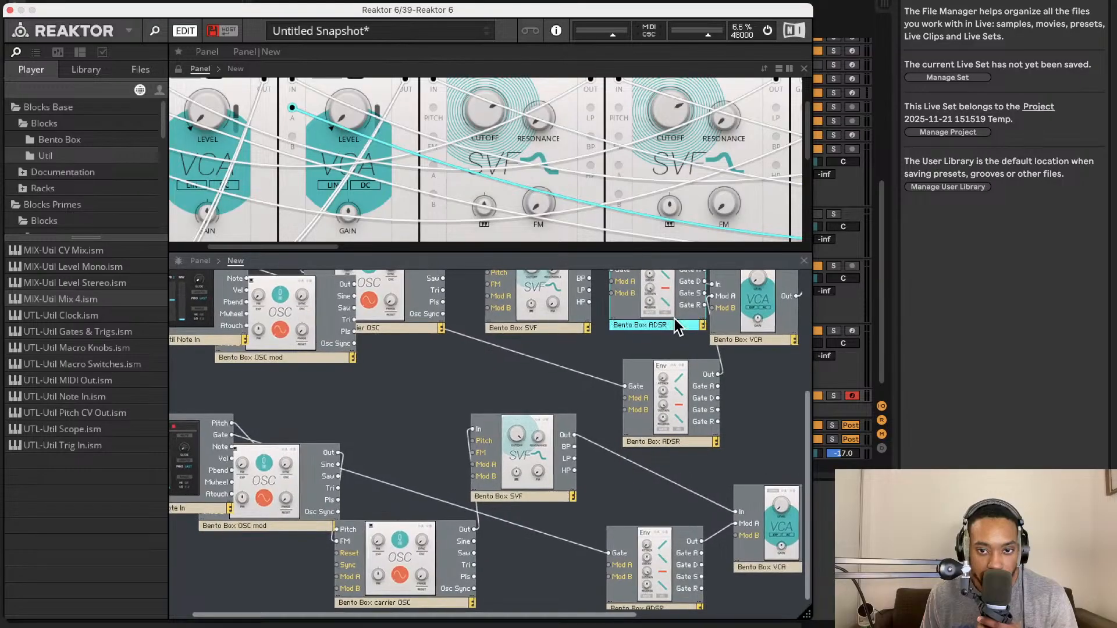
{"action": "scroll", "coordinate": [674, 323], "scroll_direction": "up", "scroll_amount": 2}
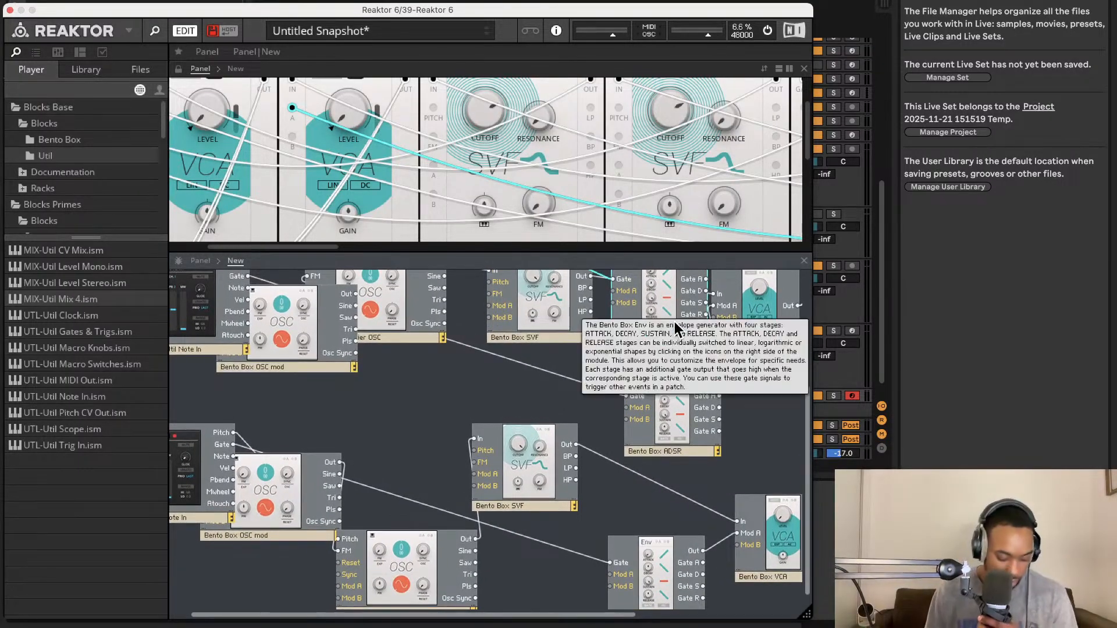
{"action": "type", "text": "1"}
{"action": "left_click", "coordinate": [700, 453]}
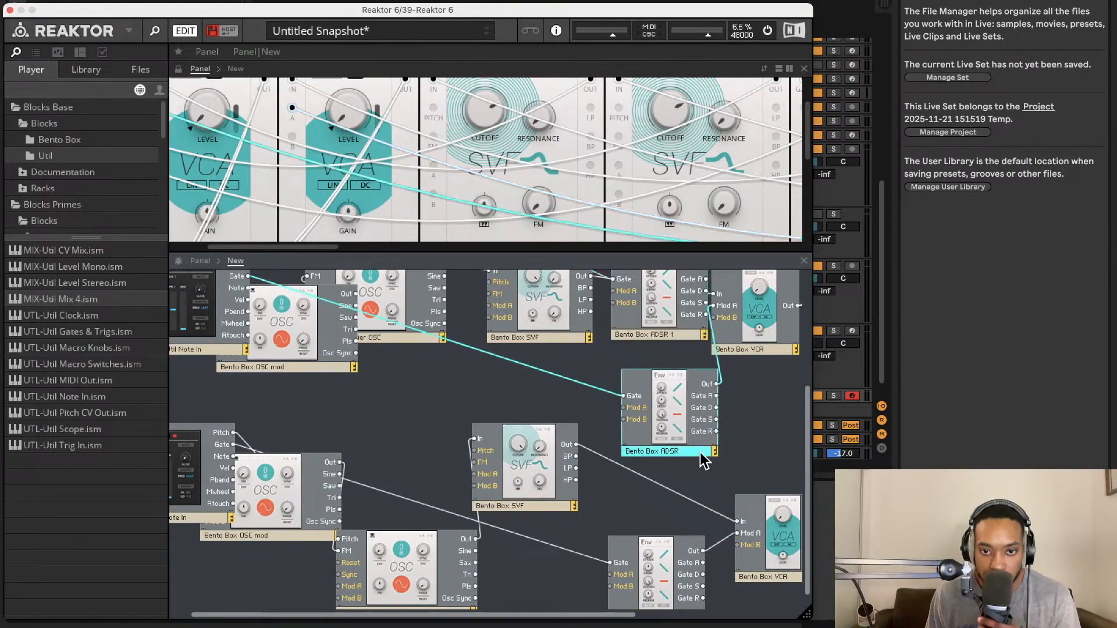
{"action": "left_click", "coordinate": [682, 453]}
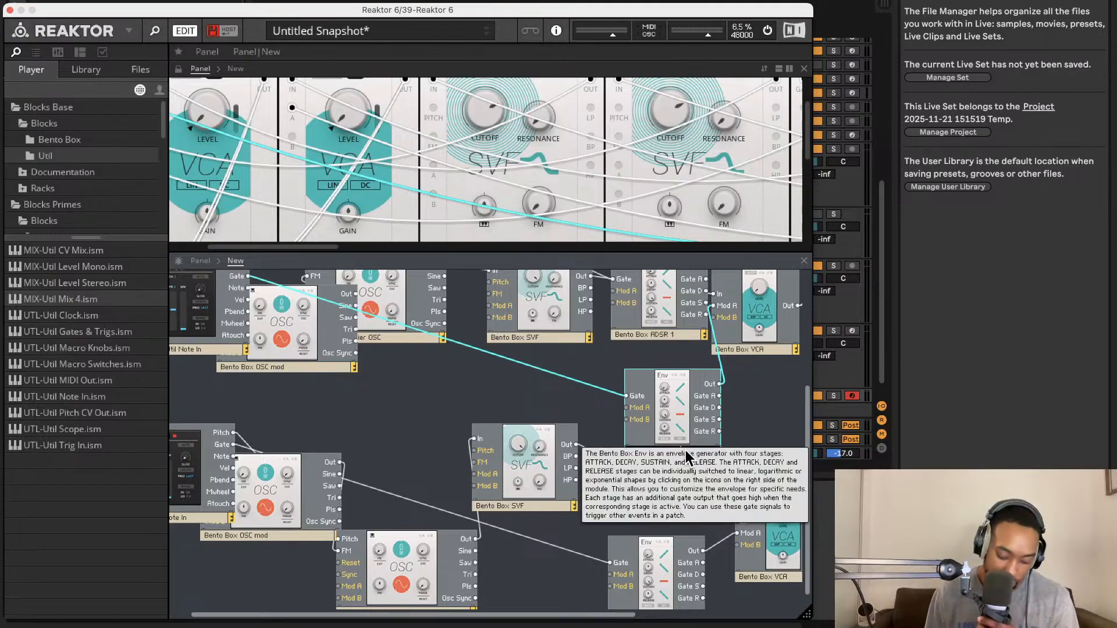
{"action": "type", "text": "2"}
Rename the lowest ADSR, in the copied FM voice, as Bento Box ADSR 3
{"action": "left_click", "coordinate": [670, 508]}
{"action": "scroll", "coordinate": [659, 537], "scroll_direction": "down", "scroll_amount": 1}
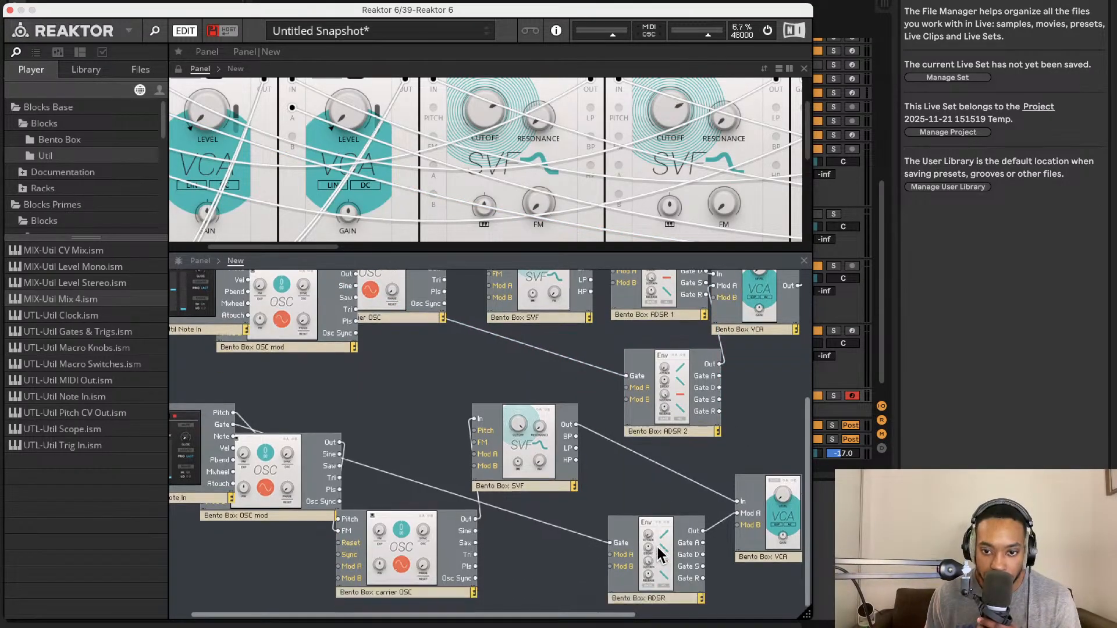
{"action": "left_click", "coordinate": [663, 605]}
{"action": "scroll", "coordinate": [669, 605], "scroll_direction": "up", "scroll_amount": 1}
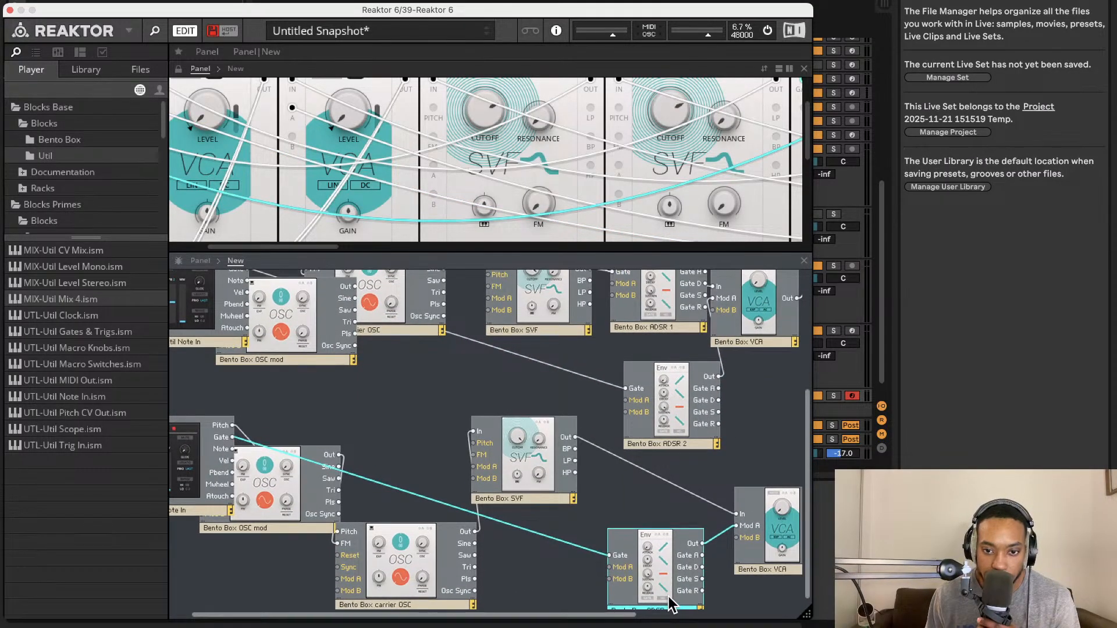
{"action": "scroll", "coordinate": [670, 605], "scroll_direction": "down", "scroll_amount": 1}
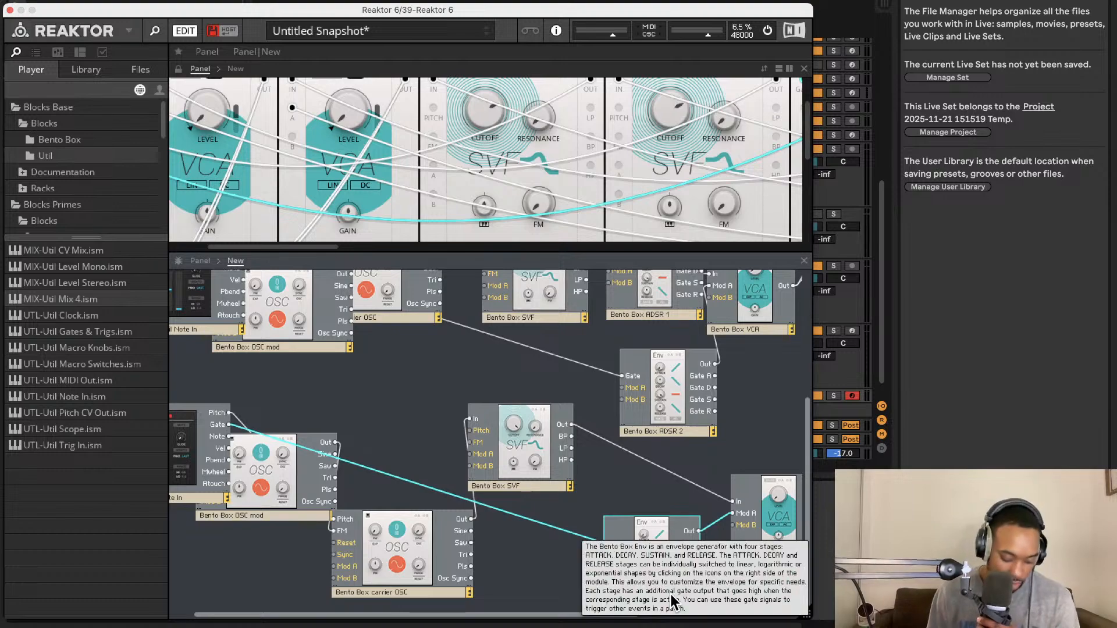
{"action": "left_click", "coordinate": [549, 556]}
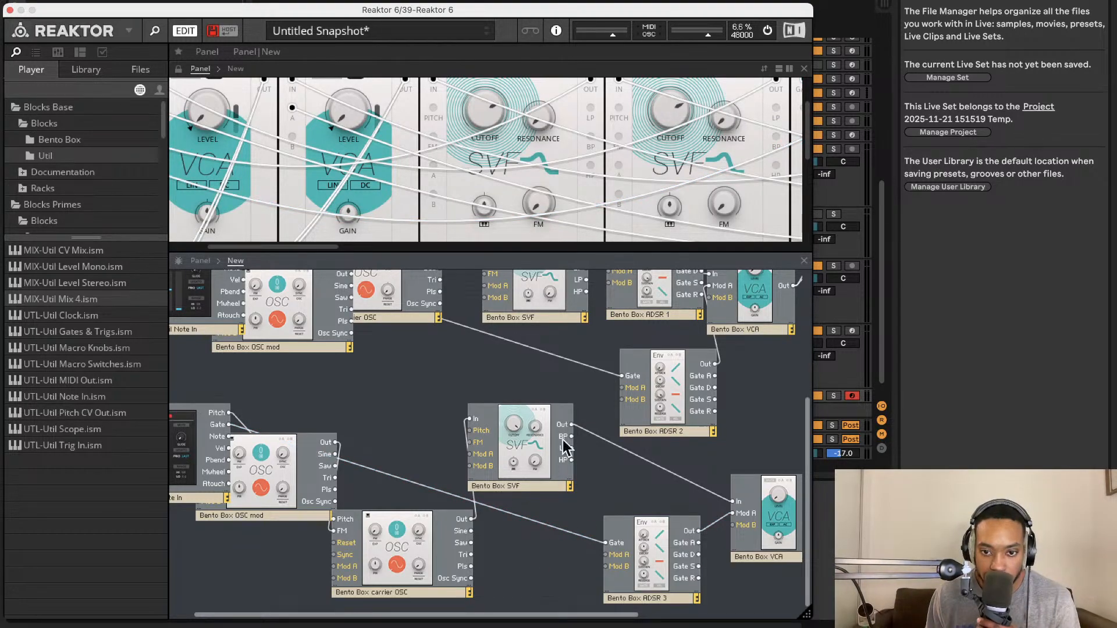
Rename the original FM voice's SVF as Bento Box SVF 1 and the copied voice's SVF as Bento Box SVF 2
{"action": "left_click", "coordinate": [543, 315]}
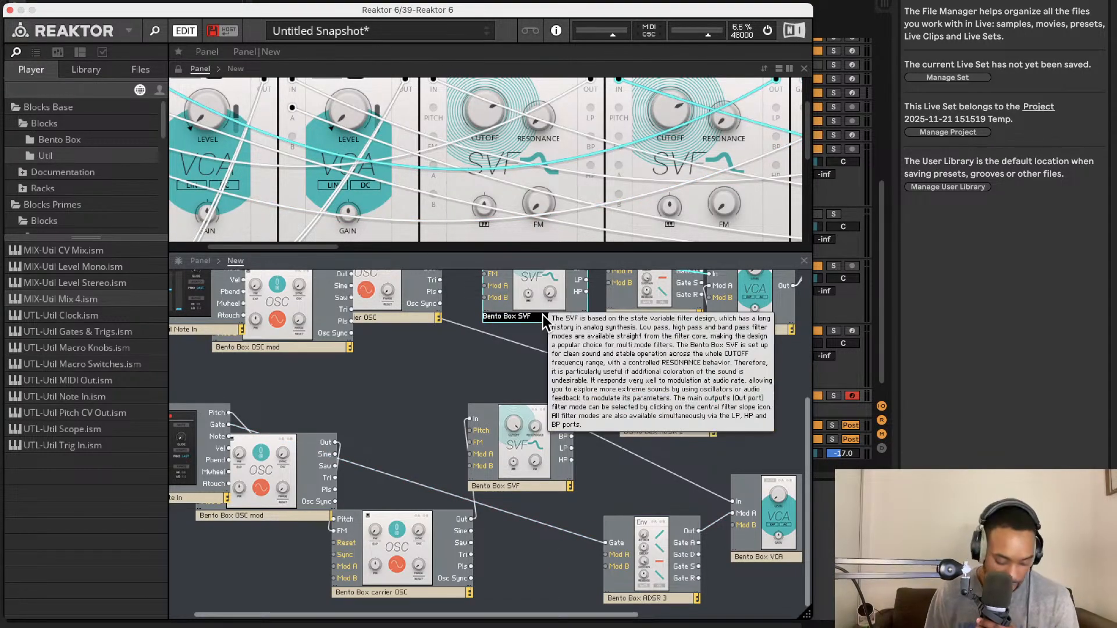
{"action": "left_click", "coordinate": [524, 487]}
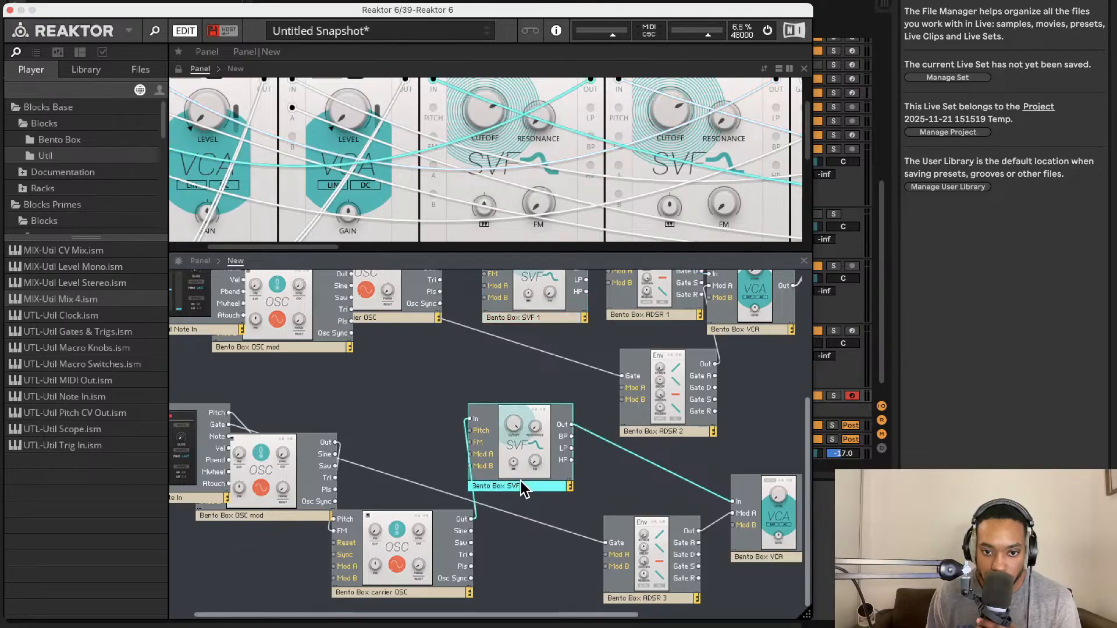
{"action": "type", "text": "2"}
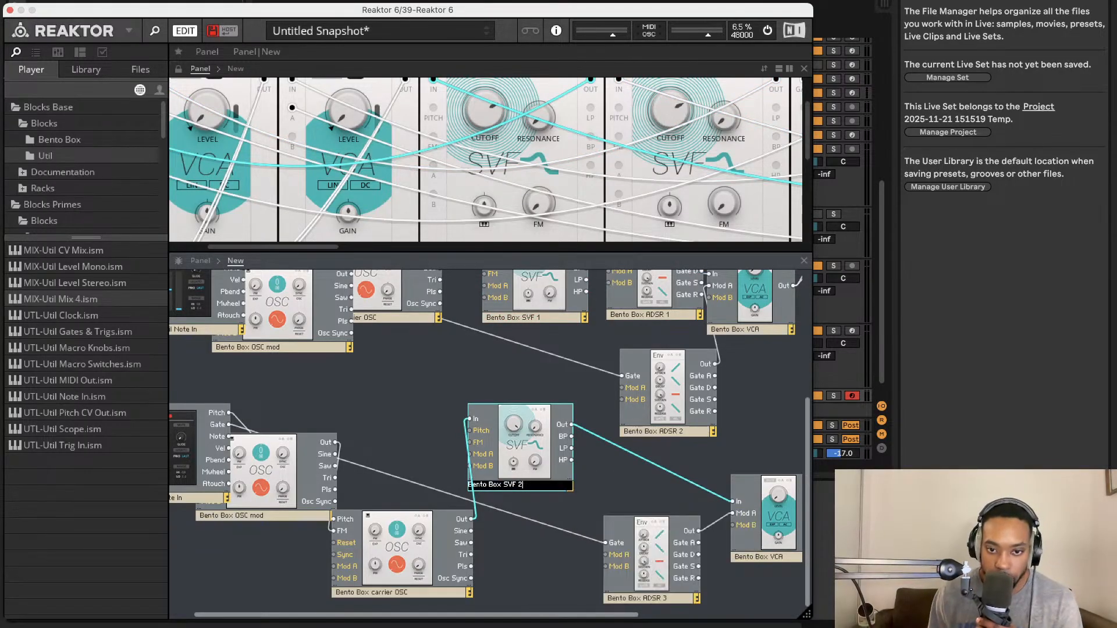
{"action": "left_click", "coordinate": [564, 519]}
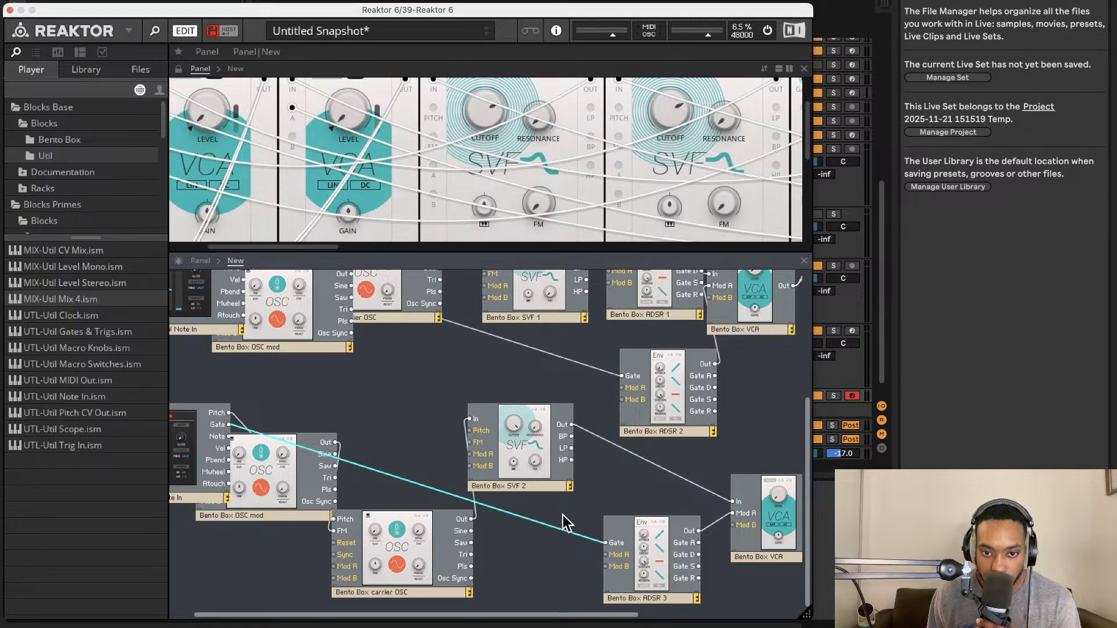
Rename the uppermost SVF as Bento Box SVF 1 and the original FM voice's SVF as Bento Box SVF 2
{"action": "scroll", "coordinate": [547, 445], "scroll_direction": "up", "scroll_amount": 5}
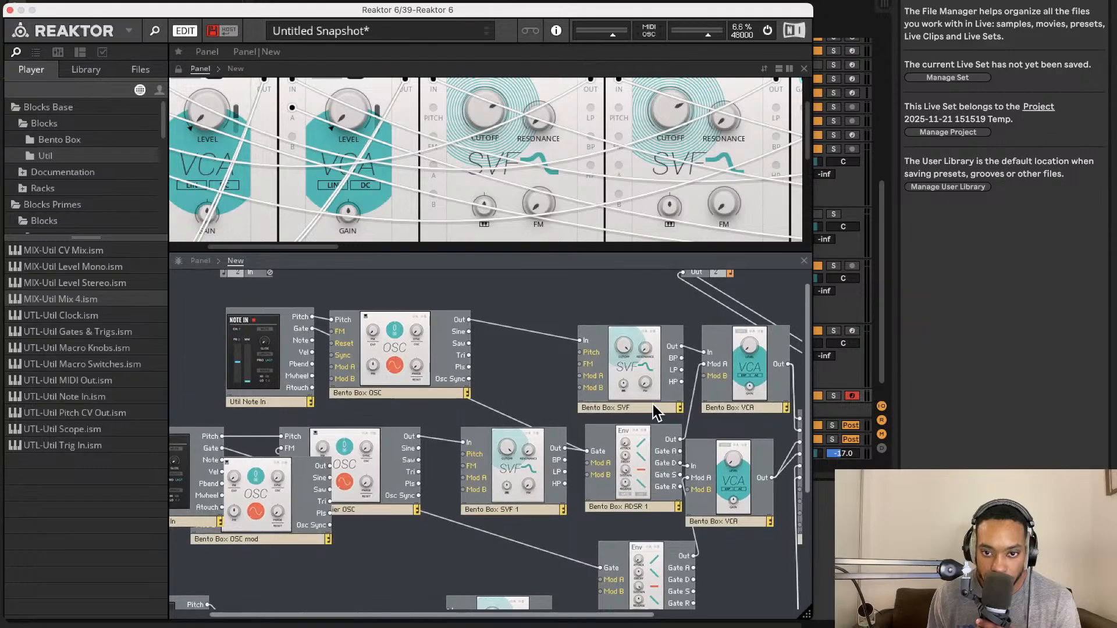
{"action": "left_click", "coordinate": [653, 407]}
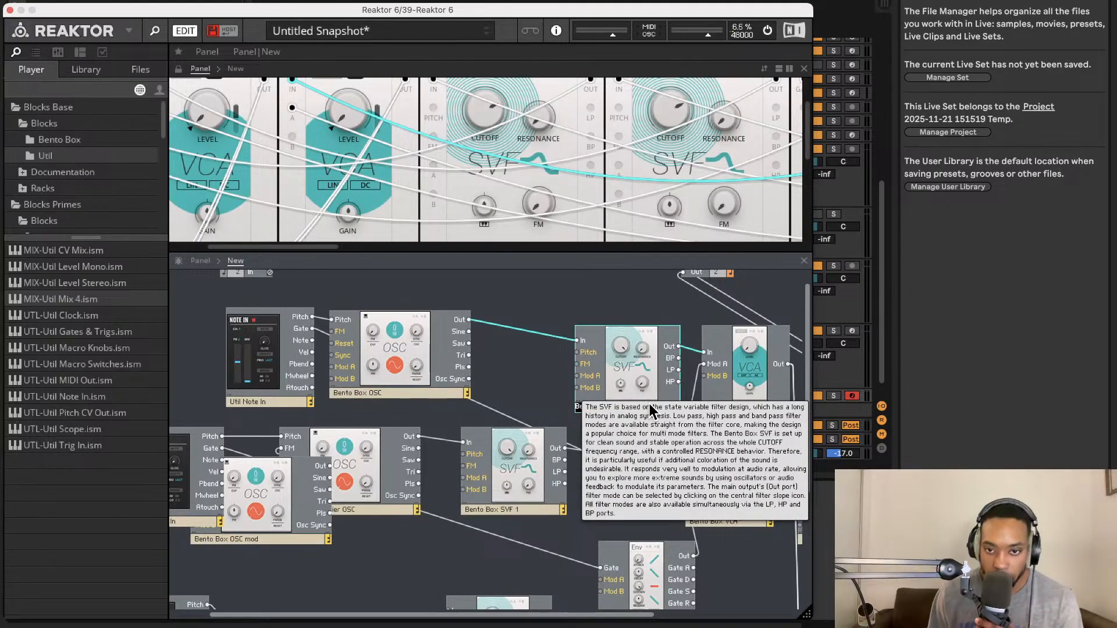
{"action": "left_click", "coordinate": [528, 507]}
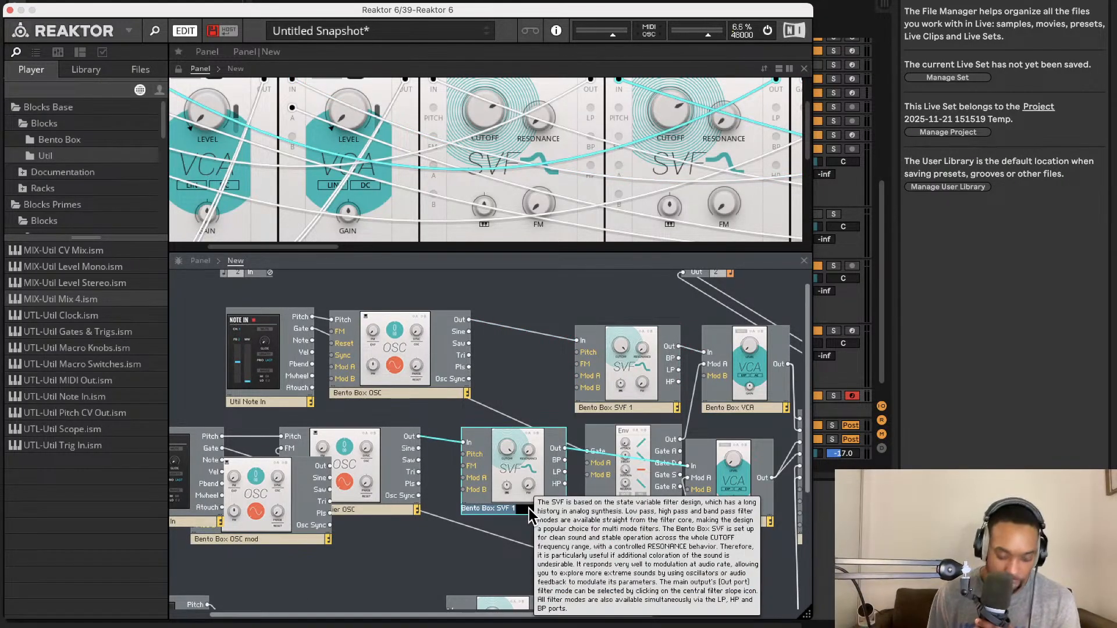
{"action": "key", "text": "Right"}
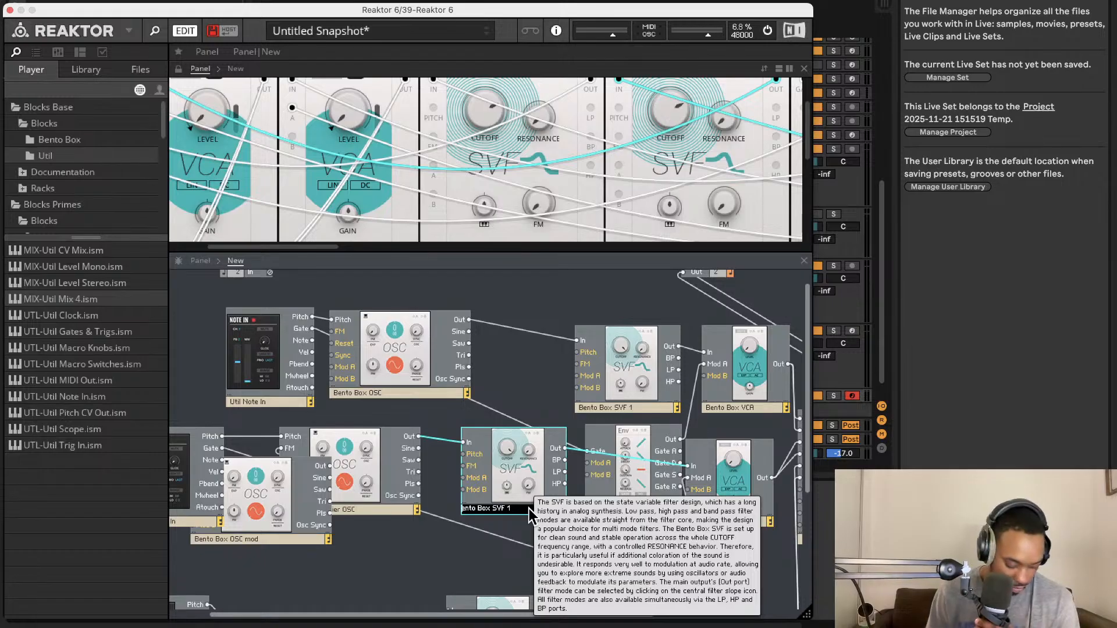
{"action": "type", "text": "B"}
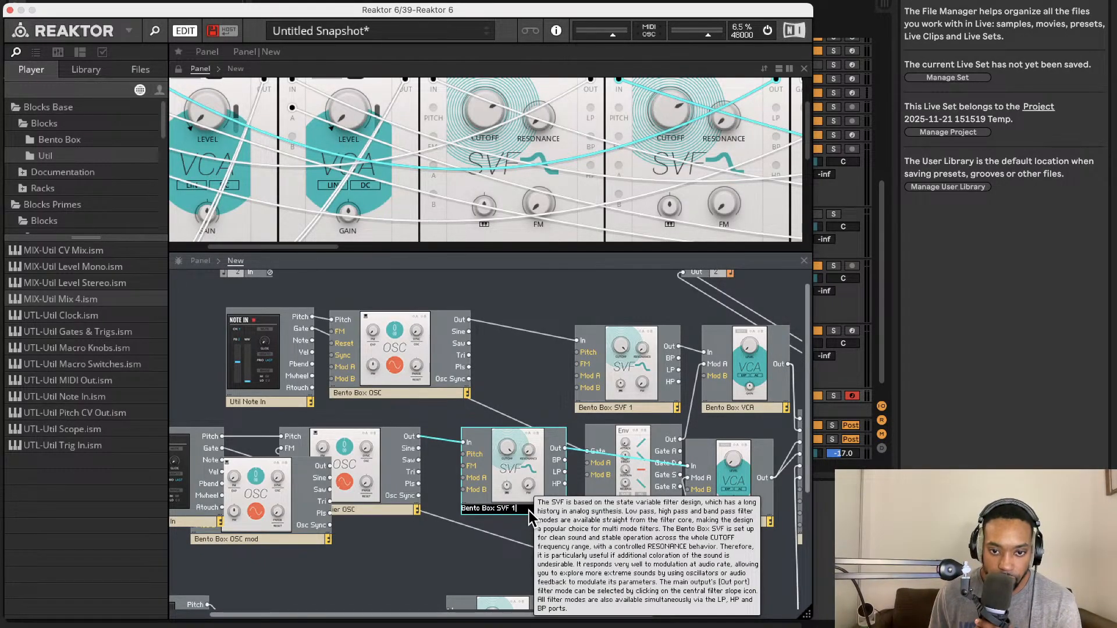
{"action": "key", "text": "BackSpace"}
{"action": "type", "text": "2"}
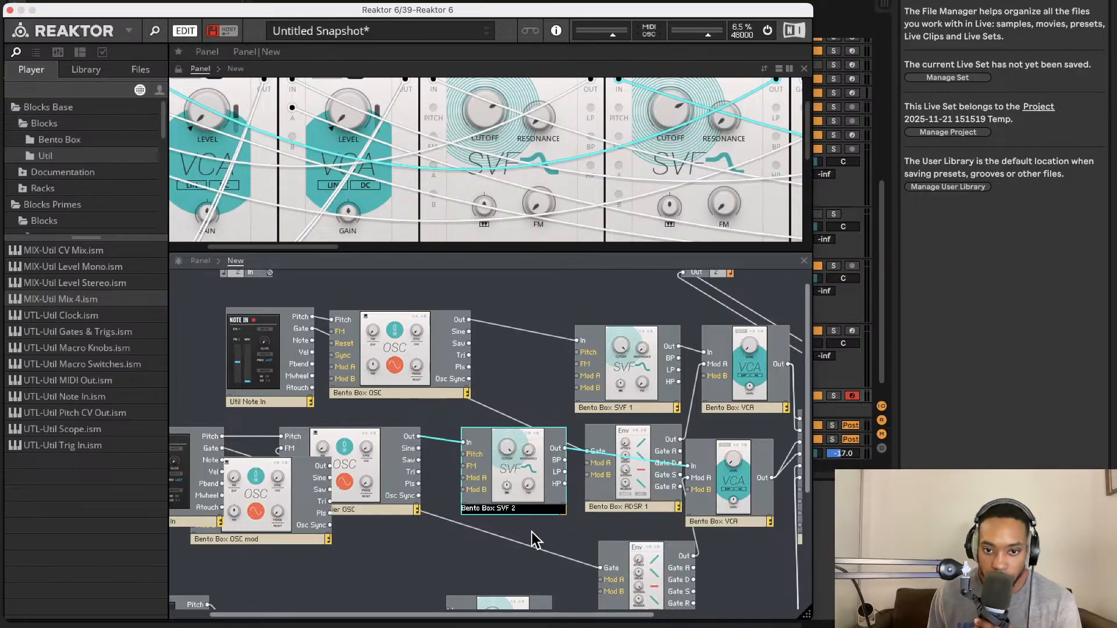
Rename the SVF in the copied FM voice as Bento Box SVF 3
{"action": "left_click", "coordinate": [552, 564]}
{"action": "scroll", "coordinate": [515, 561], "scroll_direction": "down", "scroll_amount": 5}
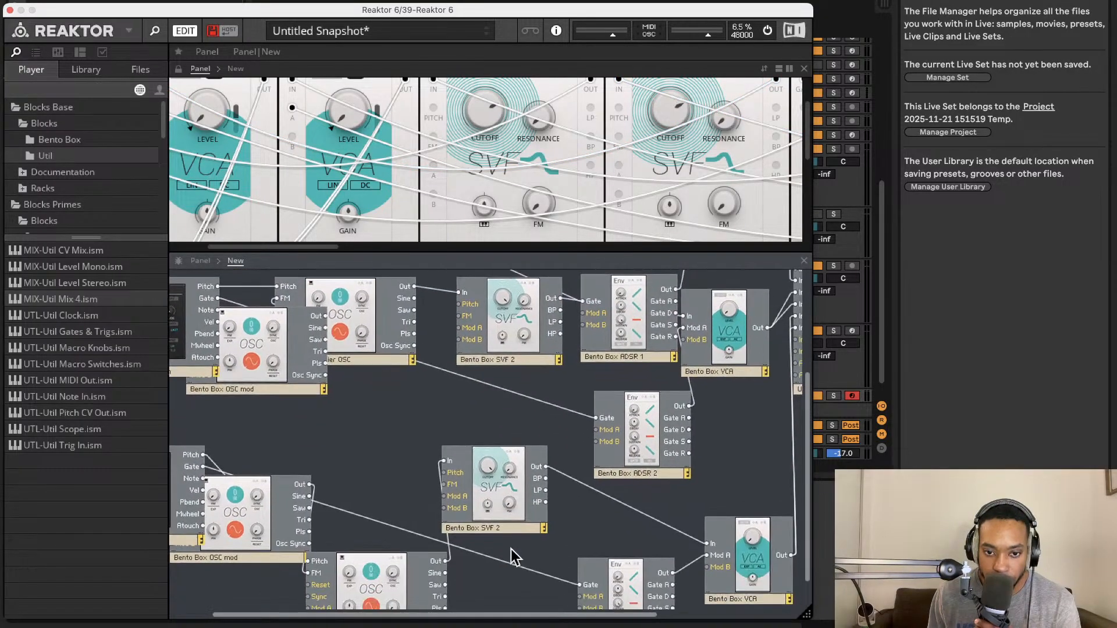
{"action": "left_click", "coordinate": [509, 531]}
{"action": "double_click", "coordinate": [508, 529]}
{"action": "left_click", "coordinate": [509, 529]}
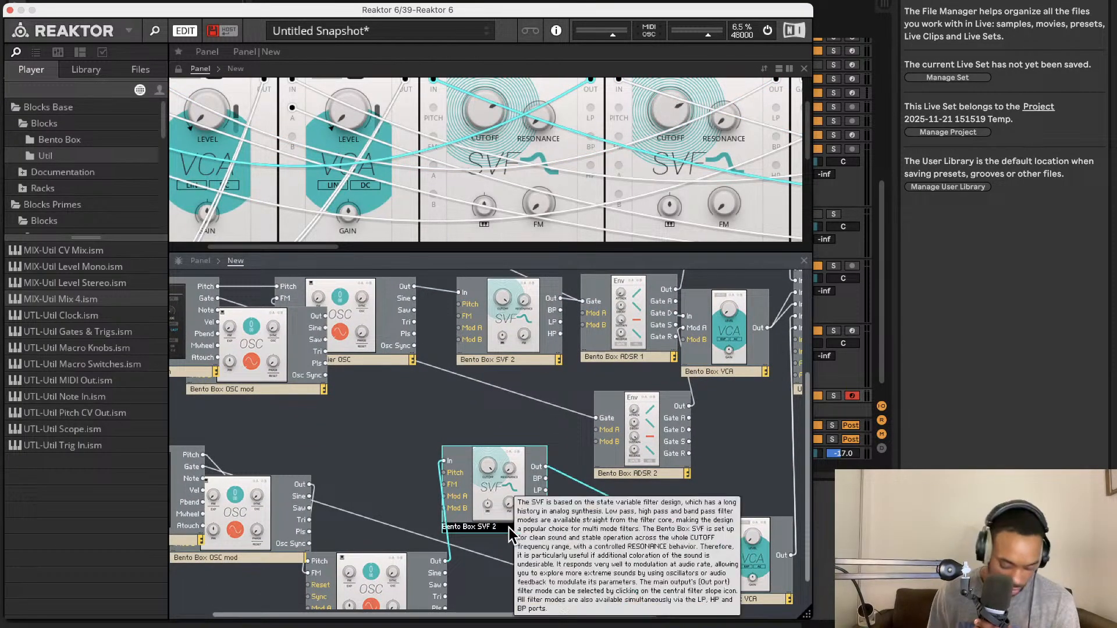
{"action": "key", "text": "BackSpace"}
{"action": "type", "text": "3"}
{"action": "left_click", "coordinate": [530, 559]}
Move Bento Box SVF 3 down into the copied voice's row, between its carrier OSC and ADSR 3
{"action": "scroll", "coordinate": [530, 559], "scroll_direction": "down", "scroll_amount": 2}
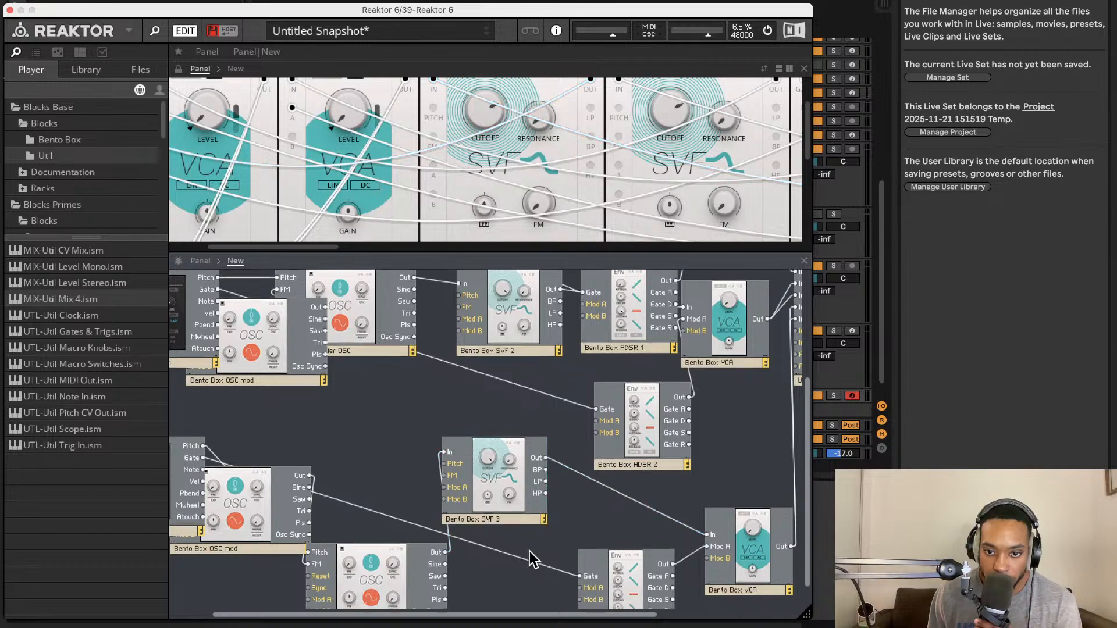
{"action": "left_click_drag", "start_coordinate": [527, 463], "coordinate": [547, 566]}
{"action": "scroll", "coordinate": [569, 485], "scroll_direction": "up", "scroll_amount": 6}
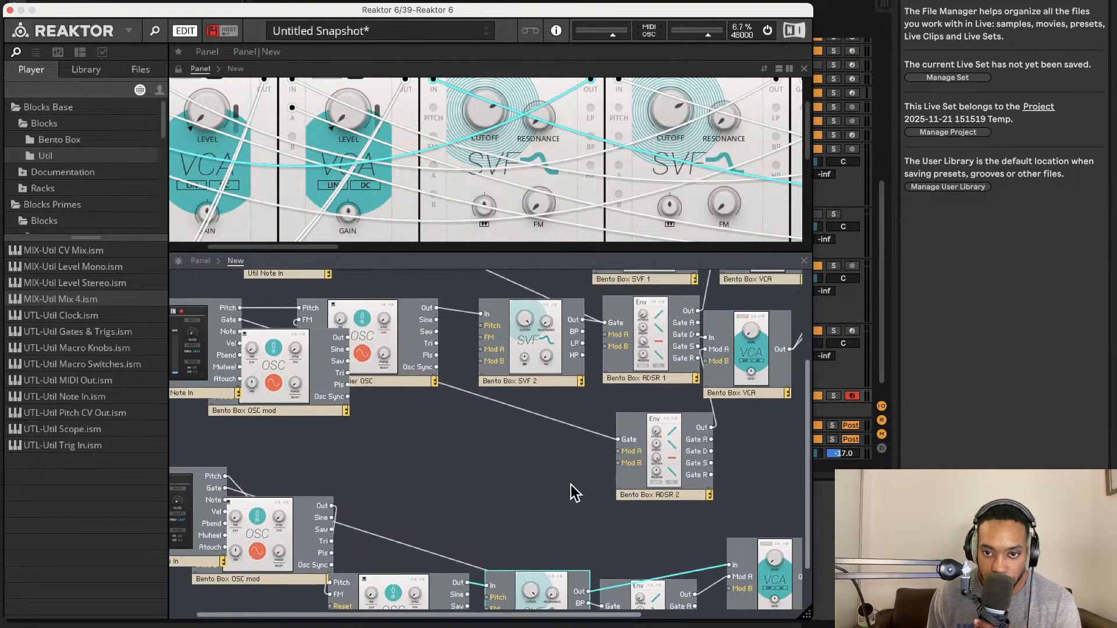
Move the original FM voice's whole group of blocks down, away from the uppermost voice
{"action": "scroll", "coordinate": [614, 434], "scroll_direction": "right", "scroll_amount": 8}
{"action": "scroll", "coordinate": [532, 432], "scroll_direction": "left", "scroll_amount": 9}
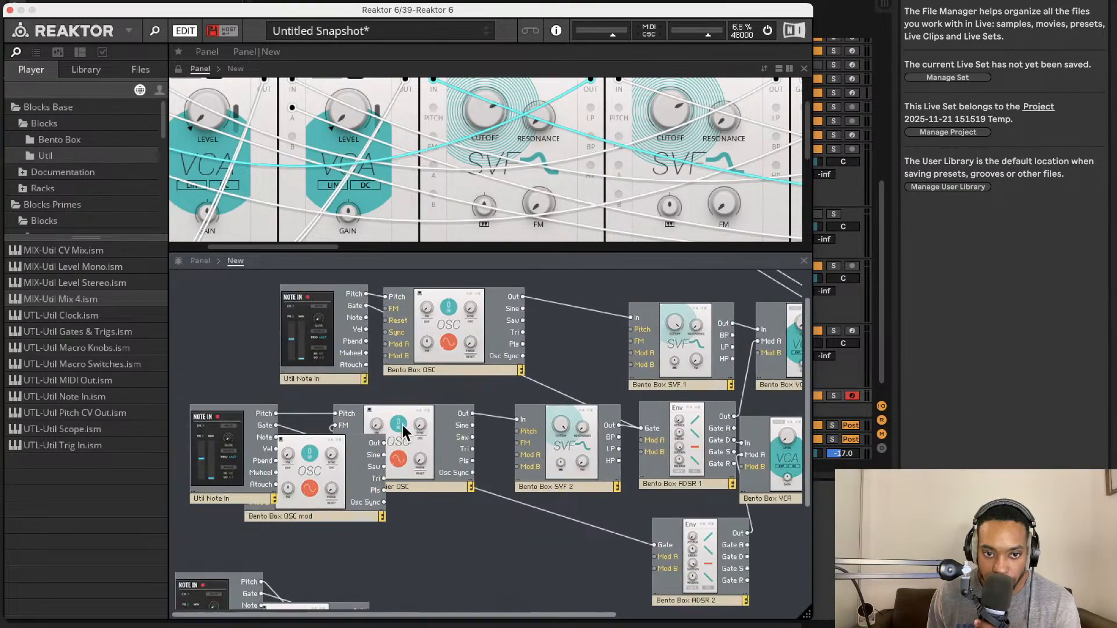
{"action": "left_click_drag", "start_coordinate": [214, 401], "coordinate": [734, 568]}
{"action": "left_click_drag", "start_coordinate": [580, 474], "coordinate": [583, 510]}
{"action": "scroll", "coordinate": [582, 483], "scroll_direction": "right", "scroll_amount": 8}
{"action": "scroll", "coordinate": [582, 482], "scroll_direction": "down", "scroll_amount": 4}
{"action": "left_click", "coordinate": [645, 484]}
{"action": "scroll", "coordinate": [560, 140], "scroll_direction": "up", "scroll_amount": 2}
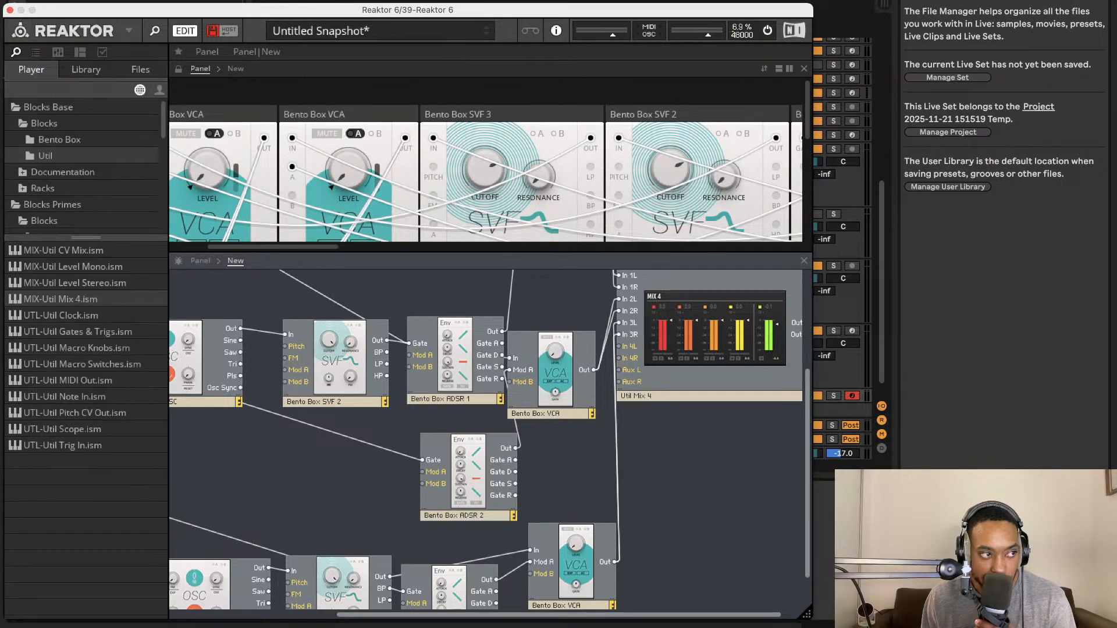
Examine the VCA, SVF, ADSR and modulator OSC modules across the panel view
{"action": "scroll", "coordinate": [185, 274], "scroll_direction": "up", "scroll_amount": 1}
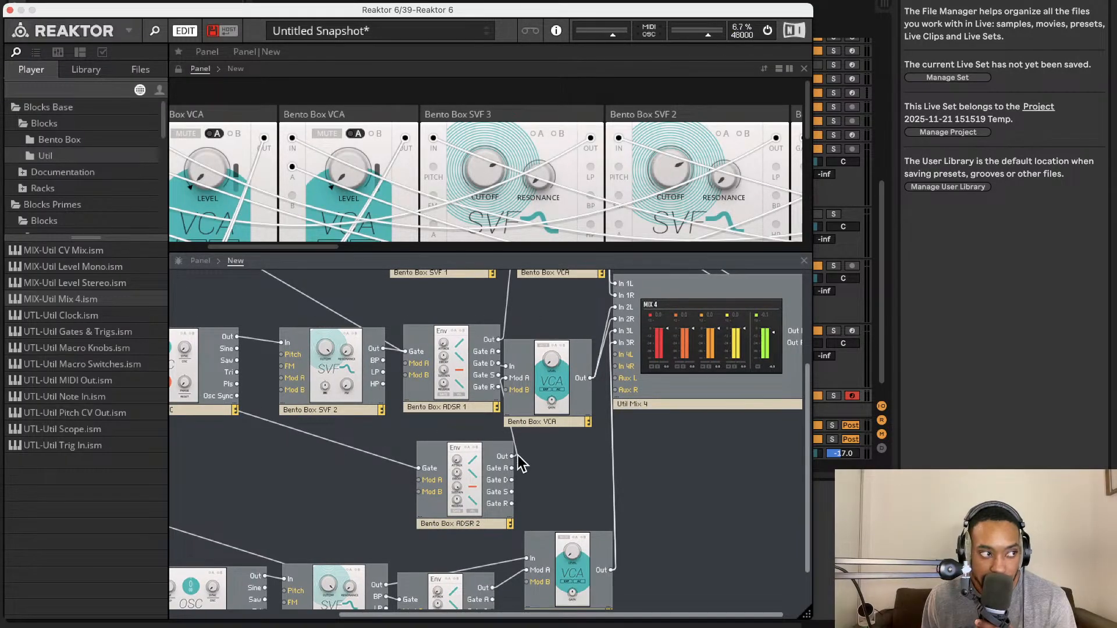
{"action": "scroll", "coordinate": [506, 240], "scroll_direction": "down", "scroll_amount": 2}
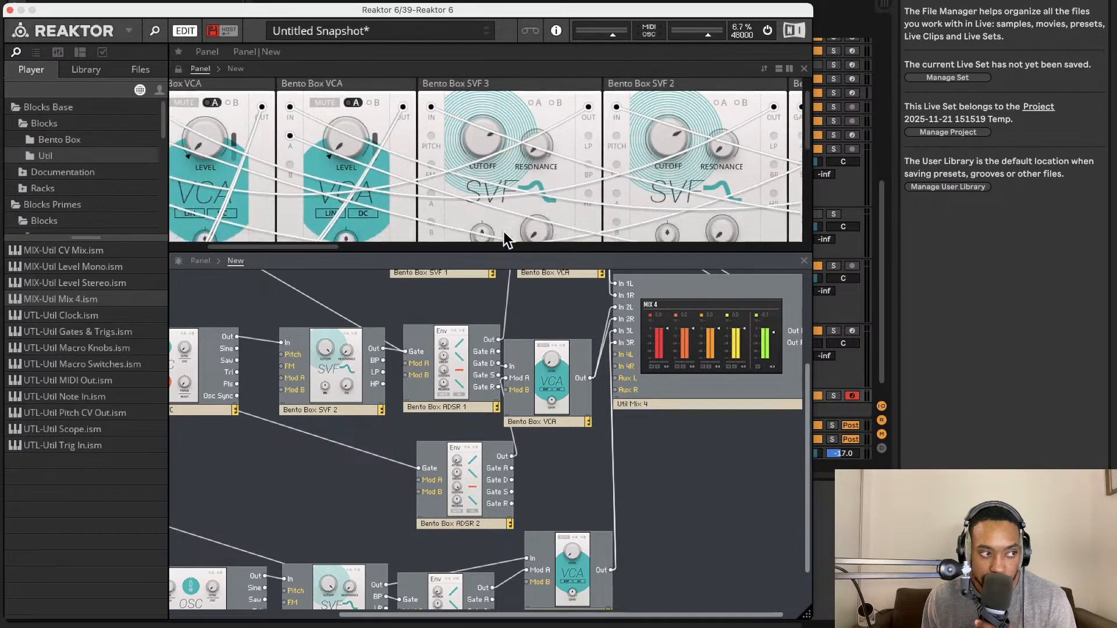
{"action": "scroll", "coordinate": [504, 231], "scroll_direction": "down", "scroll_amount": 10}
{"action": "scroll", "coordinate": [518, 291], "scroll_direction": "left", "scroll_amount": 4}
{"action": "scroll", "coordinate": [504, 221], "scroll_direction": "up", "scroll_amount": 8}
{"action": "scroll", "coordinate": [505, 221], "scroll_direction": "left", "scroll_amount": 4}
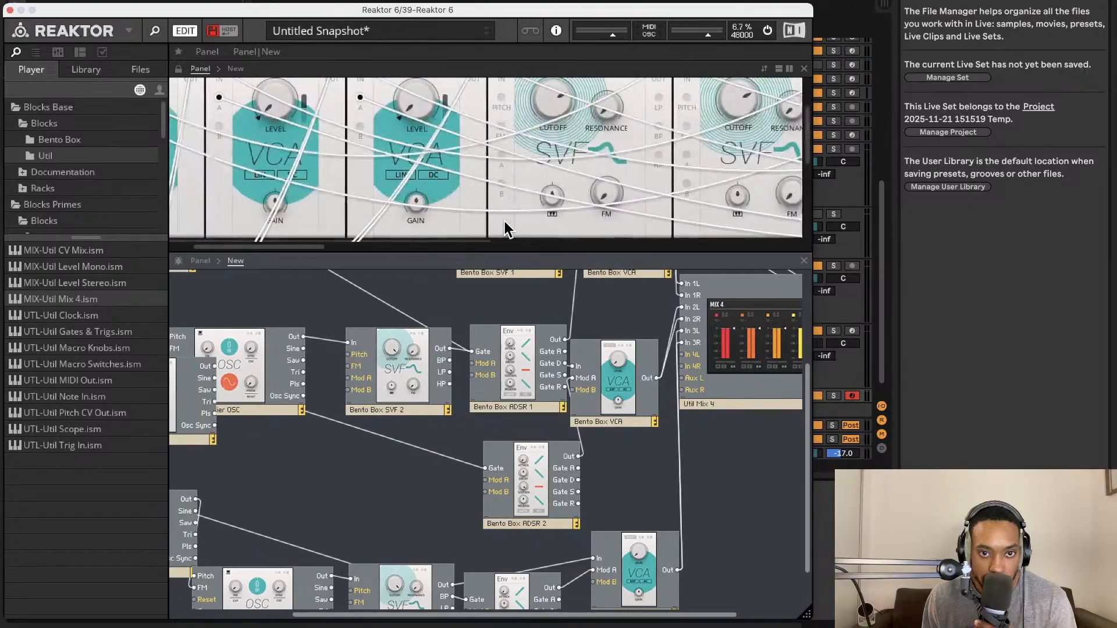
{"action": "scroll", "coordinate": [504, 221], "scroll_direction": "right", "scroll_amount": 6}
{"action": "scroll", "coordinate": [506, 224], "scroll_direction": "up", "scroll_amount": 2}
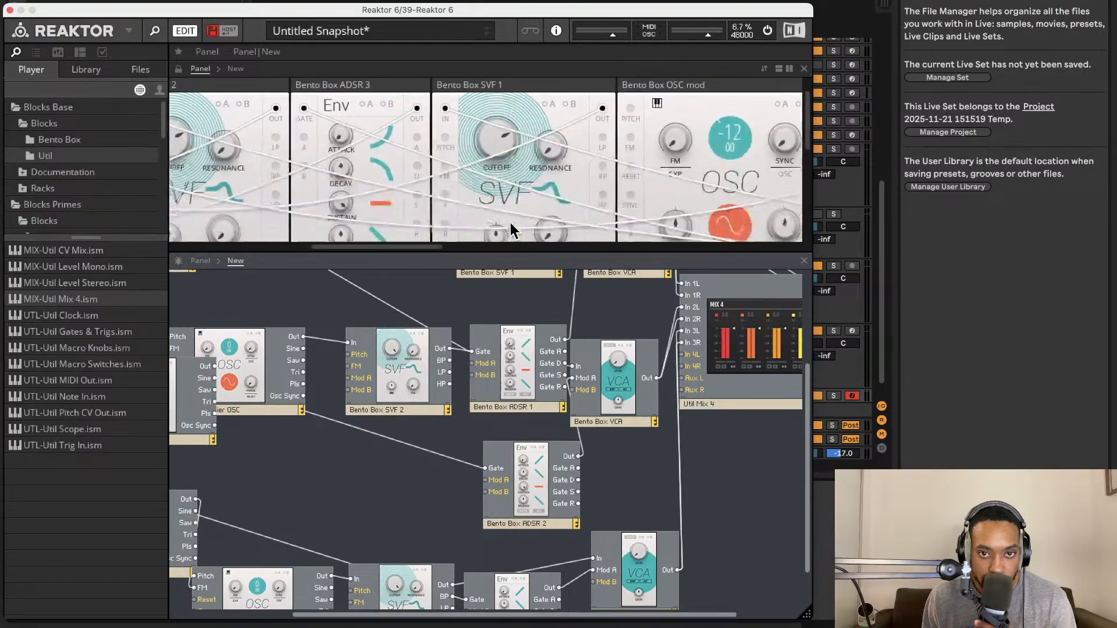
{"action": "scroll", "coordinate": [512, 232], "scroll_direction": "down", "scroll_amount": 3}
{"action": "scroll", "coordinate": [512, 232], "scroll_direction": "up", "scroll_amount": 5}
{"action": "scroll", "coordinate": [512, 230], "scroll_direction": "left", "scroll_amount": 2}
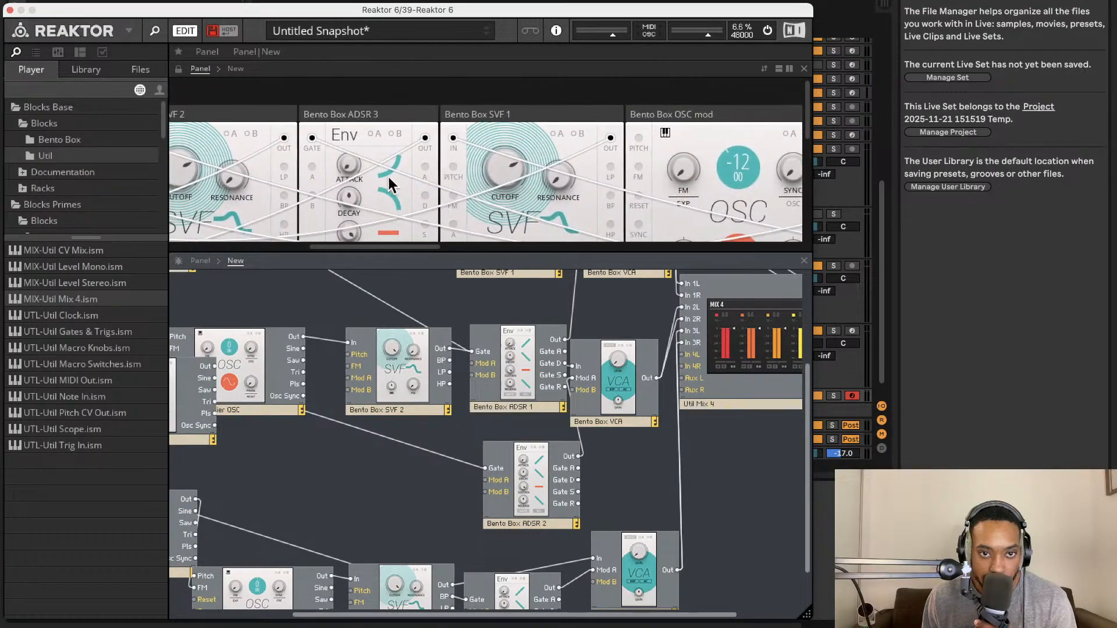
{"action": "scroll", "coordinate": [388, 185], "scroll_direction": "left", "scroll_amount": 2}
{"action": "scroll", "coordinate": [384, 184], "scroll_direction": "down", "scroll_amount": 3}
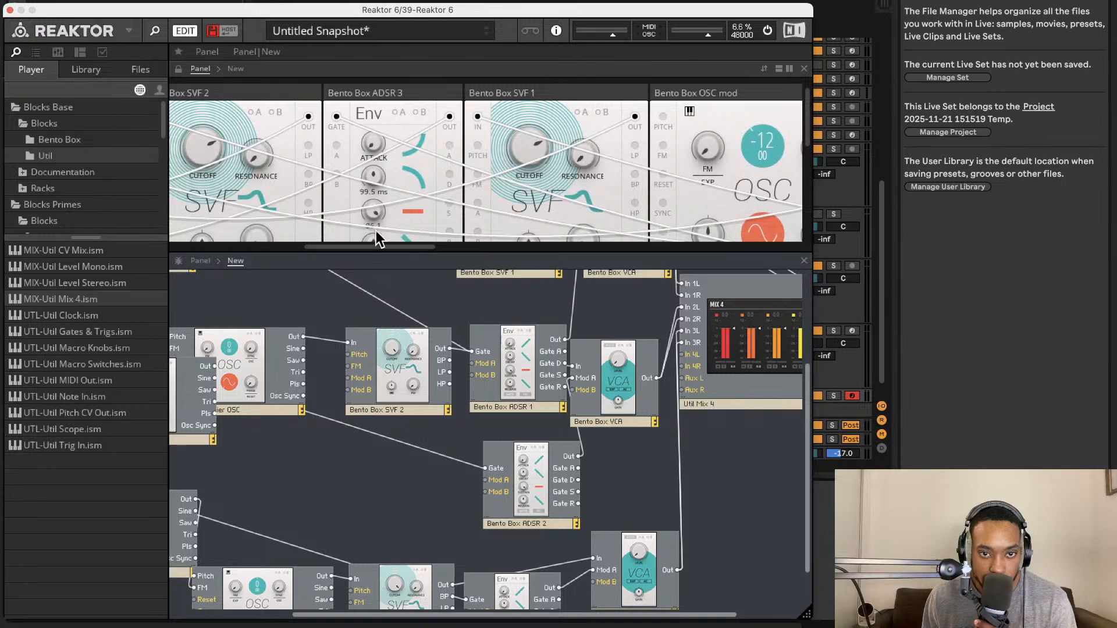
{"action": "mouse_move", "coordinate": [387, 361]}
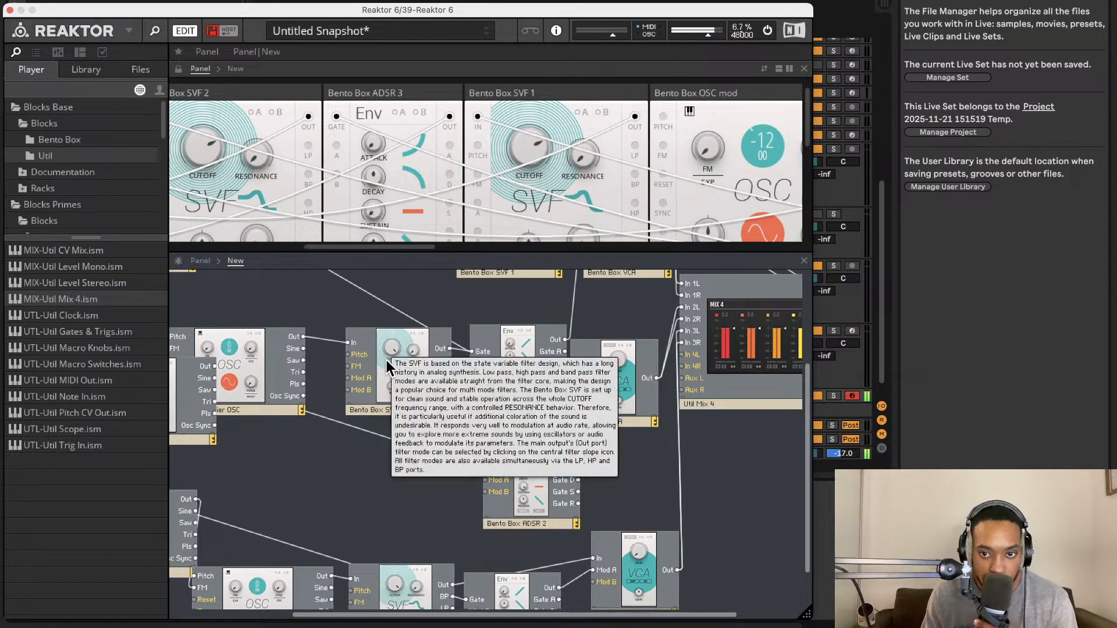
Audition channels 3 and 2 of Util Mix 4 in turn by muting the others, leaving channels 1 and 3 muted
{"action": "scroll", "coordinate": [611, 154], "scroll_direction": "left", "scroll_amount": 10}
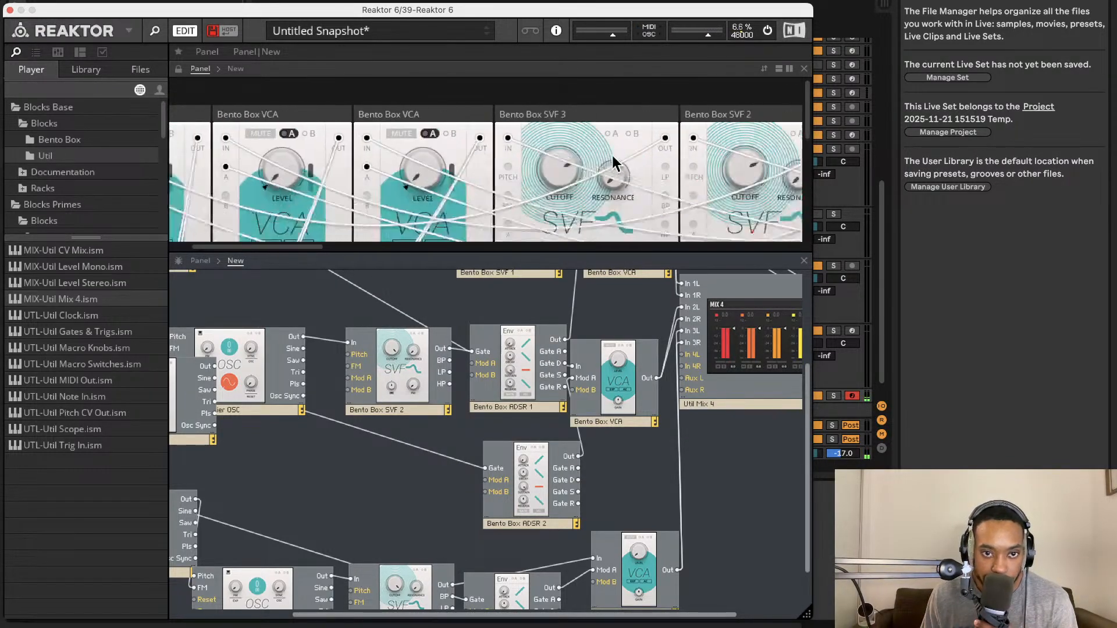
{"action": "scroll", "coordinate": [611, 152], "scroll_direction": "up", "scroll_amount": 3}
{"action": "scroll", "coordinate": [609, 149], "scroll_direction": "right", "scroll_amount": 10}
{"action": "scroll", "coordinate": [616, 151], "scroll_direction": "down", "scroll_amount": 1}
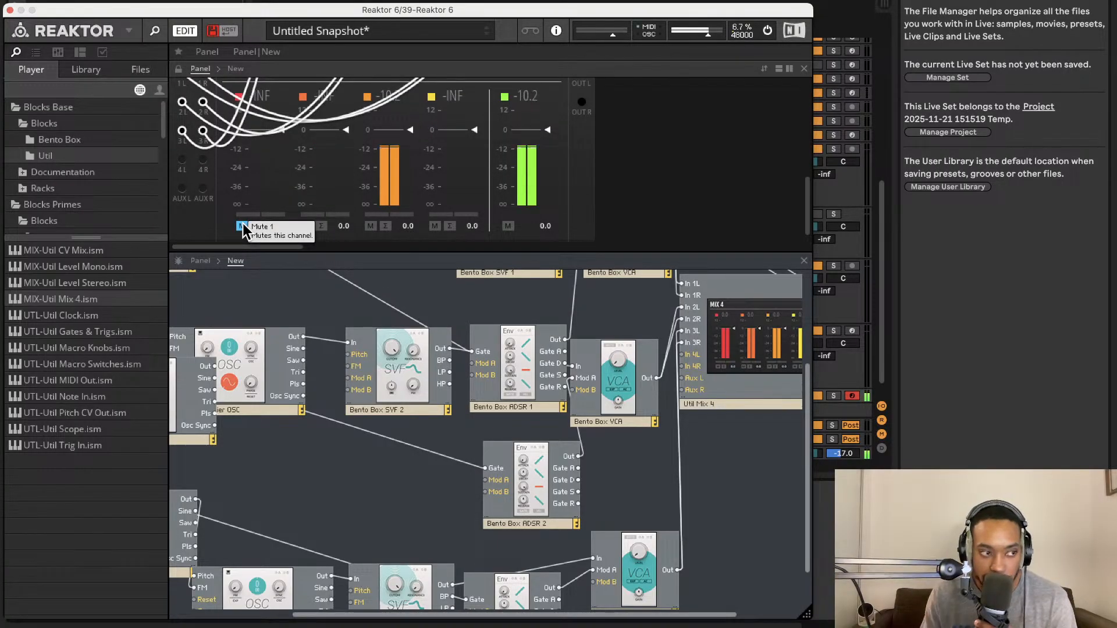
{"action": "left_click", "coordinate": [306, 226]}
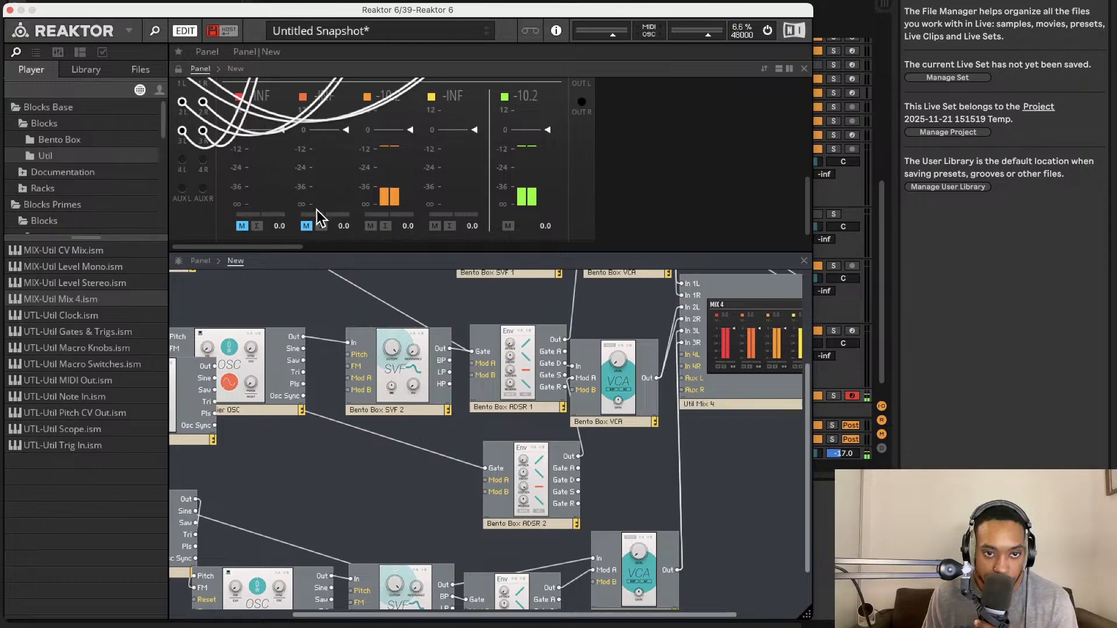
{"action": "left_click", "coordinate": [369, 226]}
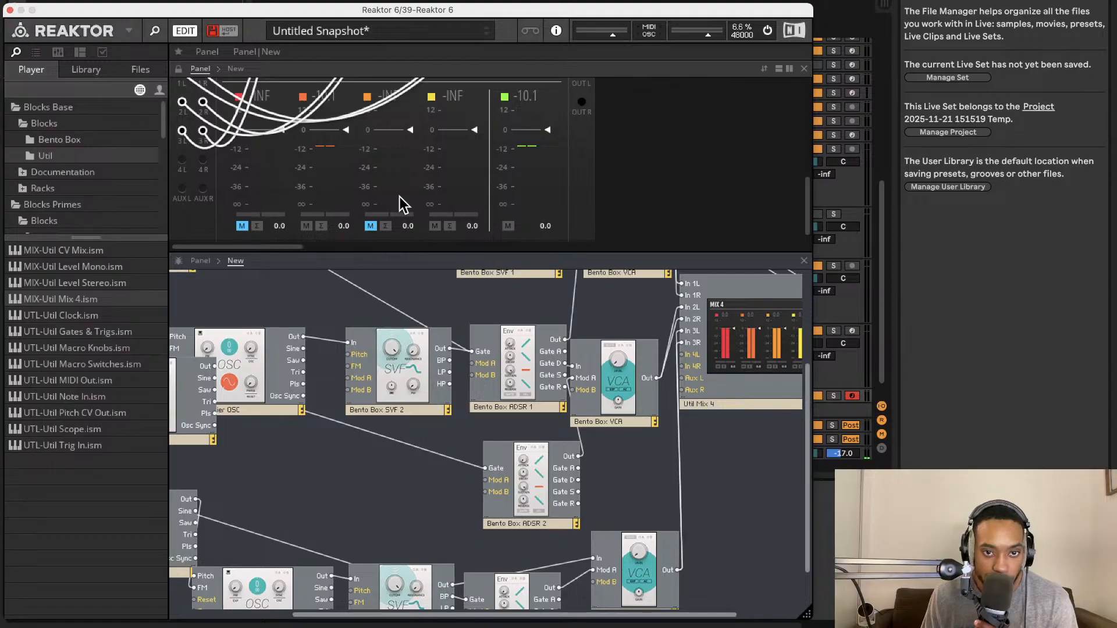
Move the original FM voice's modulator OSC clear of its carrier OSC and rename it Bento Box OSC mod 1
{"action": "scroll", "coordinate": [444, 179], "scroll_direction": "up", "scroll_amount": 5}
{"action": "scroll", "coordinate": [426, 392], "scroll_direction": "left", "scroll_amount": 5}
{"action": "scroll", "coordinate": [426, 393], "scroll_direction": "down", "scroll_amount": 3}
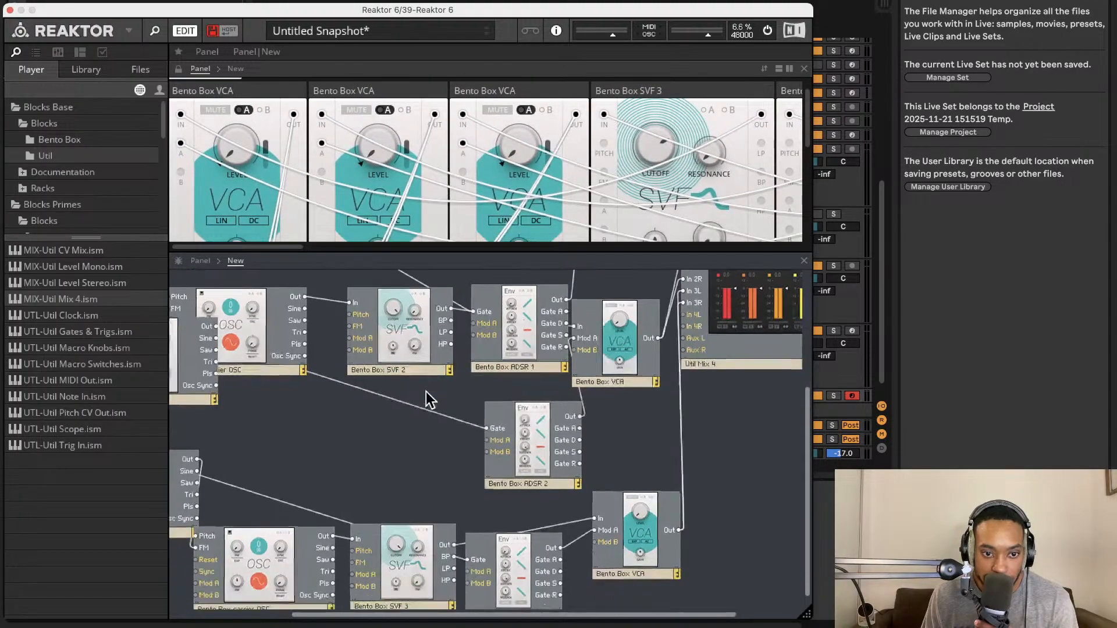
{"action": "scroll", "coordinate": [431, 407], "scroll_direction": "up", "scroll_amount": 3}
{"action": "scroll", "coordinate": [432, 407], "scroll_direction": "left", "scroll_amount": 3}
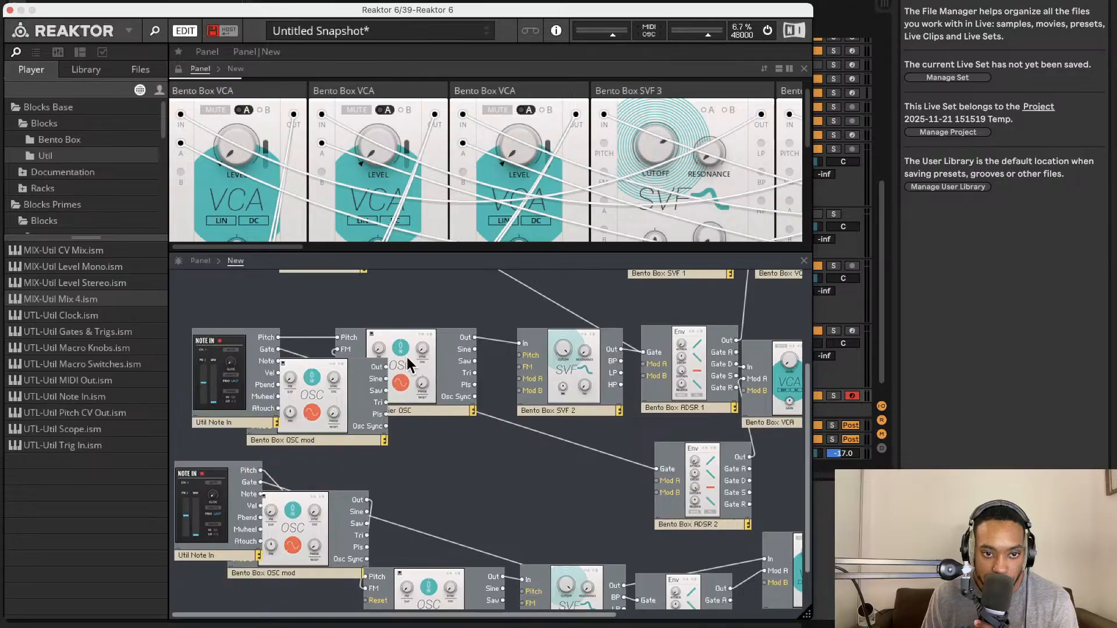
{"action": "scroll", "coordinate": [518, 223], "scroll_direction": "up", "scroll_amount": 2}
{"action": "left_click_drag", "start_coordinate": [331, 402], "coordinate": [290, 408]}
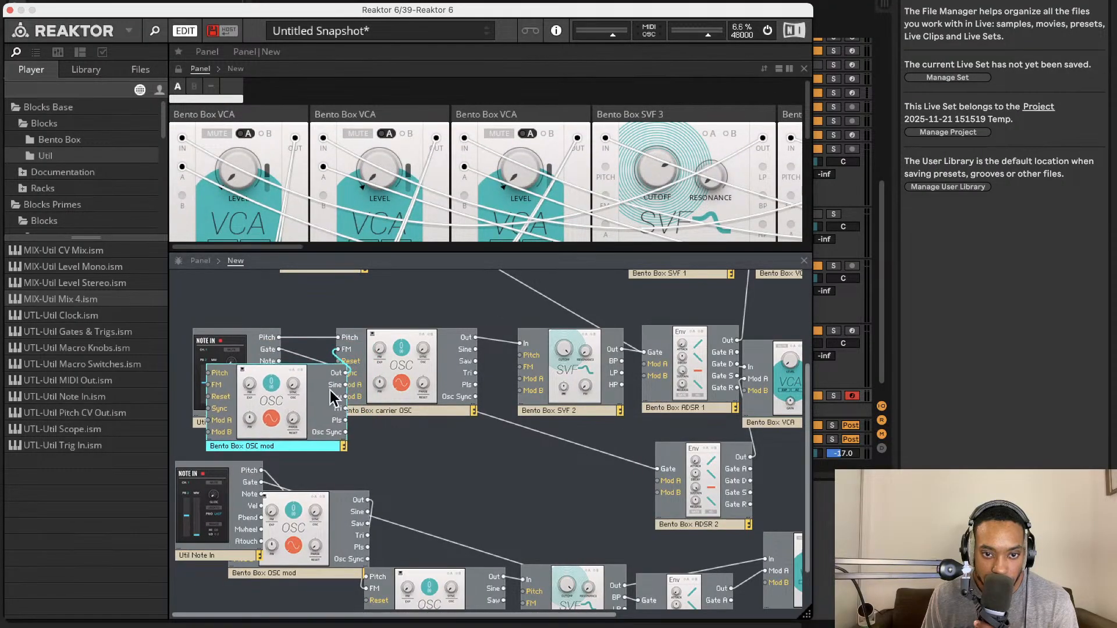
{"action": "left_click_drag", "start_coordinate": [284, 453], "coordinate": [281, 444]}
{"action": "double_click", "coordinate": [281, 443]}
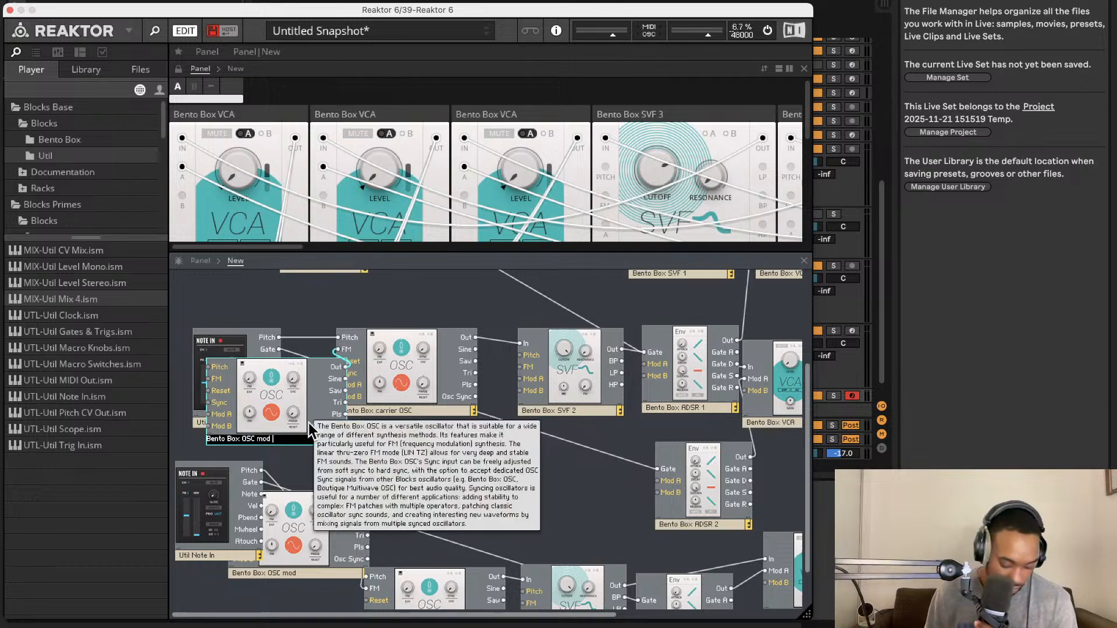
{"action": "type", "text": "1"}
{"action": "key", "text": "Return"}
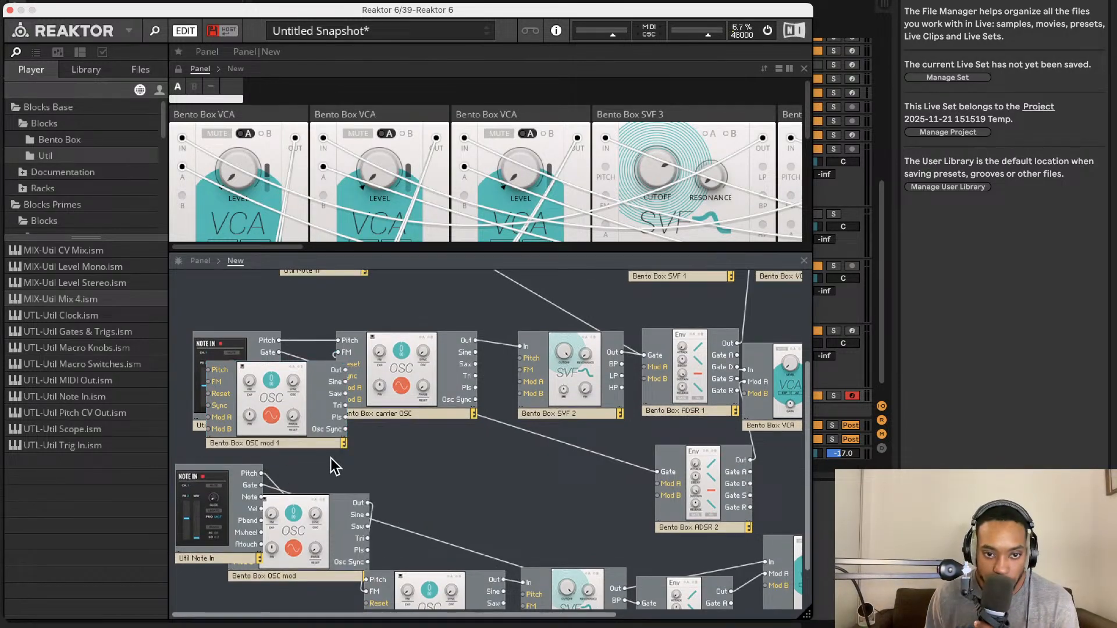
{"action": "double_click", "coordinate": [407, 420]}
{"action": "left_click", "coordinate": [237, 261]}
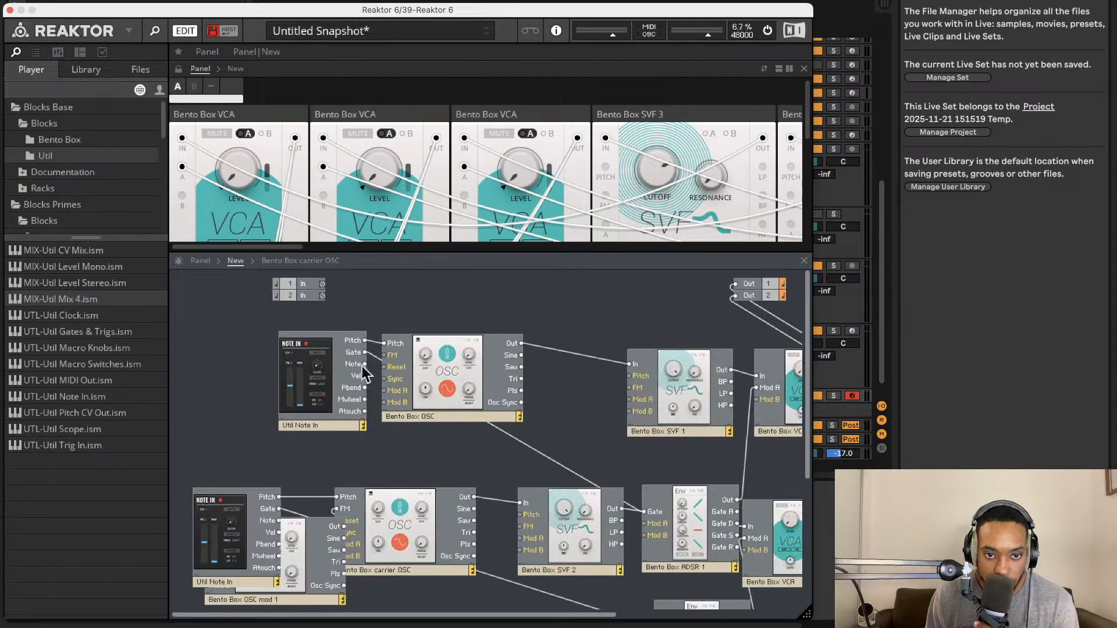
{"action": "scroll", "coordinate": [407, 494], "scroll_direction": "down", "scroll_amount": 2}
{"action": "double_click", "coordinate": [425, 553]}
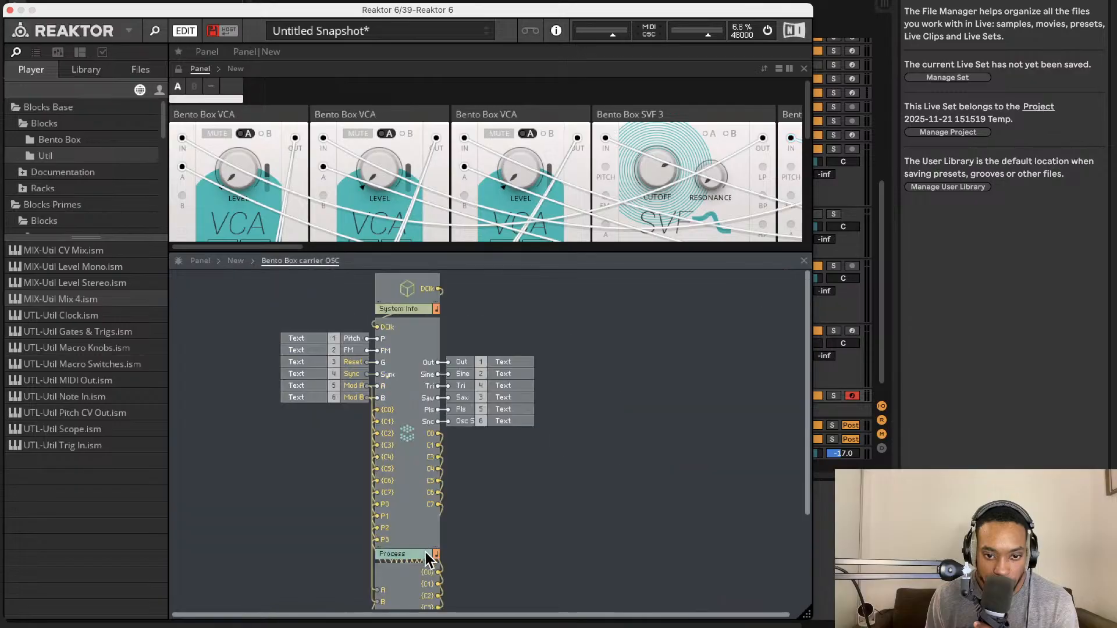
{"action": "left_click", "coordinate": [236, 261]}
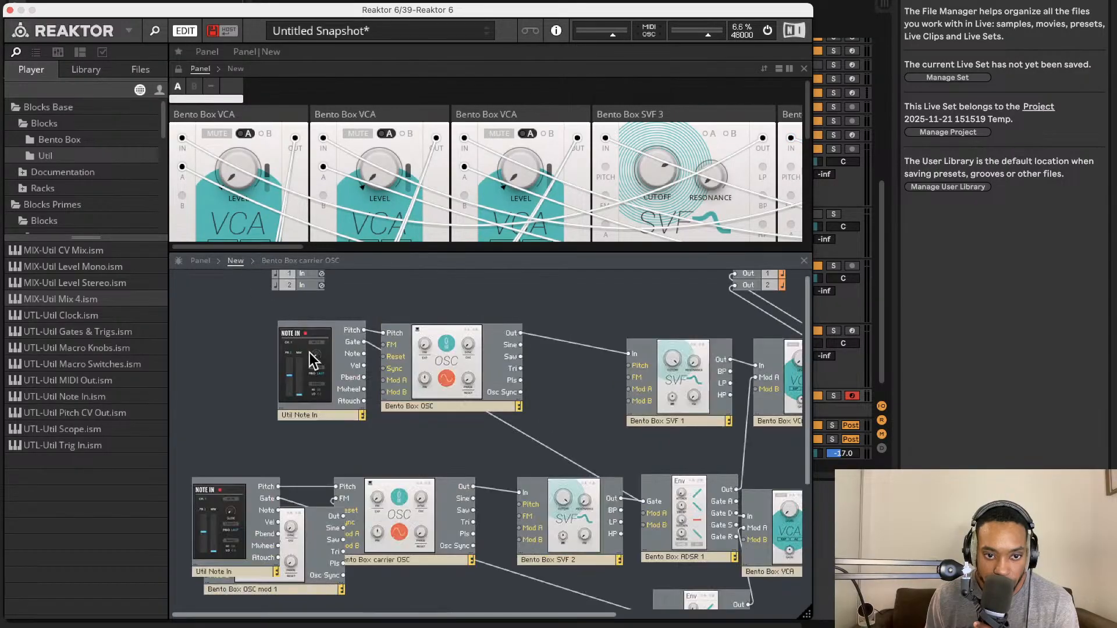
Rename the original FM voice's carrier oscillator as Bento Box carrier OSC 1
{"action": "left_click", "coordinate": [407, 550]}
{"action": "double_click", "coordinate": [416, 561]}
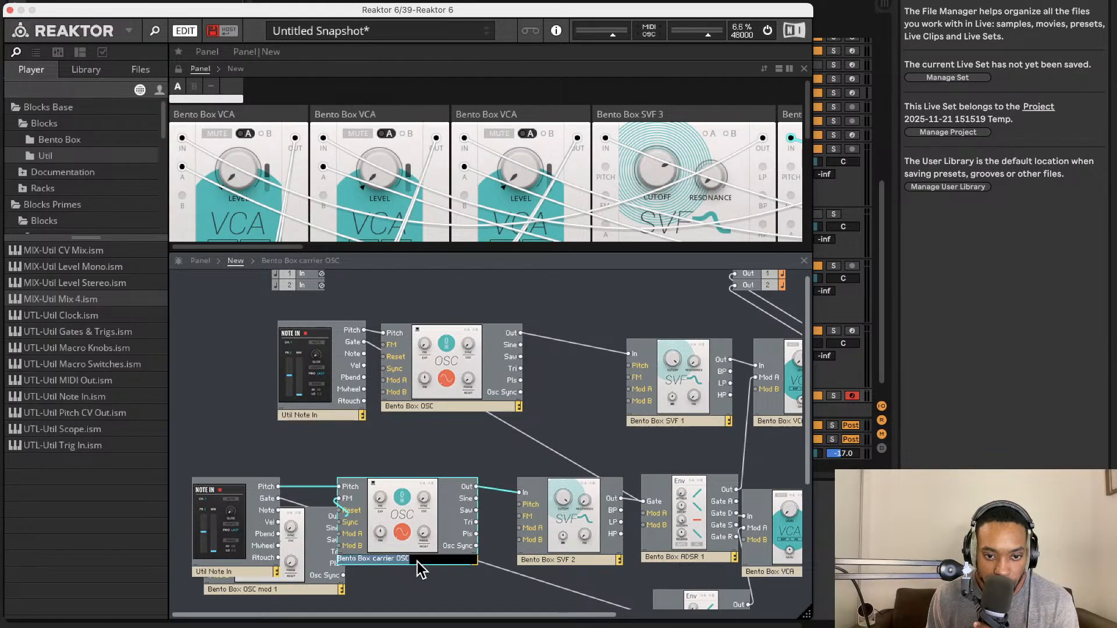
{"action": "type", "text": "b"}
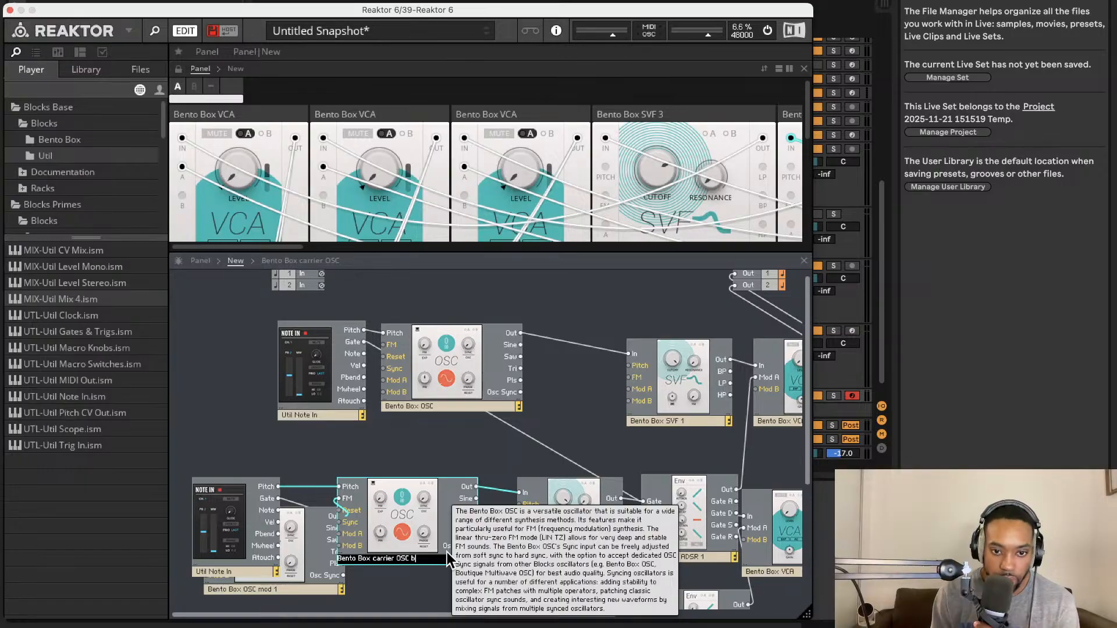
{"action": "key", "text": "BackSpace"}
{"action": "type", "text": "1"}
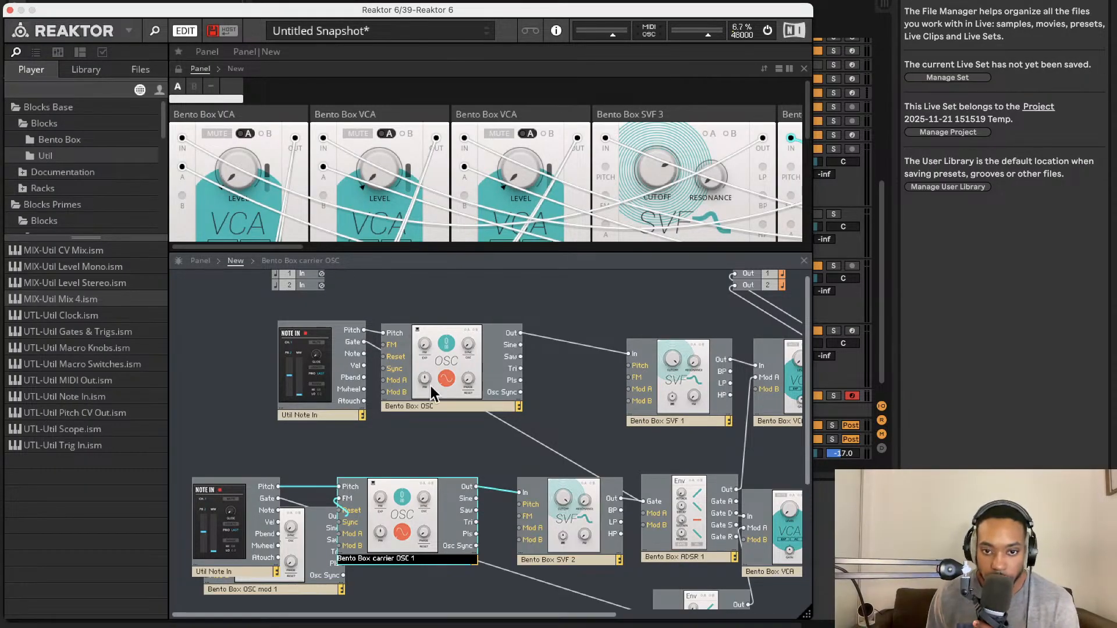
{"action": "left_click", "coordinate": [431, 388]}
Examine the SVF, OSC, ADSR and VCA modules across the panel view to find the numbered oscillators
{"action": "scroll", "coordinate": [506, 323], "scroll_direction": "up", "scroll_amount": 1}
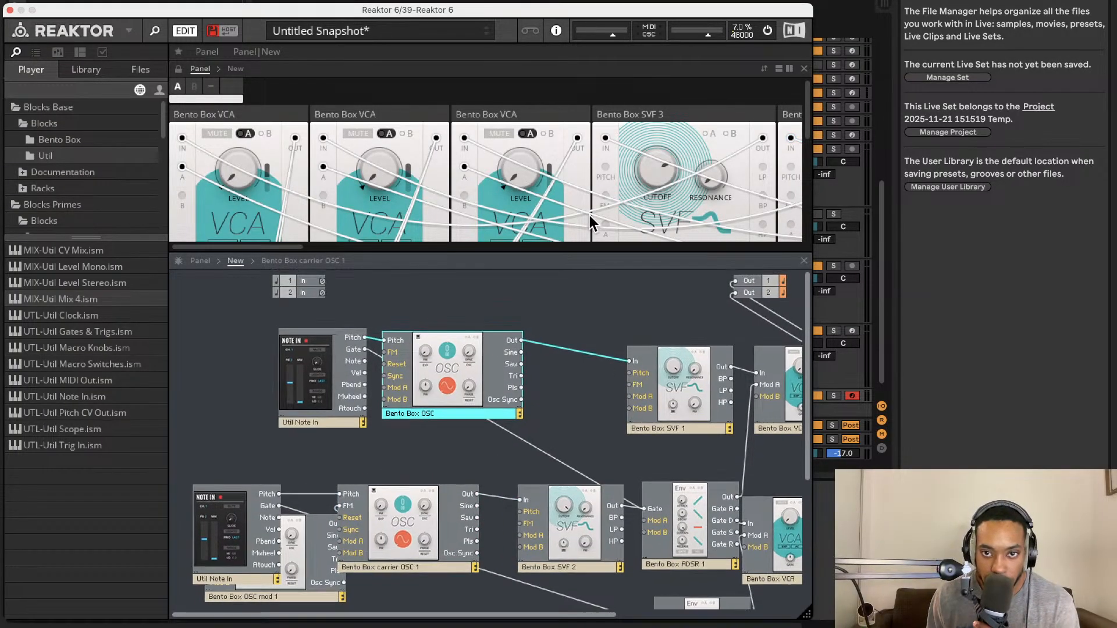
{"action": "scroll", "coordinate": [583, 145], "scroll_direction": "down", "scroll_amount": 1}
{"action": "scroll", "coordinate": [582, 145], "scroll_direction": "right", "scroll_amount": 8}
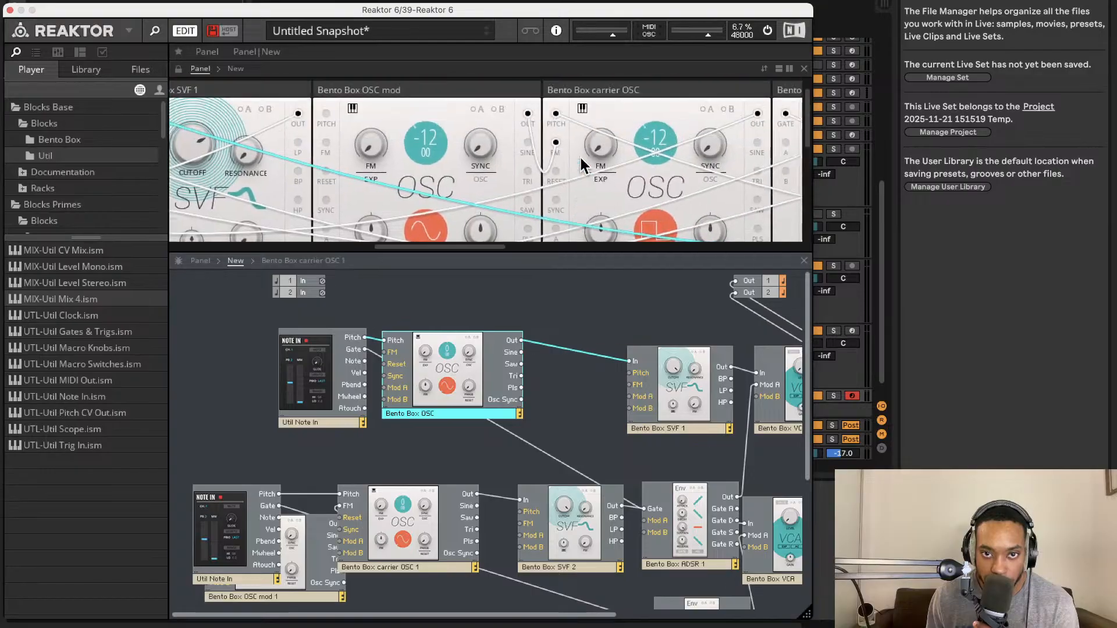
{"action": "scroll", "coordinate": [582, 166], "scroll_direction": "right", "scroll_amount": 10}
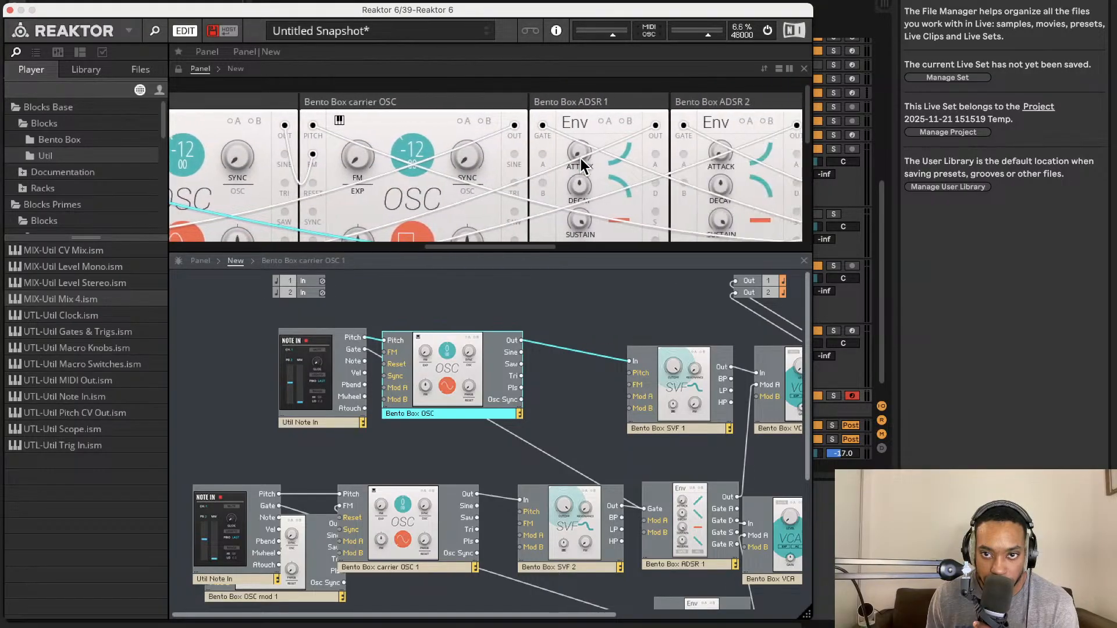
{"action": "scroll", "coordinate": [587, 163], "scroll_direction": "left", "scroll_amount": 18}
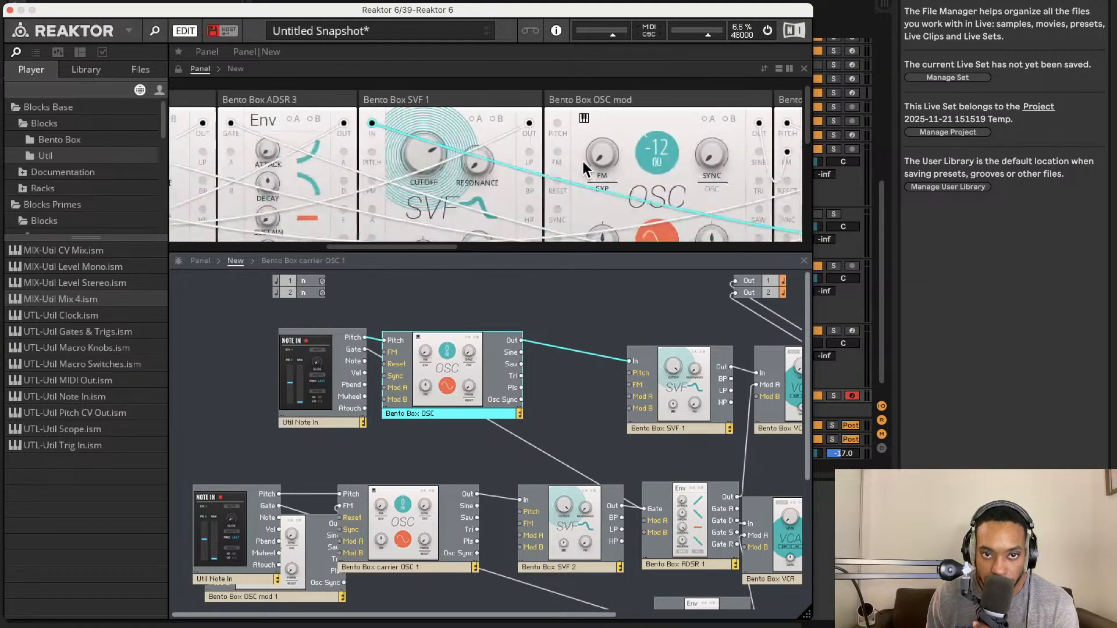
{"action": "scroll", "coordinate": [588, 165], "scroll_direction": "down", "scroll_amount": 5}
{"action": "scroll", "coordinate": [585, 160], "scroll_direction": "up", "scroll_amount": 6}
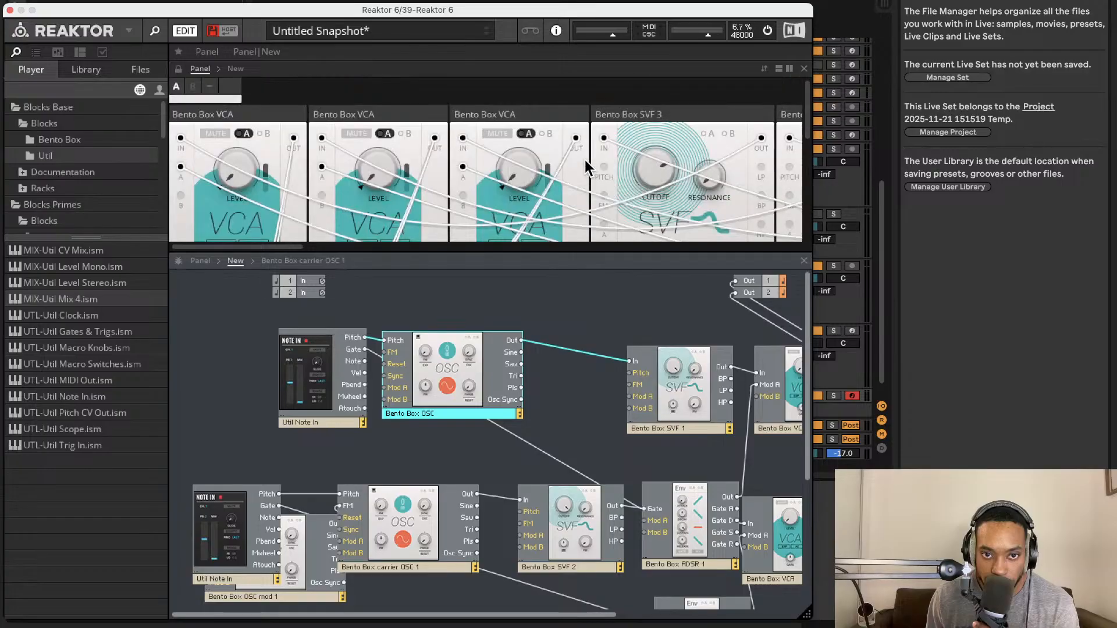
{"action": "scroll", "coordinate": [588, 163], "scroll_direction": "right", "scroll_amount": 8}
{"action": "scroll", "coordinate": [595, 164], "scroll_direction": "right", "scroll_amount": 10}
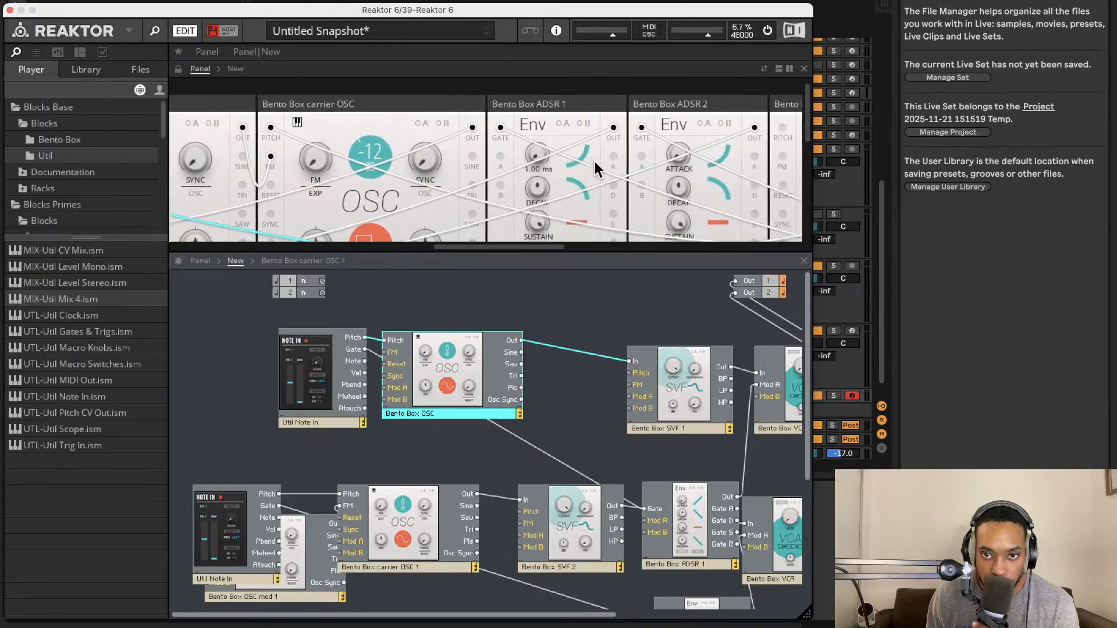
{"action": "scroll", "coordinate": [594, 160], "scroll_direction": "right", "scroll_amount": 6}
{"action": "scroll", "coordinate": [594, 160], "scroll_direction": "down", "scroll_amount": 3}
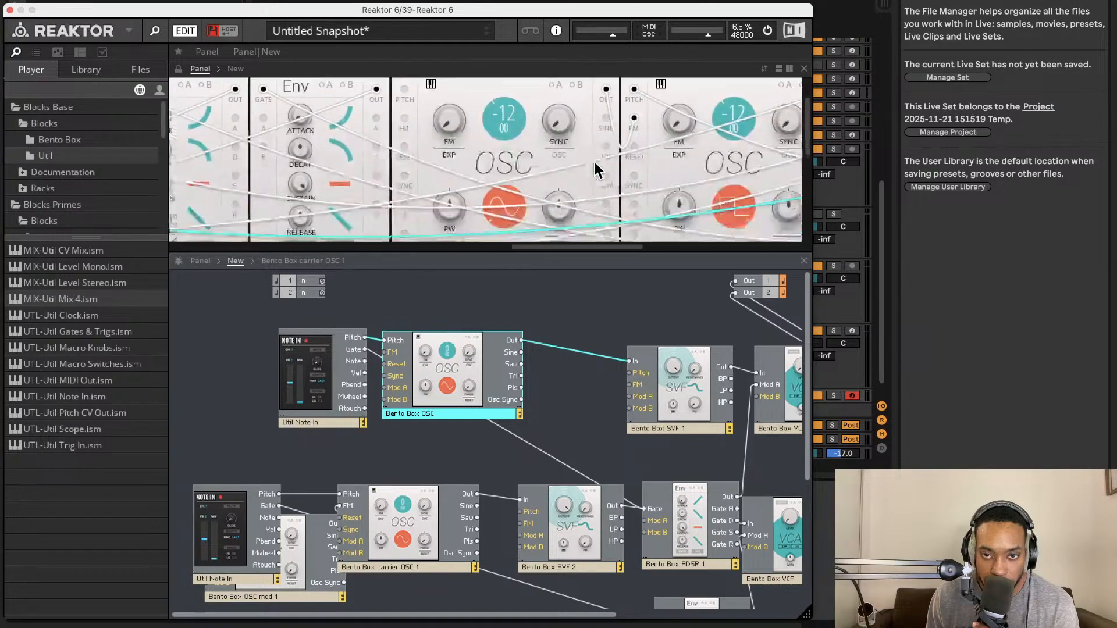
{"action": "scroll", "coordinate": [592, 159], "scroll_direction": "up", "scroll_amount": 3}
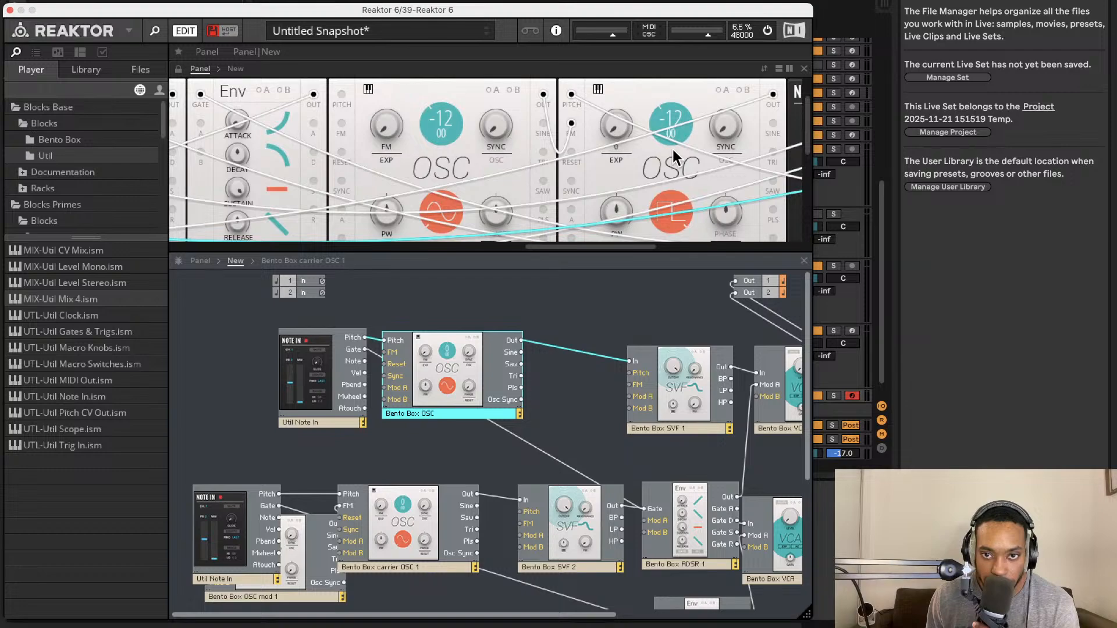
Audition the FM amounts of Bento Box carrier OSC 1 and Bento Box OSC mod 1, turning each back down
{"action": "left_click_drag", "start_coordinate": [613, 128], "coordinate": [615, 103]}
{"action": "scroll", "coordinate": [623, 139], "scroll_direction": "up", "scroll_amount": 2}
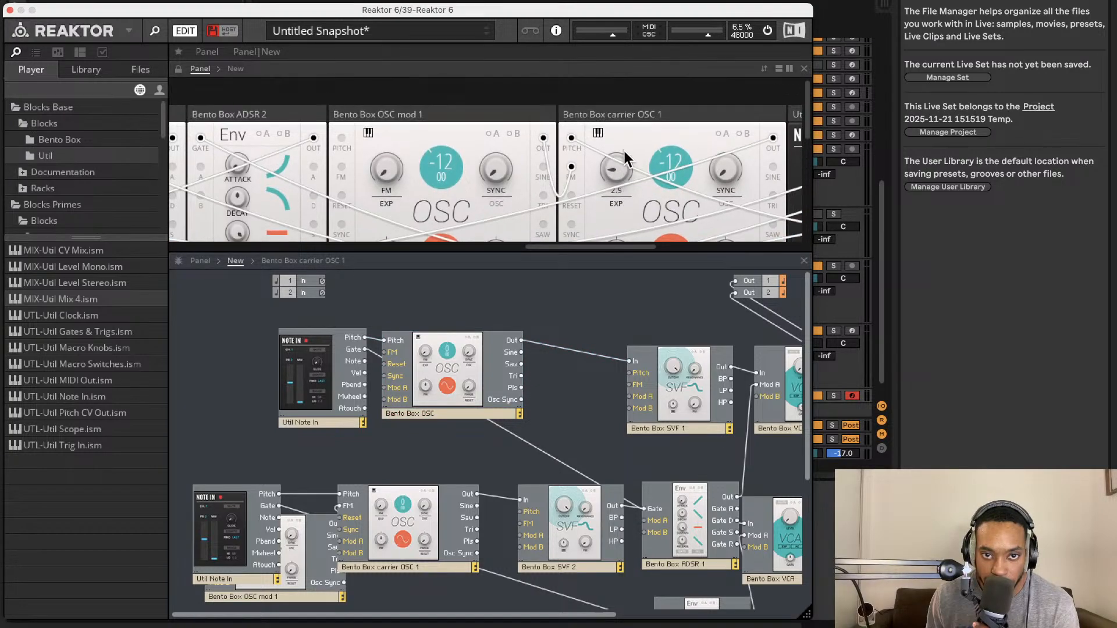
{"action": "left_click_drag", "start_coordinate": [622, 155], "coordinate": [620, 169]}
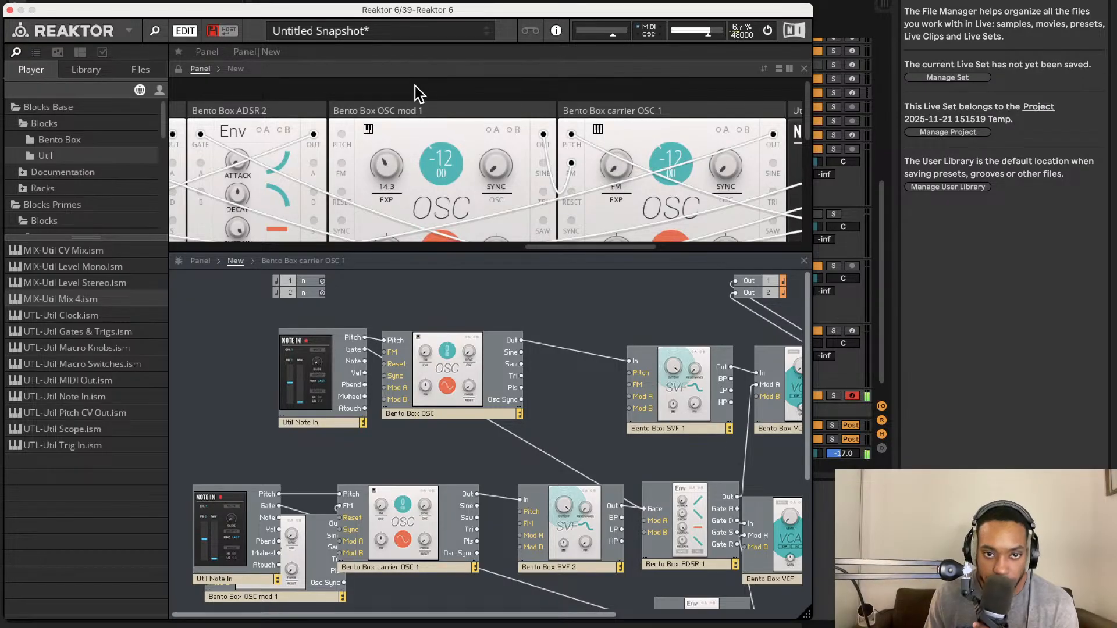
{"action": "scroll", "coordinate": [417, 122], "scroll_direction": "right", "scroll_amount": 1}
{"action": "left_click_drag", "start_coordinate": [373, 164], "coordinate": [374, 189]}
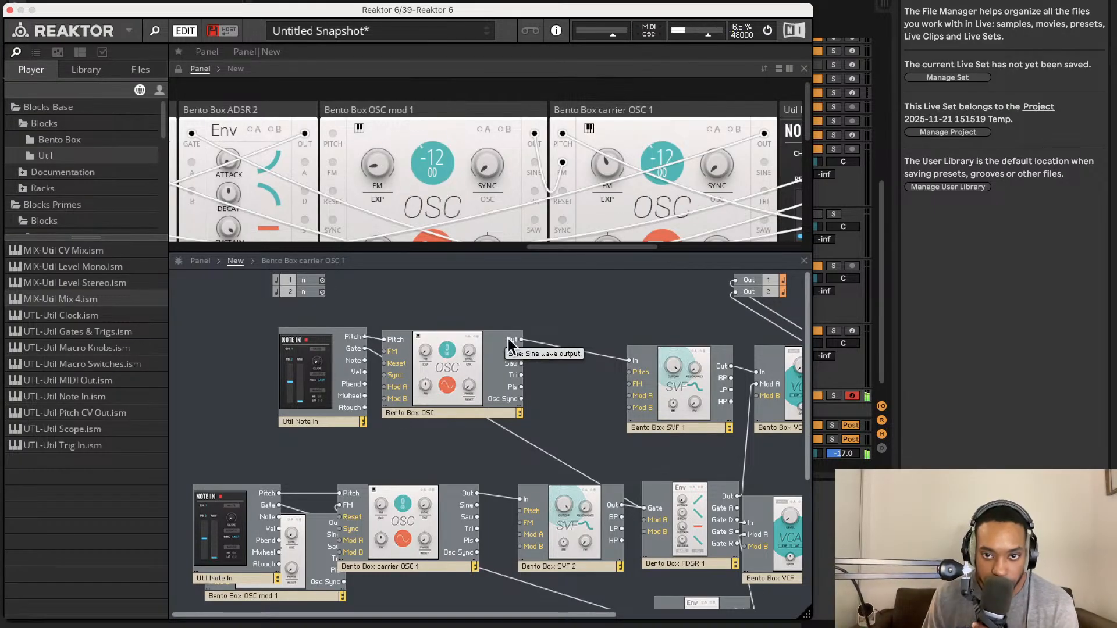
{"action": "left_click_drag", "start_coordinate": [604, 171], "coordinate": [616, 210]}
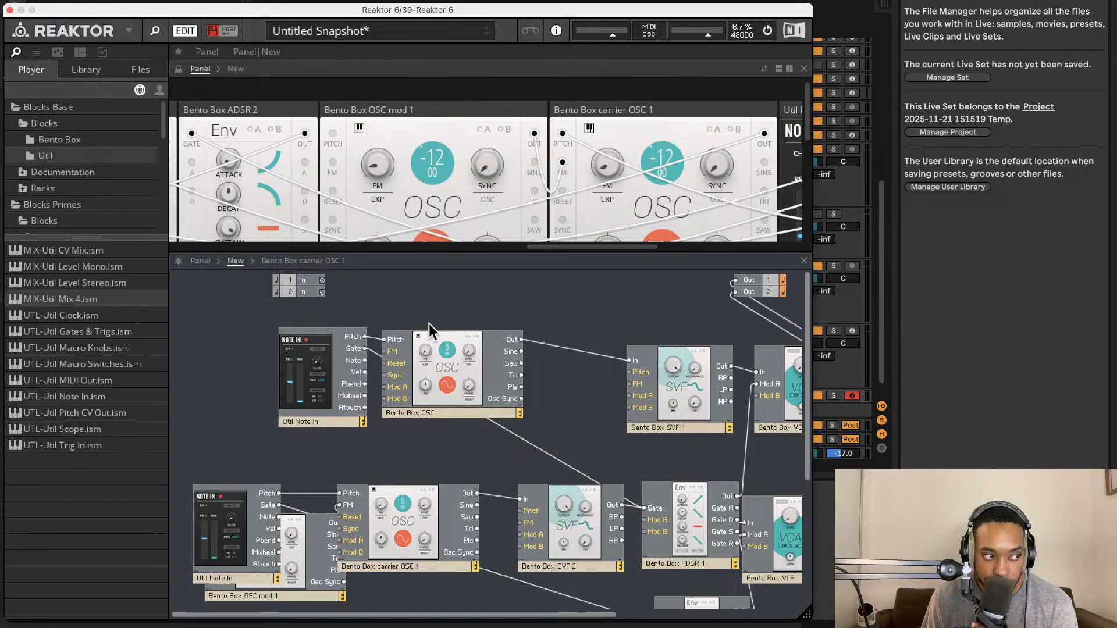
{"action": "right_click", "coordinate": [469, 302]}
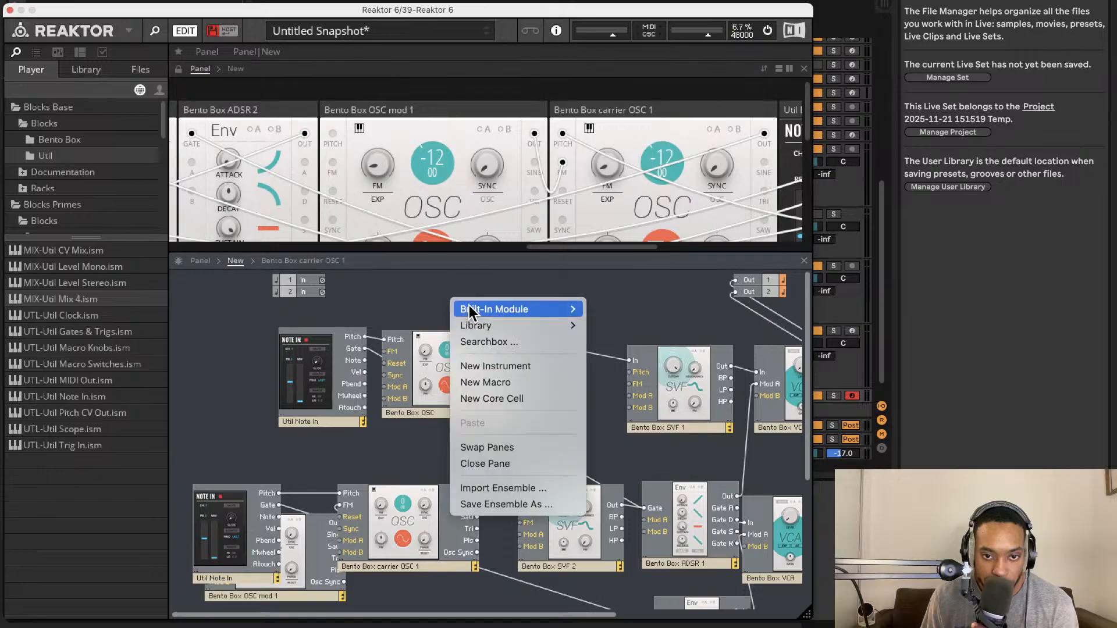
{"action": "left_click", "coordinate": [489, 288]}
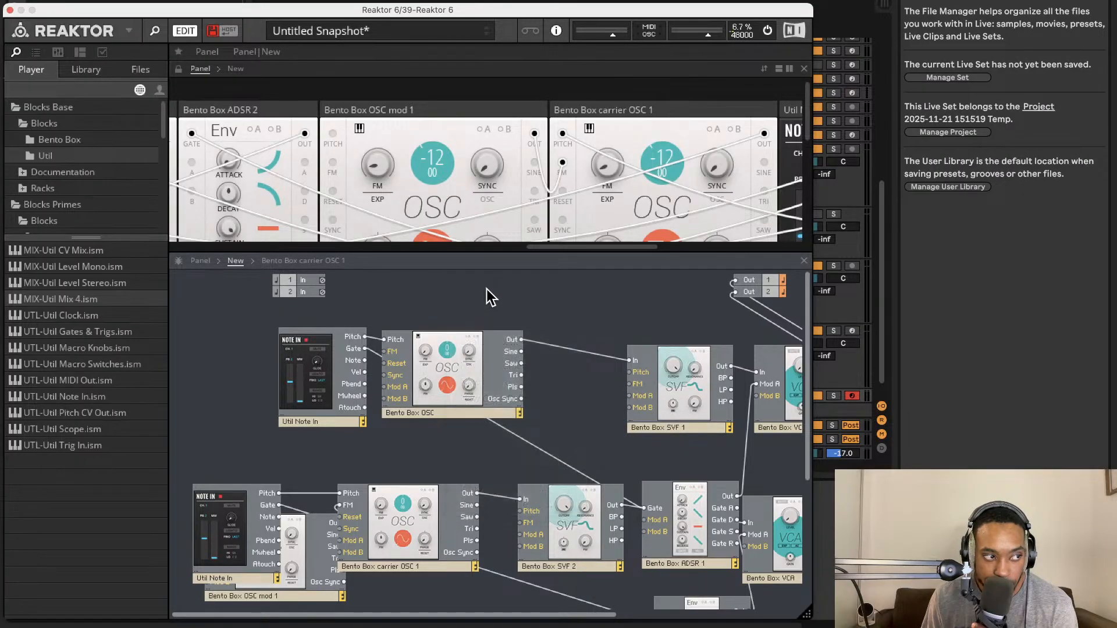
{"action": "right_click", "coordinate": [431, 285]}
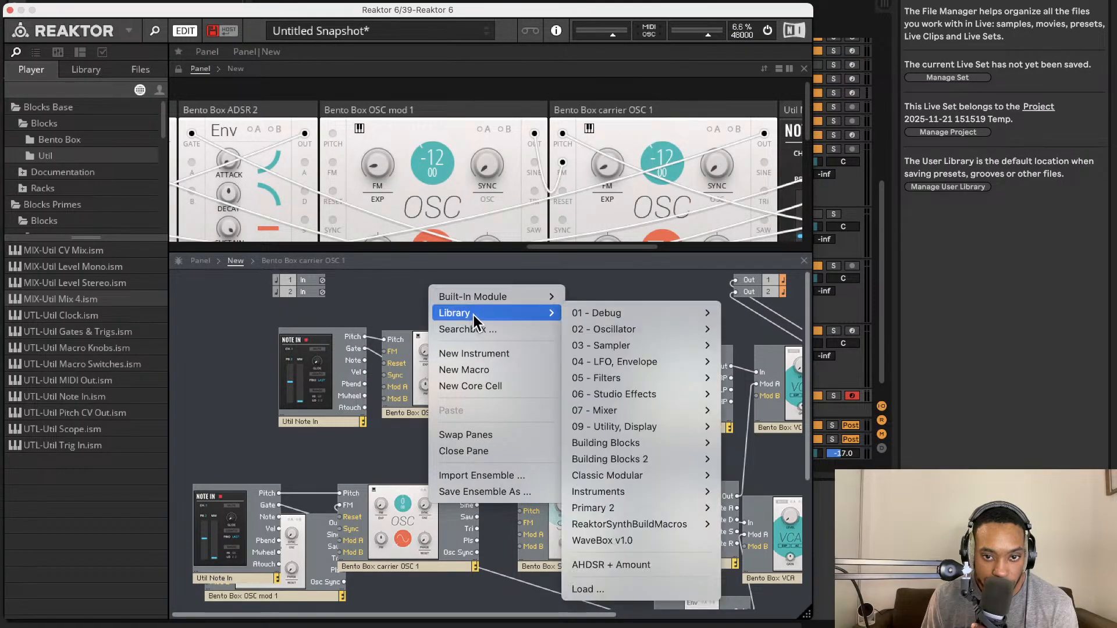
{"action": "left_click", "coordinate": [473, 279]}
{"action": "right_click", "coordinate": [456, 286]}
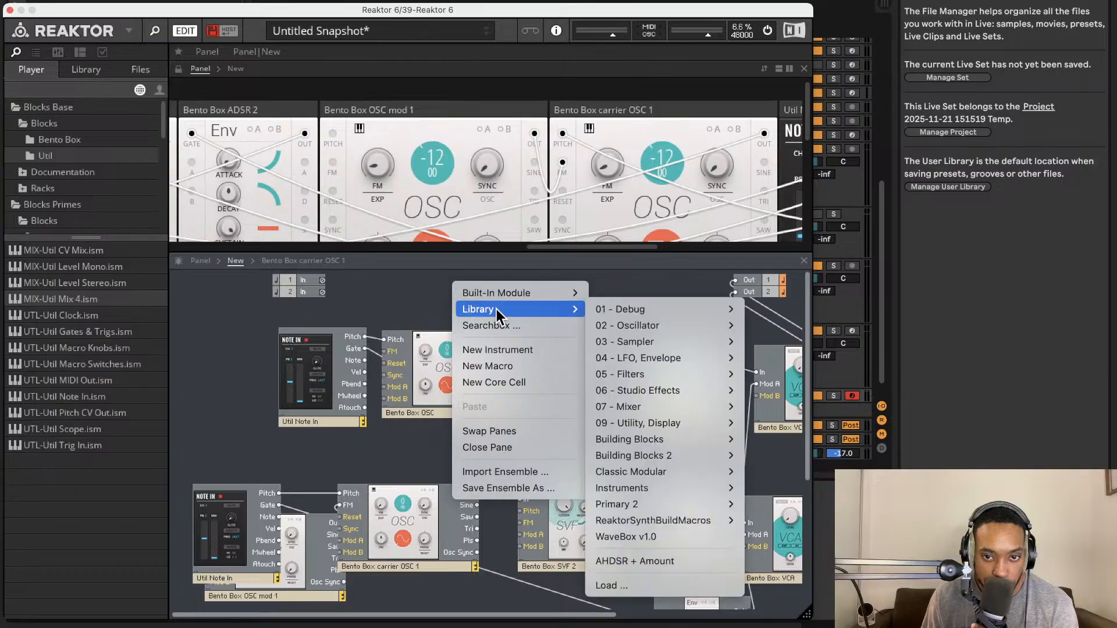
{"action": "left_click", "coordinate": [383, 275]}
Insert a Macro module above the unnumbered Bento Box OSC in the structure and check its inside before returning to the New level
{"action": "double_click", "coordinate": [379, 275]}
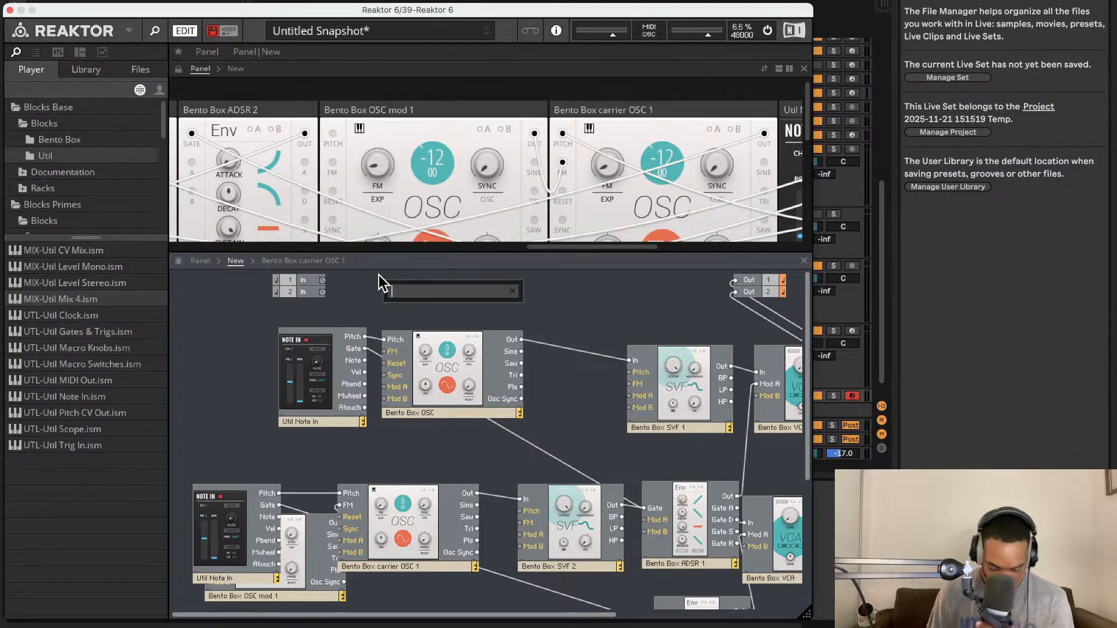
{"action": "type", "text": "macro"}
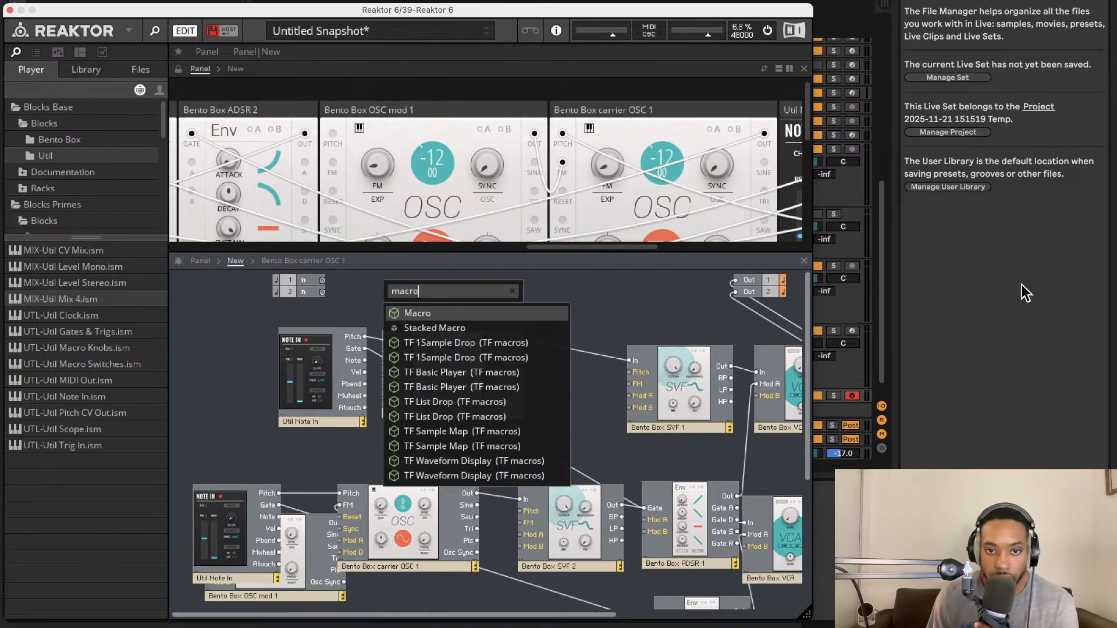
{"action": "left_click", "coordinate": [484, 321]}
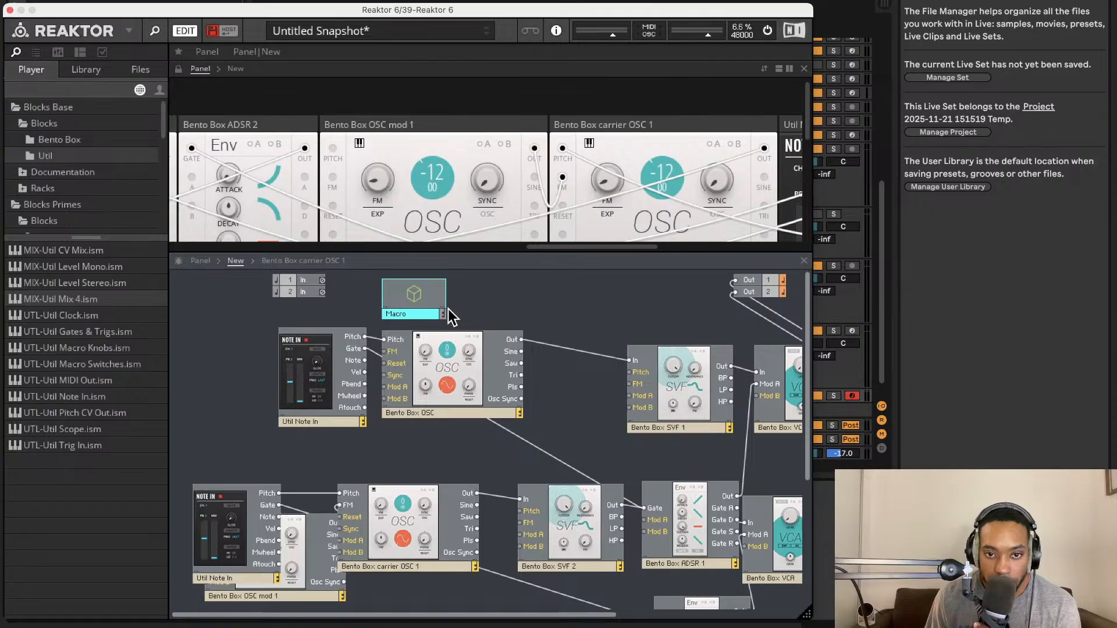
{"action": "double_click", "coordinate": [426, 298]}
{"action": "left_click", "coordinate": [244, 263]}
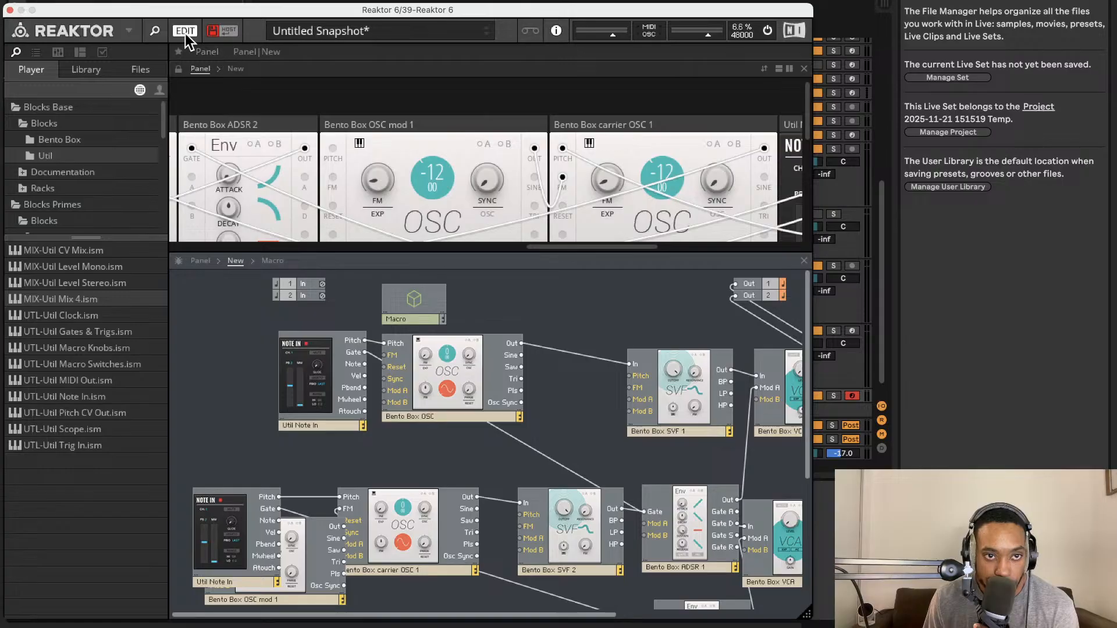
Unlock the panel layout, check the beginning of the panel for the macro, and lock the layout again
{"action": "left_click", "coordinate": [184, 65]}
{"action": "scroll", "coordinate": [237, 120], "scroll_direction": "left", "scroll_amount": 10}
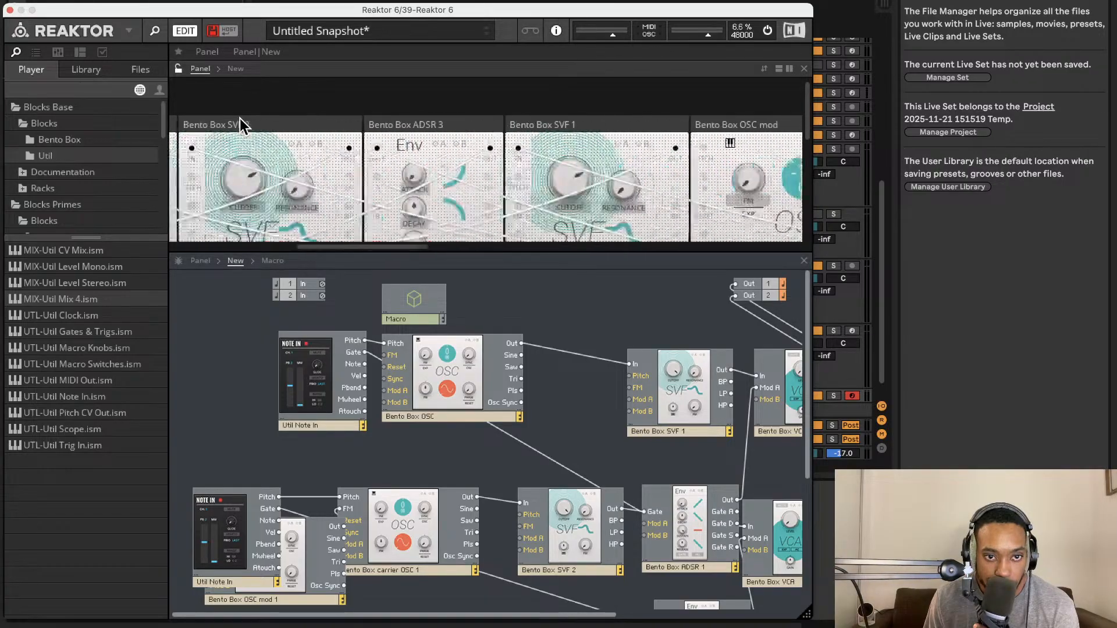
{"action": "scroll", "coordinate": [240, 120], "scroll_direction": "left", "scroll_amount": 8}
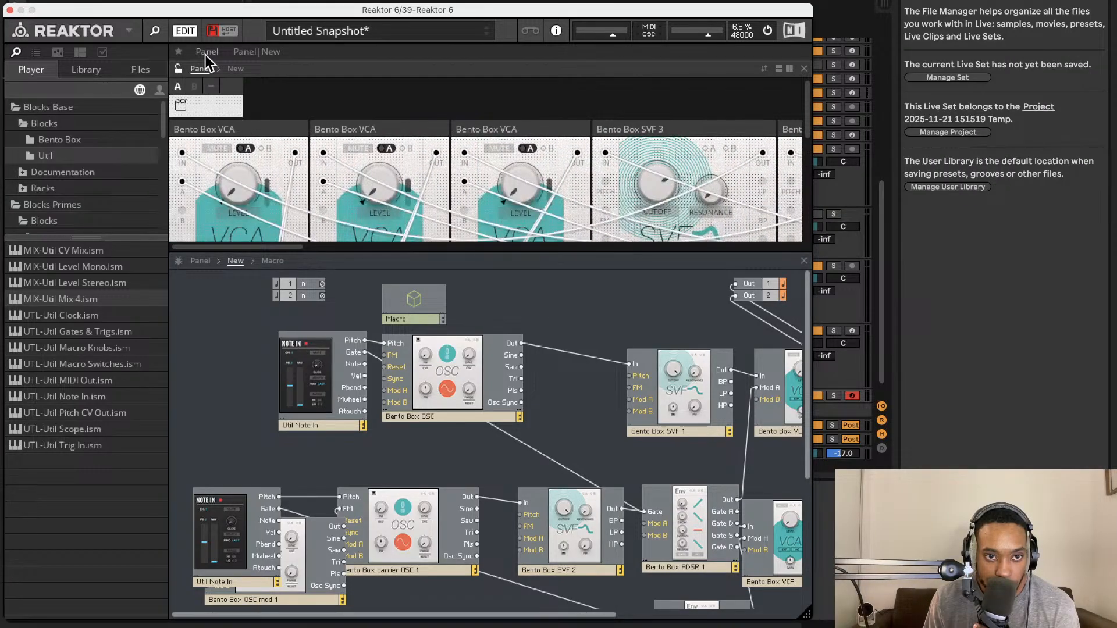
{"action": "left_click", "coordinate": [179, 70]}
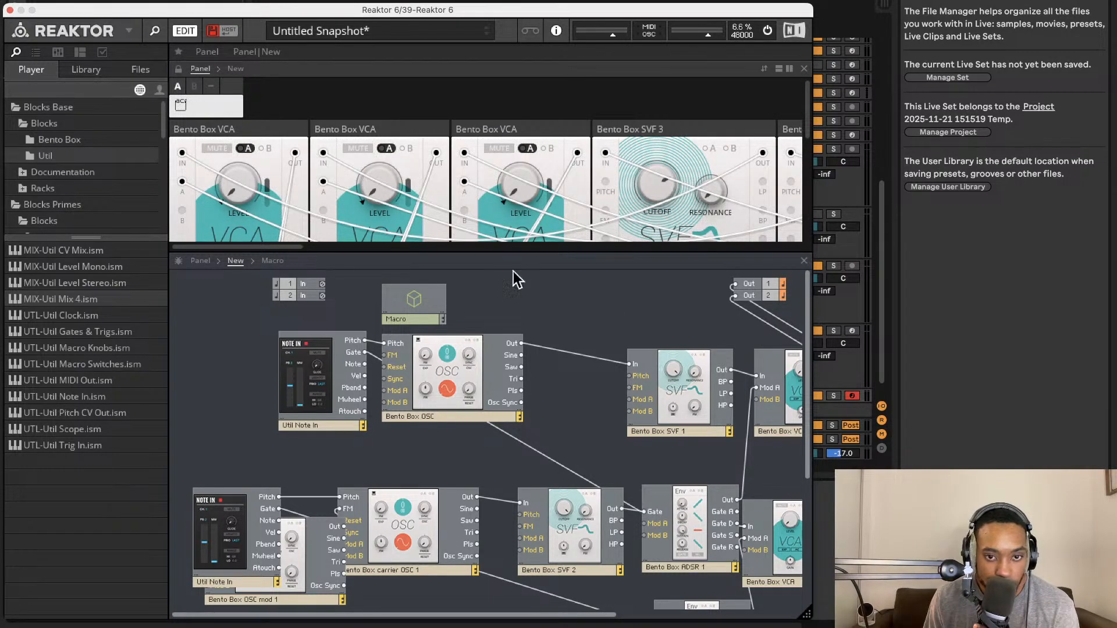
Open the Macro's internal structure
{"action": "double_click", "coordinate": [426, 293]}
{"action": "right_click", "coordinate": [311, 307]}
{"action": "mouse_move", "coordinate": [336, 322]}
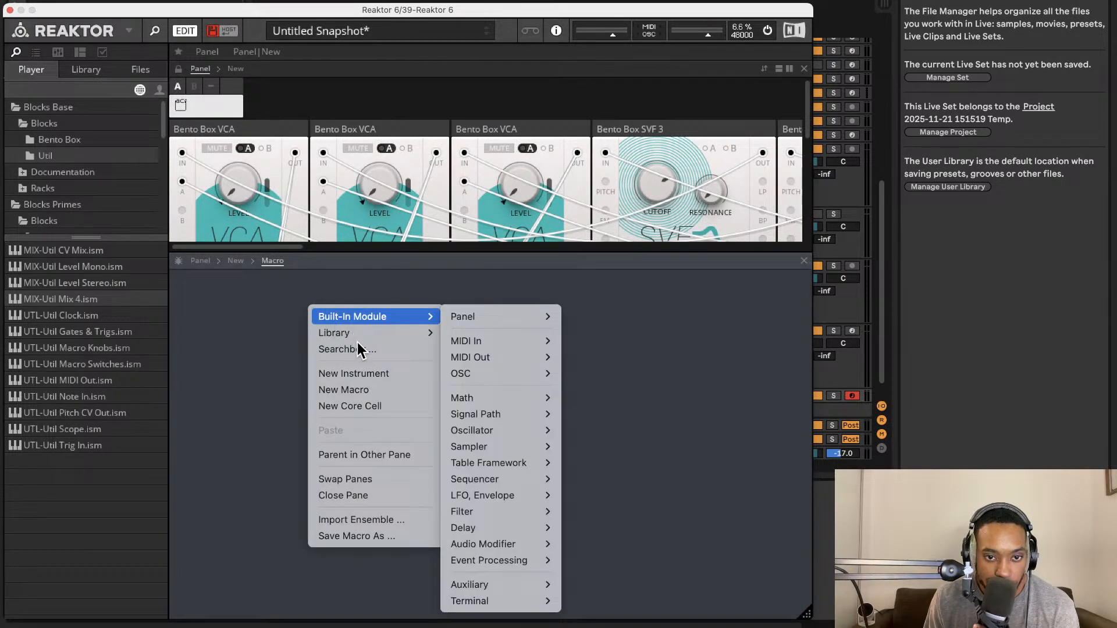
{"action": "left_click", "coordinate": [378, 299]}
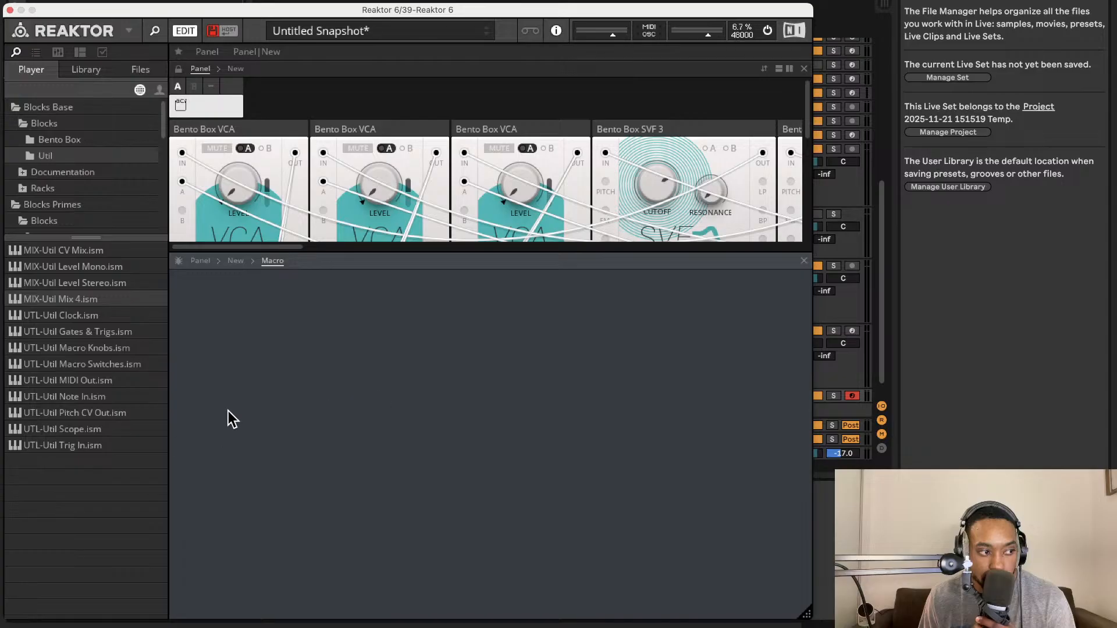
{"action": "right_click", "coordinate": [212, 328]}
{"action": "left_click", "coordinate": [330, 309]}
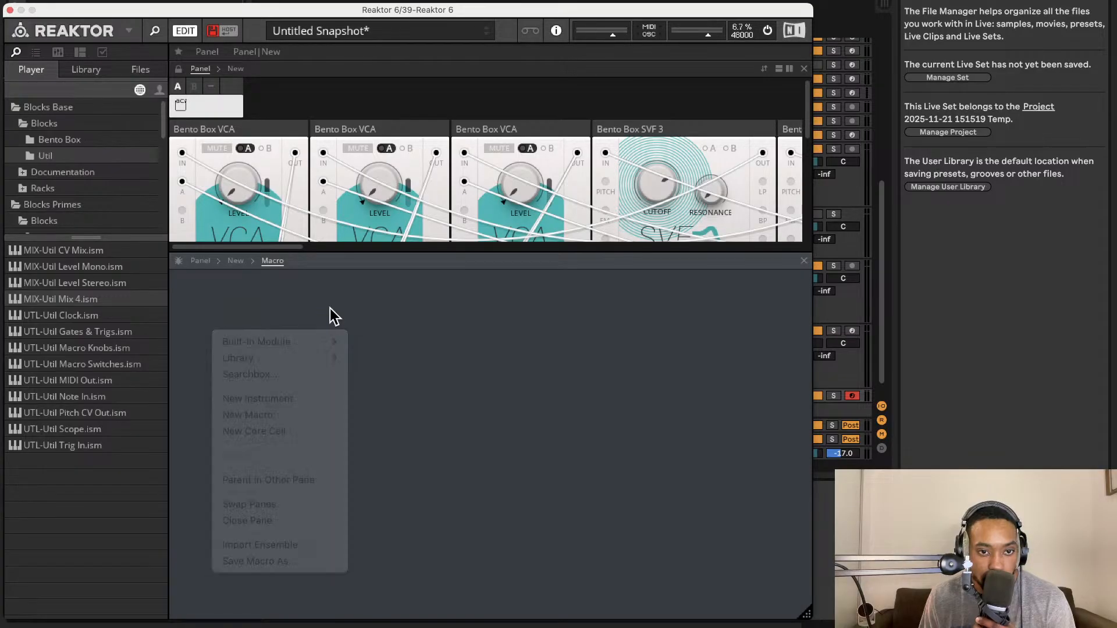
{"action": "right_click", "coordinate": [262, 292]}
{"action": "left_click", "coordinate": [310, 290]}
Try a Stacked Macro inside the Macro and delete it
{"action": "double_click", "coordinate": [313, 297]}
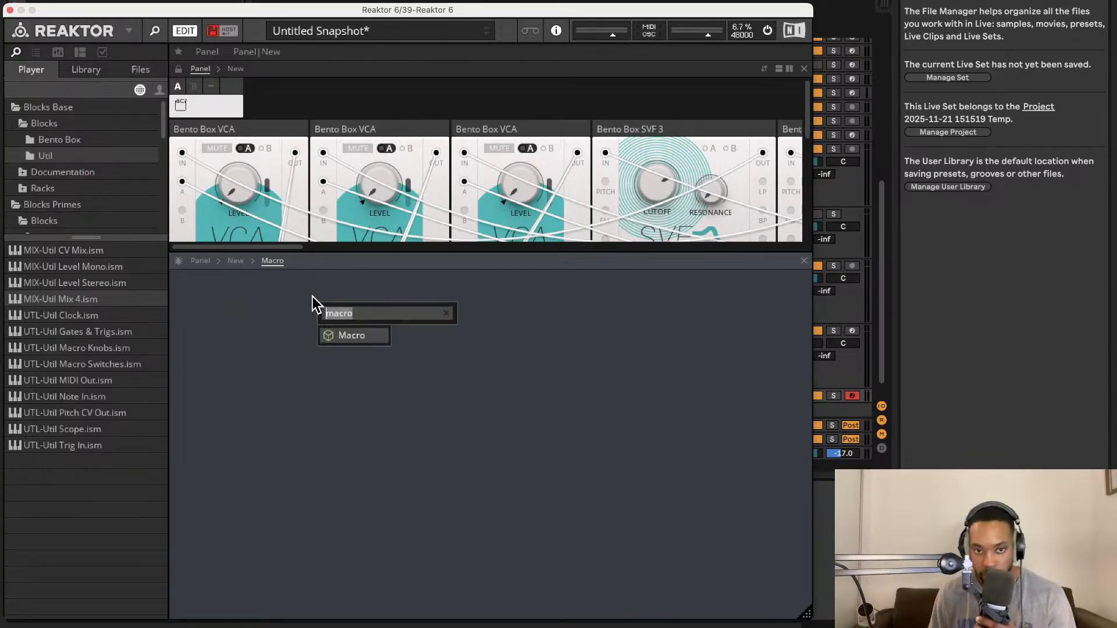
{"action": "key", "text": "BackSpace"}
{"action": "type", "text": "macro v"}
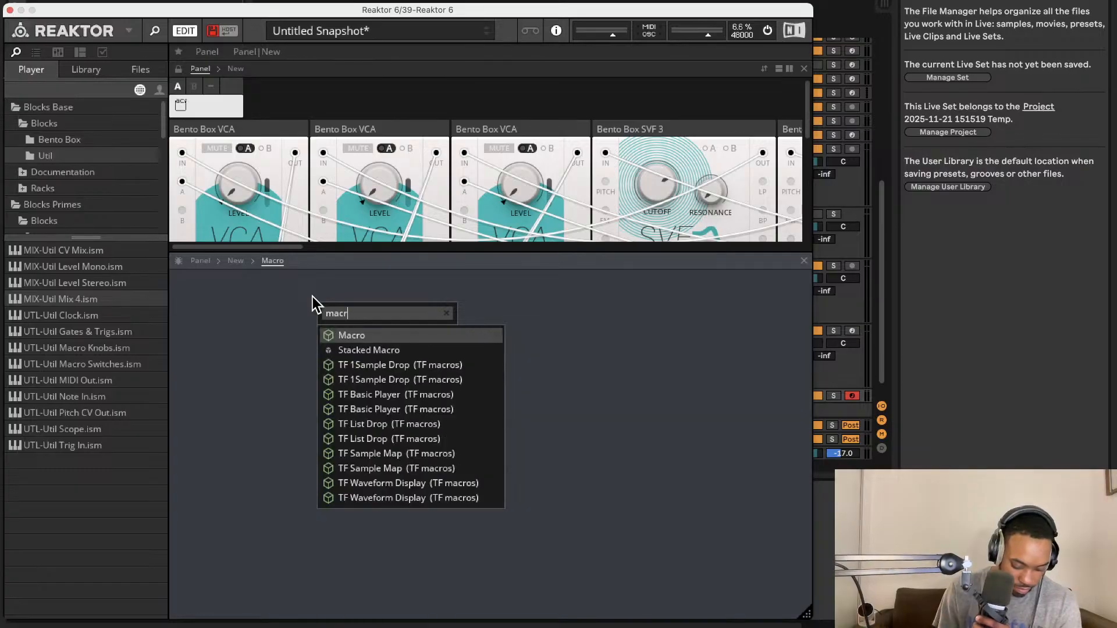
{"action": "key", "text": "BackSpace"}
{"action": "key", "text": "BackSpace"}
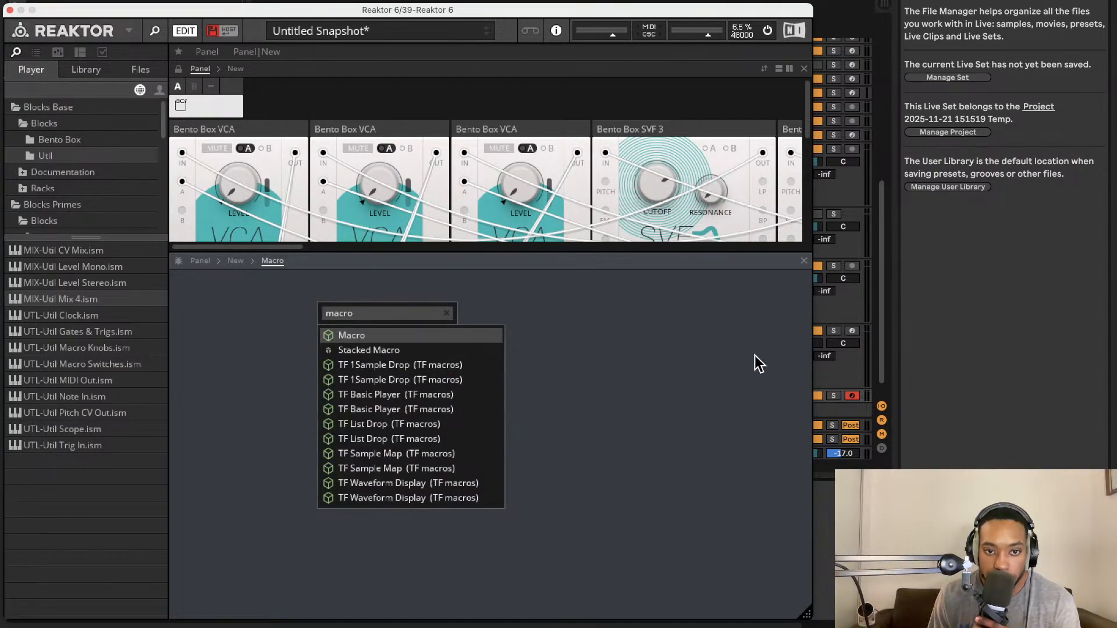
{"action": "left_click", "coordinate": [363, 350]}
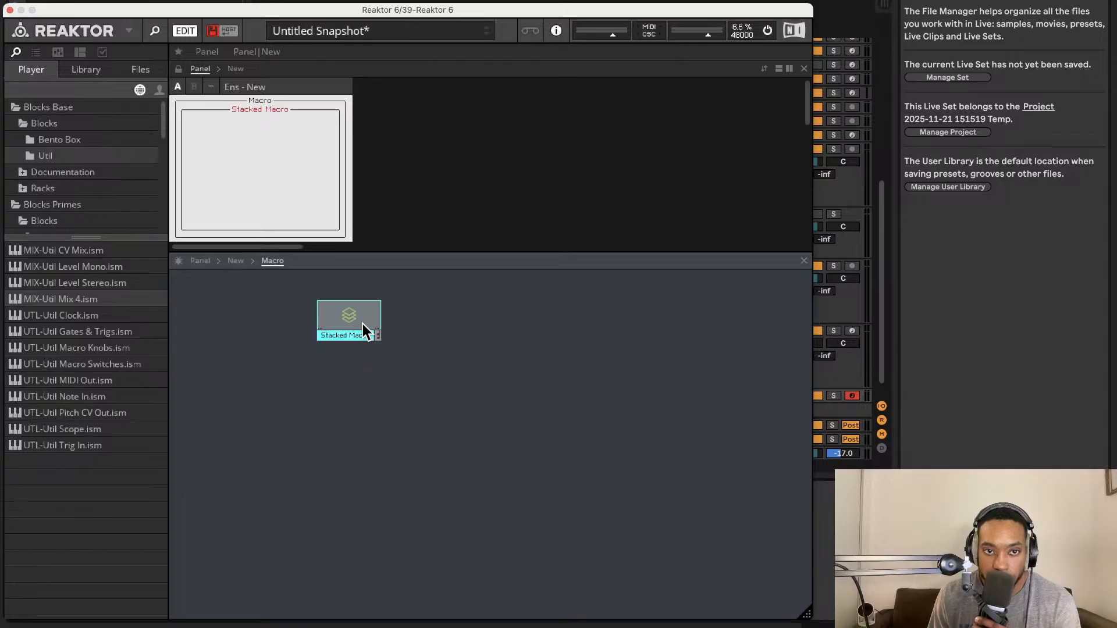
{"action": "key", "text": "Delete"}
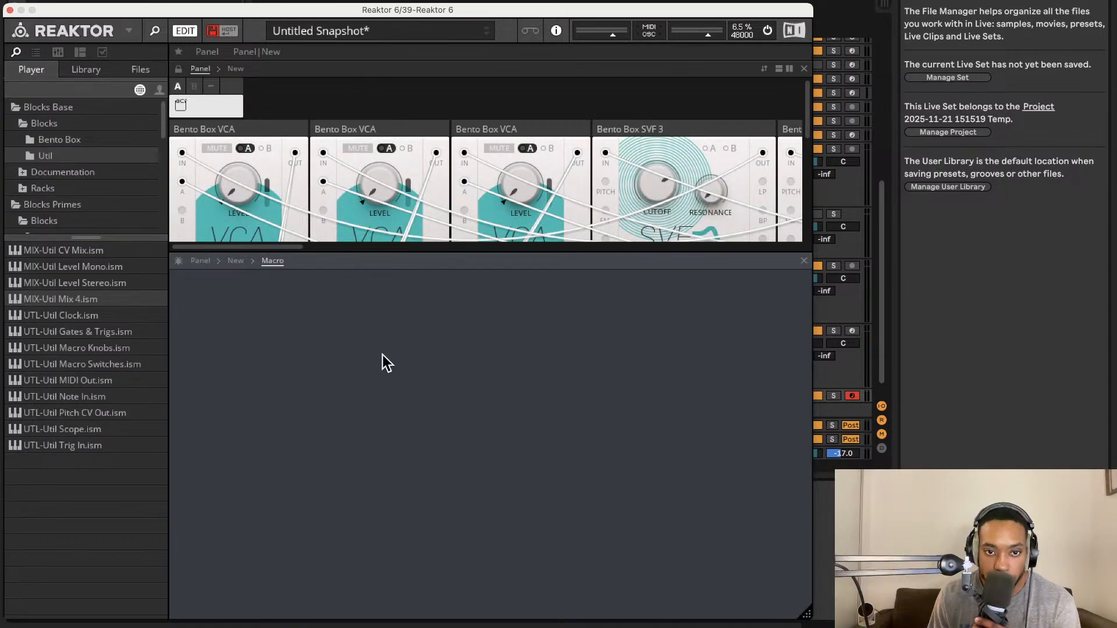
Insert a Knob module inside the Macro and reposition it in the structure
{"action": "right_click", "coordinate": [383, 355]}
{"action": "left_click", "coordinate": [382, 338]}
{"action": "double_click", "coordinate": [383, 338]}
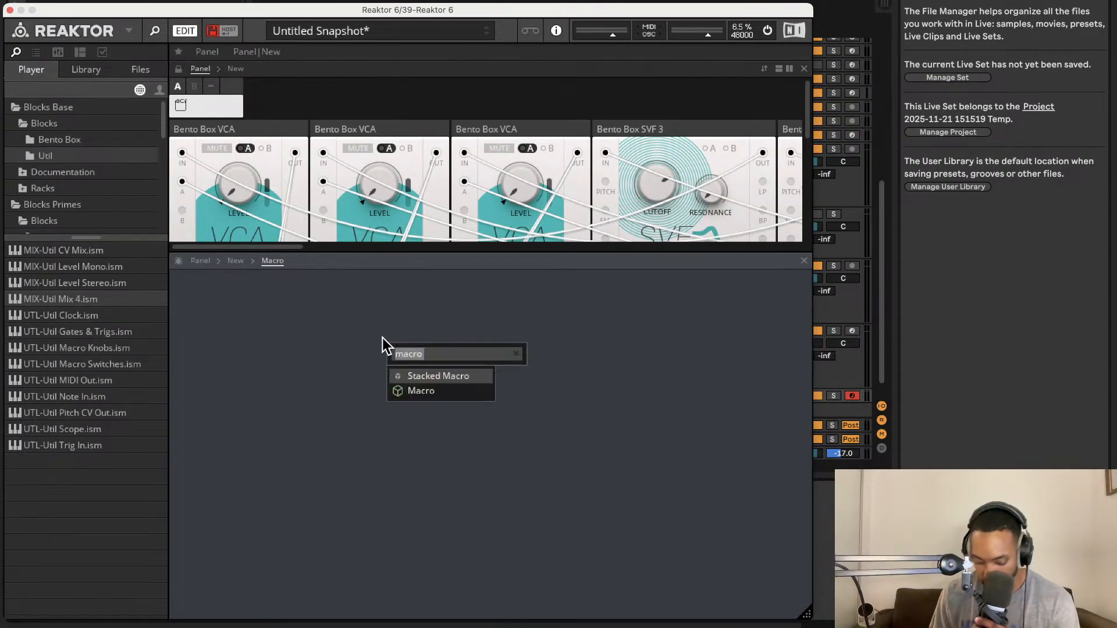
{"action": "type", "text": "kn"}
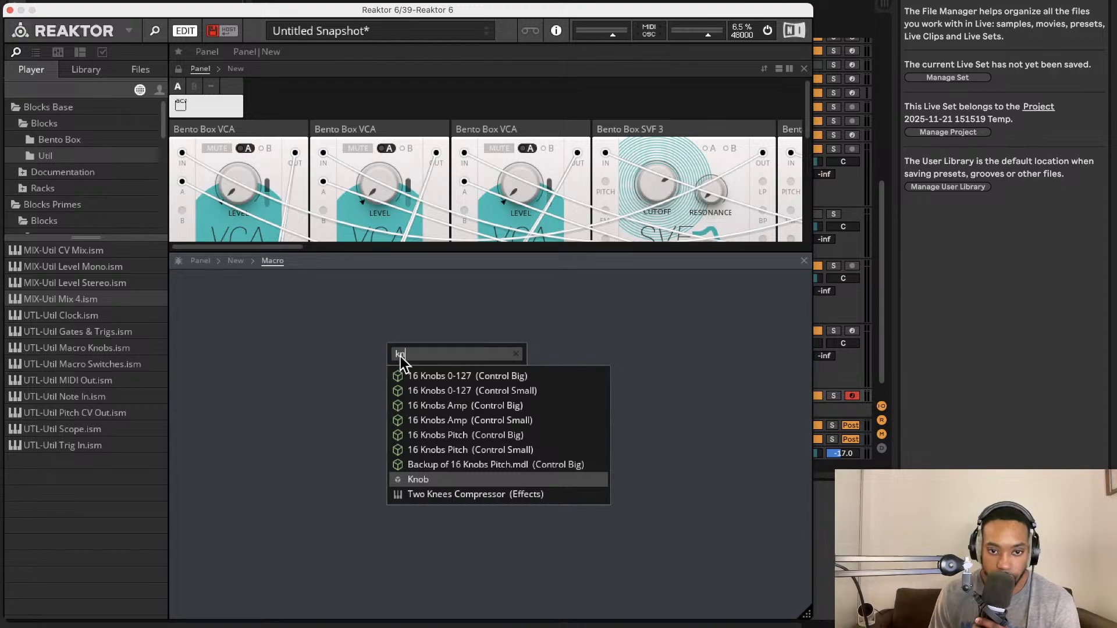
{"action": "left_click", "coordinate": [396, 474]}
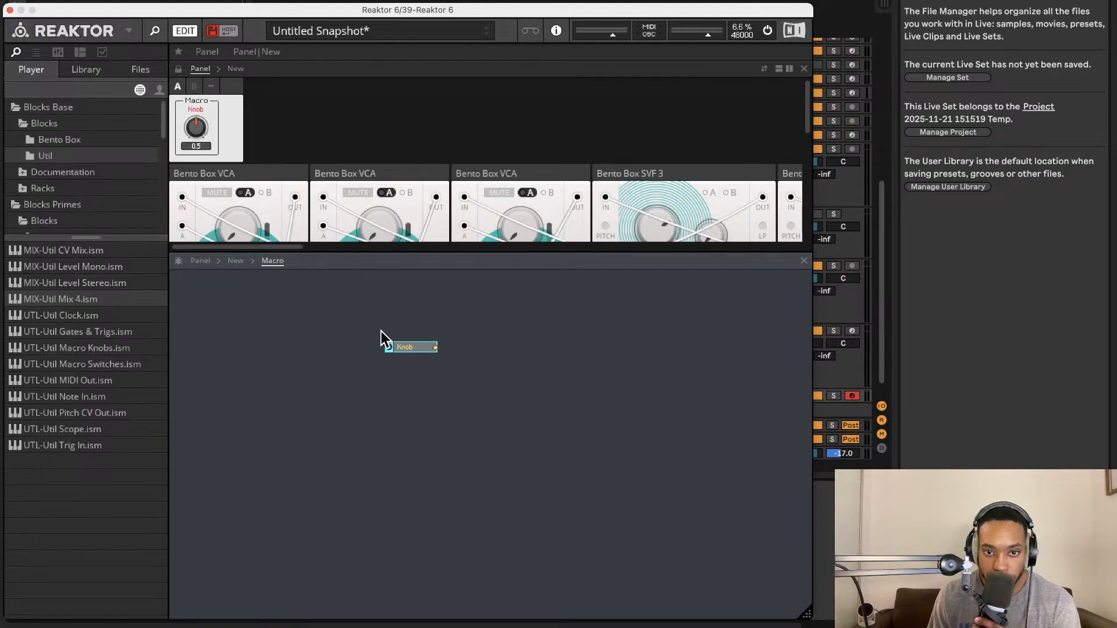
{"action": "left_click_drag", "start_coordinate": [407, 354], "coordinate": [453, 439]}
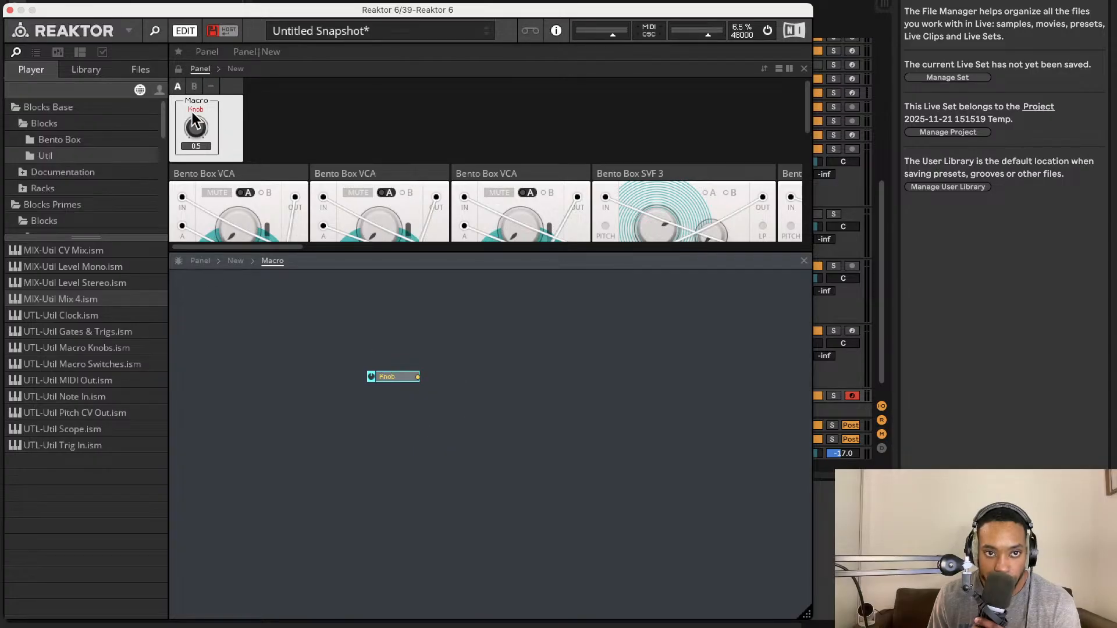
Duplicate the Knob module inside the Macro, set the copy below the original, and delete the copy
{"action": "right_click", "coordinate": [394, 373]}
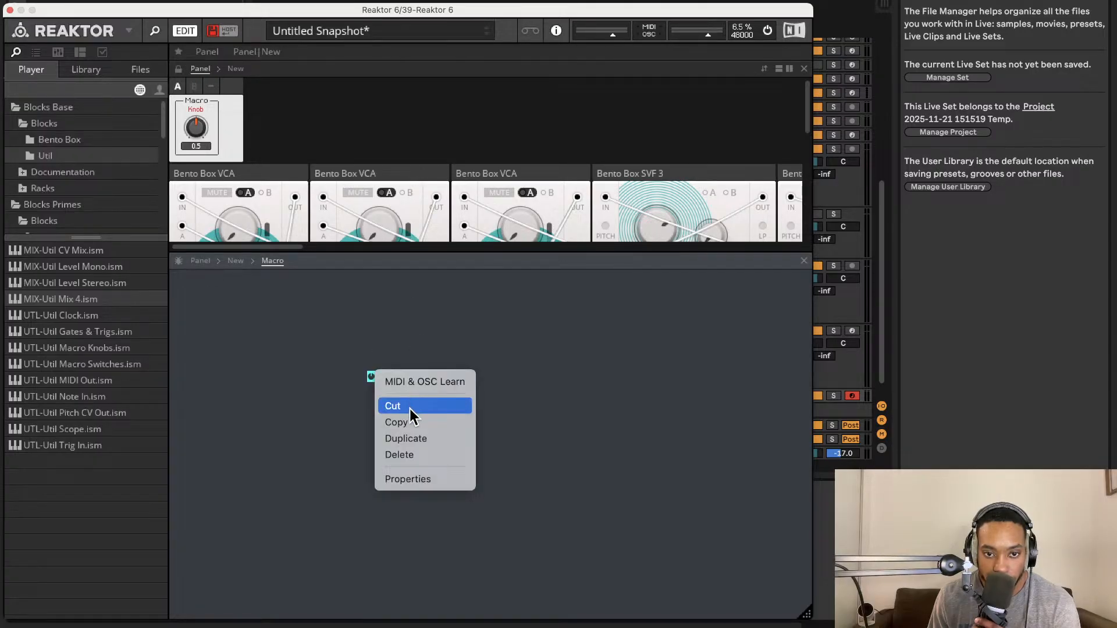
{"action": "left_click", "coordinate": [407, 437]}
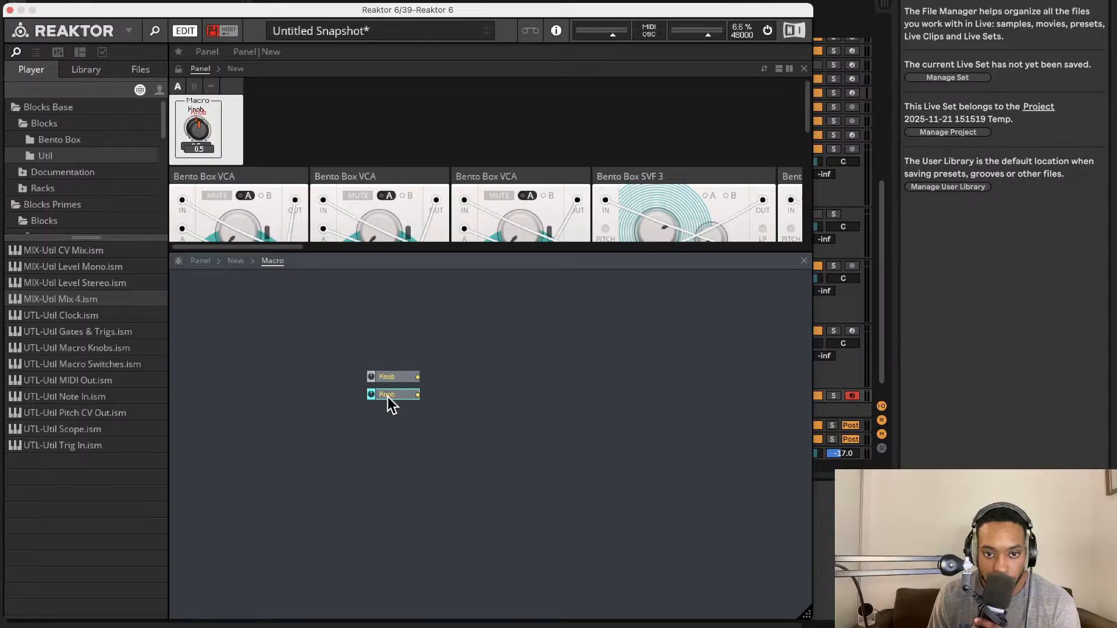
{"action": "left_click_drag", "start_coordinate": [388, 397], "coordinate": [390, 400]}
{"action": "right_click", "coordinate": [400, 417]}
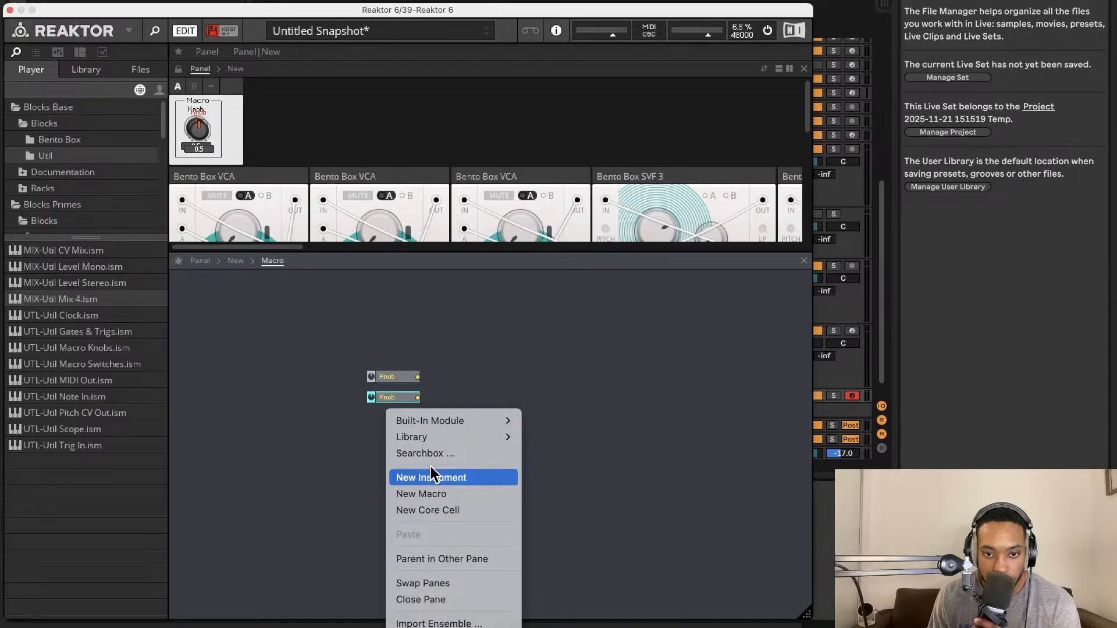
{"action": "left_click", "coordinate": [407, 397]}
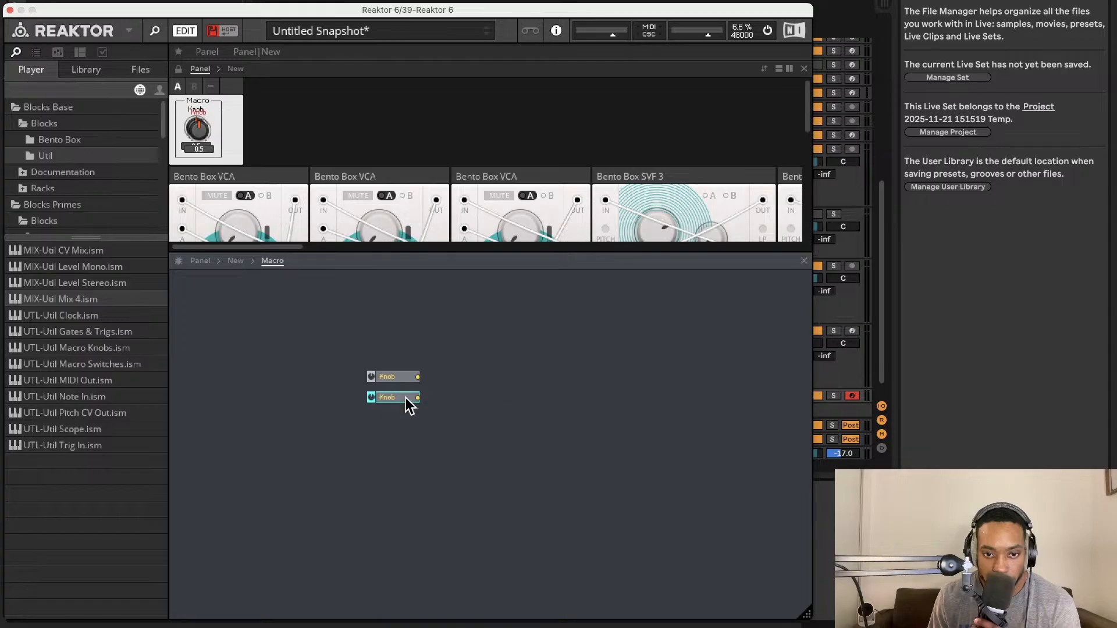
{"action": "right_click", "coordinate": [406, 397]}
{"action": "left_click", "coordinate": [413, 475]}
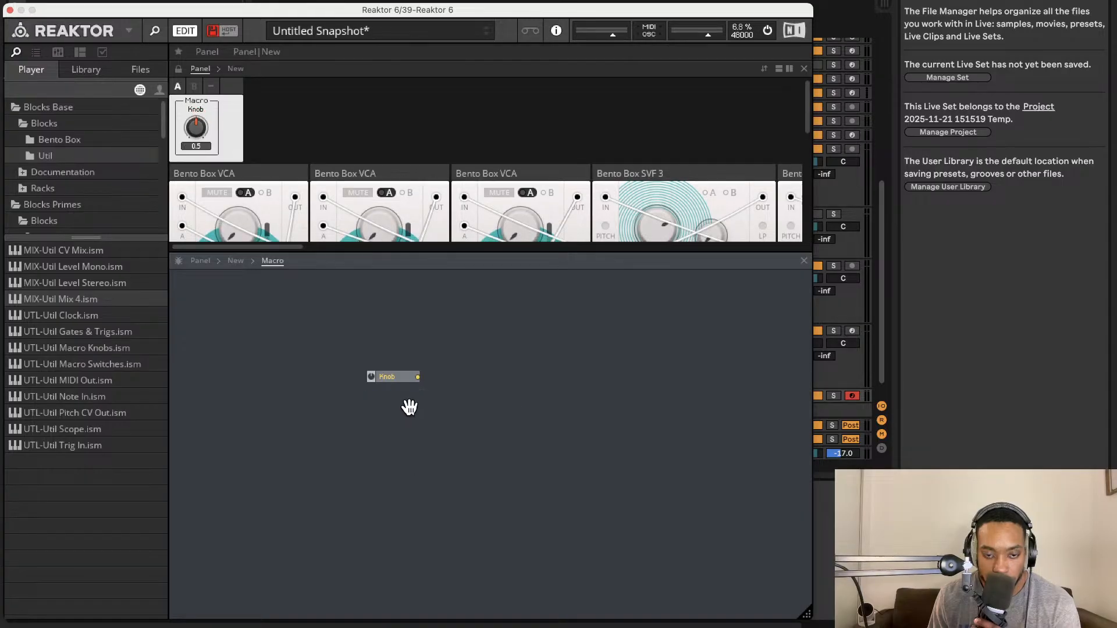
Duplicate the Knob module twice inside the Macro and space the copies out below the original
{"action": "right_click", "coordinate": [344, 415]}
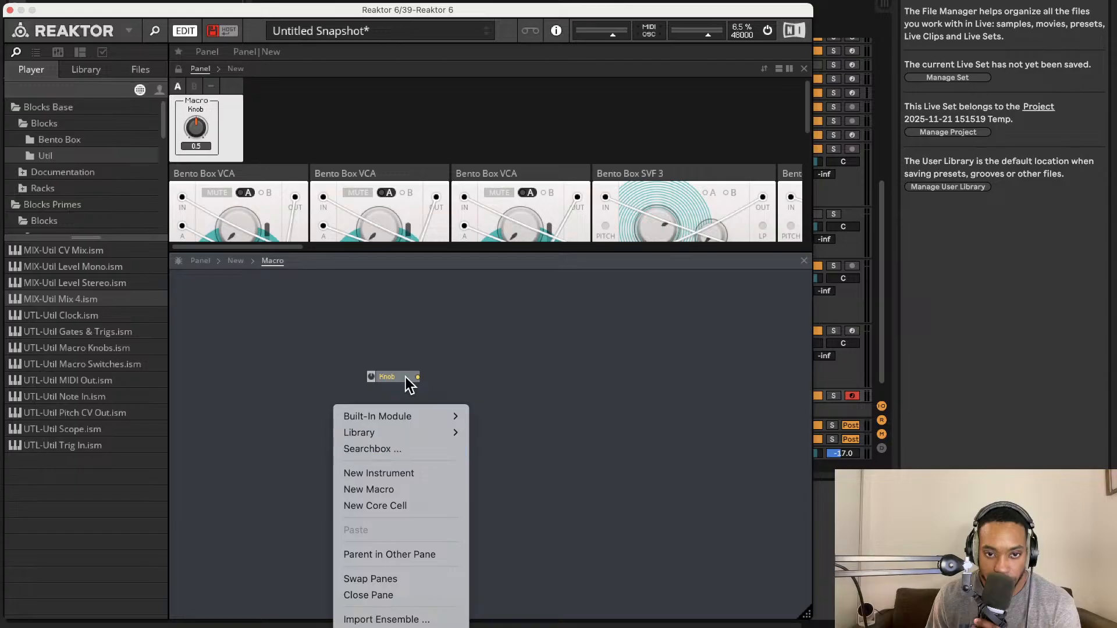
{"action": "right_click", "coordinate": [406, 377]}
{"action": "left_click", "coordinate": [412, 435]}
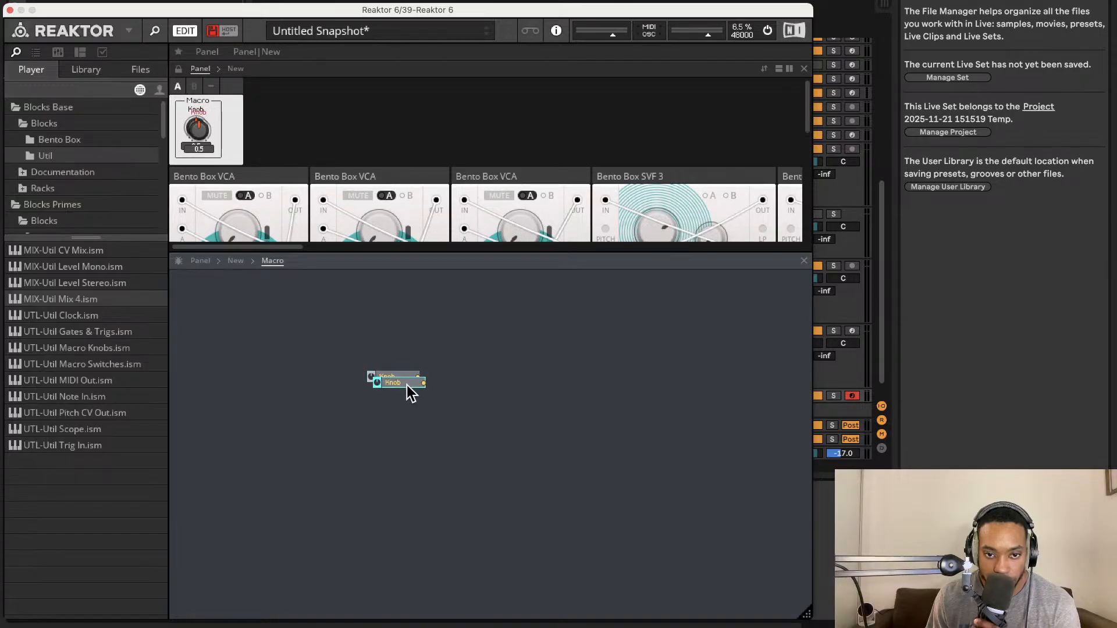
{"action": "right_click", "coordinate": [395, 403]}
{"action": "left_click", "coordinate": [418, 460]}
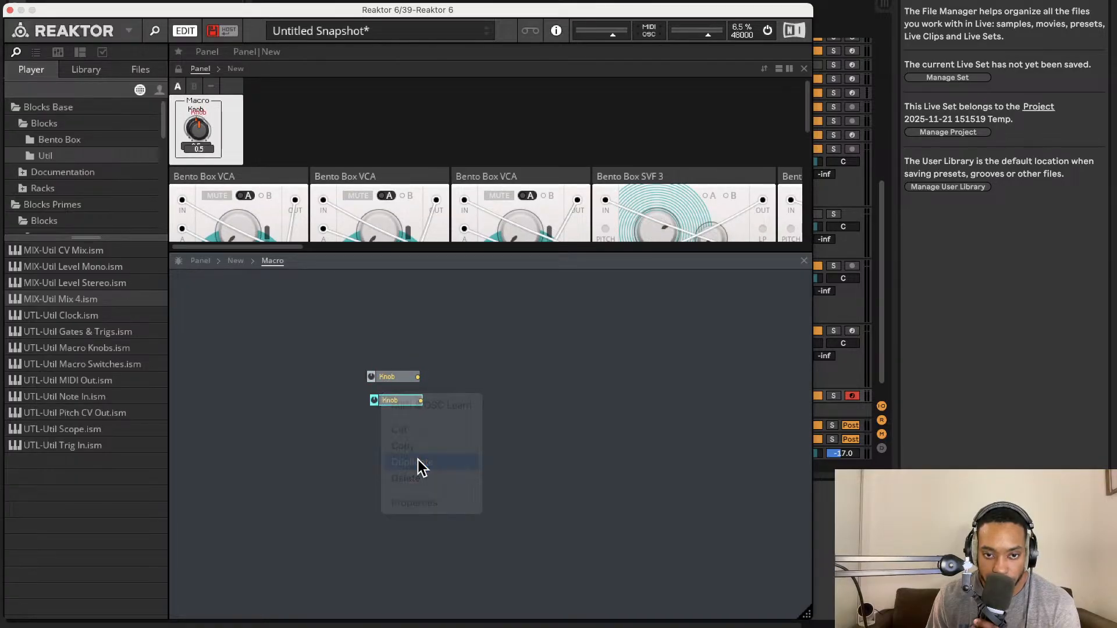
{"action": "left_click_drag", "start_coordinate": [412, 414], "coordinate": [409, 436]}
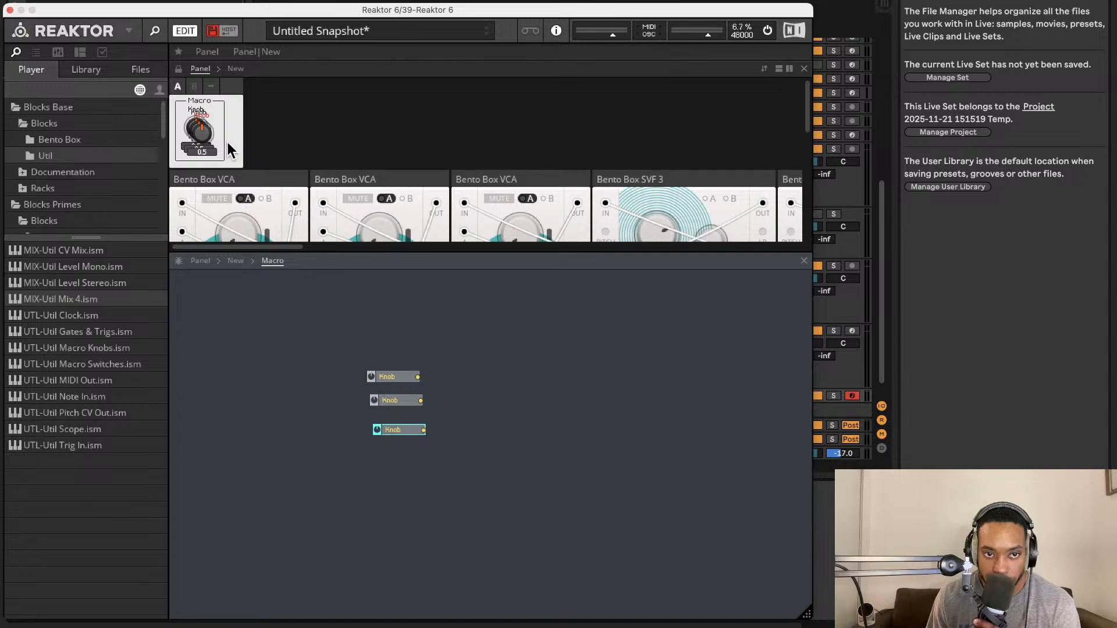
Unlock the panel layout and arrange the three overlapping knobs side by side in a row
{"action": "left_click", "coordinate": [208, 124]}
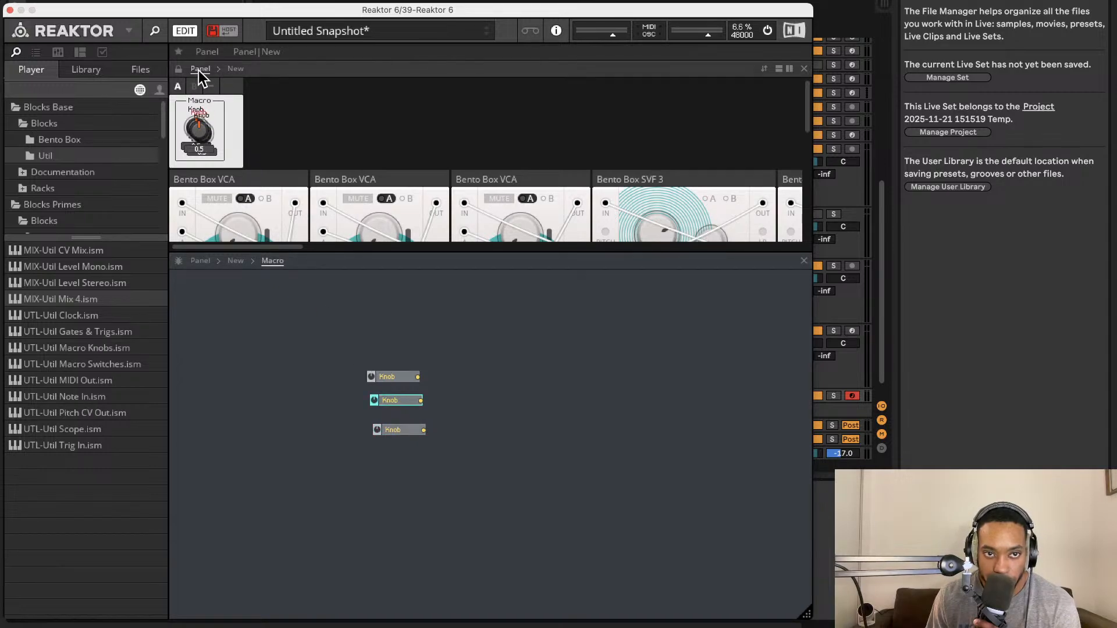
{"action": "left_click_drag", "start_coordinate": [197, 114], "coordinate": [283, 114]}
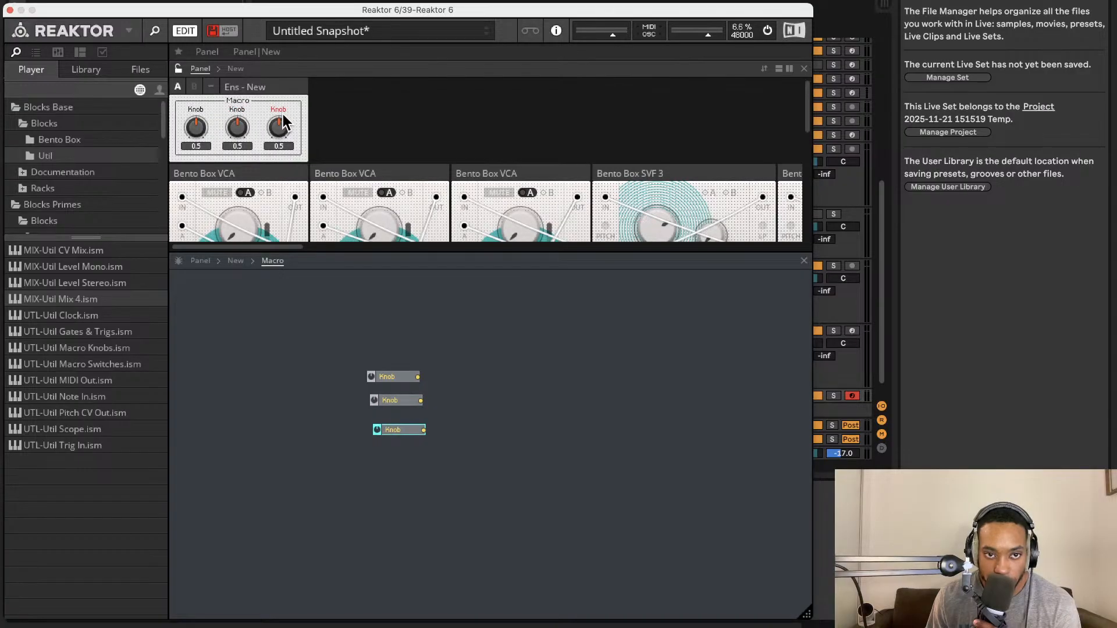
{"action": "left_click", "coordinate": [386, 347]}
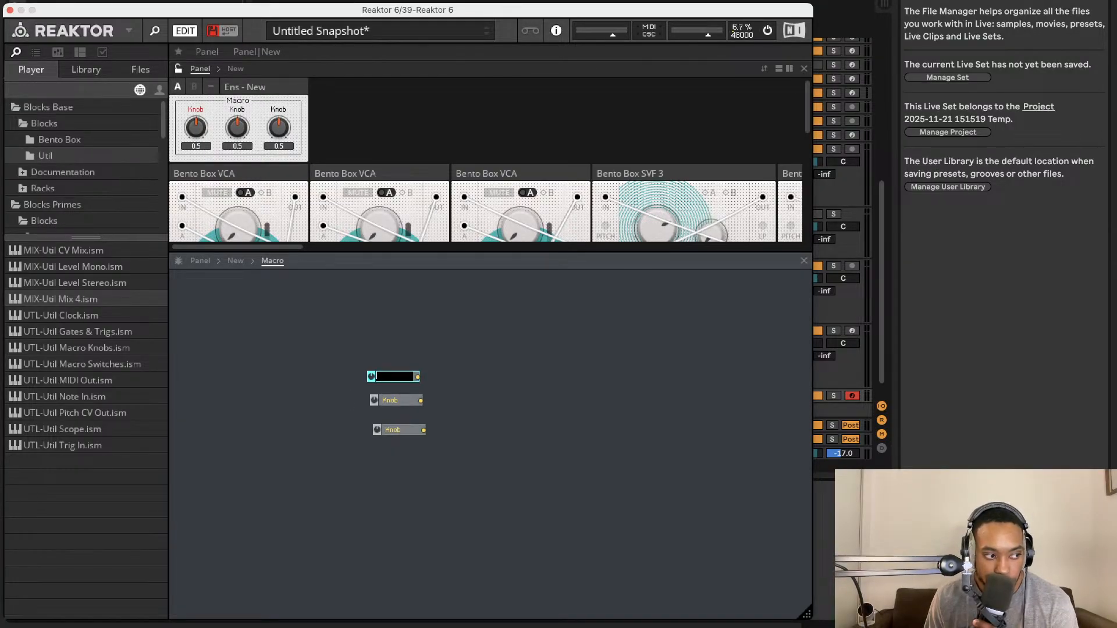
Clear the first Knob's label and start MIDI & OSC Learn for it
{"action": "right_click", "coordinate": [405, 376]}
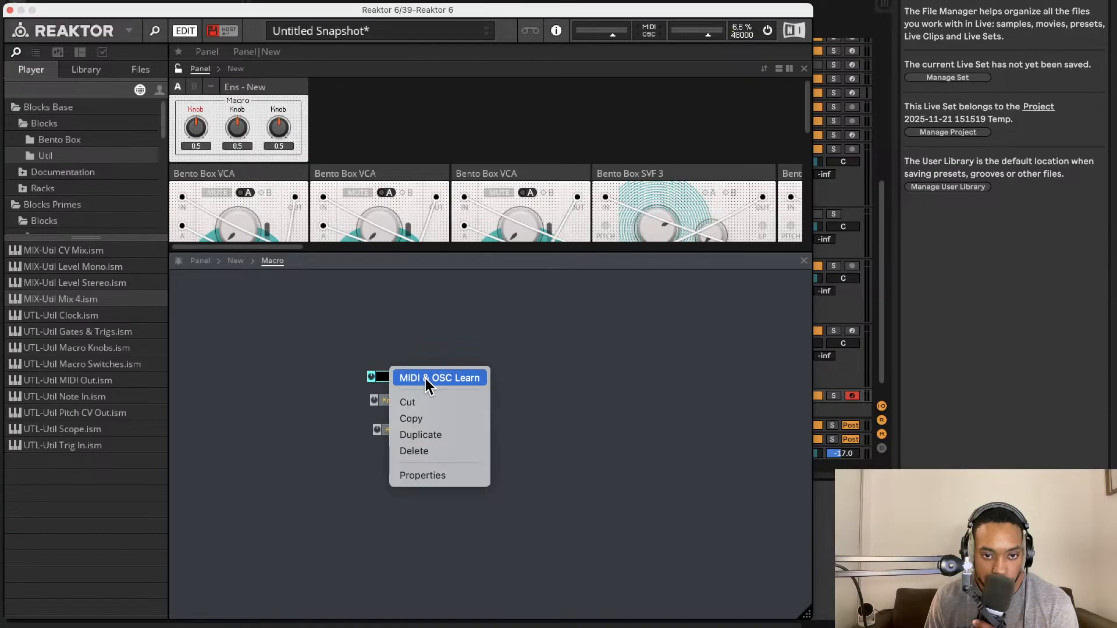
{"action": "left_click", "coordinate": [425, 379]}
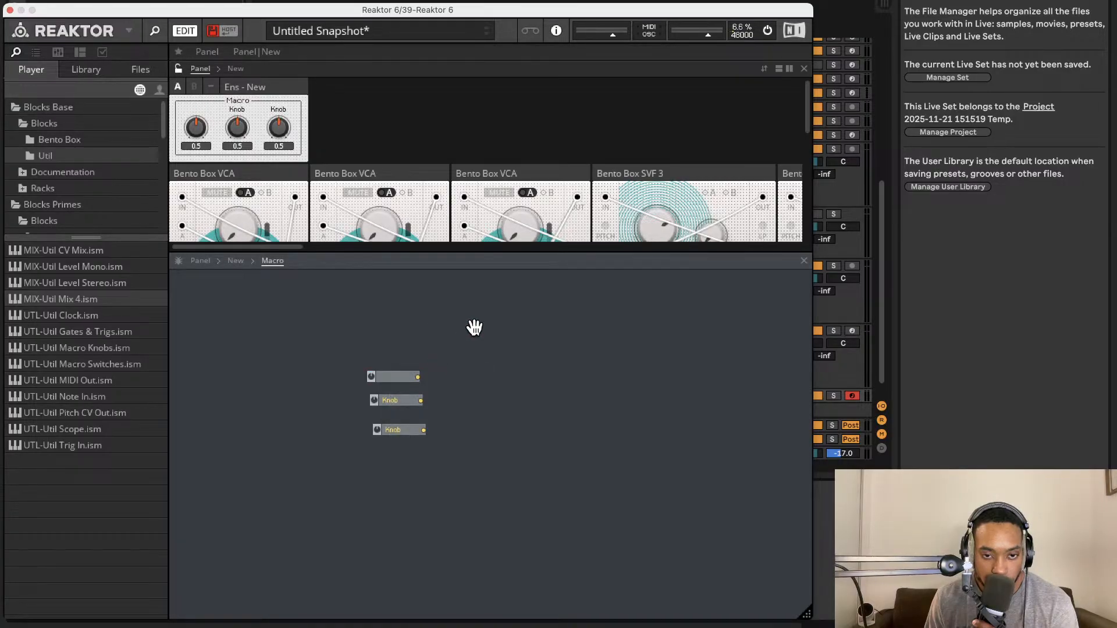
{"action": "right_click", "coordinate": [411, 376]}
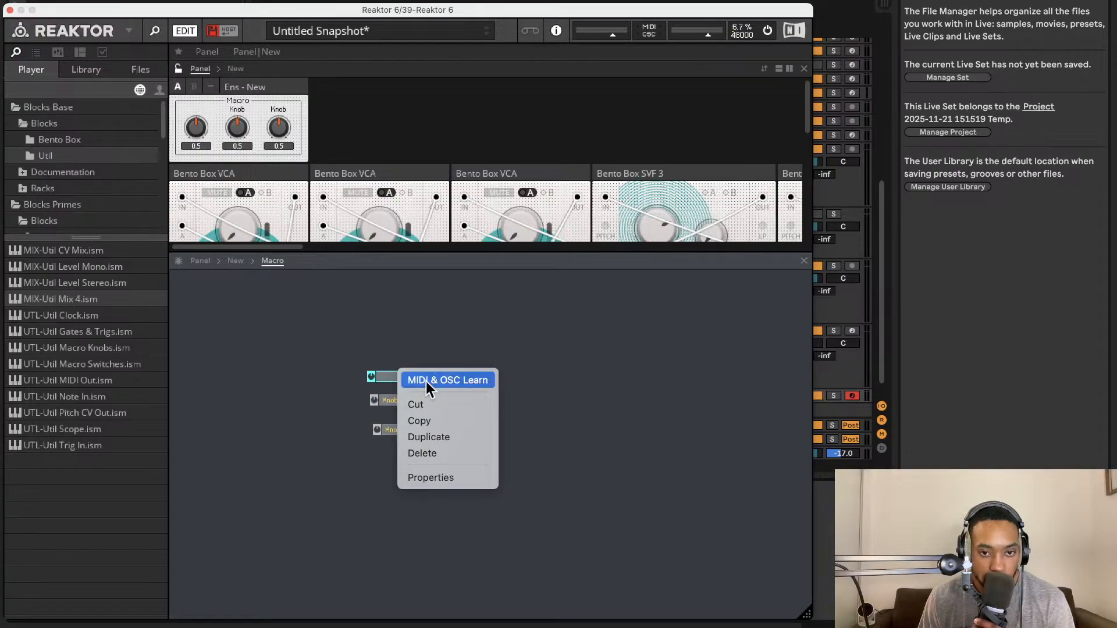
{"action": "left_click", "coordinate": [425, 323]}
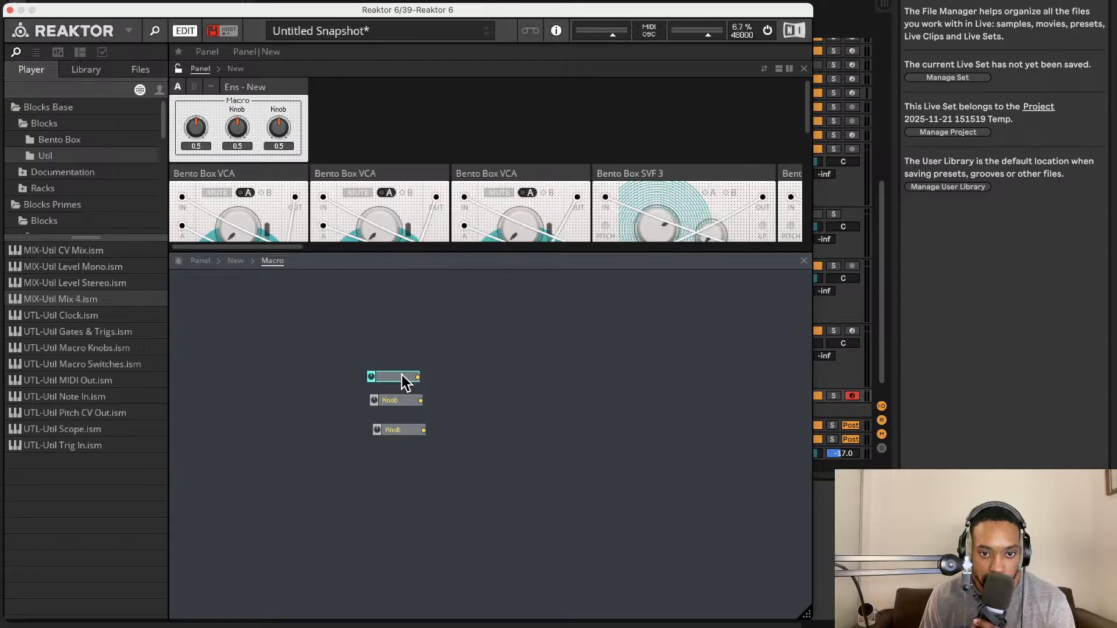
Delete all three Knob modules from the Macro and lock the panel layout
{"action": "left_click_drag", "start_coordinate": [402, 375], "coordinate": [401, 372]}
{"action": "left_click_drag", "start_coordinate": [401, 325], "coordinate": [432, 486]}
{"action": "key", "text": "Delete"}
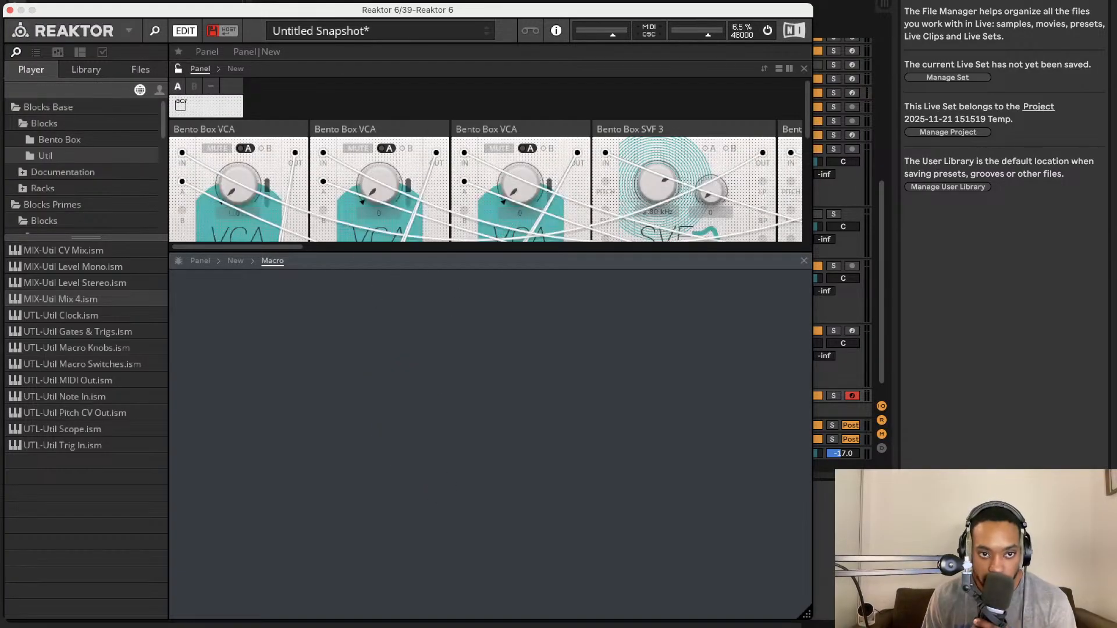
{"action": "left_click", "coordinate": [178, 69]}
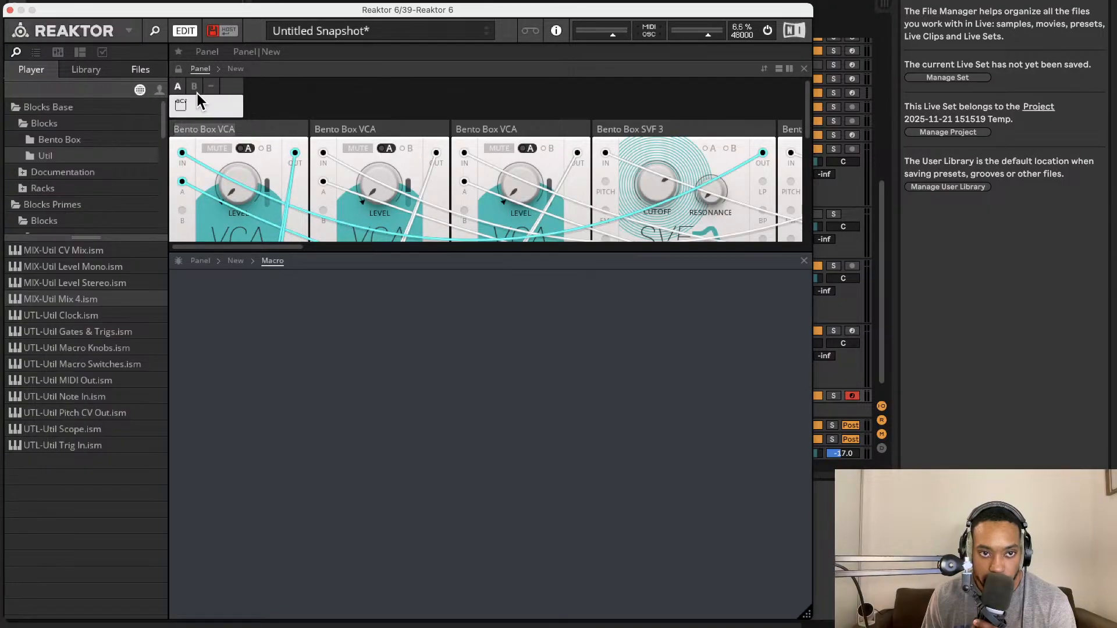
Show the structure containing the Macro beside its internals and move the Macro above Bento Box SVF 1
{"action": "left_click", "coordinate": [236, 70]}
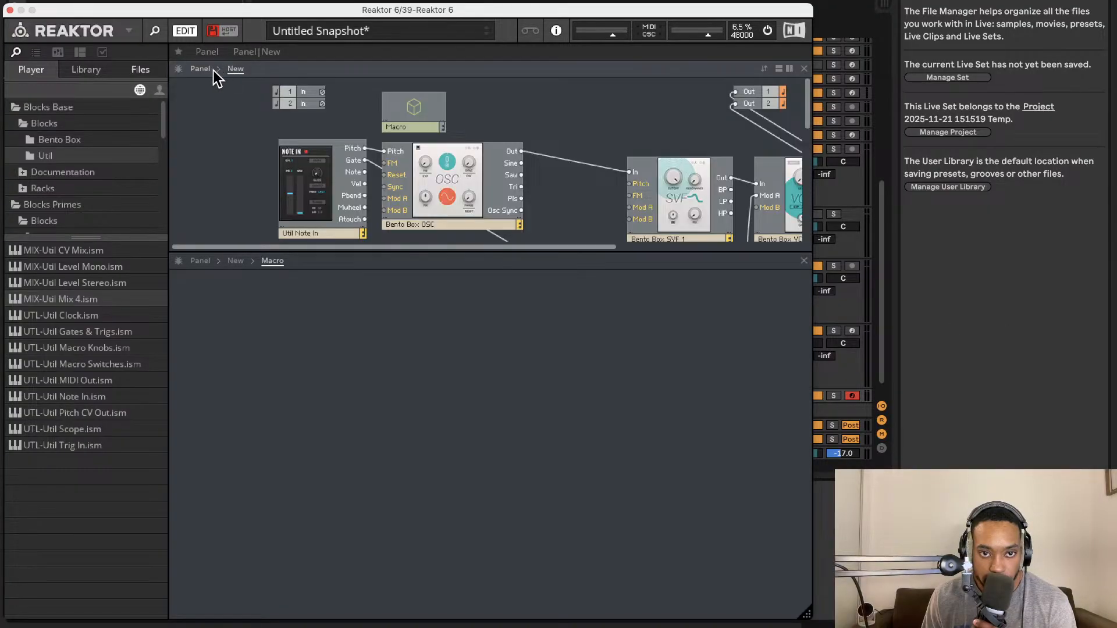
{"action": "left_click", "coordinate": [211, 70]}
{"action": "left_click", "coordinate": [230, 70]}
{"action": "scroll", "coordinate": [393, 205], "scroll_direction": "down", "scroll_amount": 4}
{"action": "scroll", "coordinate": [404, 198], "scroll_direction": "right", "scroll_amount": 5}
{"action": "scroll", "coordinate": [406, 198], "scroll_direction": "up", "scroll_amount": 2}
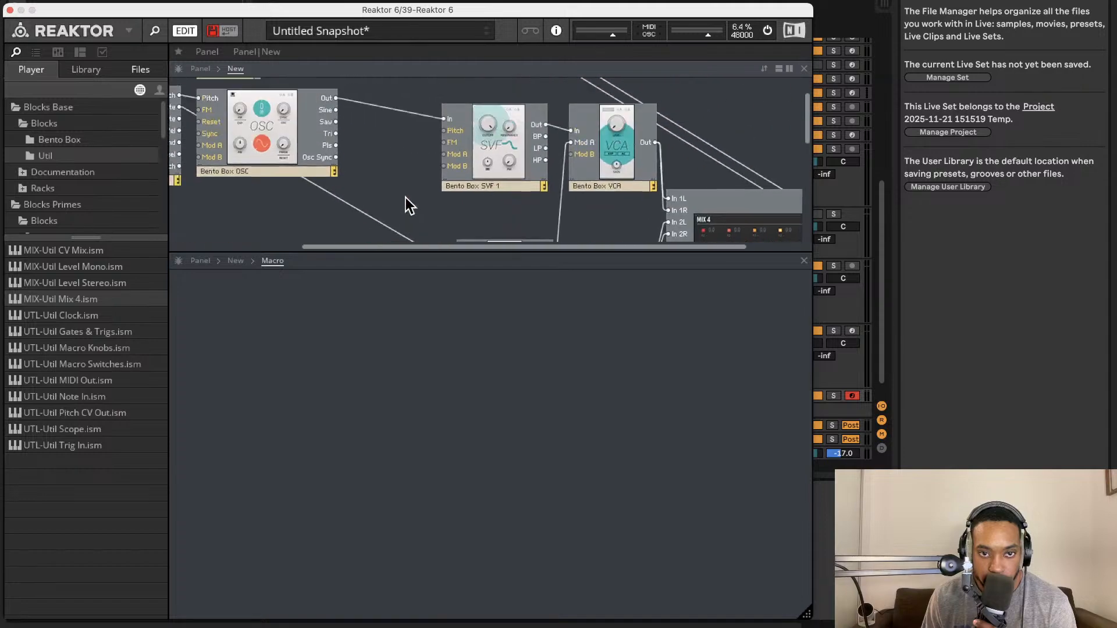
{"action": "scroll", "coordinate": [378, 186], "scroll_direction": "up", "scroll_amount": 2}
{"action": "scroll", "coordinate": [325, 157], "scroll_direction": "left", "scroll_amount": 1}
{"action": "left_click_drag", "start_coordinate": [242, 111], "coordinate": [521, 122]}
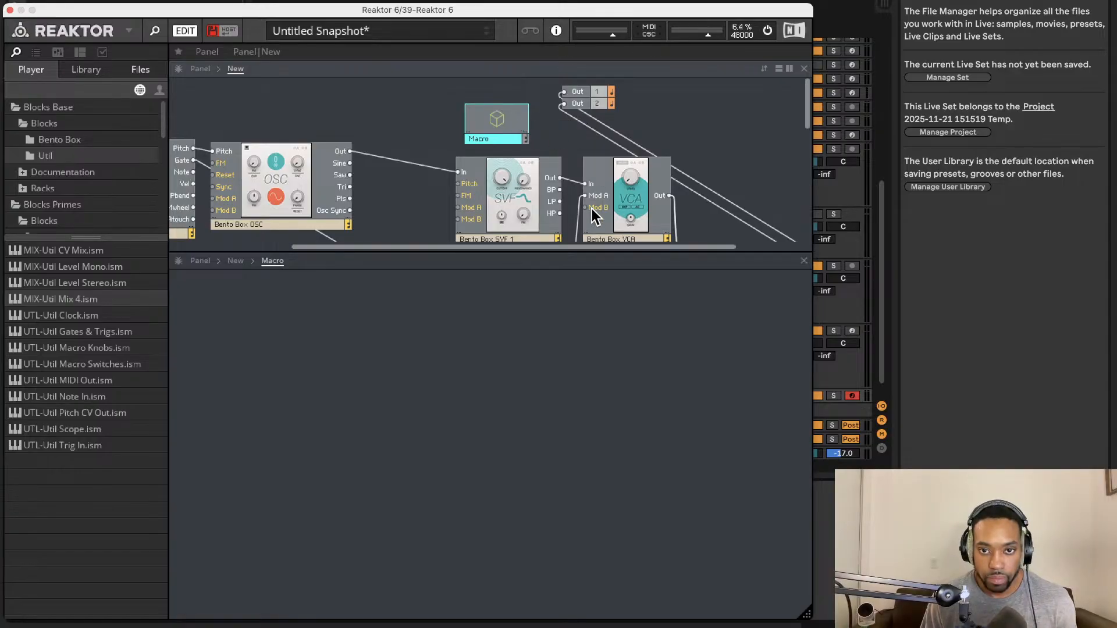
Wire a new Macro output to the first Bento Box VCA's Mod B input and place the Macro above that VCA
{"action": "left_click_drag", "start_coordinate": [521, 117], "coordinate": [521, 118]}
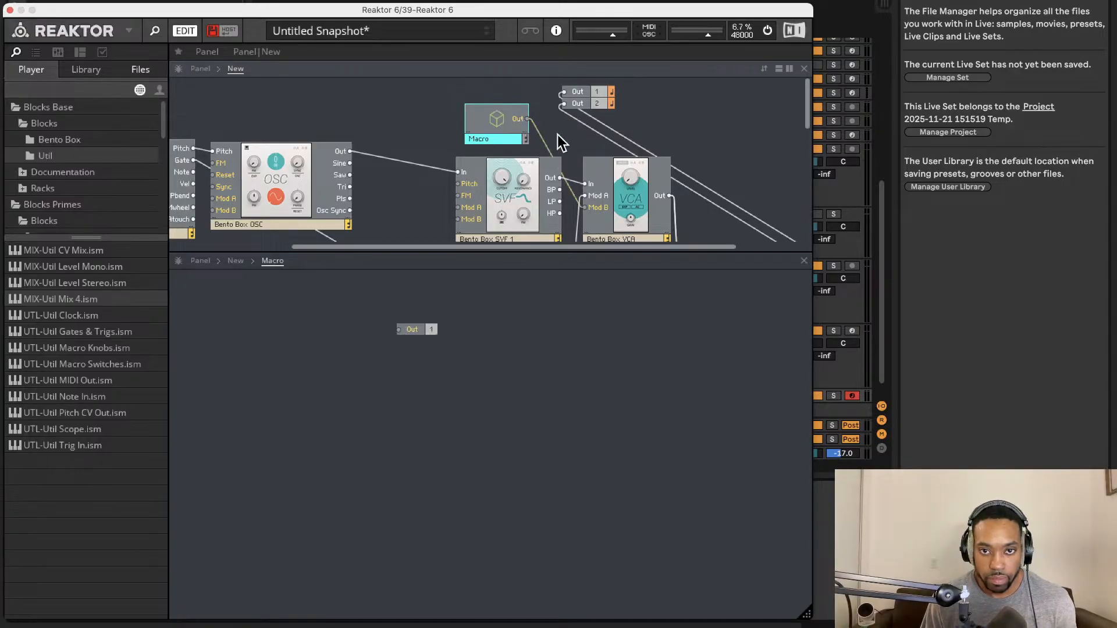
{"action": "scroll", "coordinate": [585, 184], "scroll_direction": "down", "scroll_amount": 2}
{"action": "scroll", "coordinate": [605, 229], "scroll_direction": "down", "scroll_amount": 3}
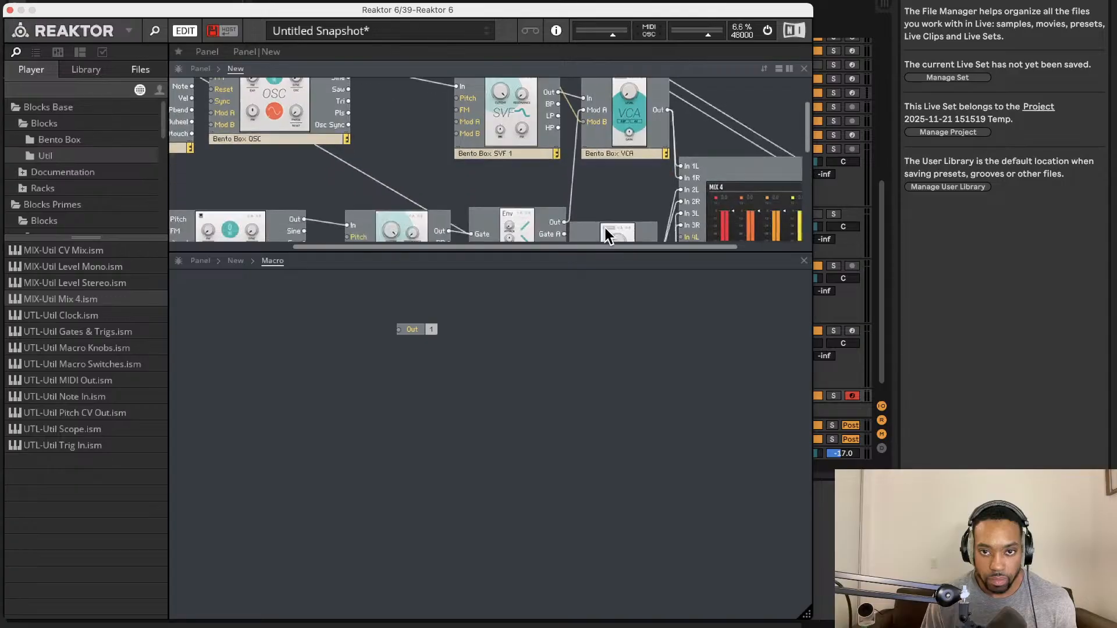
{"action": "scroll", "coordinate": [605, 228], "scroll_direction": "up", "scroll_amount": 4}
{"action": "scroll", "coordinate": [605, 228], "scroll_direction": "right", "scroll_amount": 2}
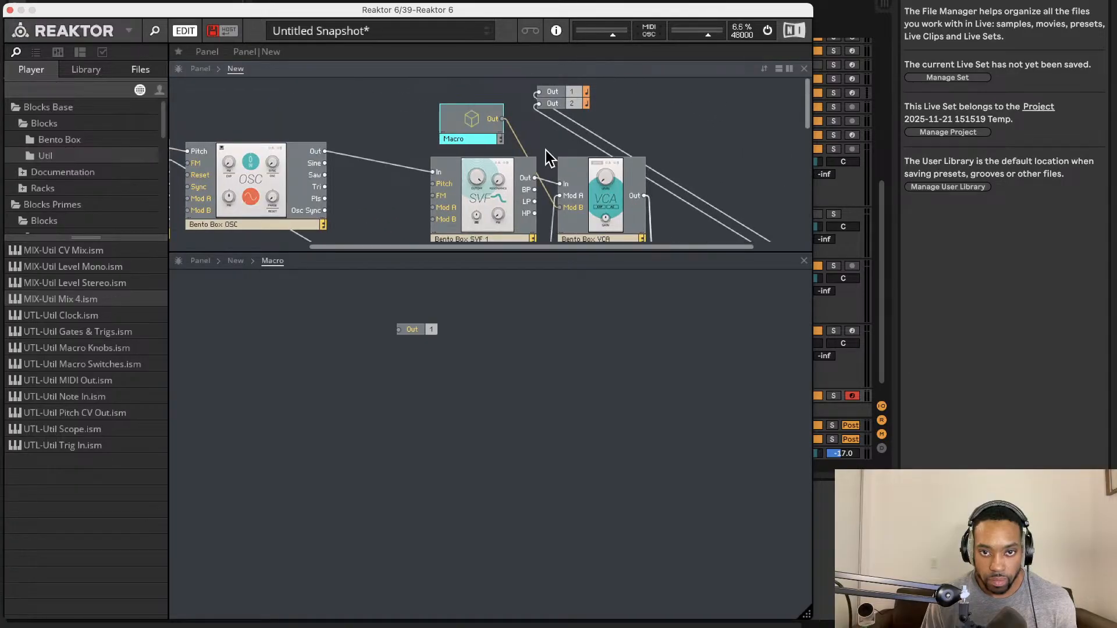
{"action": "left_click_drag", "start_coordinate": [480, 129], "coordinate": [735, 136]}
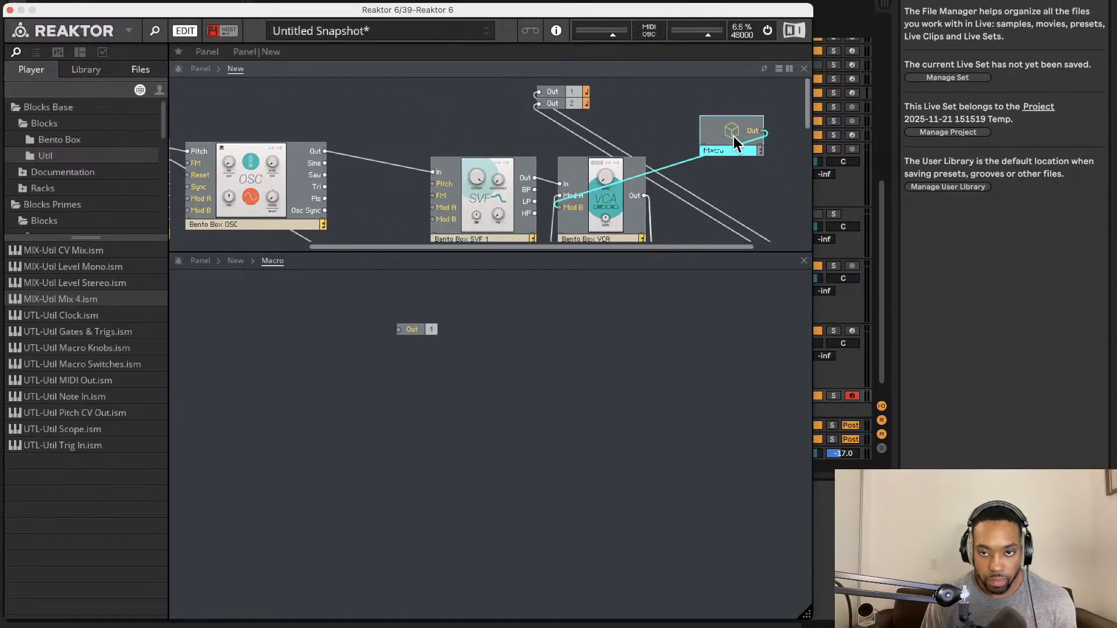
{"action": "scroll", "coordinate": [647, 175], "scroll_direction": "down", "scroll_amount": 3}
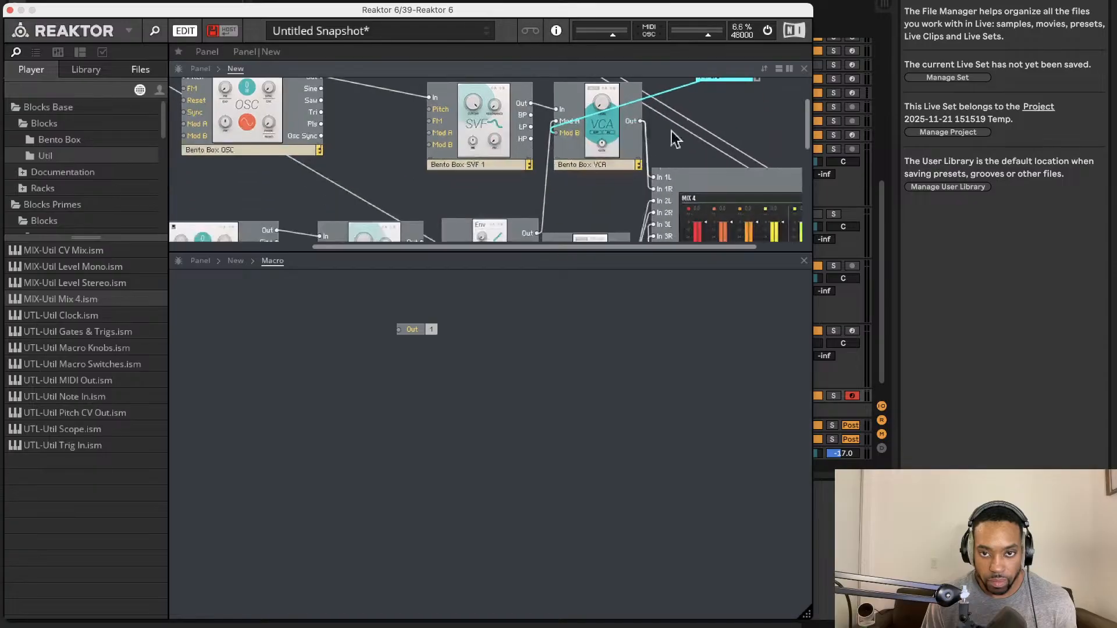
{"action": "scroll", "coordinate": [710, 122], "scroll_direction": "up", "scroll_amount": 2}
{"action": "left_click_drag", "start_coordinate": [724, 106], "coordinate": [537, 96]}
Feed Bento Box SVF 1's output into a new Macro input and wire the In terminal to the Out terminal inside
{"action": "left_click_drag", "start_coordinate": [427, 330], "coordinate": [344, 330]}
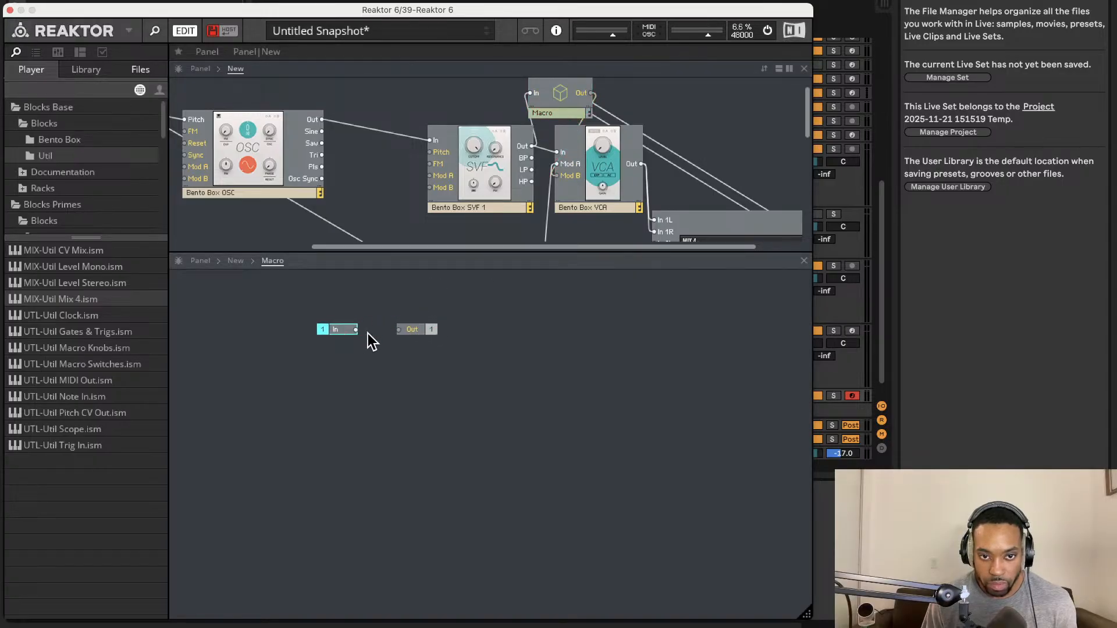
{"action": "left_click", "coordinate": [407, 330]}
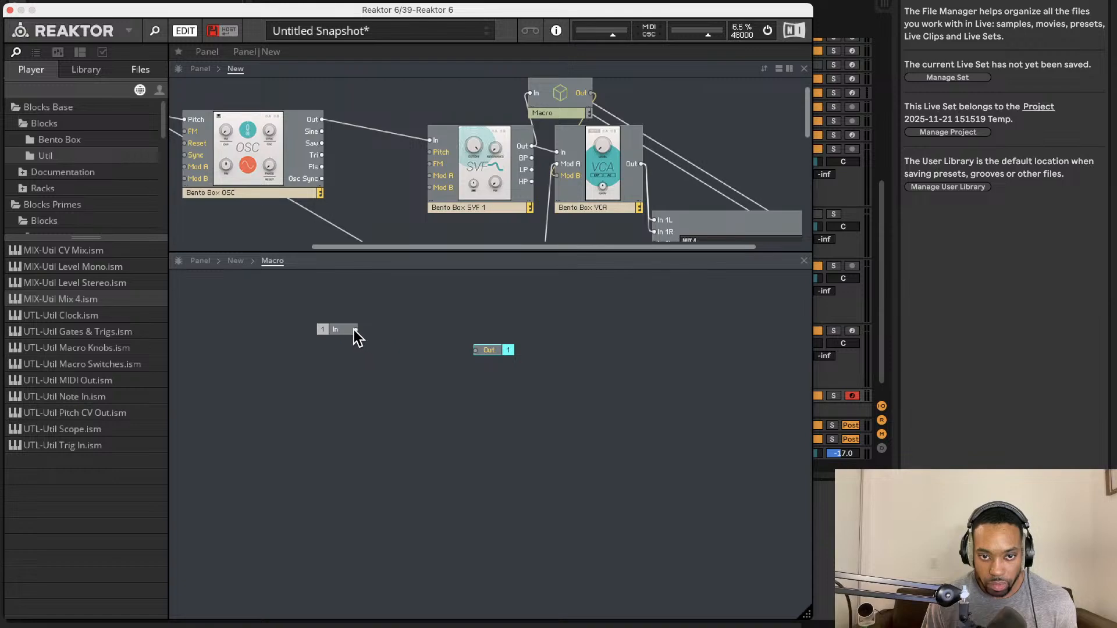
{"action": "left_click_drag", "start_coordinate": [355, 330], "coordinate": [475, 351]}
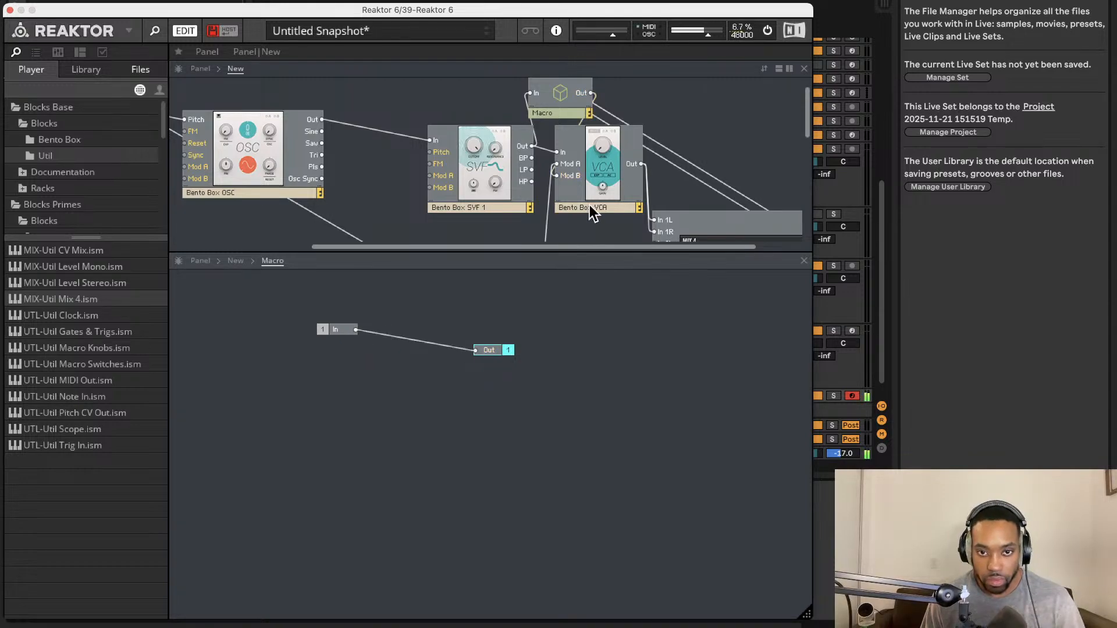
Open the Macro's internal structure in both panes
{"action": "scroll", "coordinate": [408, 121], "scroll_direction": "up", "scroll_amount": 2}
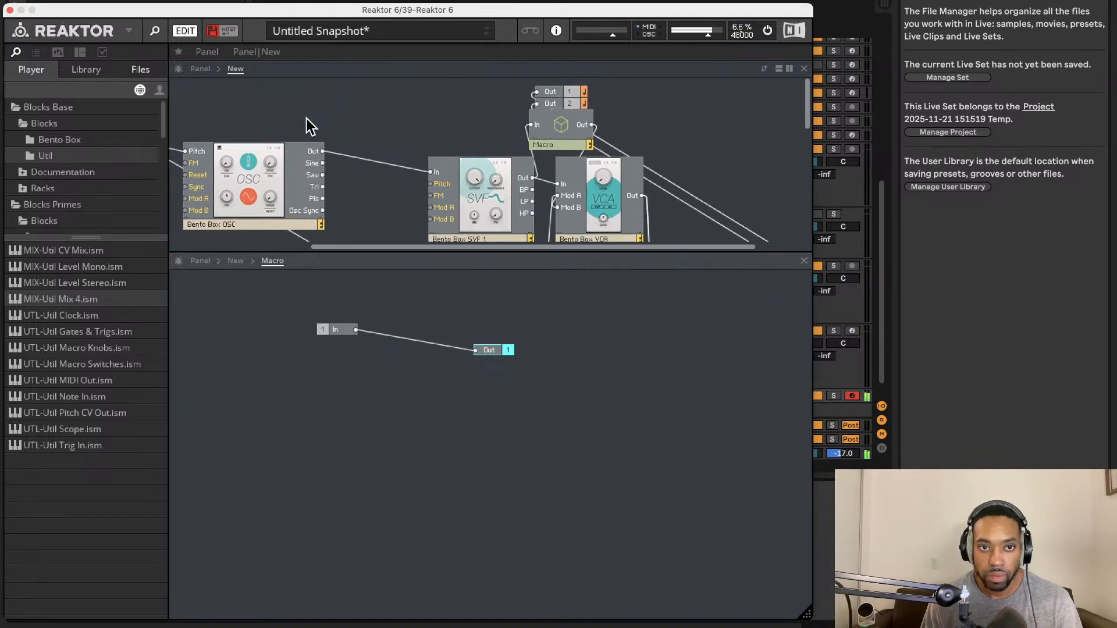
{"action": "double_click", "coordinate": [562, 114]}
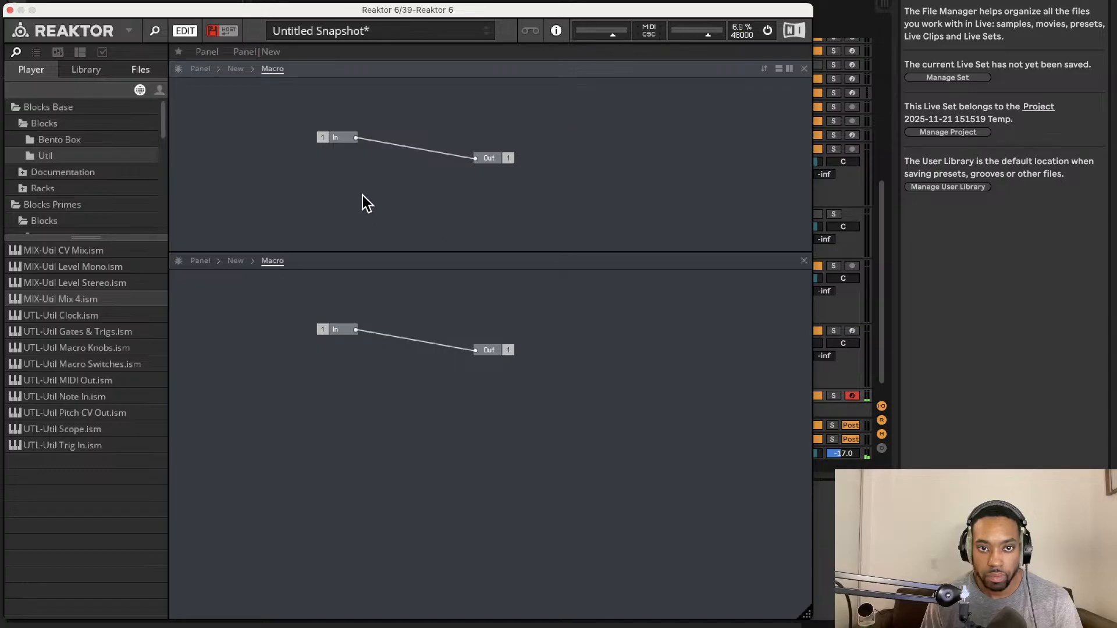
{"action": "left_click", "coordinate": [236, 261]}
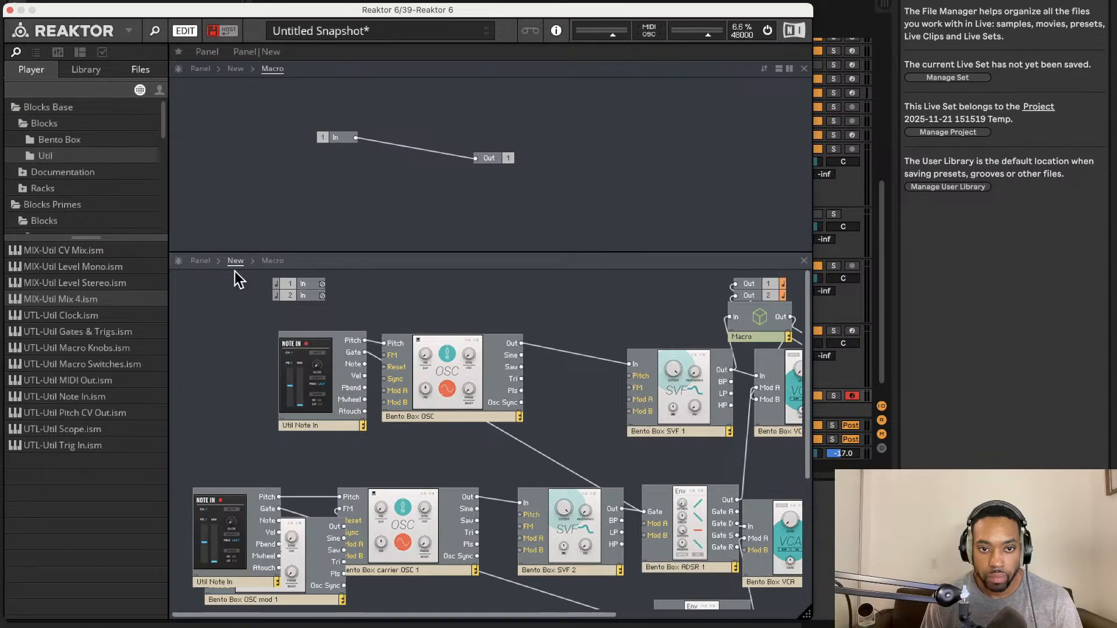
{"action": "left_click", "coordinate": [266, 261]}
Search for "knob" to add a Knob module inside the Macro and wire it to the Out terminal in place of In
{"action": "right_click", "coordinate": [407, 340]}
{"action": "left_click", "coordinate": [455, 373]}
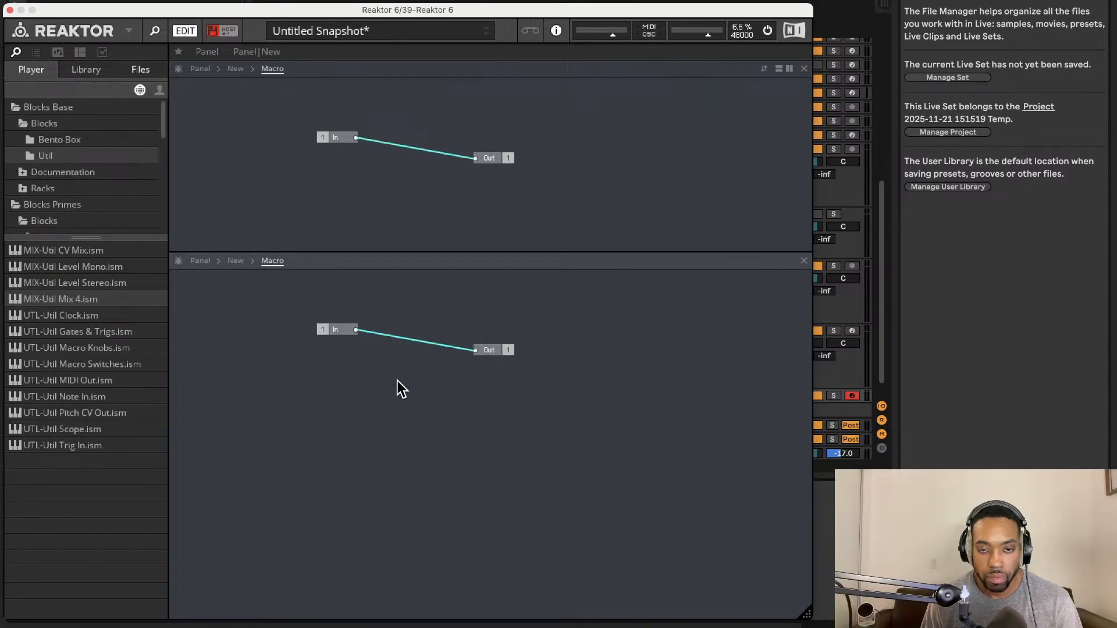
{"action": "right_click", "coordinate": [383, 372]}
{"action": "mouse_move", "coordinate": [421, 389]}
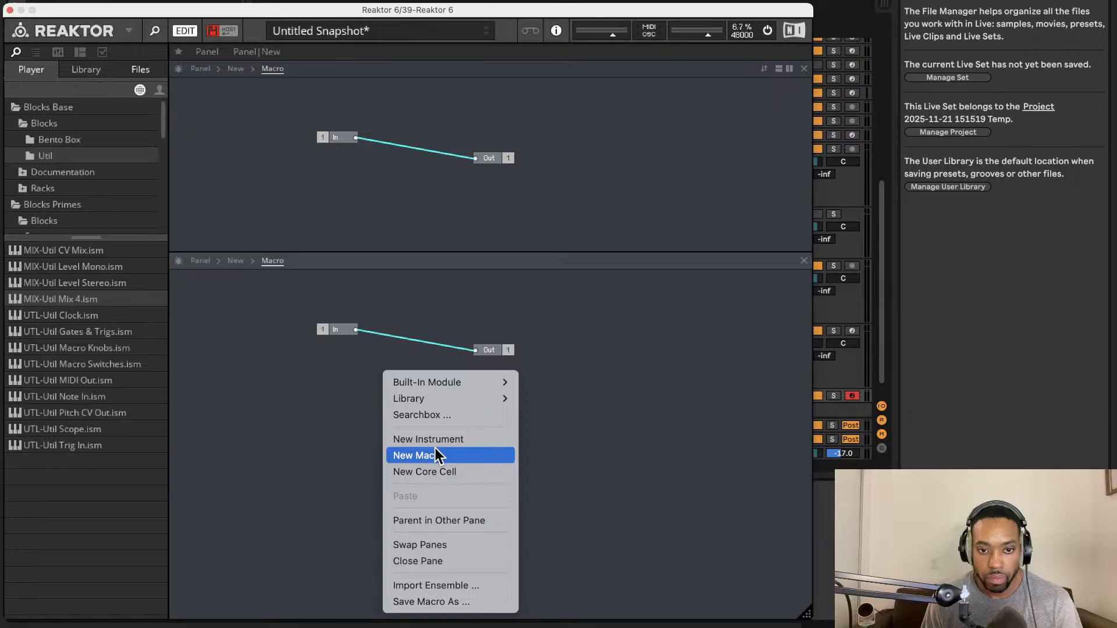
{"action": "left_click", "coordinate": [255, 424]}
{"action": "double_click", "coordinate": [255, 424]}
{"action": "type", "text": "knib"}
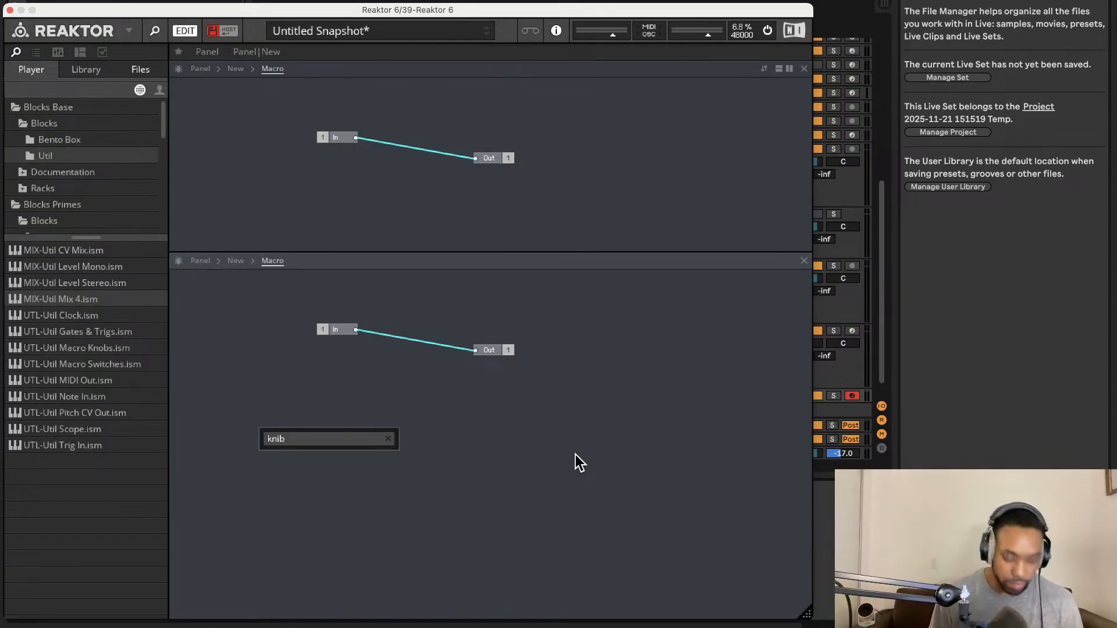
{"action": "key", "text": "BackSpace"}
{"action": "key", "text": "BackSpace"}
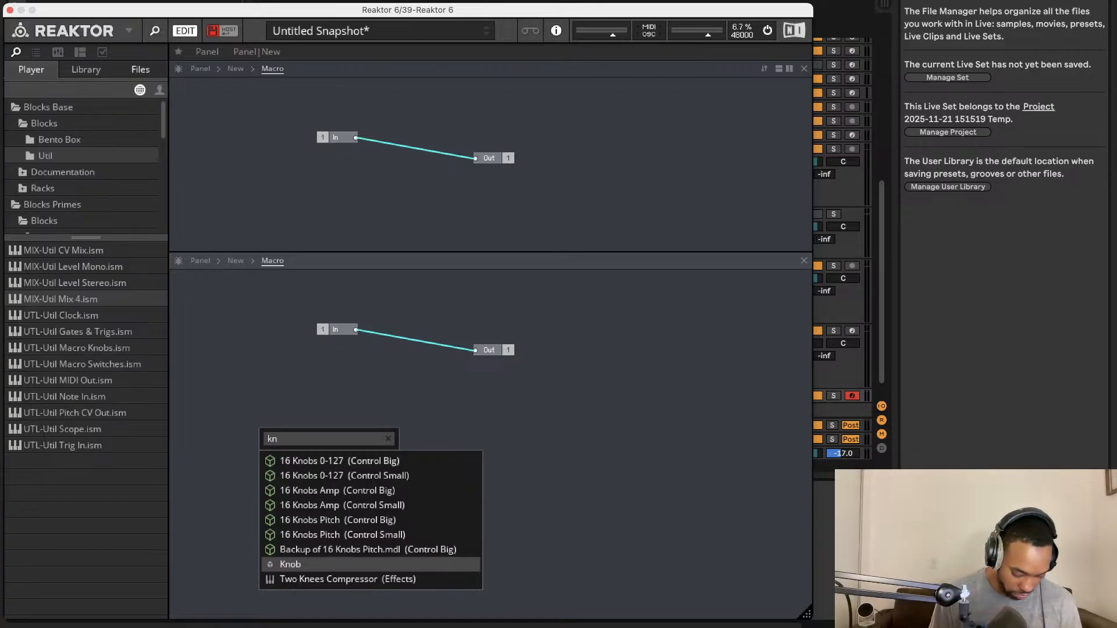
{"action": "type", "text": "ob"}
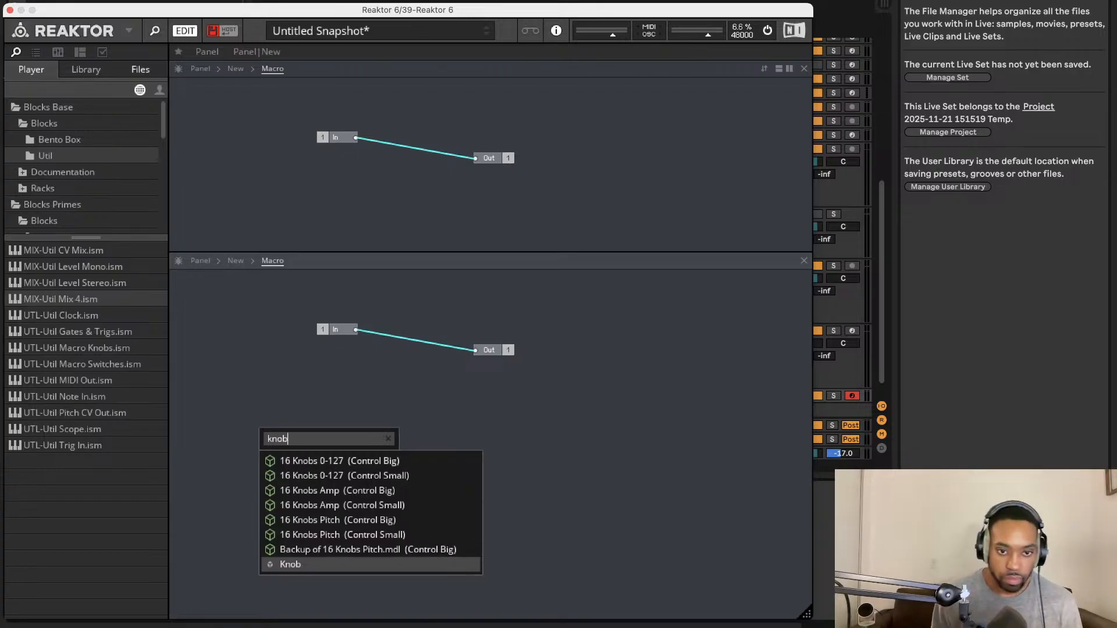
{"action": "left_click", "coordinate": [330, 566]}
{"action": "left_click_drag", "start_coordinate": [288, 427], "coordinate": [400, 353]}
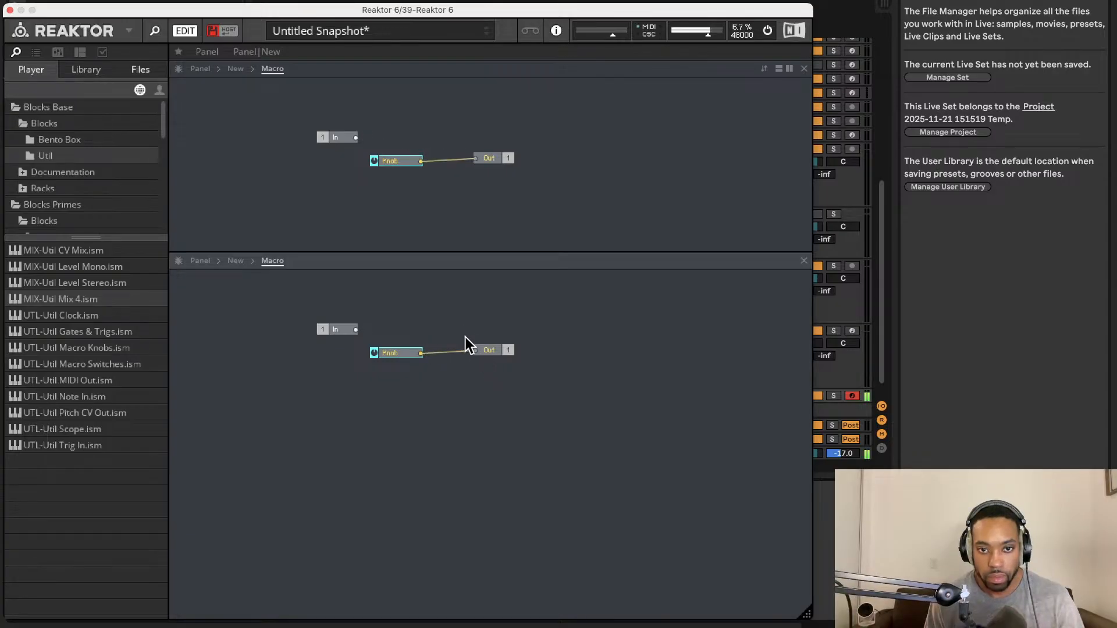
Show the top-level Panel in the upper pane and adjust the Macro's Knob to 0.3307
{"action": "left_click", "coordinate": [235, 67]}
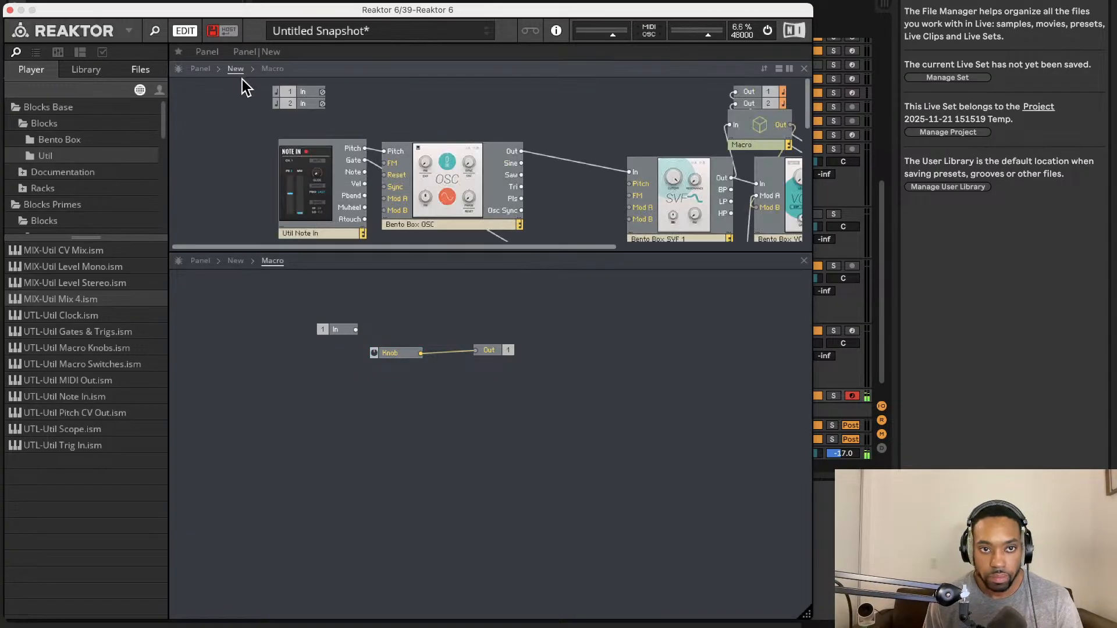
{"action": "left_click", "coordinate": [203, 69]}
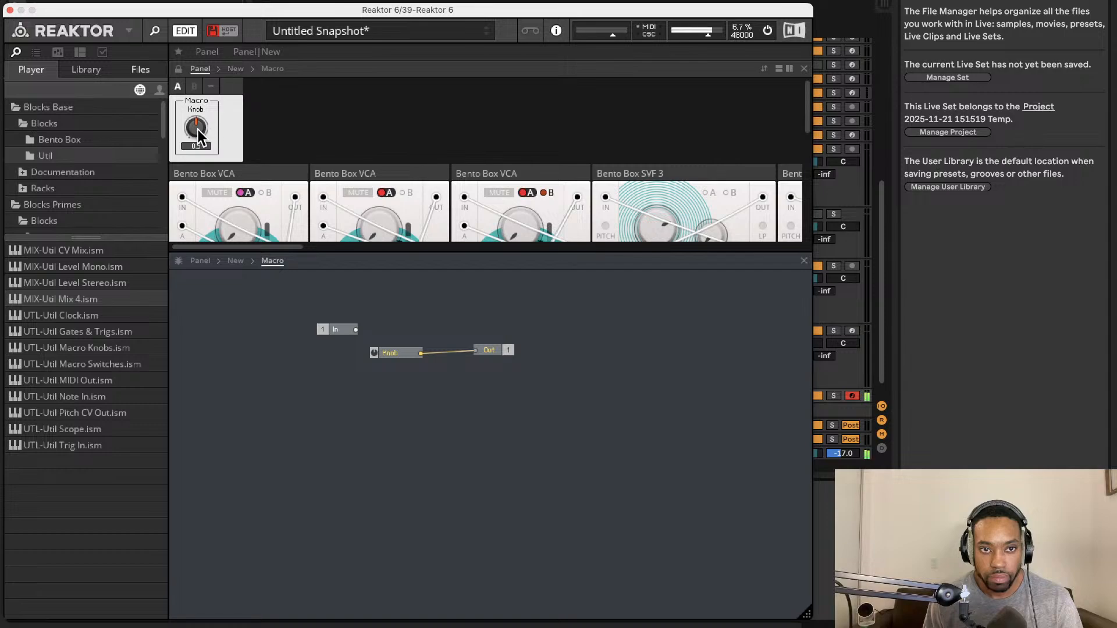
{"action": "left_click_drag", "start_coordinate": [198, 131], "coordinate": [208, 78]}
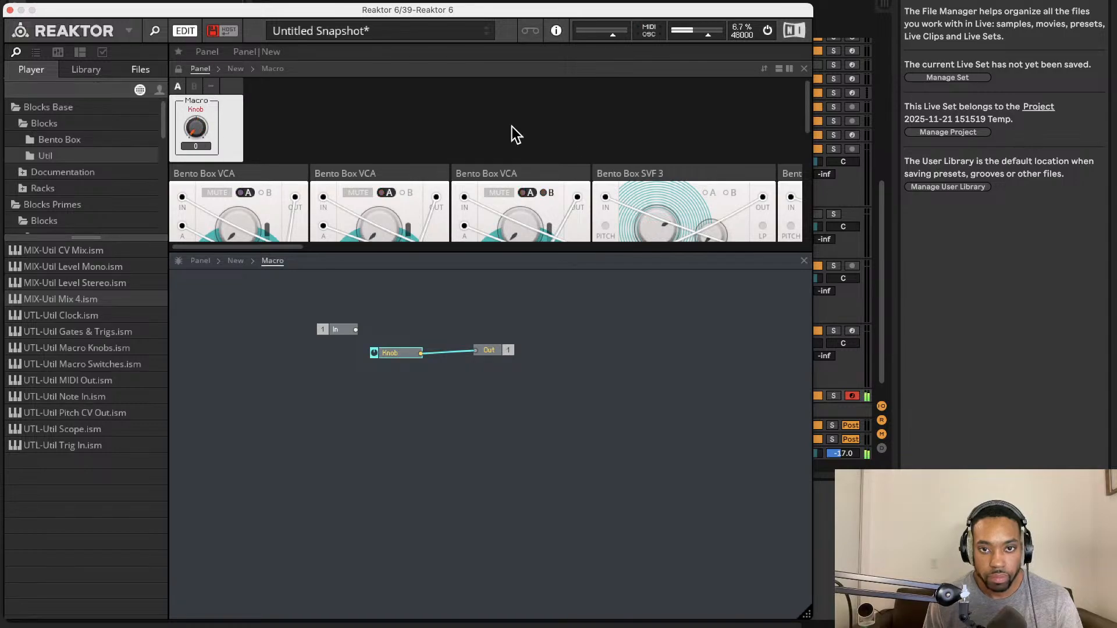
{"action": "left_click_drag", "start_coordinate": [224, 15], "coordinate": [210, 114]}
{"action": "left_click", "coordinate": [556, 145]}
{"action": "scroll", "coordinate": [582, 204], "scroll_direction": "down", "scroll_amount": 1}
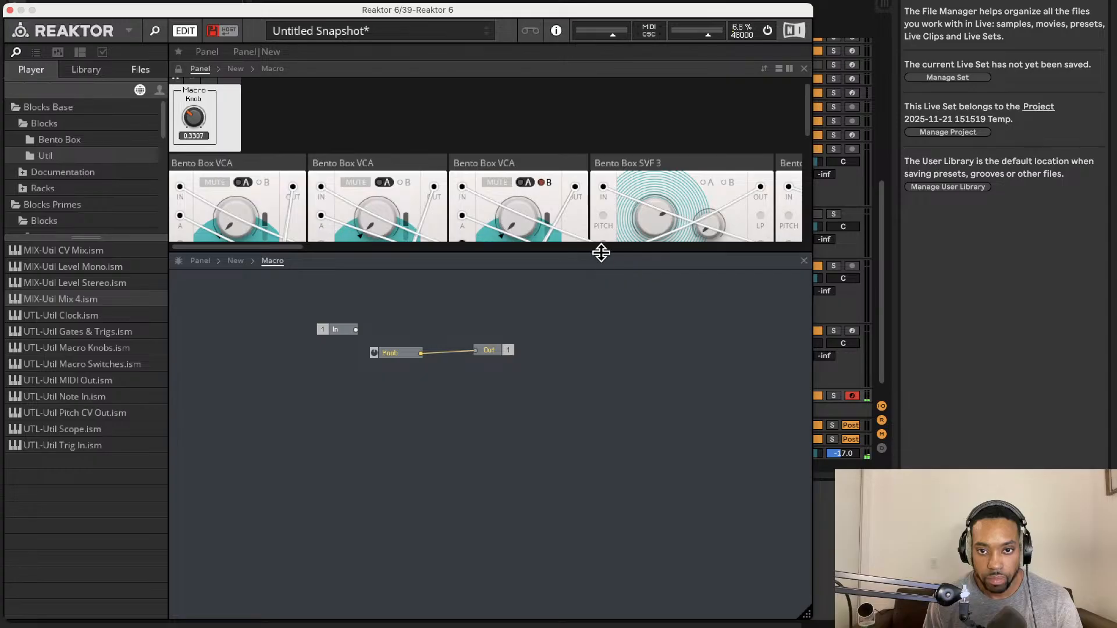
Delete the wire between the Knob and the Out terminal inside the Macro
{"action": "left_click", "coordinate": [442, 353]}
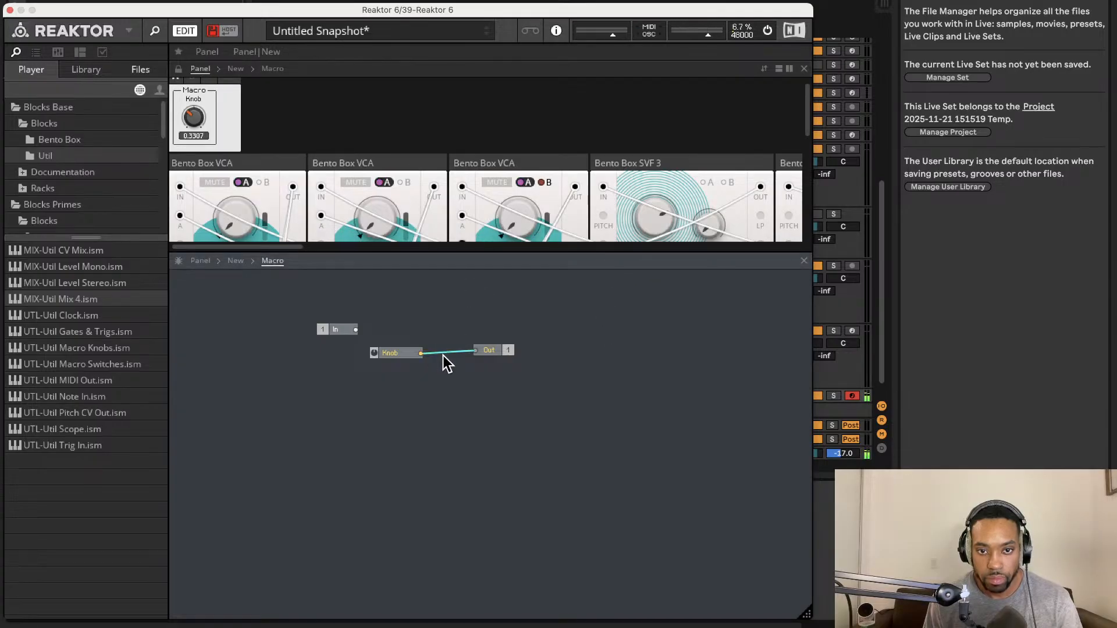
{"action": "key", "text": "Delete"}
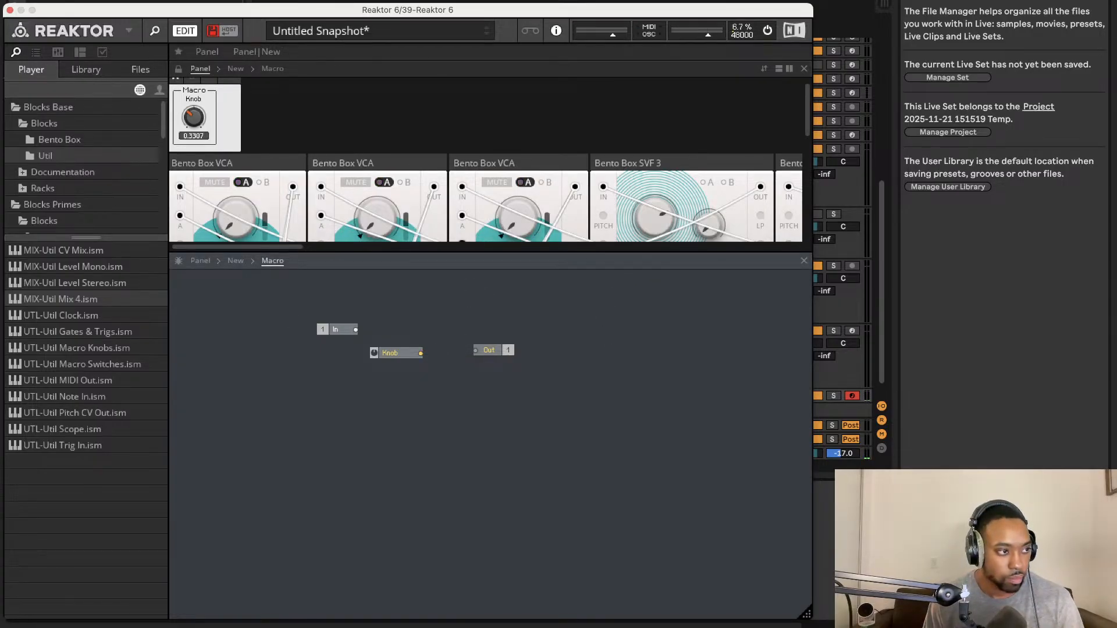
{"action": "key", "text": "super+Tab"}
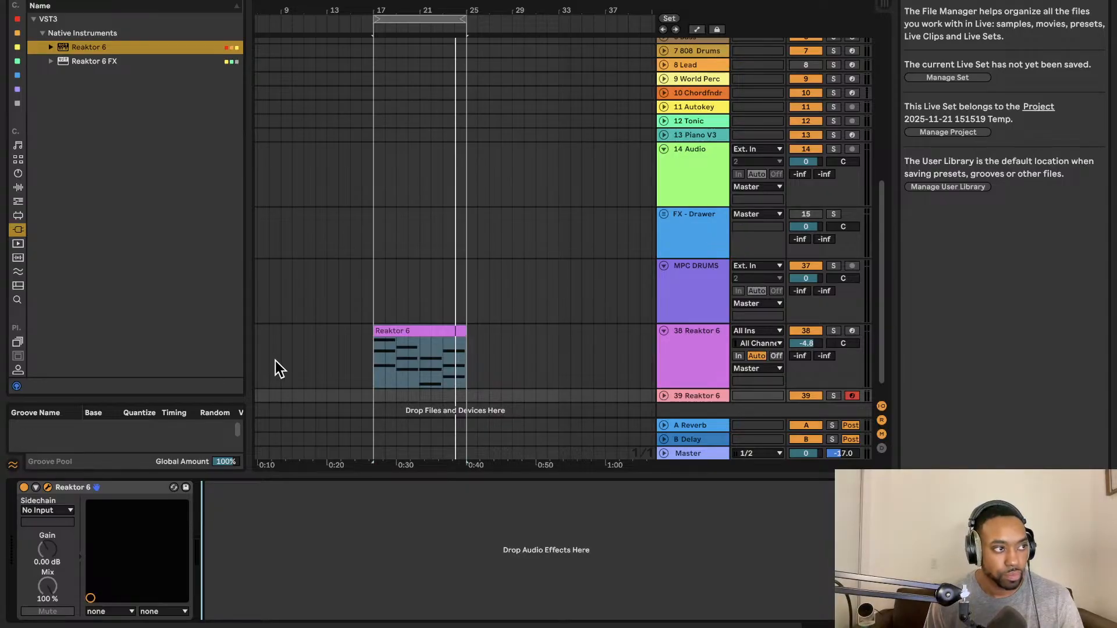
{"action": "left_click", "coordinate": [48, 489]}
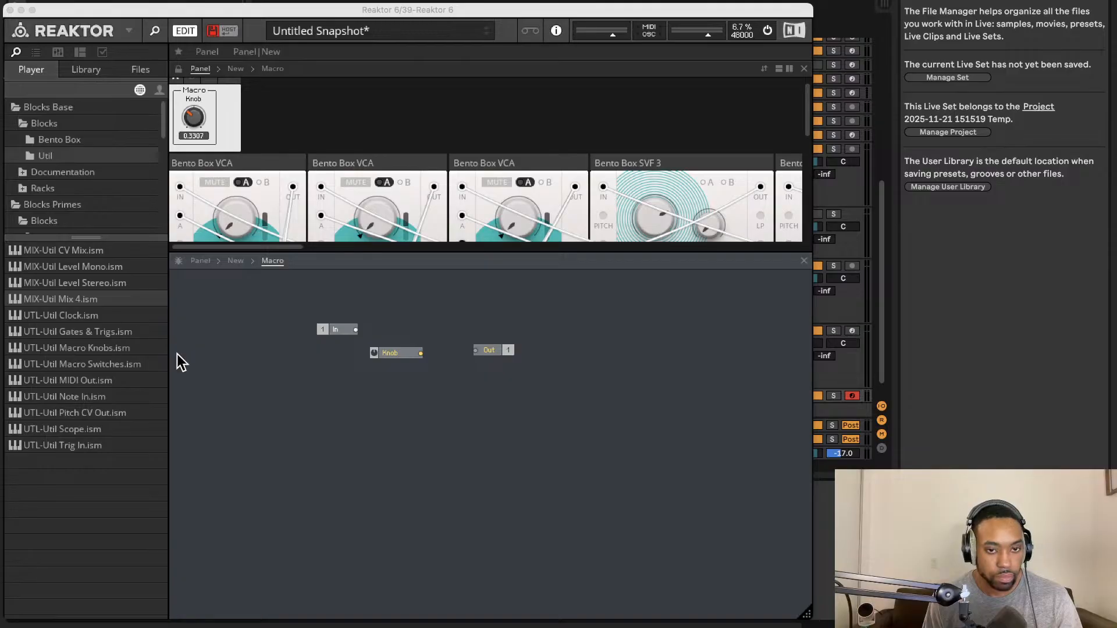
{"action": "right_click", "coordinate": [373, 424]}
{"action": "left_click", "coordinate": [354, 367]}
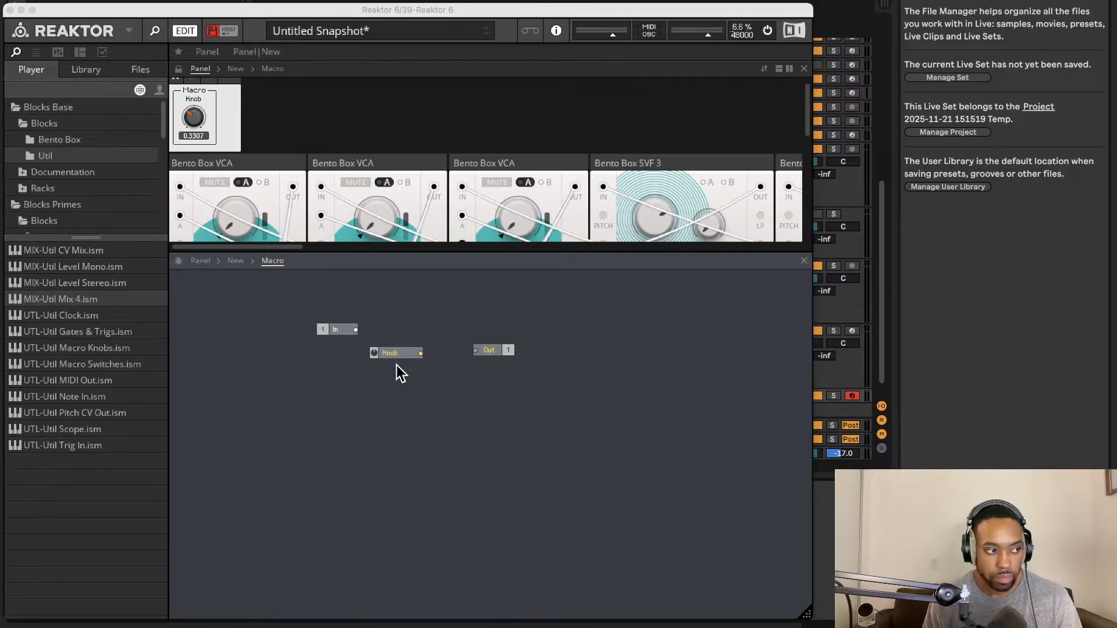
Shift the Knob module slightly down and delete the Macro's In and Out terminals
{"action": "left_click_drag", "start_coordinate": [409, 353], "coordinate": [406, 365]}
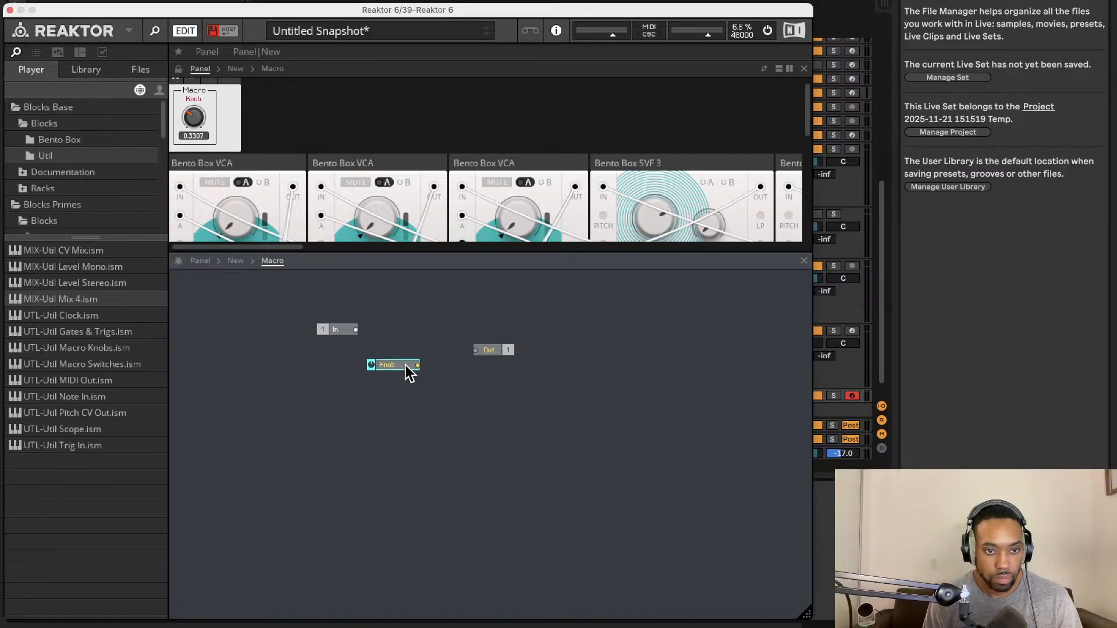
{"action": "left_click", "coordinate": [325, 329]}
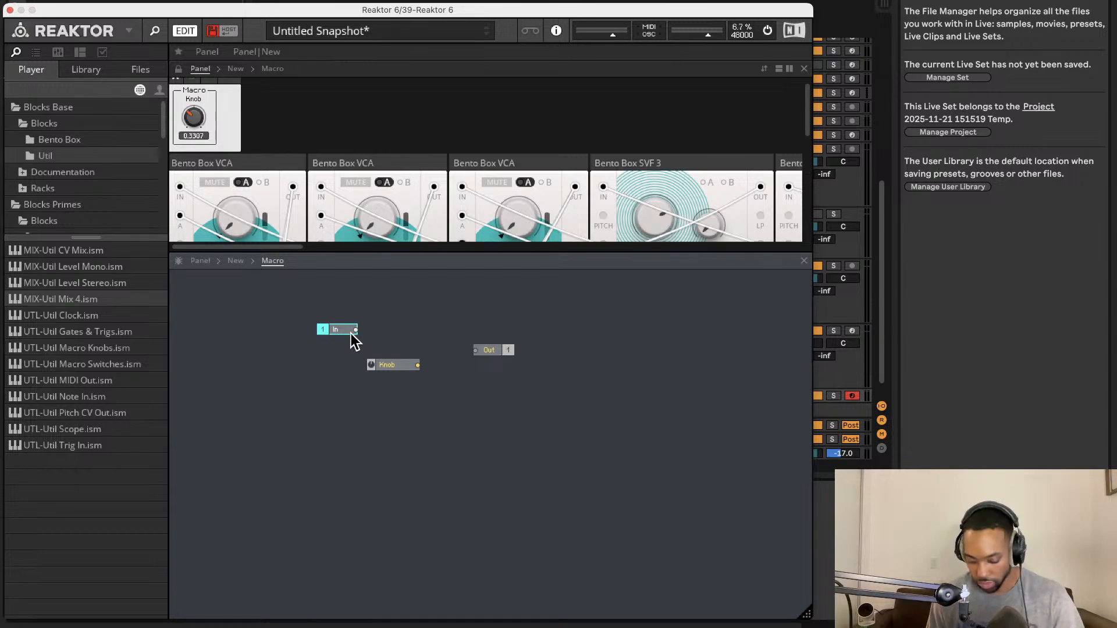
{"action": "left_click", "coordinate": [498, 350]}
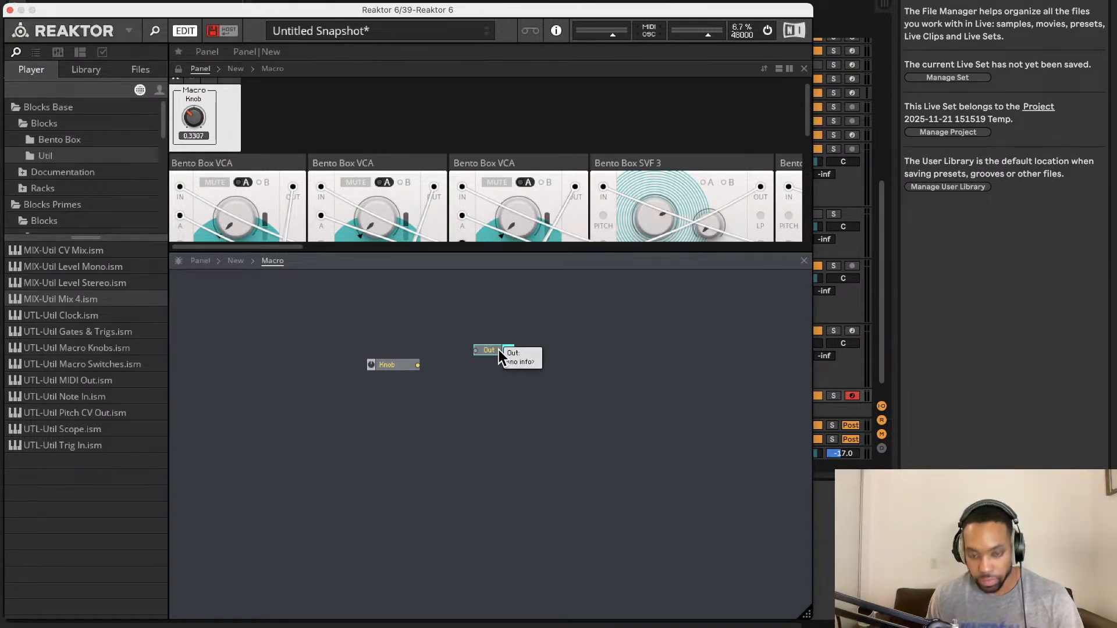
{"action": "key", "text": "Delete"}
Review the commands available for the Knob module and show the module properties
{"action": "left_click", "coordinate": [406, 367]}
{"action": "right_click", "coordinate": [406, 368]}
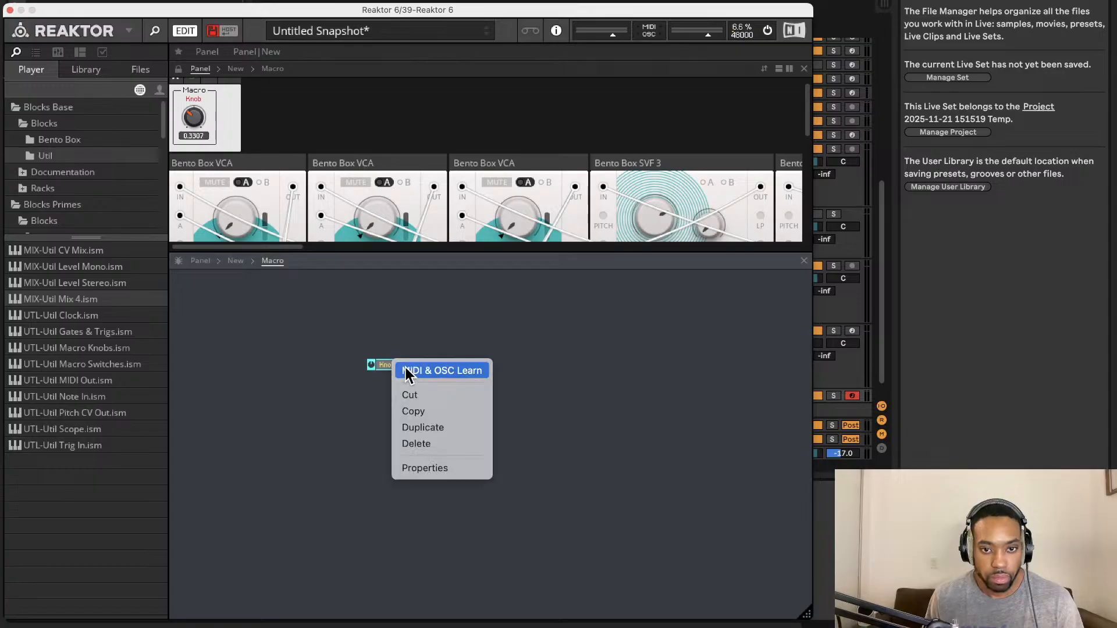
{"action": "left_click", "coordinate": [385, 369]}
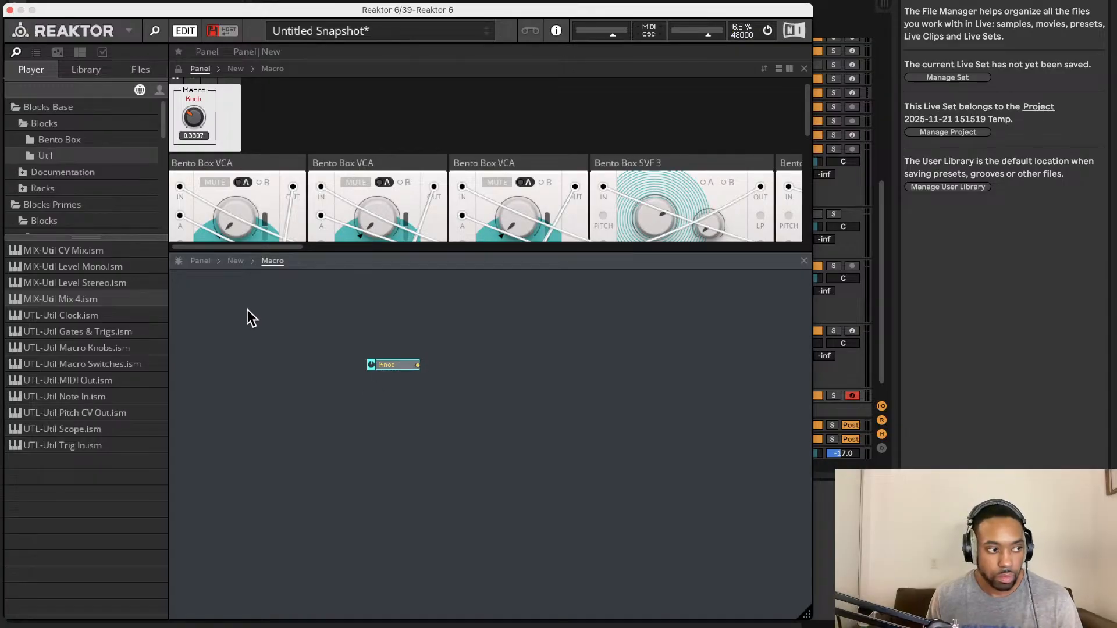
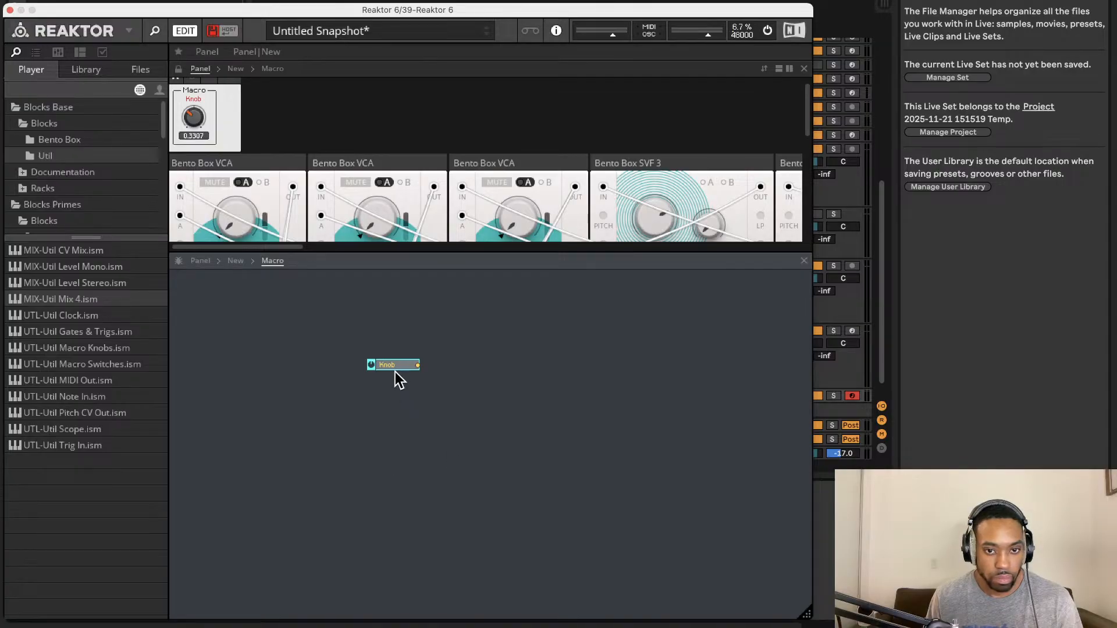
{"action": "left_click", "coordinate": [475, 385]}
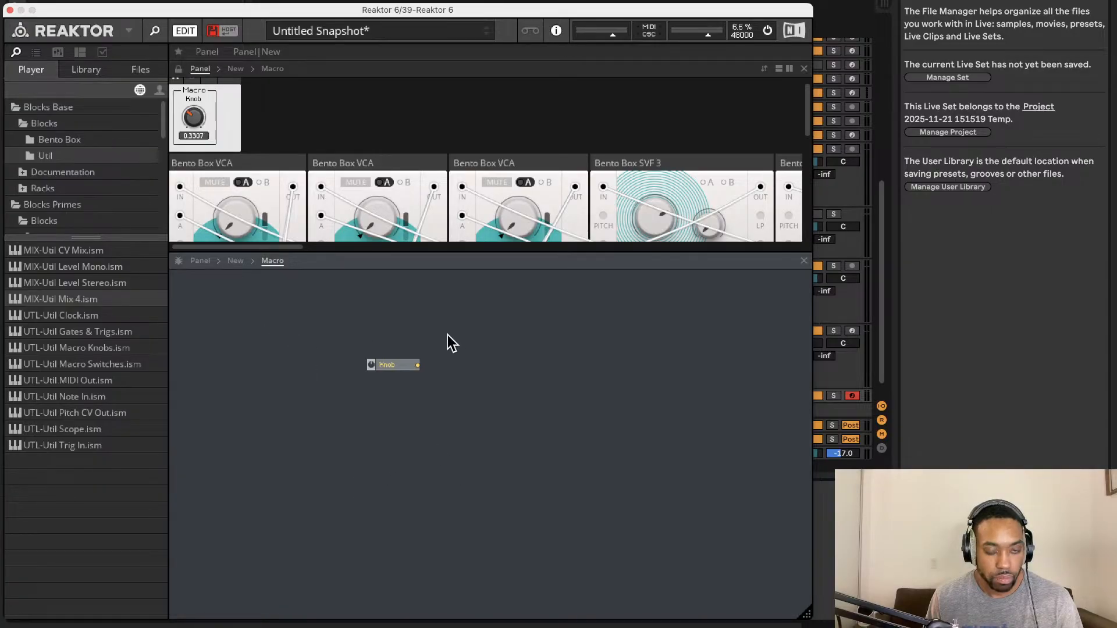
{"action": "right_click", "coordinate": [394, 365]}
{"action": "left_click", "coordinate": [417, 355]}
{"action": "right_click", "coordinate": [403, 365]}
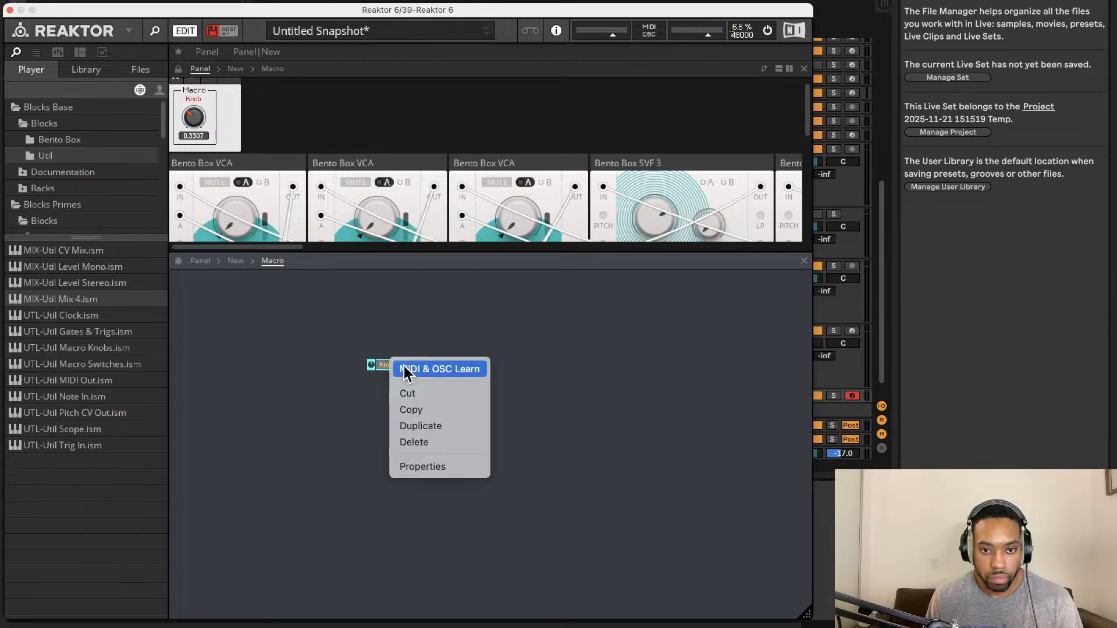
{"action": "left_click", "coordinate": [460, 393]}
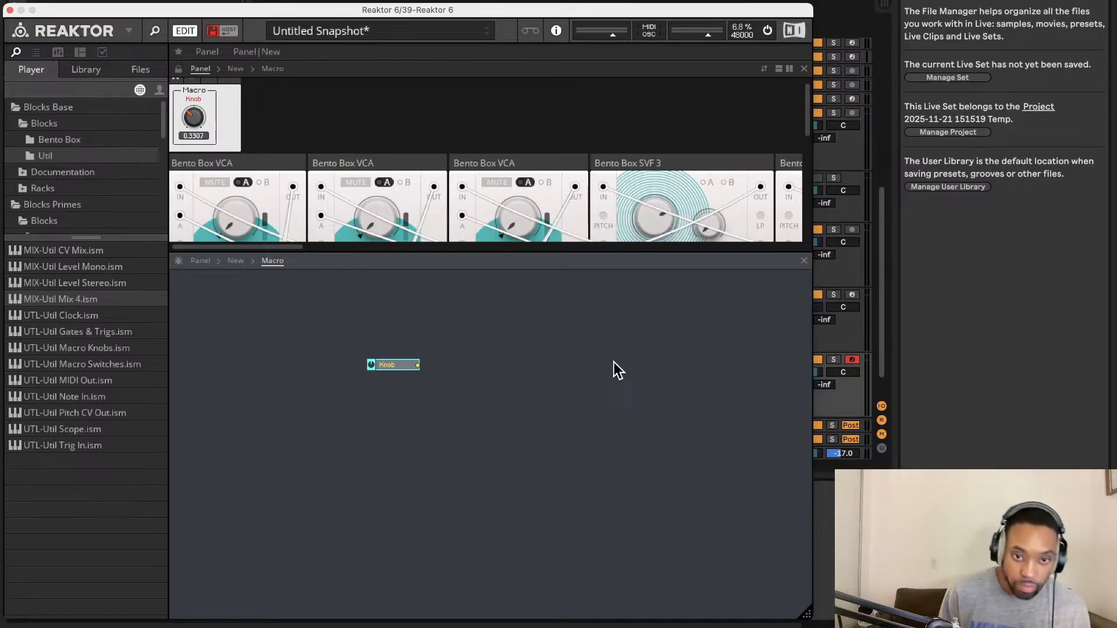
{"action": "left_click", "coordinate": [400, 364]}
{"action": "left_click", "coordinate": [453, 354]}
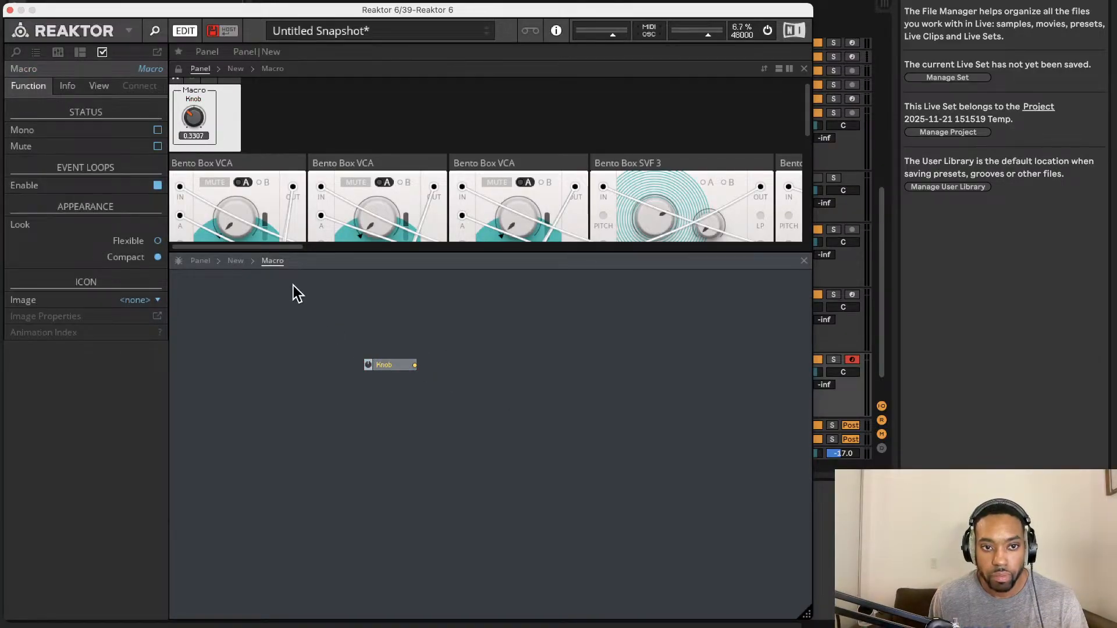
Place the Macro after the first Bento Box VCA, feed it the VCA's output, and wire two Macro outputs to Util Mix 4's In 1L and 1R
{"action": "left_click", "coordinate": [249, 265]}
{"action": "scroll", "coordinate": [528, 403], "scroll_direction": "right", "scroll_amount": 5}
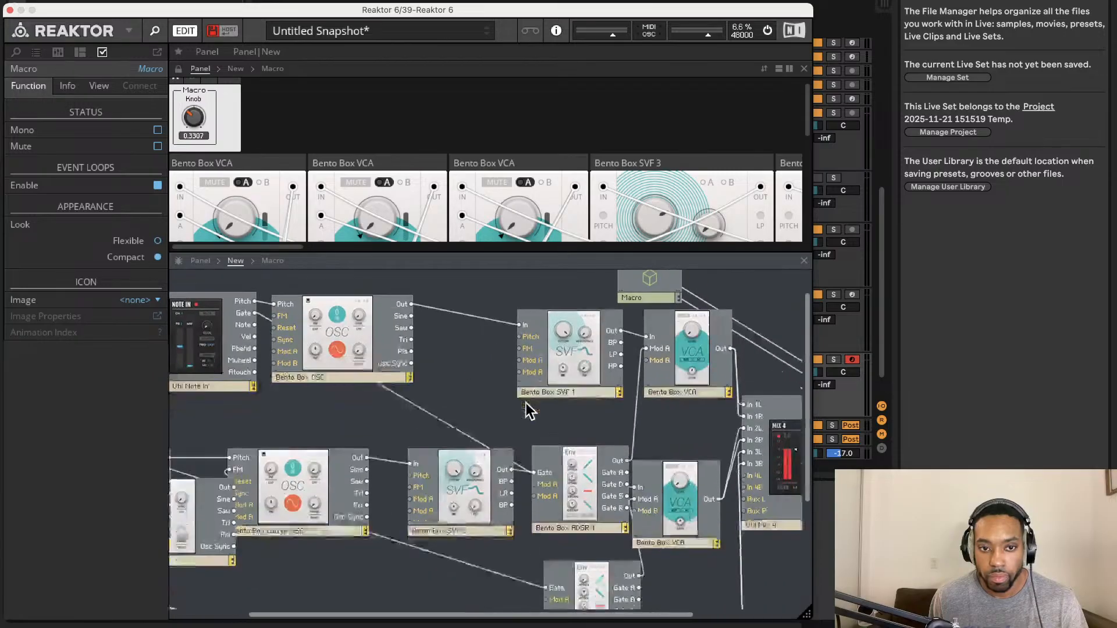
{"action": "left_click_drag", "start_coordinate": [670, 341], "coordinate": [779, 401]}
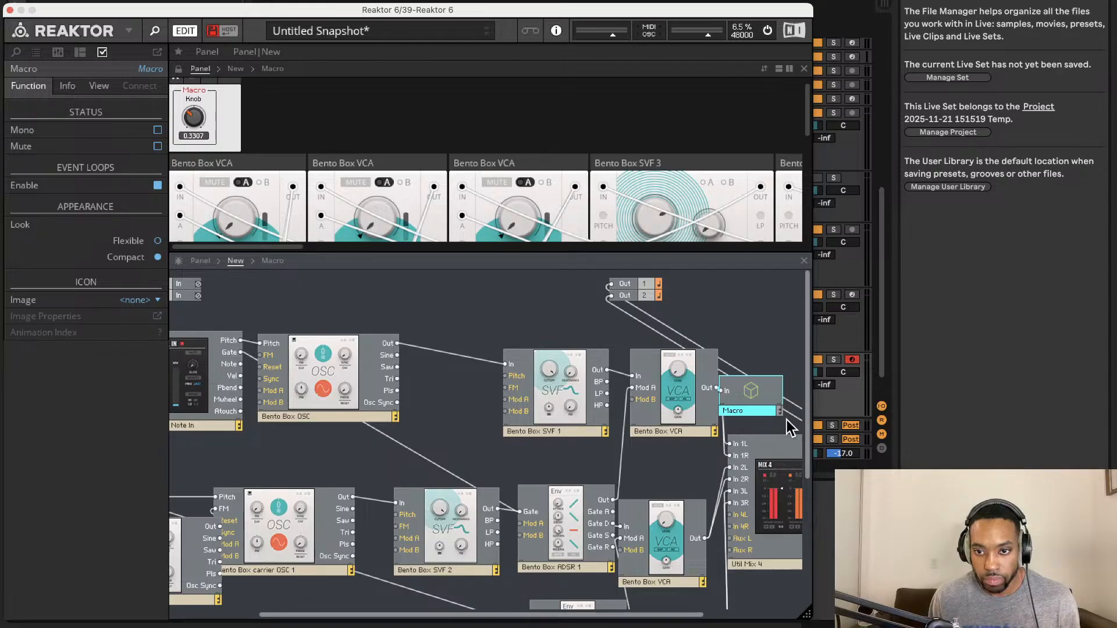
{"action": "left_click_drag", "start_coordinate": [796, 424], "coordinate": [638, 389]}
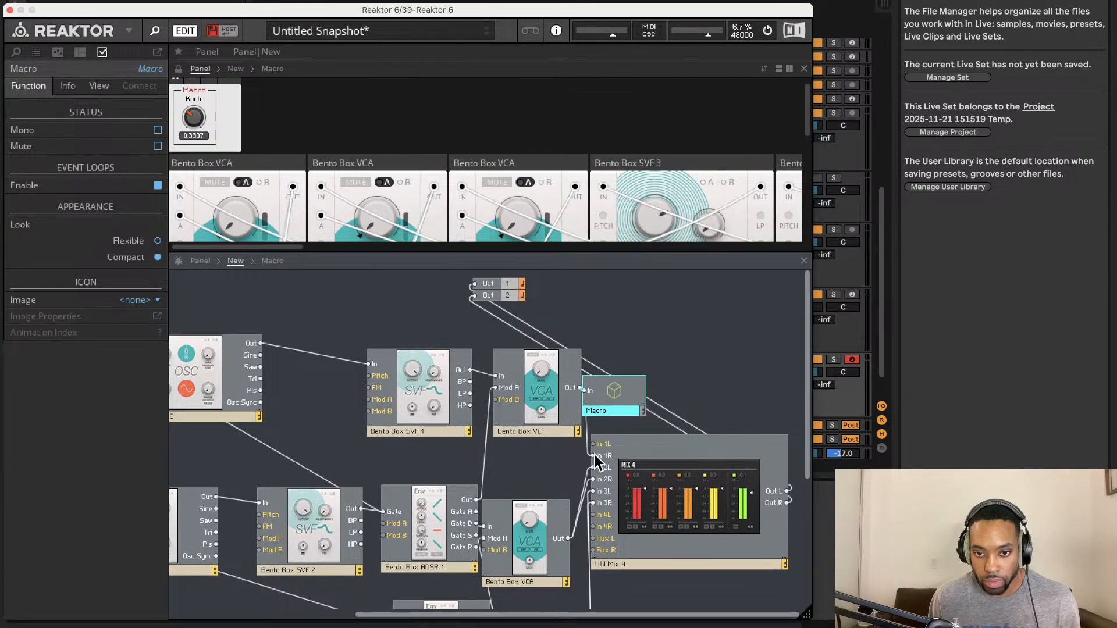
{"action": "left_click_drag", "start_coordinate": [593, 456], "coordinate": [642, 396]}
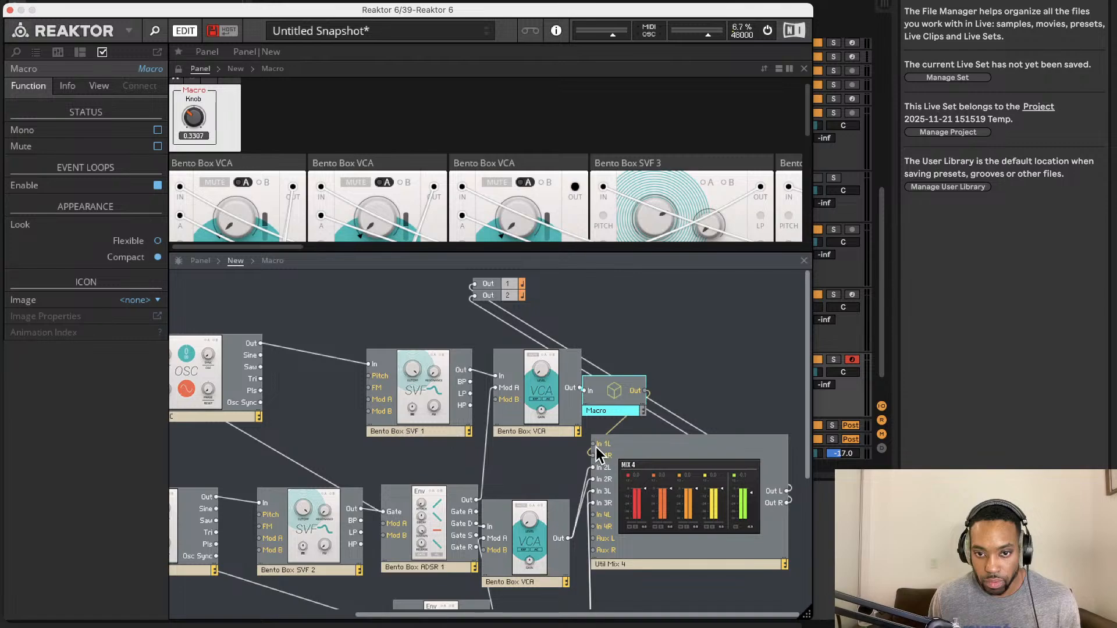
{"action": "left_click_drag", "start_coordinate": [593, 444], "coordinate": [641, 398]}
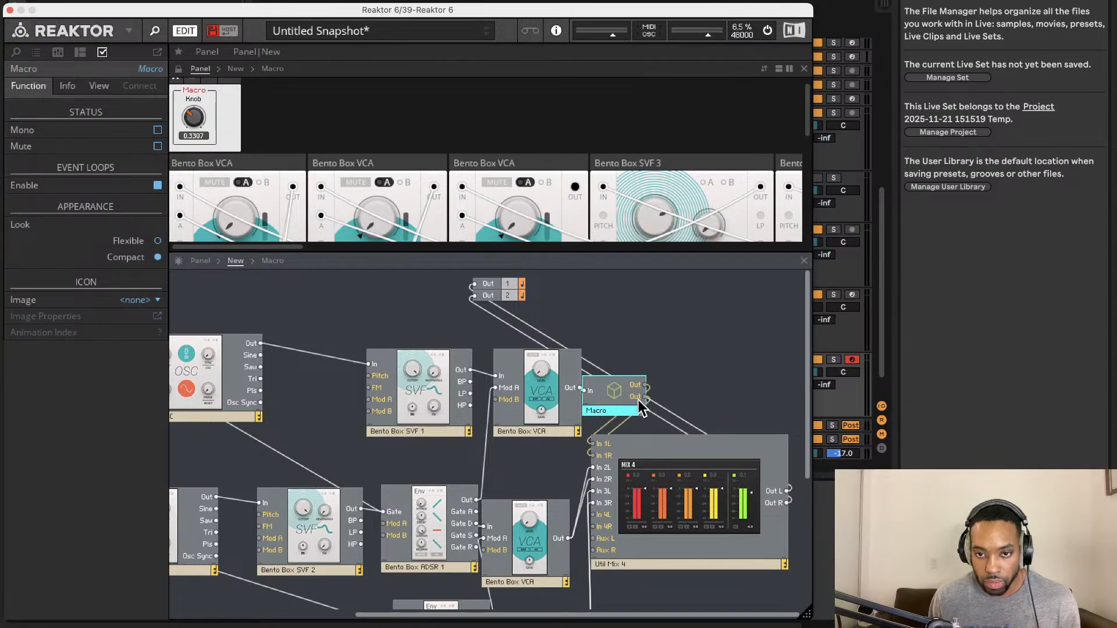
Open the Macro's internal structure and turn its panel Knob down to 0
{"action": "double_click", "coordinate": [617, 392]}
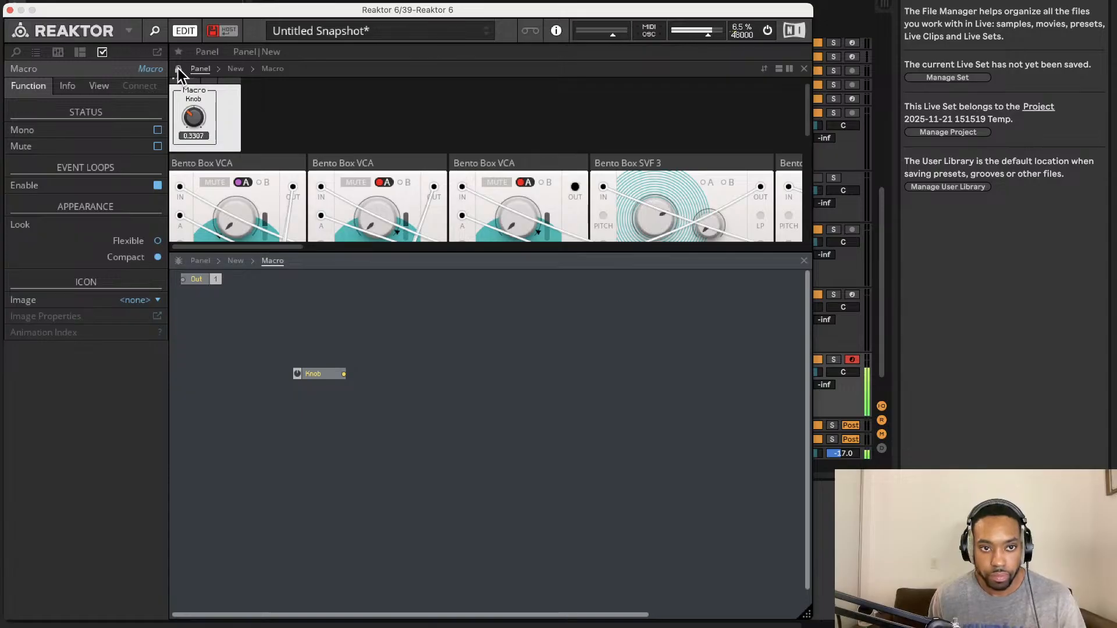
{"action": "left_click", "coordinate": [193, 104]}
{"action": "left_click_drag", "start_coordinate": [193, 99], "coordinate": [289, 249]}
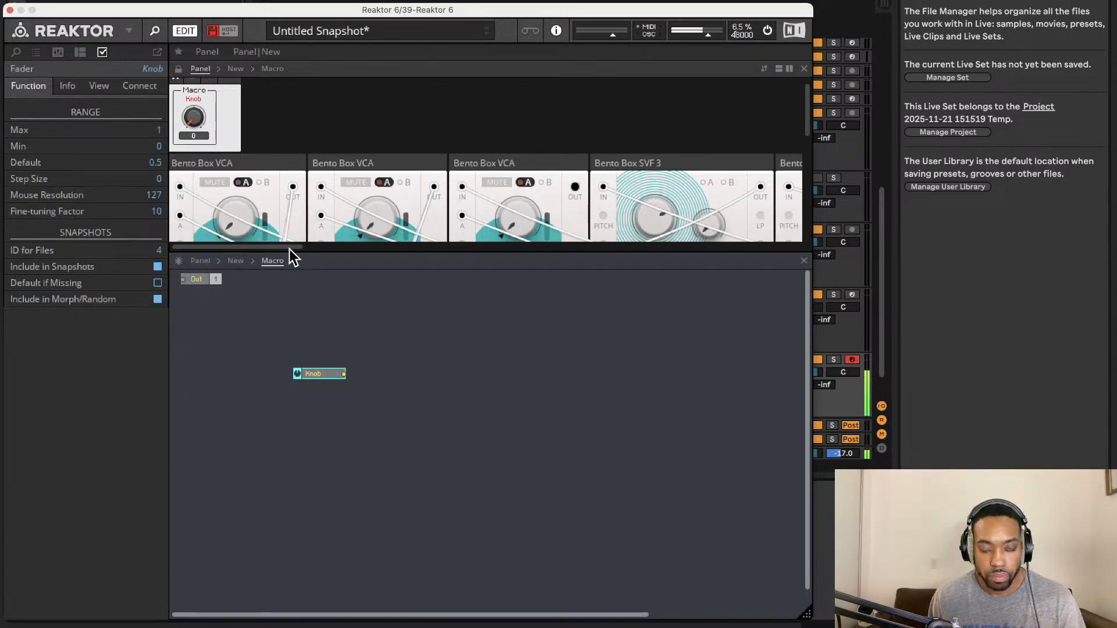
Return to the New structure and move the first Bento Box VCA slightly away from the Macro
{"action": "left_click", "coordinate": [243, 260]}
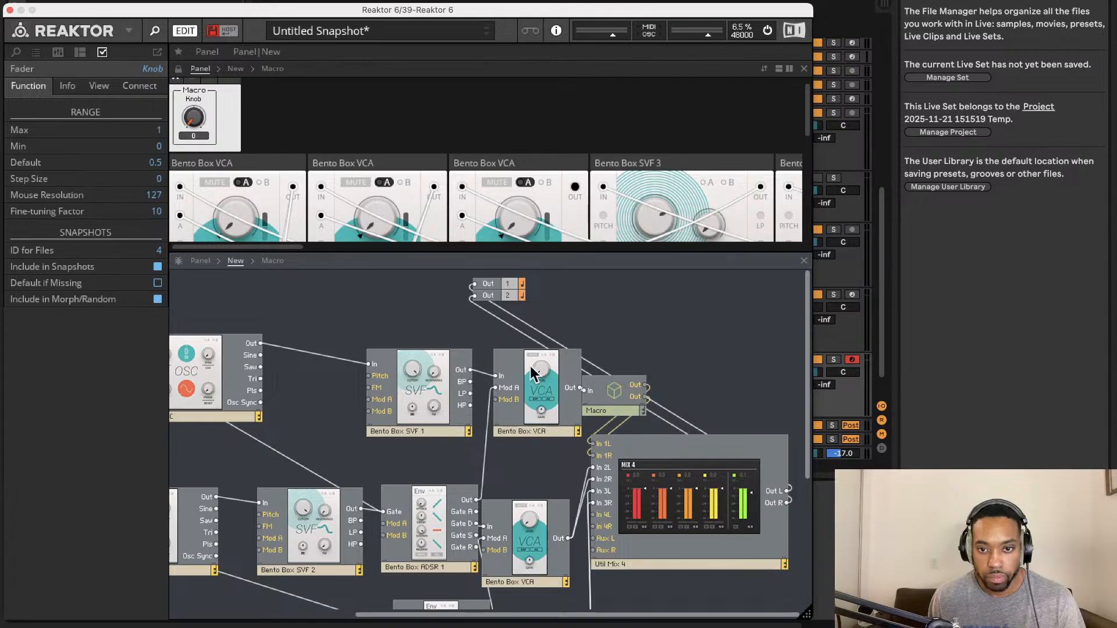
{"action": "left_click", "coordinate": [490, 373]}
{"action": "left_click_drag", "start_coordinate": [490, 376], "coordinate": [517, 393]}
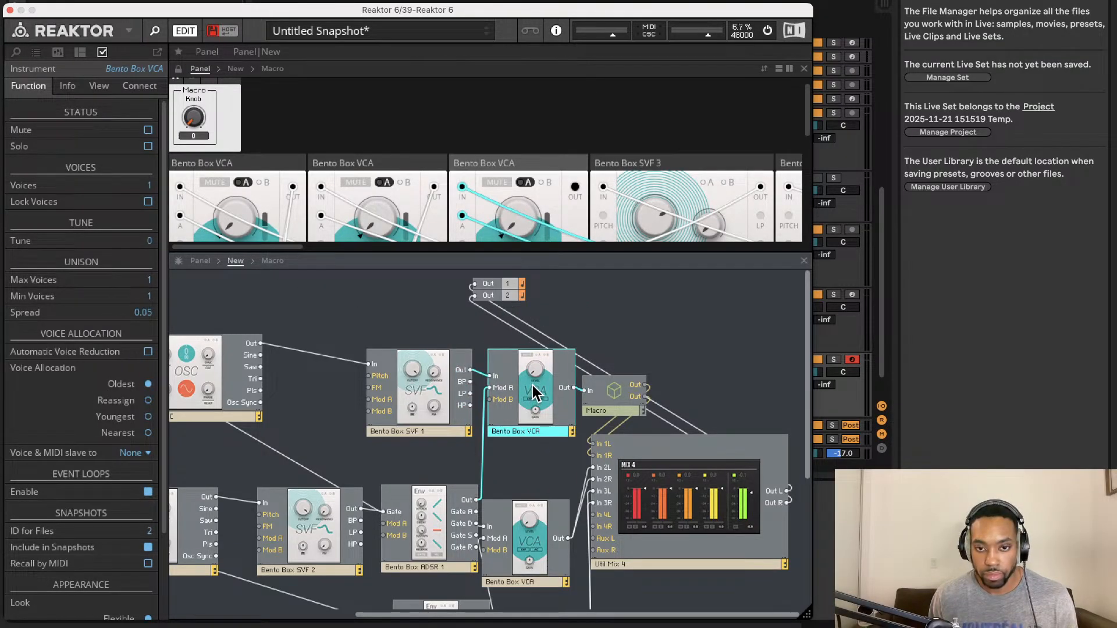
{"action": "right_click", "coordinate": [539, 380]}
{"action": "left_click", "coordinate": [597, 290]}
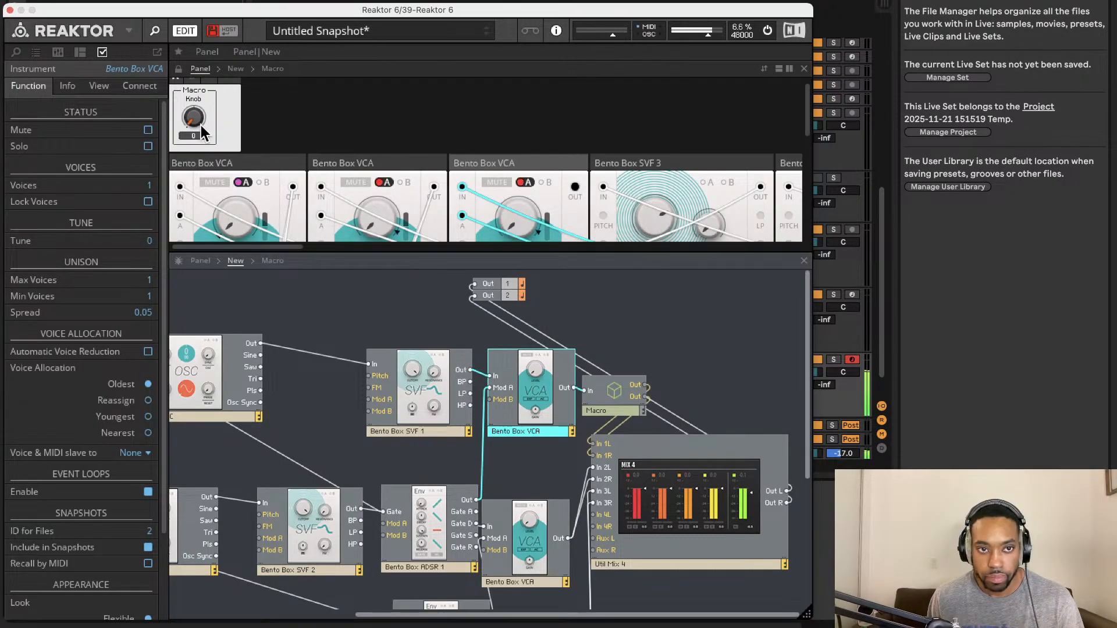
Raise the Macro's panel Knob to 0.0866, and unmute channels 1 and 3 on Util Mix 4
{"action": "left_click_drag", "start_coordinate": [202, 129], "coordinate": [201, 110]}
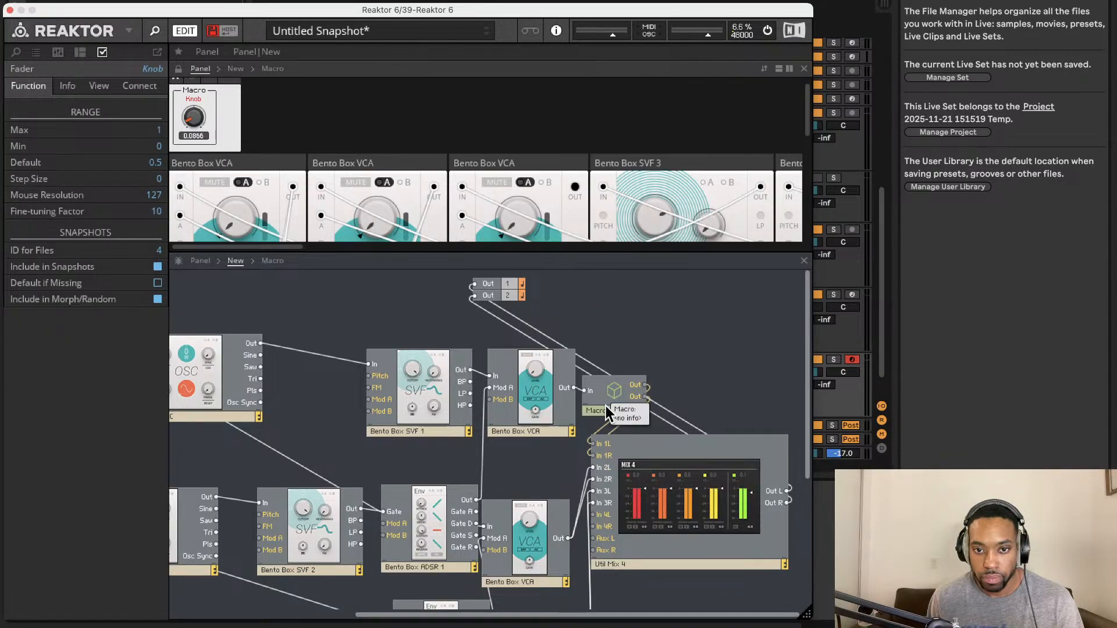
{"action": "scroll", "coordinate": [205, 123], "scroll_direction": "down", "scroll_amount": 1}
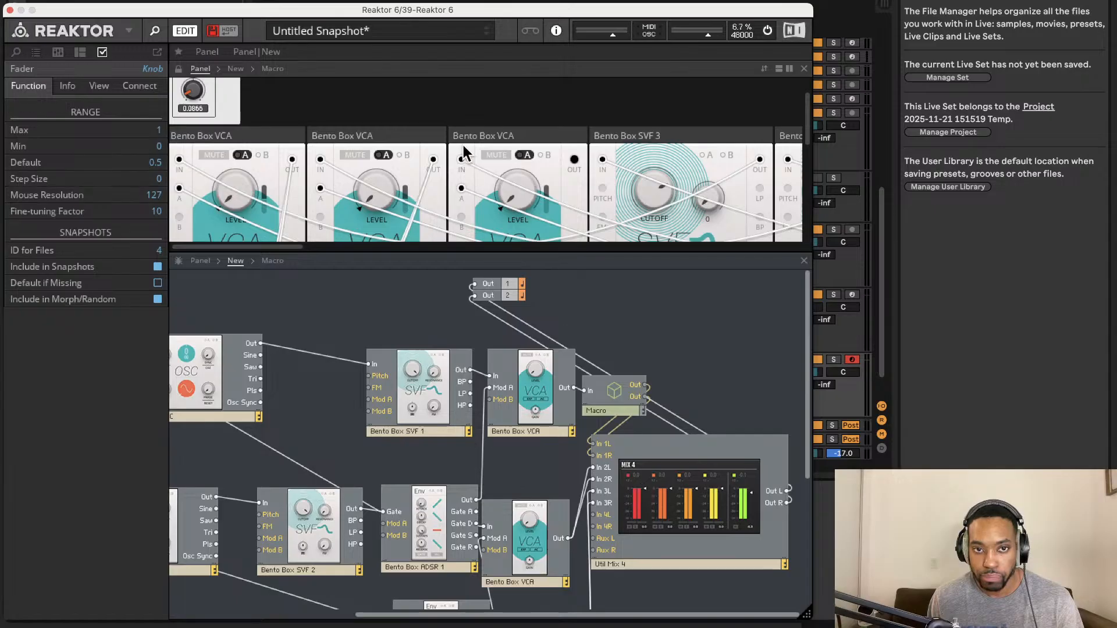
{"action": "scroll", "coordinate": [464, 154], "scroll_direction": "down", "scroll_amount": 10}
{"action": "scroll", "coordinate": [612, 309], "scroll_direction": "up", "scroll_amount": 1}
{"action": "scroll", "coordinate": [564, 224], "scroll_direction": "up", "scroll_amount": 3}
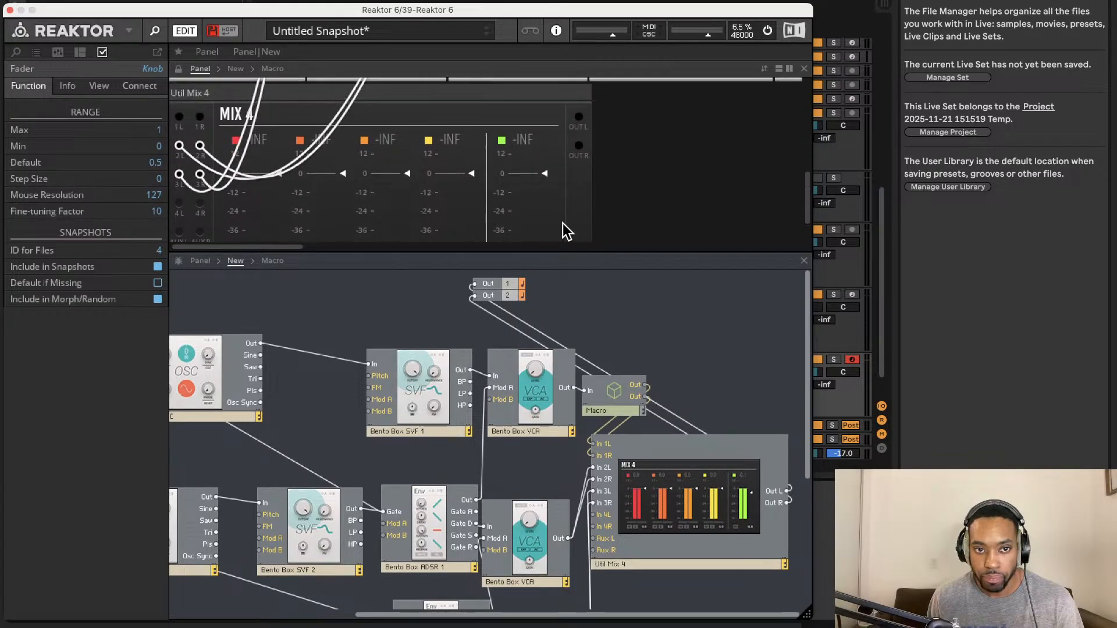
{"action": "scroll", "coordinate": [512, 218], "scroll_direction": "down", "scroll_amount": 3}
{"action": "left_click", "coordinate": [238, 234]}
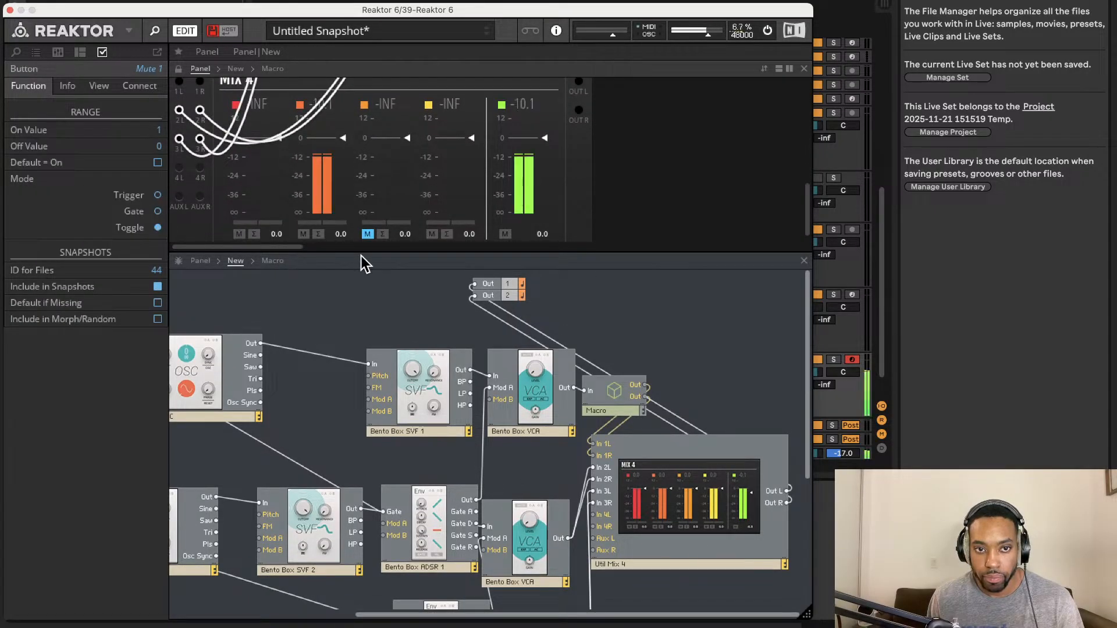
{"action": "left_click", "coordinate": [367, 234]}
Sweep the Macro's panel Knob to test its effect on the level and leave it at 0
{"action": "scroll", "coordinate": [410, 135], "scroll_direction": "up", "scroll_amount": 10}
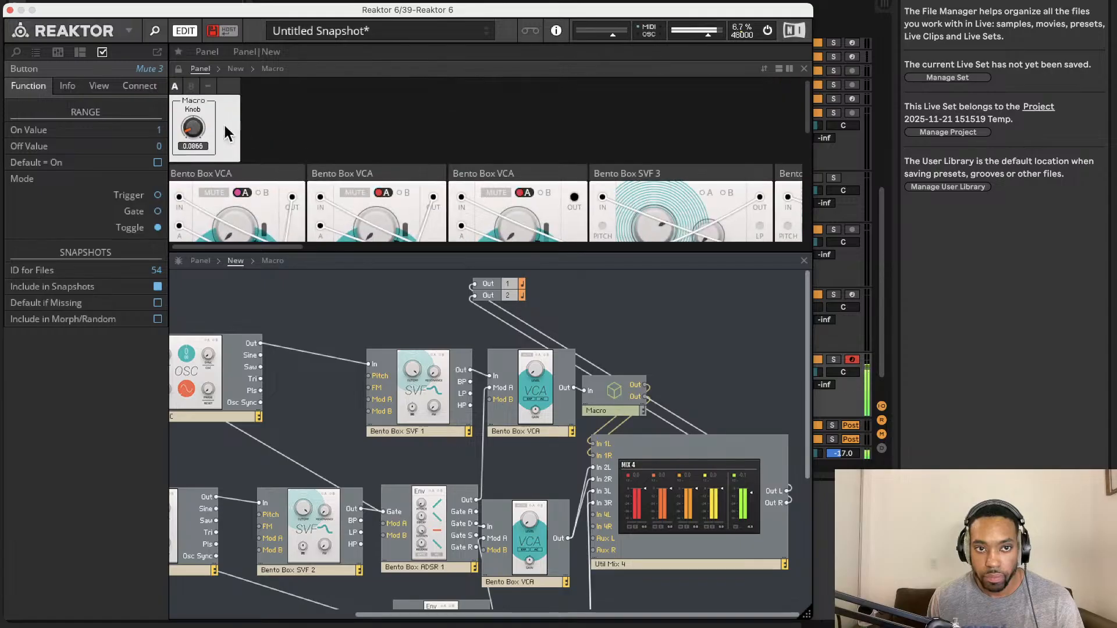
{"action": "left_click", "coordinate": [200, 132]}
{"action": "left_click_drag", "start_coordinate": [209, 28], "coordinate": [241, 297]}
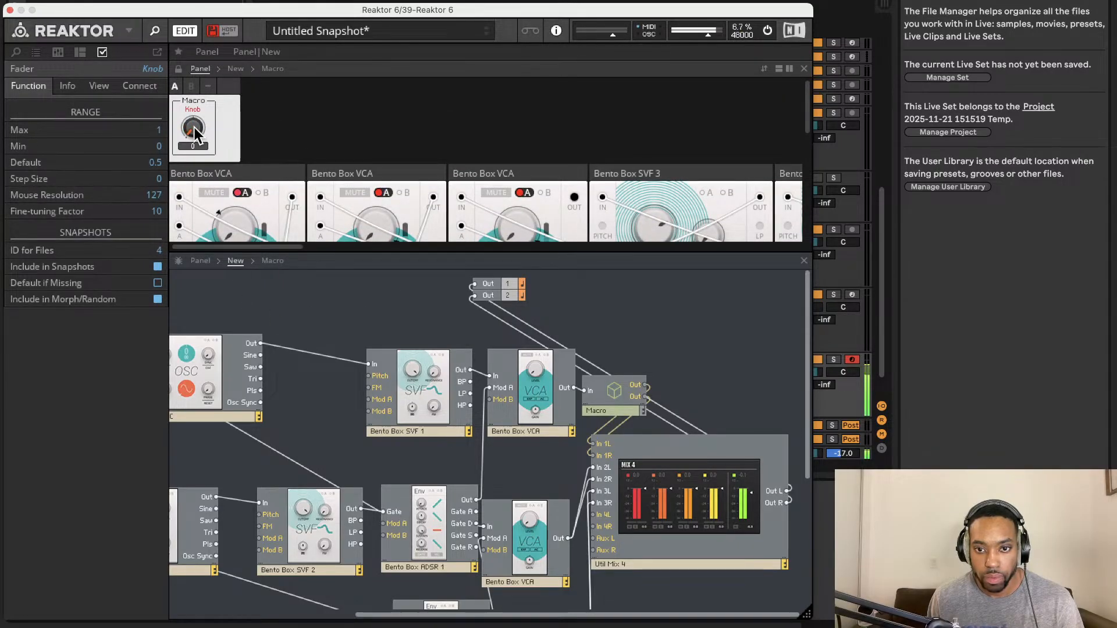
Open the Macro's internal structure and set its panel Knob to 0.5197
{"action": "double_click", "coordinate": [610, 402]}
{"action": "left_click_drag", "start_coordinate": [312, 373], "coordinate": [184, 279]}
{"action": "left_click_drag", "start_coordinate": [194, 128], "coordinate": [212, 95]}
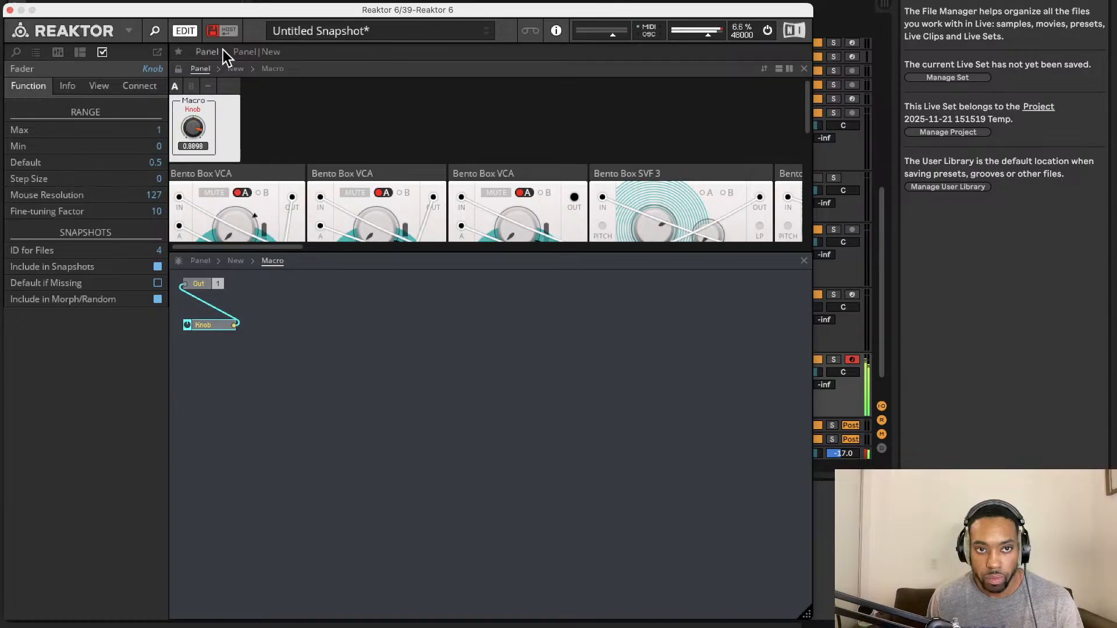
{"action": "left_click_drag", "start_coordinate": [194, 135], "coordinate": [225, 212]}
Separate the Macro's stacked Out terminals, wiring the Knob to Out 2 as well, and turn the panel Knob to 0.5905
{"action": "left_click_drag", "start_coordinate": [210, 285], "coordinate": [433, 415]}
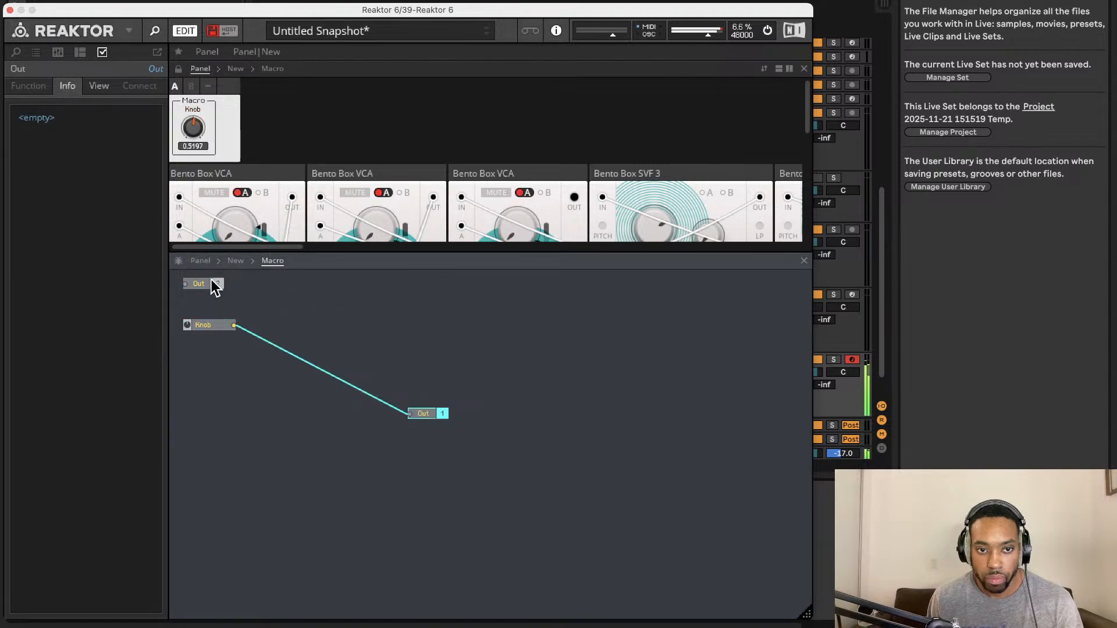
{"action": "left_click_drag", "start_coordinate": [211, 283], "coordinate": [414, 375]}
{"action": "left_click_drag", "start_coordinate": [234, 324], "coordinate": [391, 376]}
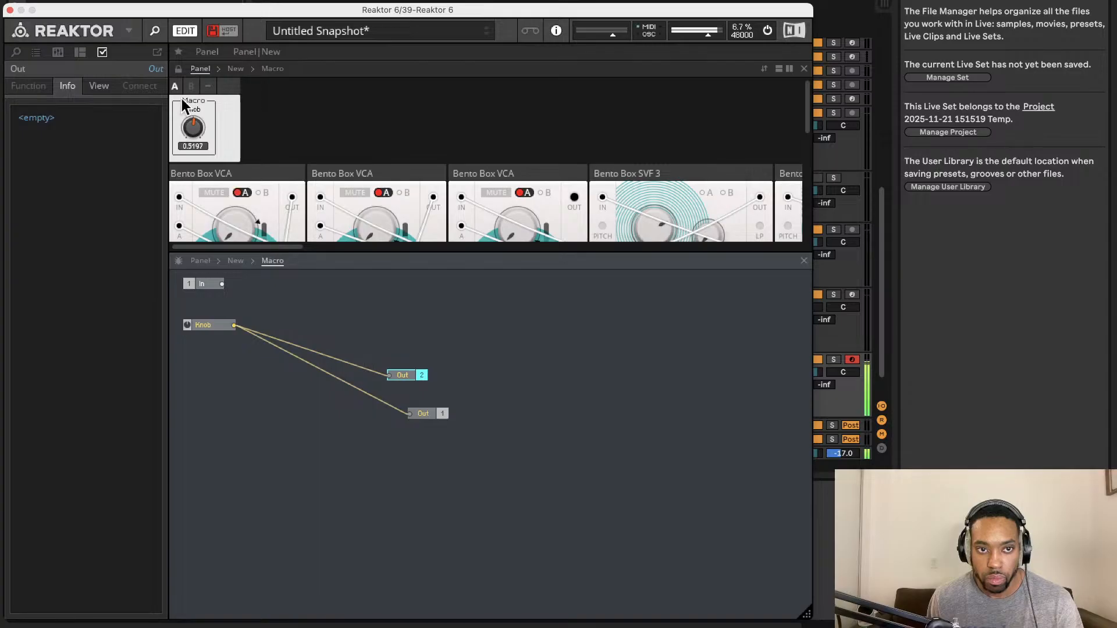
{"action": "left_click_drag", "start_coordinate": [182, 100], "coordinate": [183, 177]}
{"action": "left_click_drag", "start_coordinate": [201, 104], "coordinate": [204, 121]}
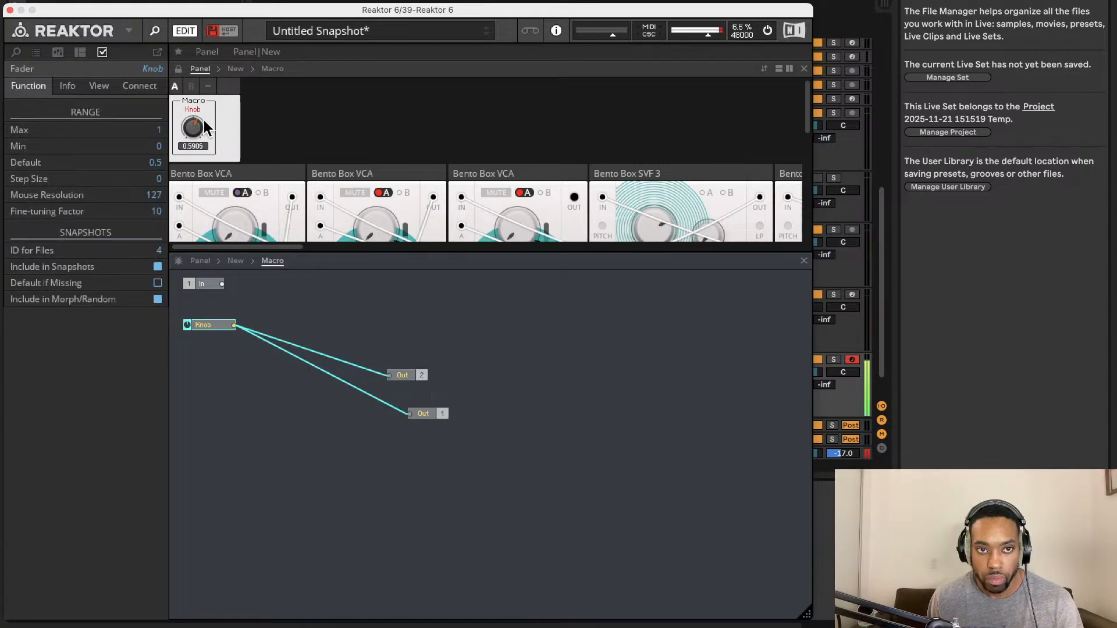
Show the New structure in the upper pane and shift the Macro slightly away from the first Bento Box VCA
{"action": "left_click", "coordinate": [233, 69]}
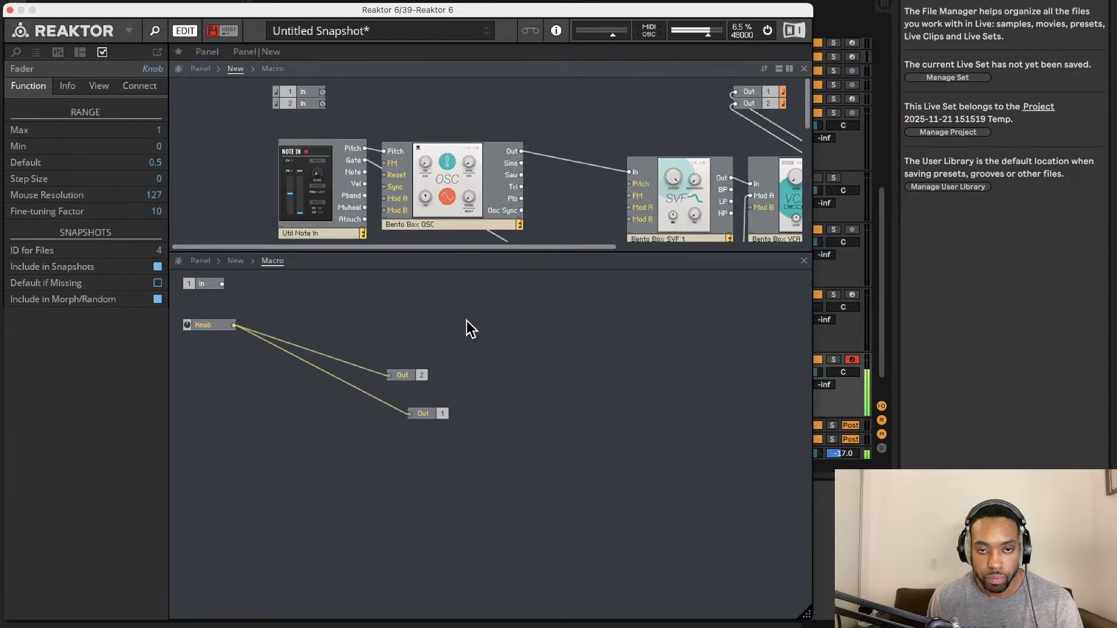
{"action": "scroll", "coordinate": [466, 158], "scroll_direction": "right", "scroll_amount": 10}
{"action": "scroll", "coordinate": [594, 160], "scroll_direction": "down", "scroll_amount": 3}
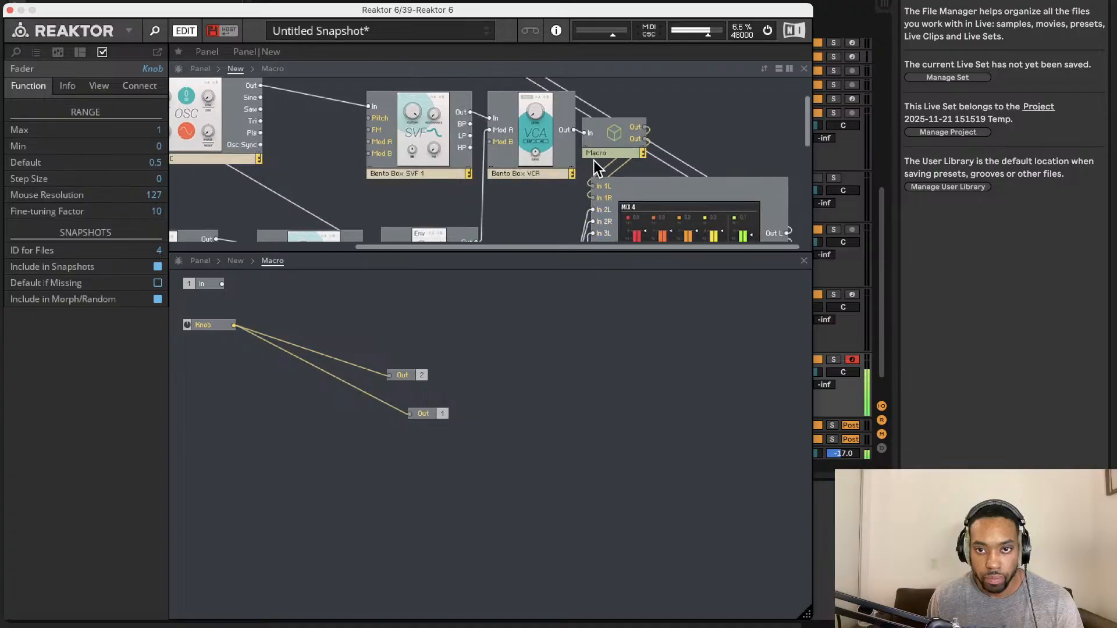
{"action": "scroll", "coordinate": [601, 161], "scroll_direction": "up", "scroll_amount": 2}
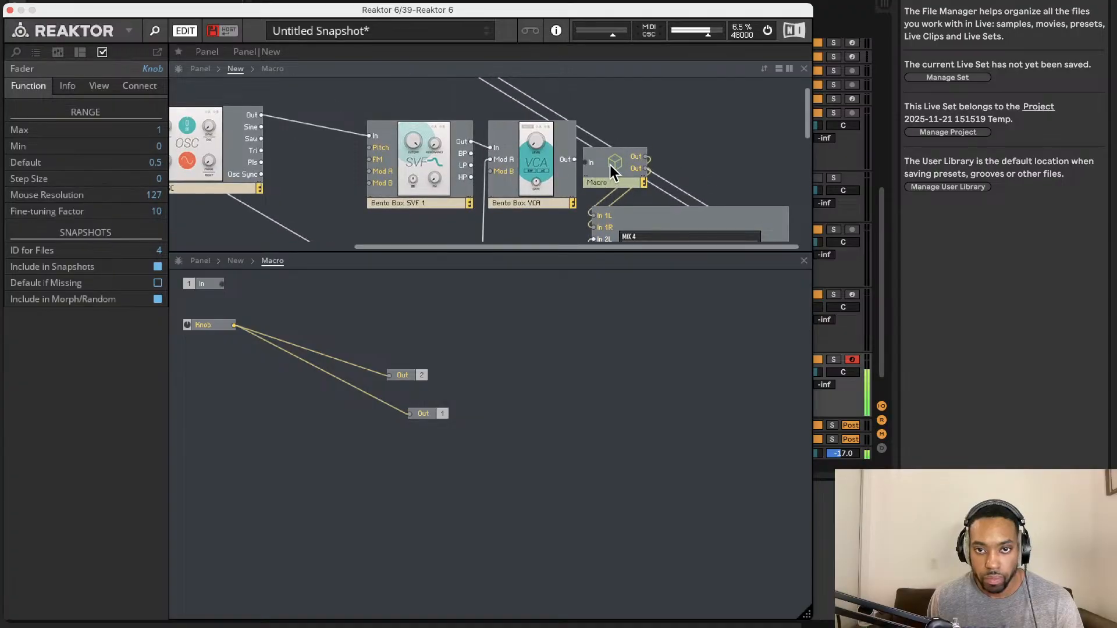
{"action": "left_click_drag", "start_coordinate": [610, 165], "coordinate": [620, 164]}
{"action": "left_click", "coordinate": [577, 161]}
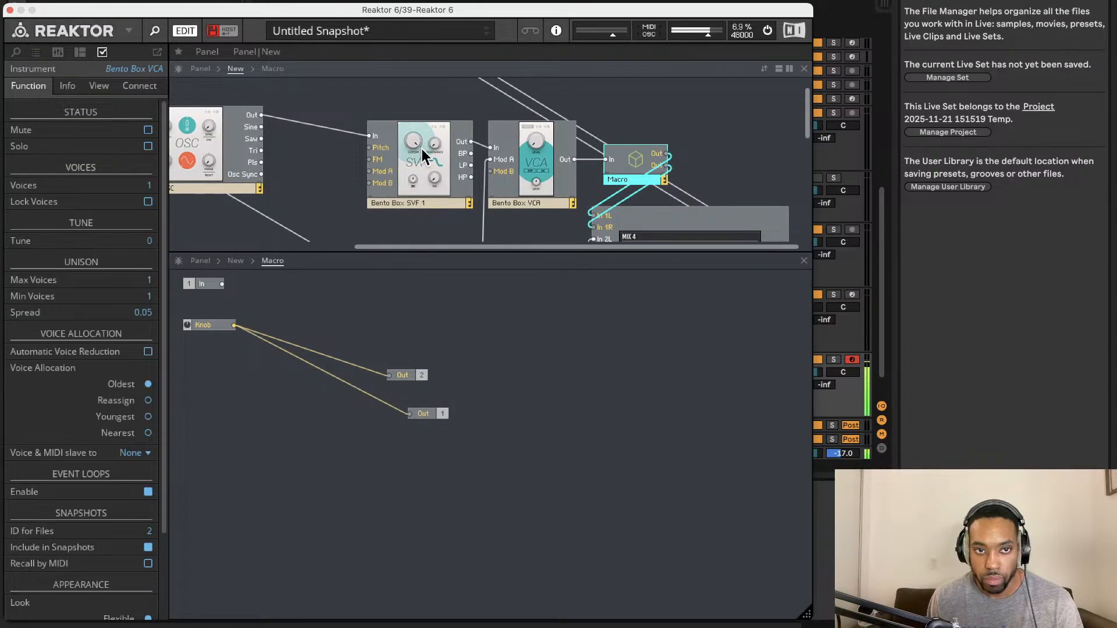
Return the upper pane to the Panel view and turn the Macro's Knob down to 0.0236
{"action": "scroll", "coordinate": [422, 149], "scroll_direction": "left", "scroll_amount": 10}
{"action": "scroll", "coordinate": [421, 148], "scroll_direction": "up", "scroll_amount": 3}
{"action": "scroll", "coordinate": [262, 140], "scroll_direction": "left", "scroll_amount": 4}
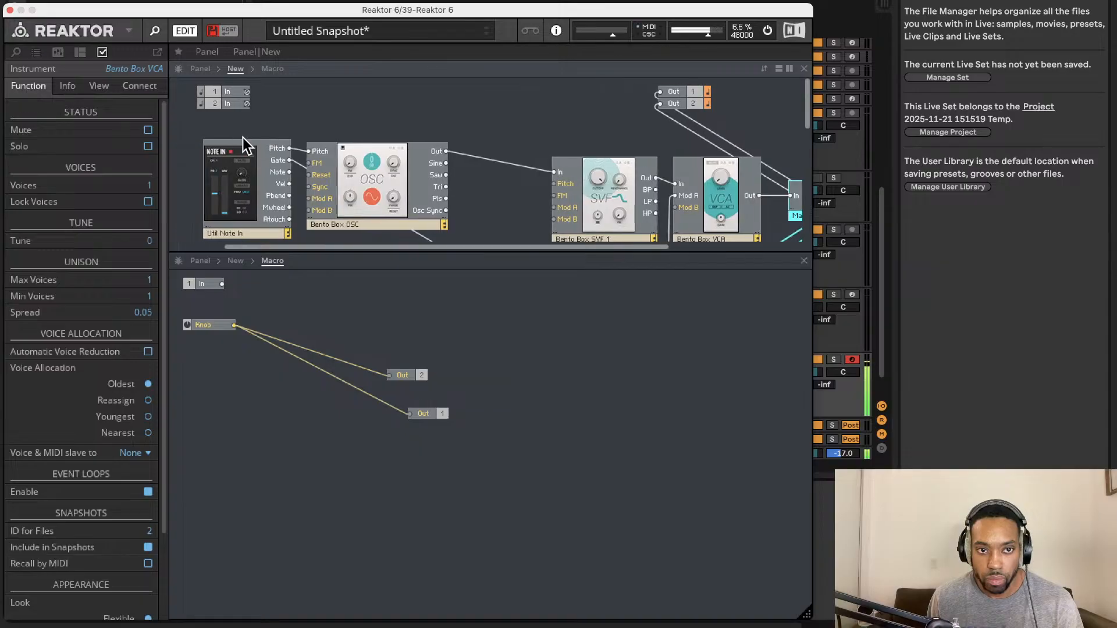
{"action": "left_click", "coordinate": [199, 69]}
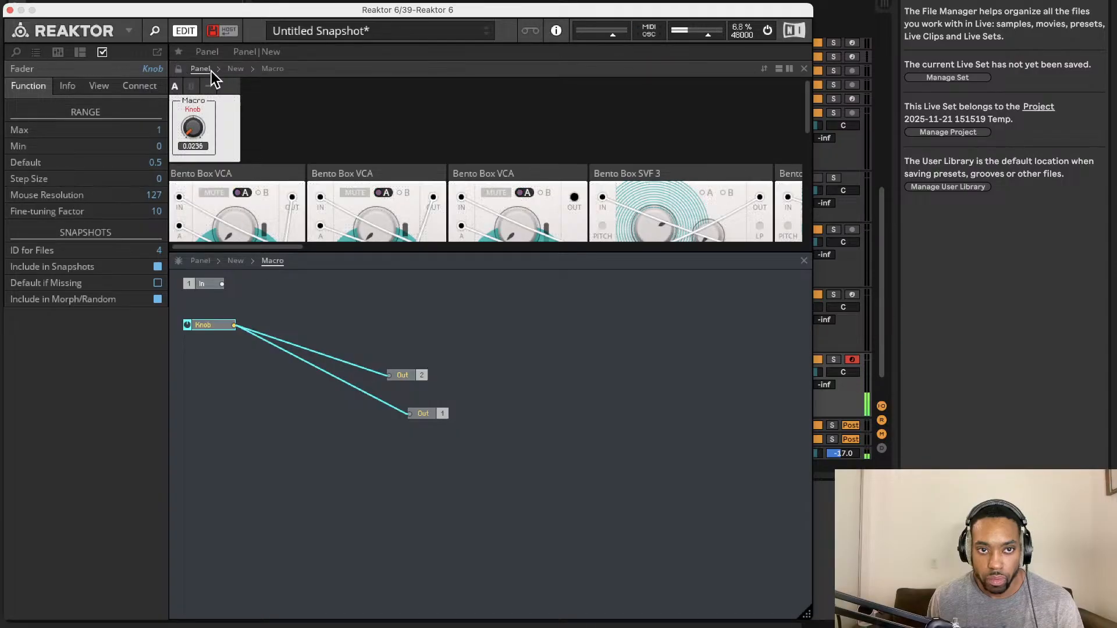
Show the New structure in the upper pane, and reposition the In terminal and Knob module inside the Macro
{"action": "left_click", "coordinate": [235, 69]}
{"action": "scroll", "coordinate": [532, 135], "scroll_direction": "right", "scroll_amount": 5}
{"action": "scroll", "coordinate": [532, 135], "scroll_direction": "down", "scroll_amount": 3}
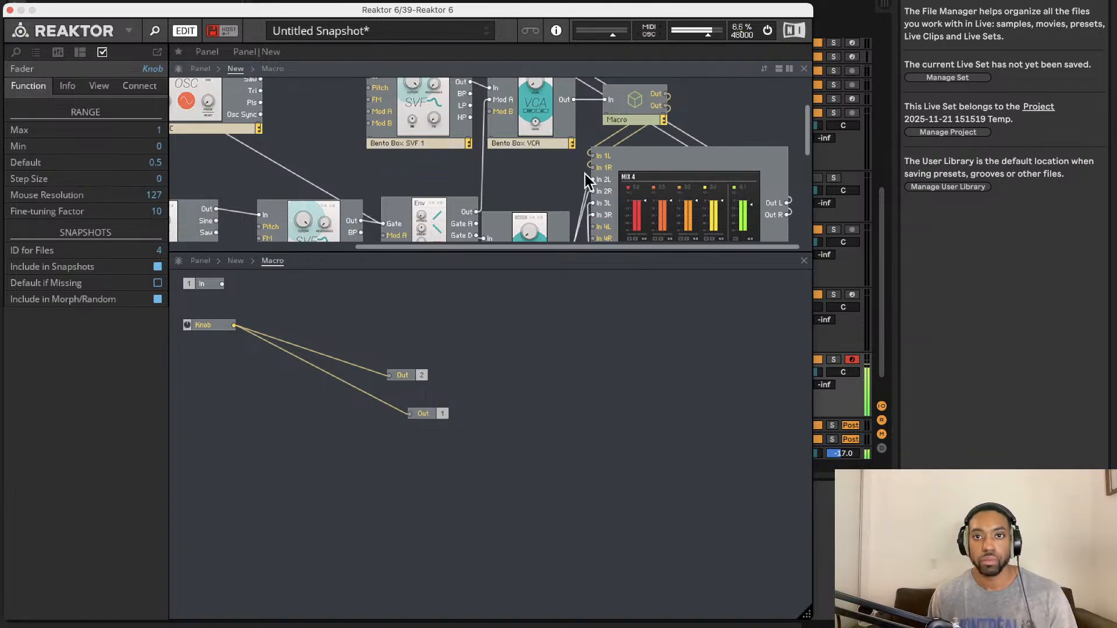
{"action": "scroll", "coordinate": [594, 169], "scroll_direction": "up", "scroll_amount": 3}
{"action": "scroll", "coordinate": [593, 169], "scroll_direction": "left", "scroll_amount": 1}
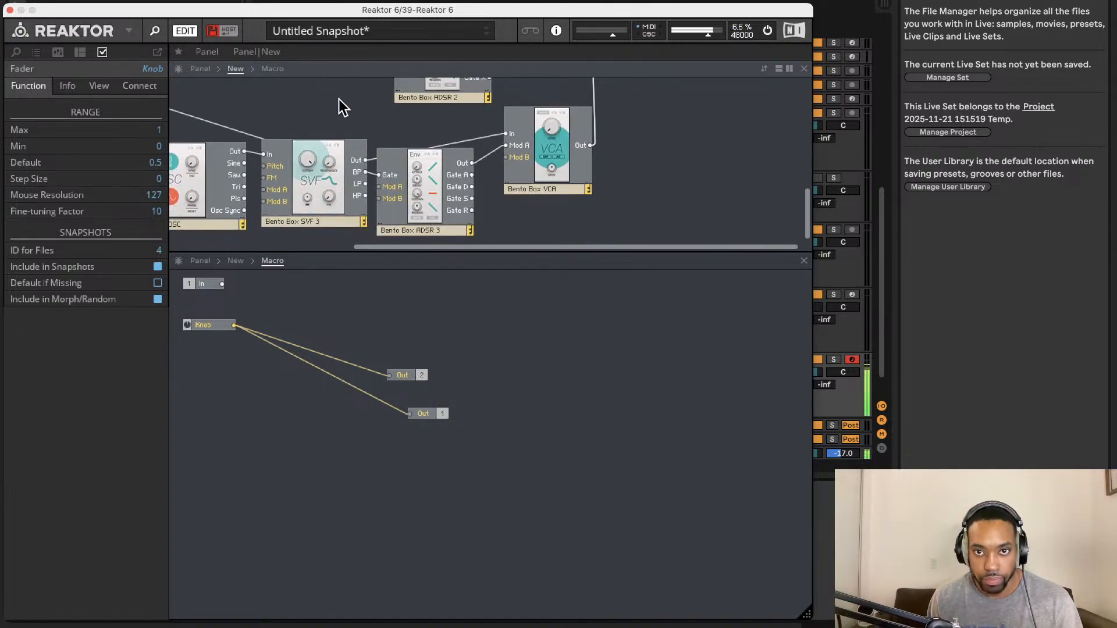
{"action": "left_click", "coordinate": [204, 284]}
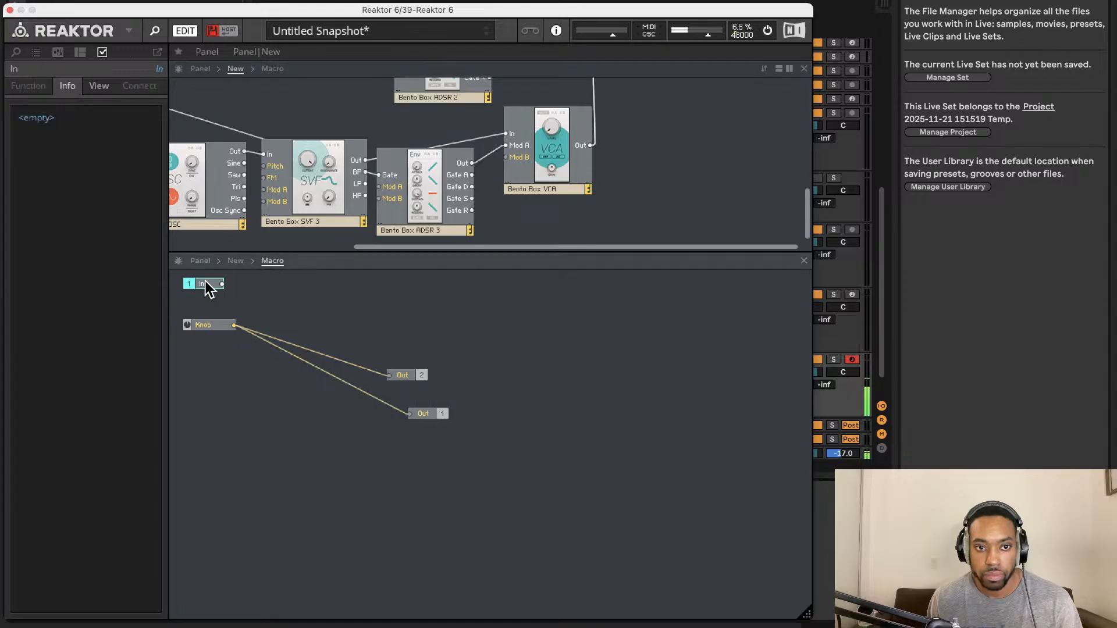
{"action": "left_click_drag", "start_coordinate": [215, 294], "coordinate": [264, 282]}
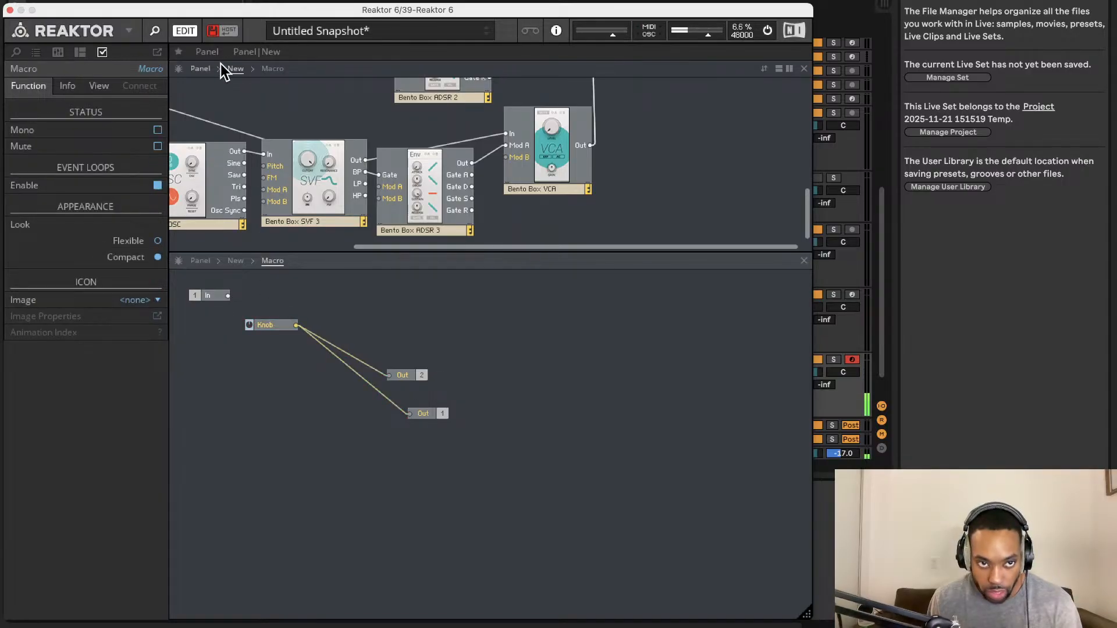
Save the ensemble as growloneLS.ens in the Racks folder
{"action": "left_click", "coordinate": [130, 33]}
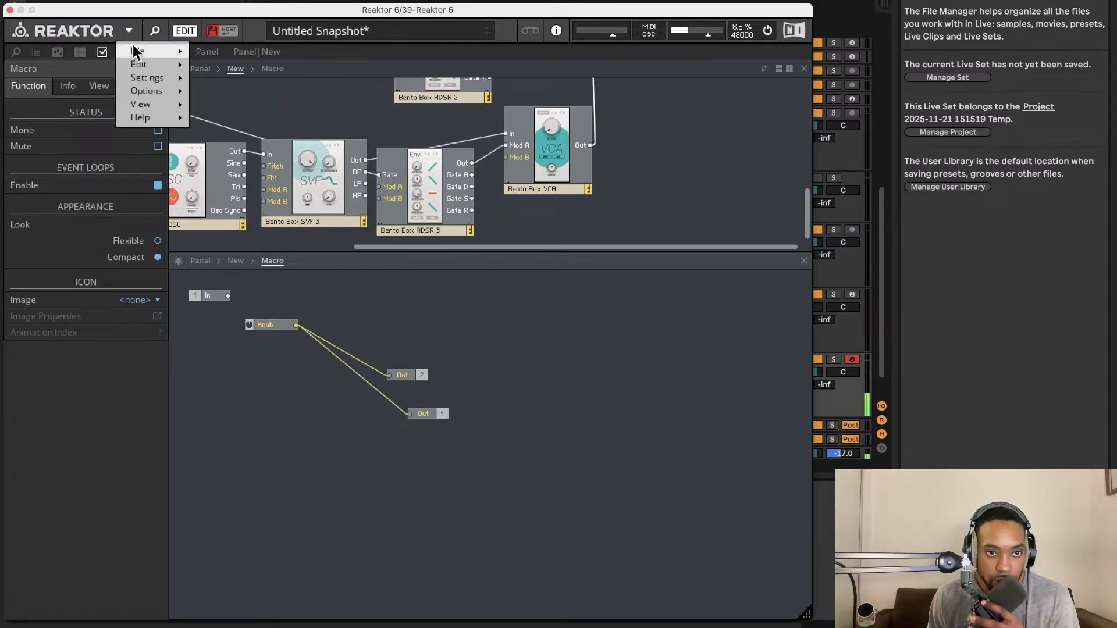
{"action": "mouse_move", "coordinate": [178, 56]}
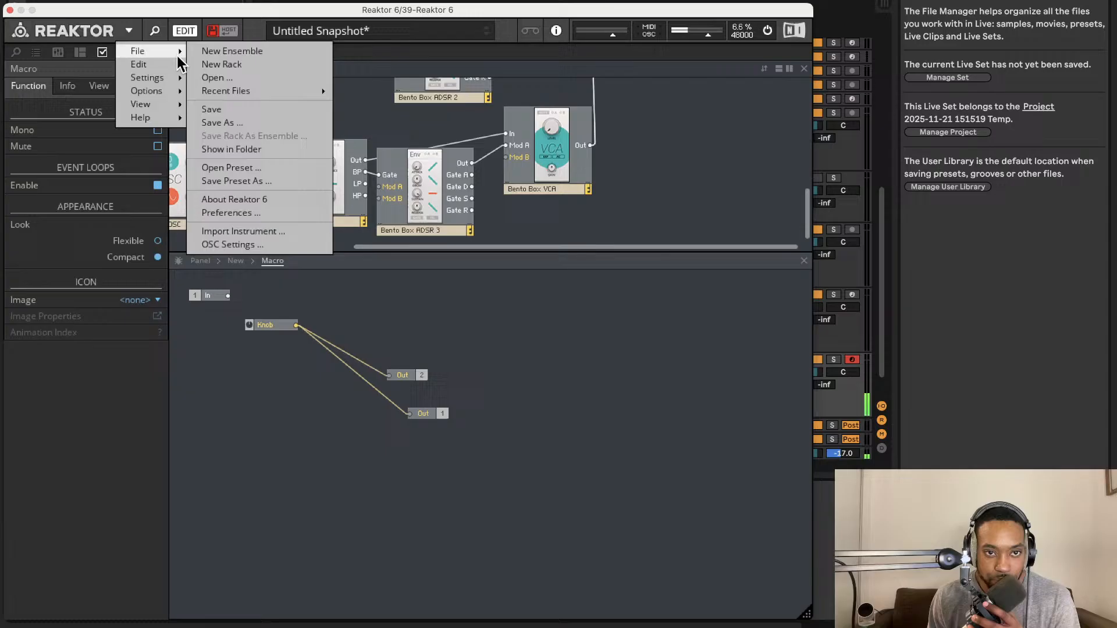
{"action": "left_click", "coordinate": [277, 122]}
{"action": "type", "text": "growb.ens"}
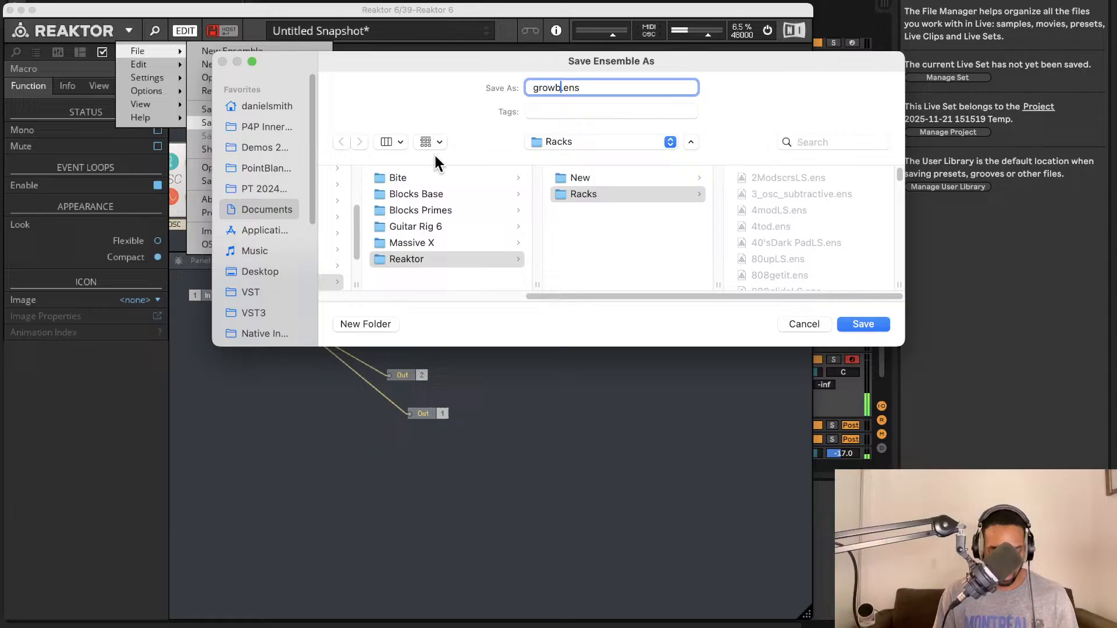
{"action": "key", "text": "BackSpace"}
{"action": "type", "text": "loneLS"}
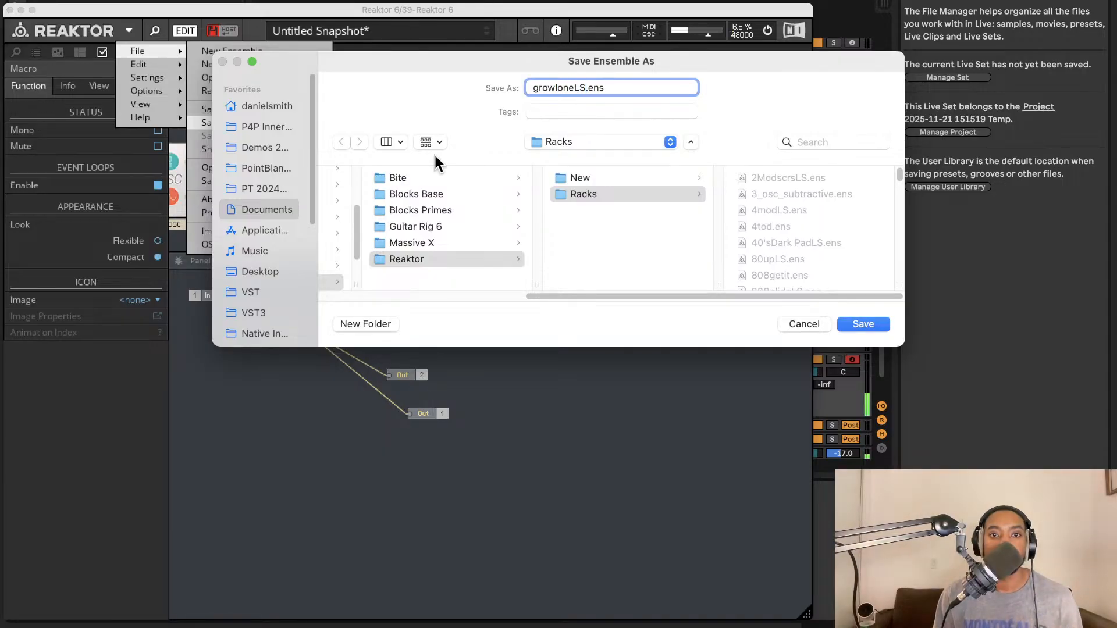
{"action": "key", "text": "Return"}
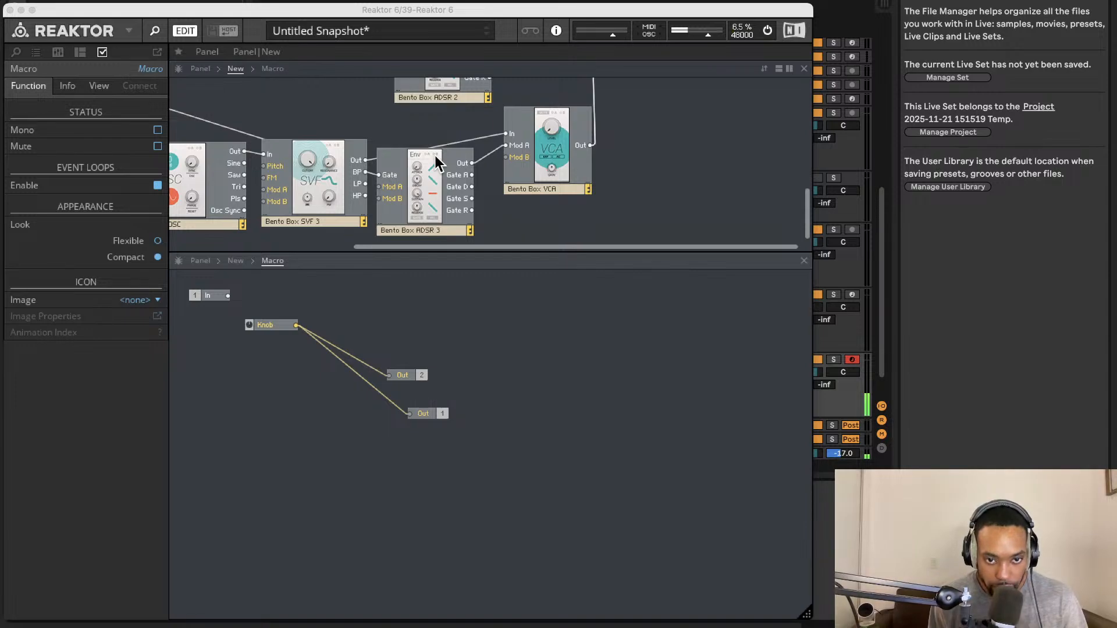
Close the Reaktor plug-in window and lower the Master track's cue volume to -29.0 in Ableton Live
{"action": "scroll", "coordinate": [371, 99], "scroll_direction": "up", "scroll_amount": 2}
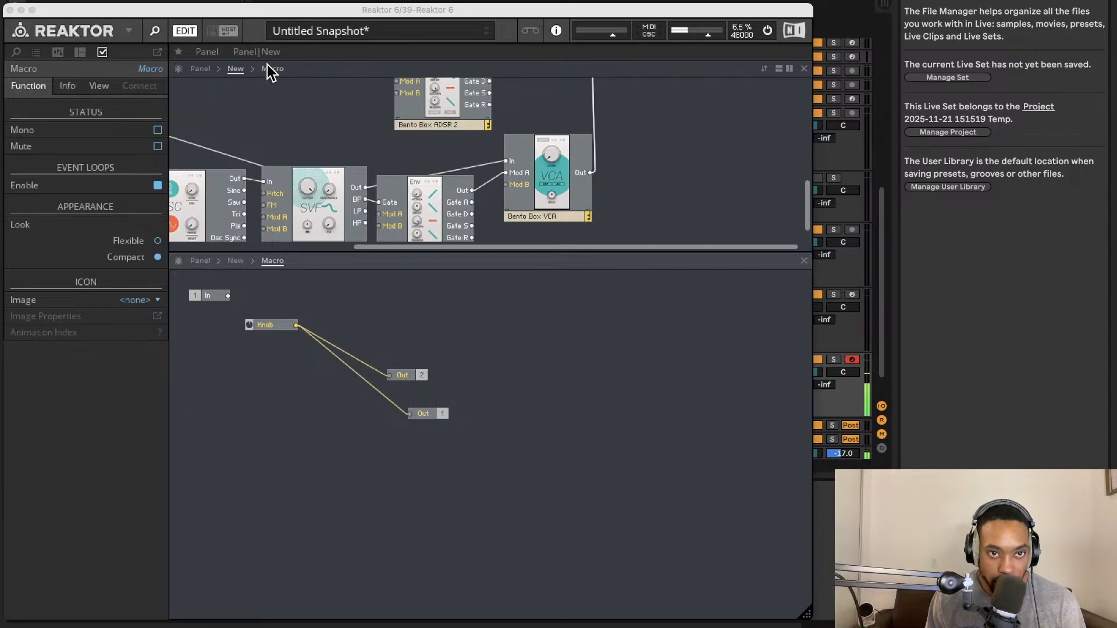
{"action": "left_click", "coordinate": [10, 10]}
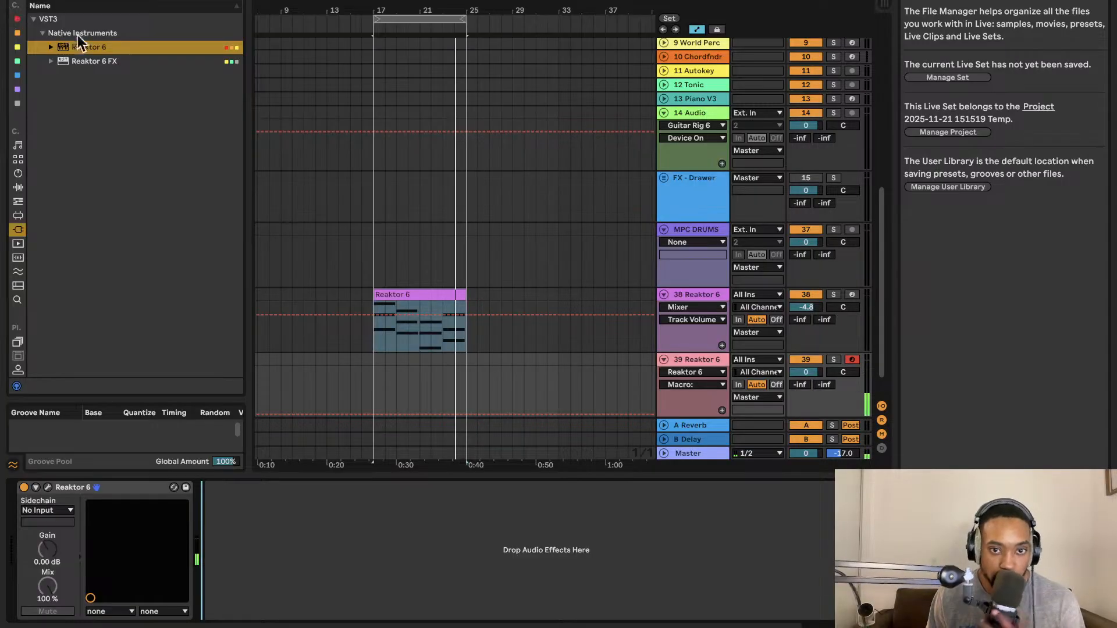
{"action": "left_click", "coordinate": [696, 29]}
{"action": "left_click", "coordinate": [688, 453]}
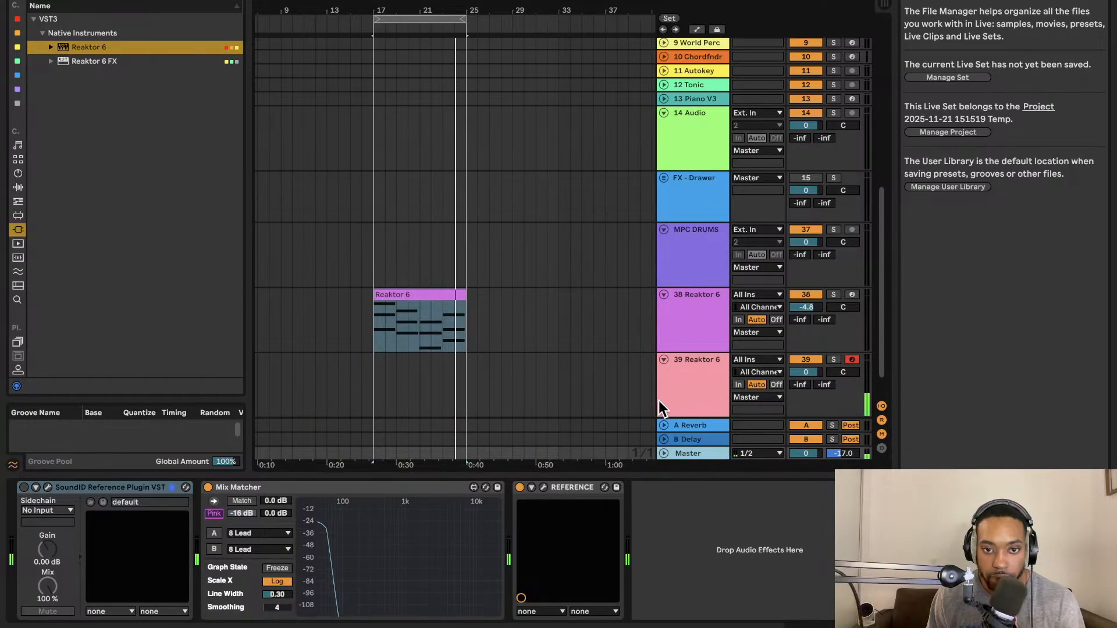
{"action": "key", "text": "Tab"}
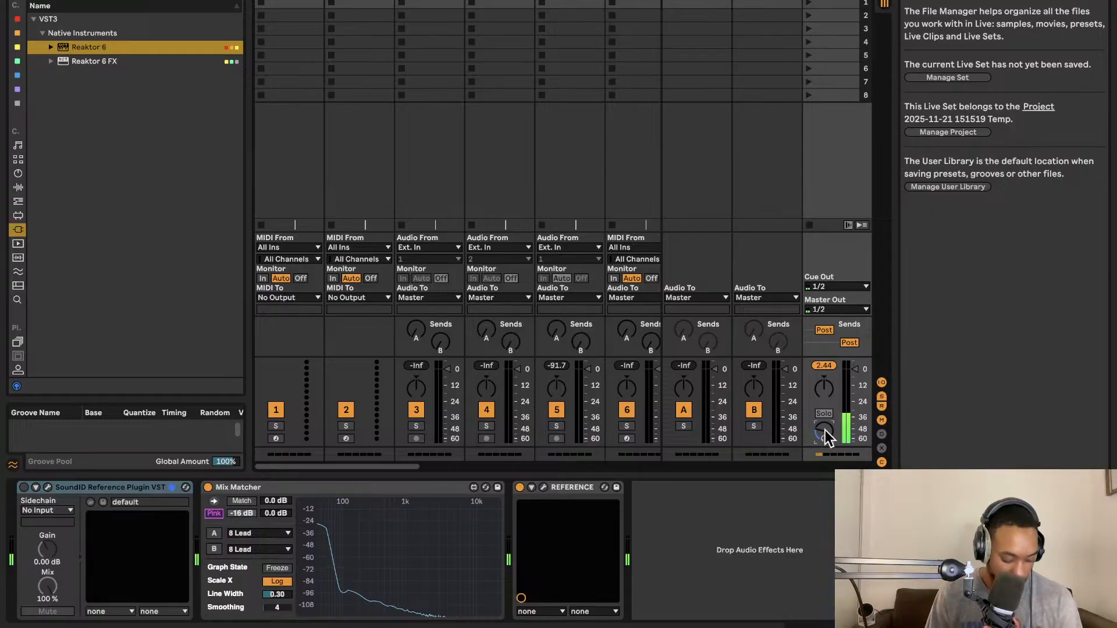
{"action": "key", "text": "Tab"}
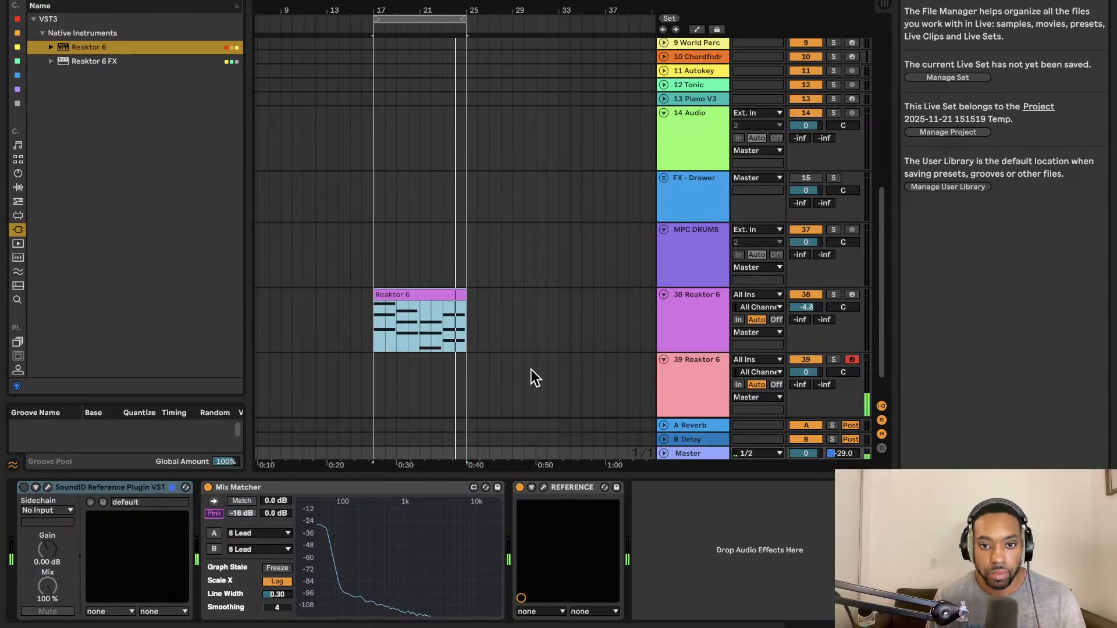
Record a MIDI clip on track 39 Reaktor 6 from bar 17 to about bar 25
{"action": "scroll", "coordinate": [531, 373], "scroll_direction": "down", "scroll_amount": 2}
{"action": "left_click", "coordinate": [373, 401]}
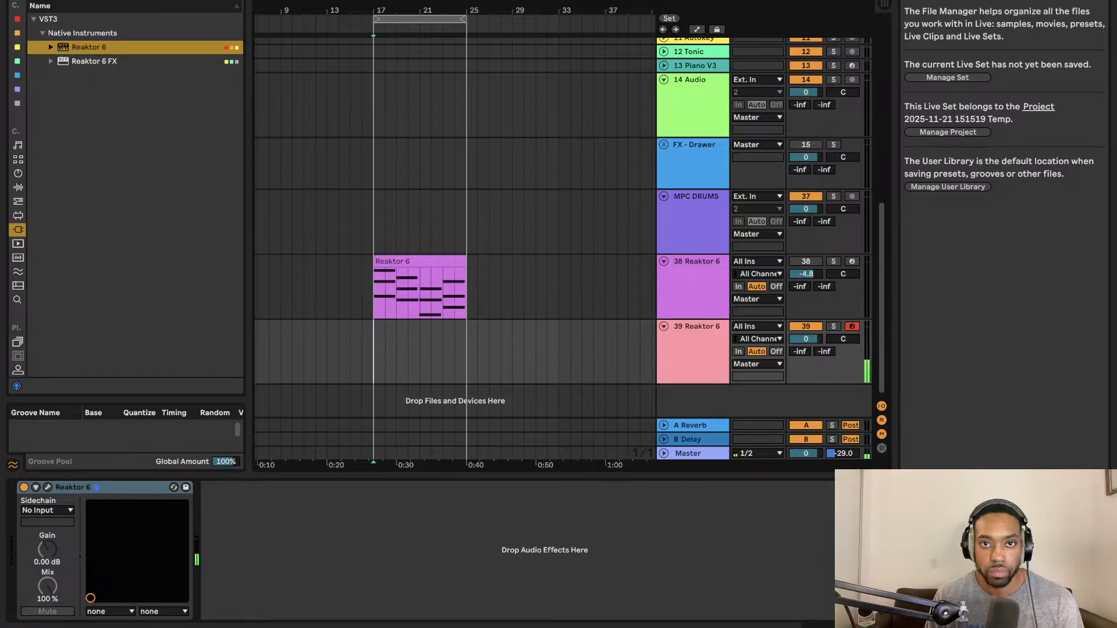
{"action": "key", "text": "F9"}
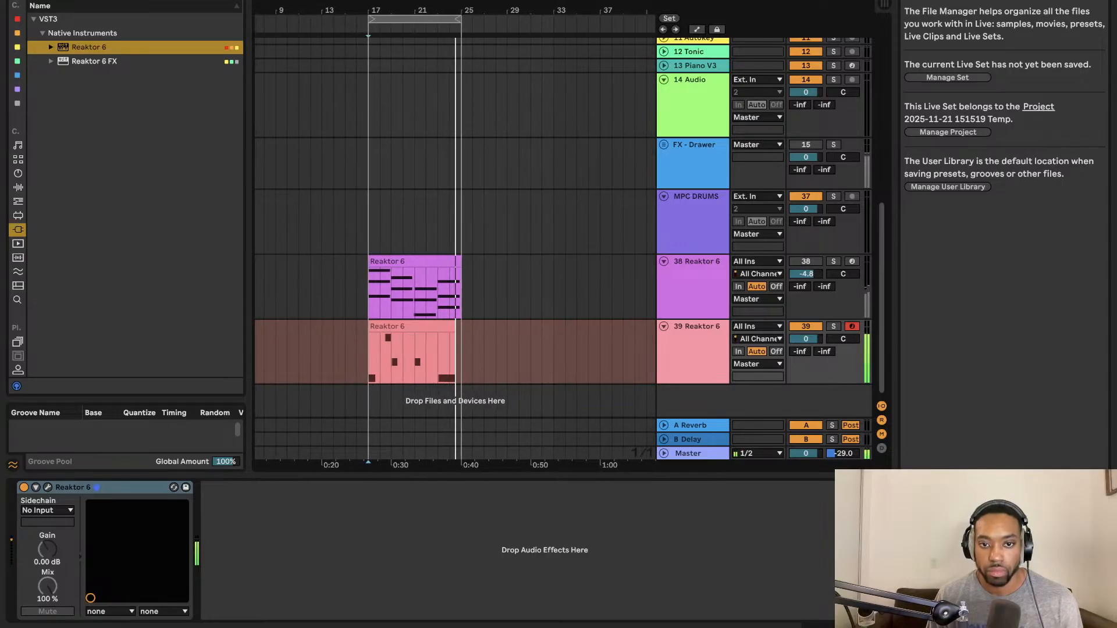
{"action": "key", "text": "space"}
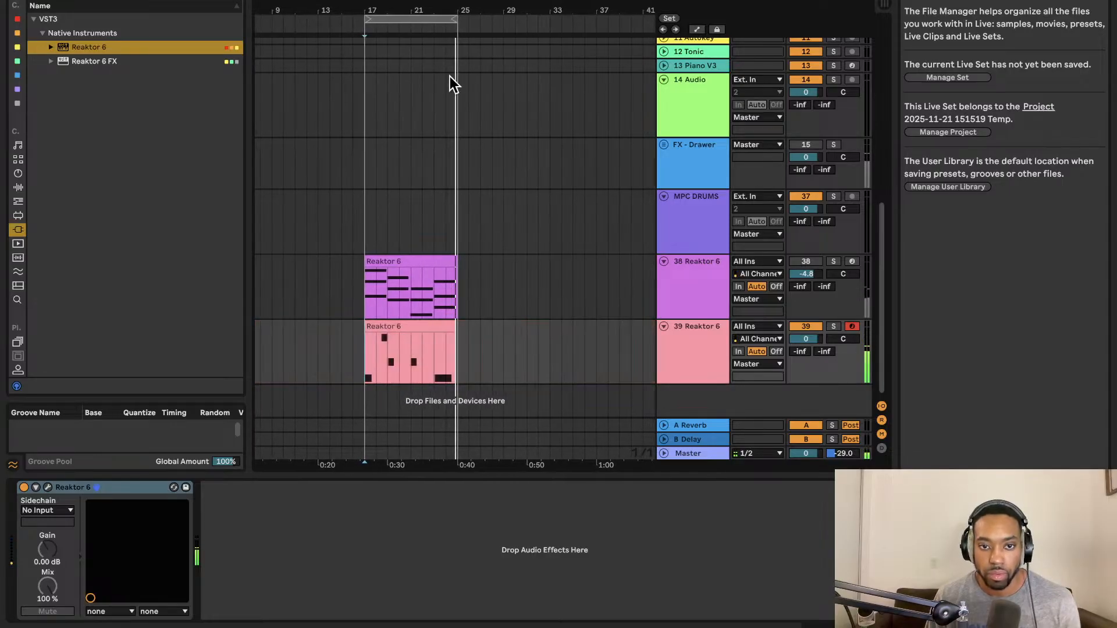
Activate track 38 Reaktor 6 and move the clip on track 39 to start at bar 19
{"action": "left_click", "coordinate": [815, 263]}
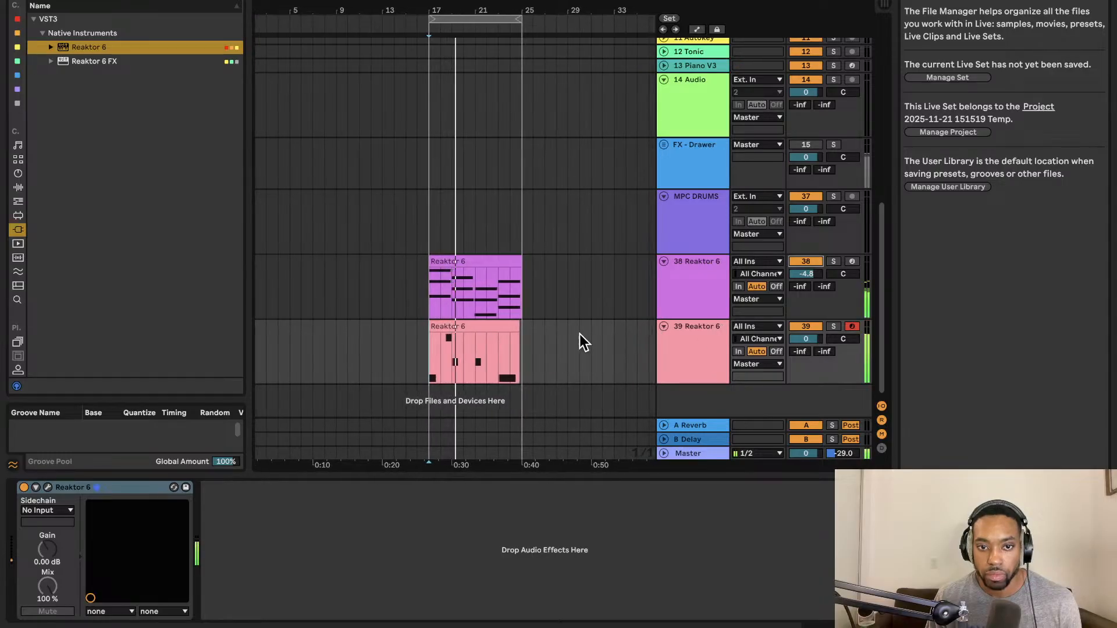
{"action": "left_click", "coordinate": [480, 327]}
{"action": "left_click_drag", "start_coordinate": [481, 327], "coordinate": [511, 326]}
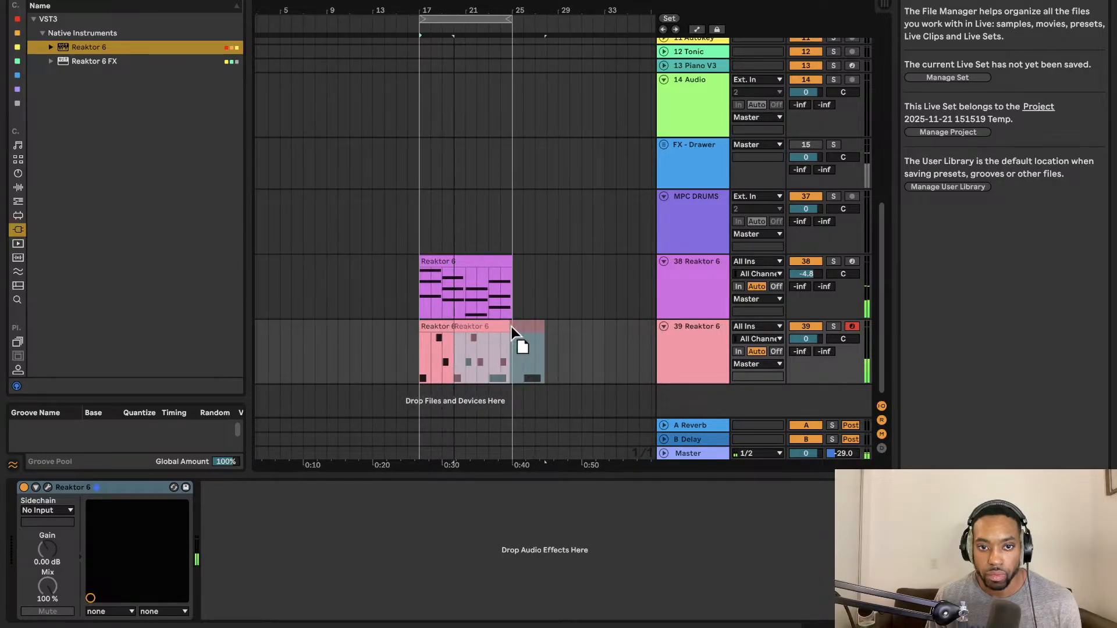
In track 38's clip, shift the notes from bar 3 onward onto the grid, transpose them down four semitones, and play the result
{"action": "left_click", "coordinate": [447, 307]}
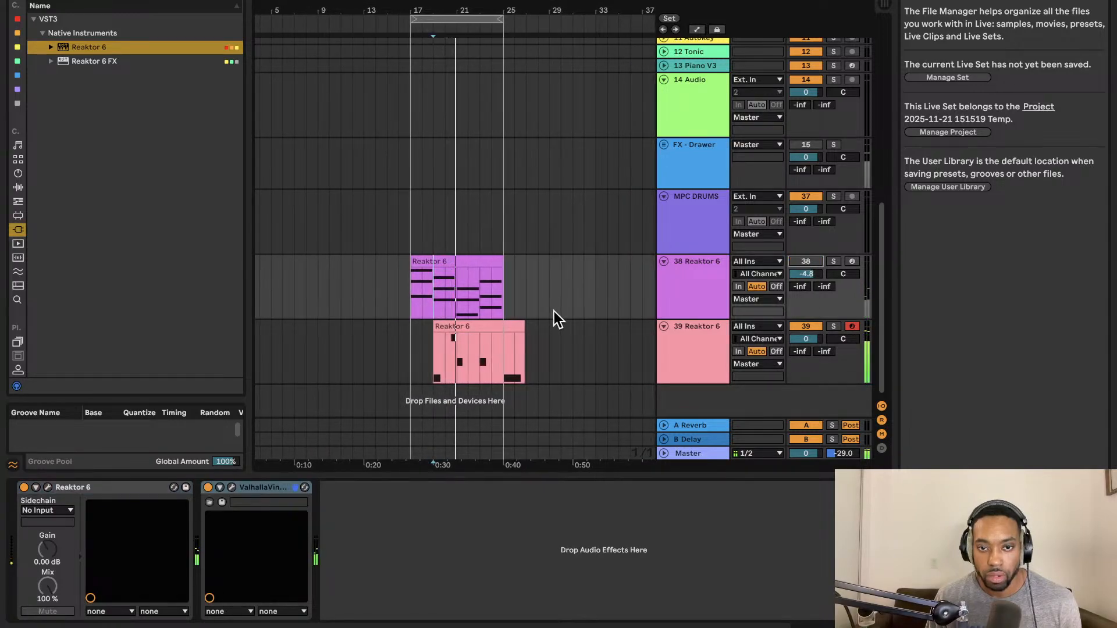
{"action": "double_click", "coordinate": [469, 284]}
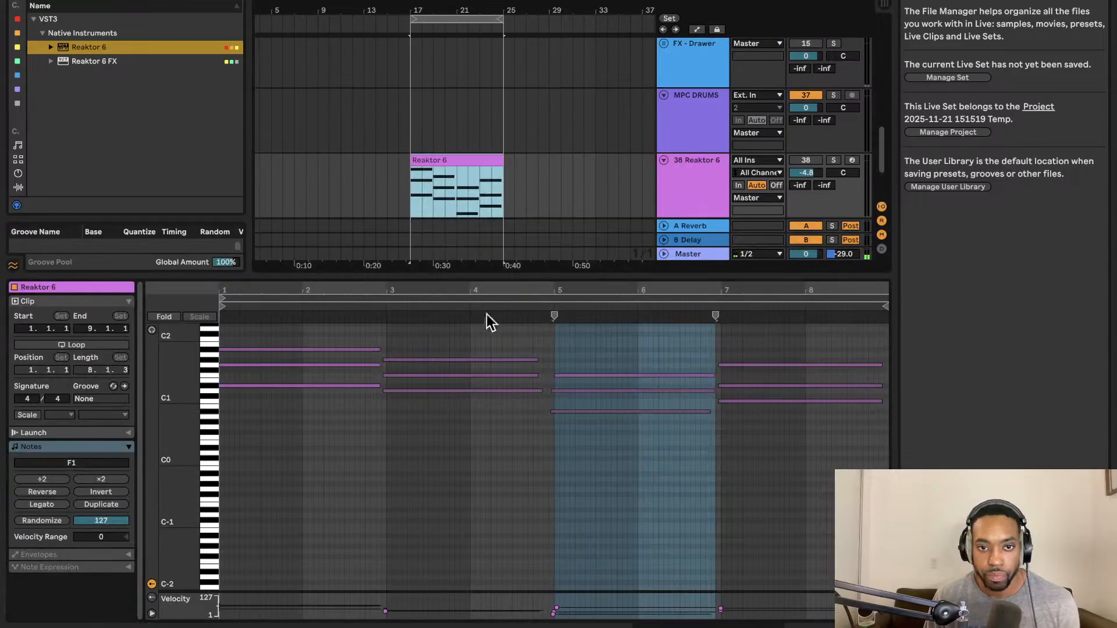
{"action": "left_click_drag", "start_coordinate": [391, 340], "coordinate": [873, 515]}
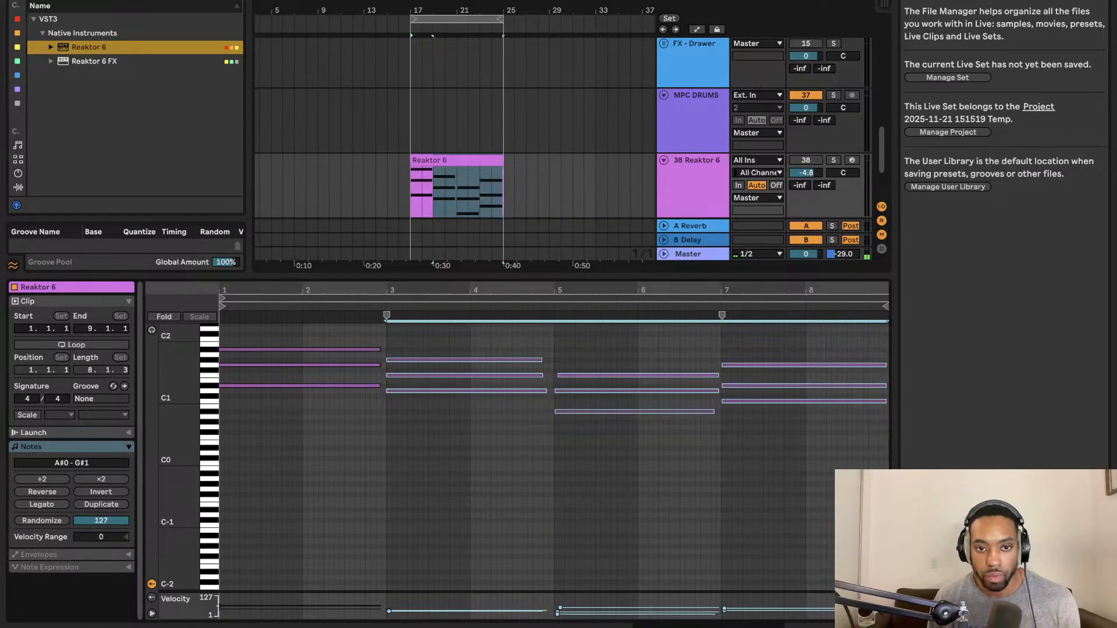
{"action": "key", "text": "ctrl+u"}
{"action": "key", "text": "Down"}
{"action": "key", "text": "Down"}
{"action": "key", "text": "Down"}
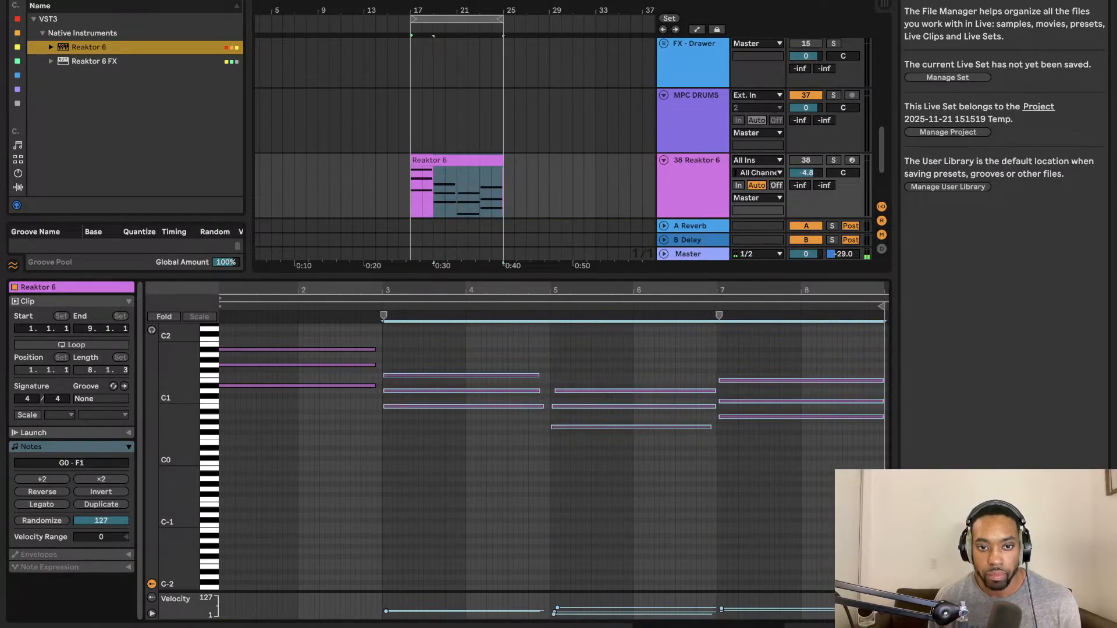
{"action": "key", "text": "Down"}
{"action": "key", "text": "space"}
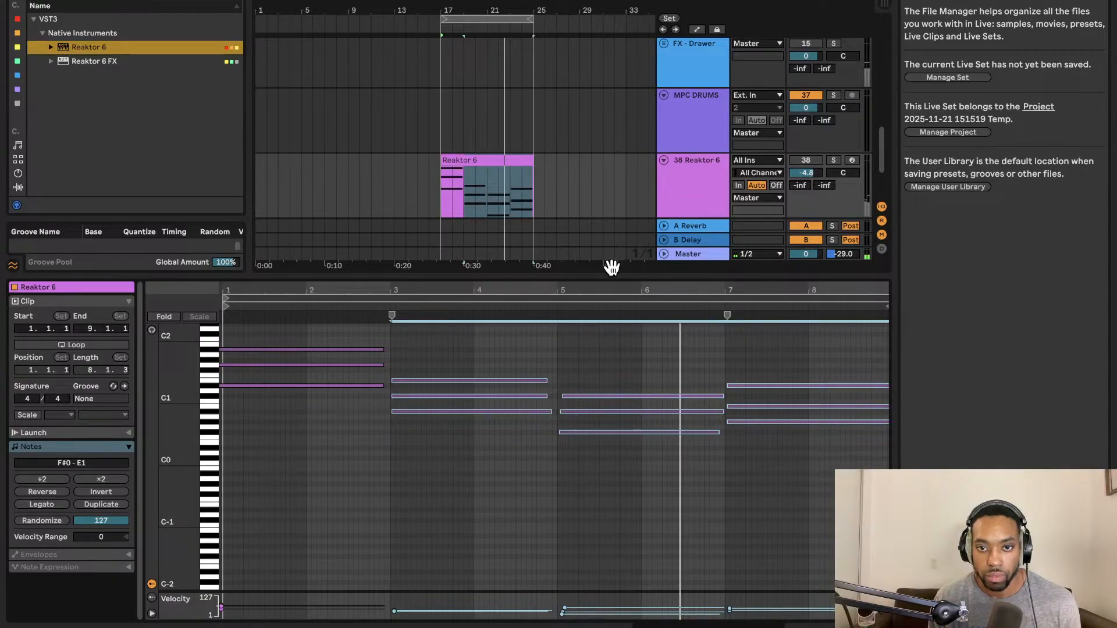
Shorten the clip on track 39 to three bars and duplicate it directly after itself
{"action": "left_click_drag", "start_coordinate": [606, 274], "coordinate": [574, 397]}
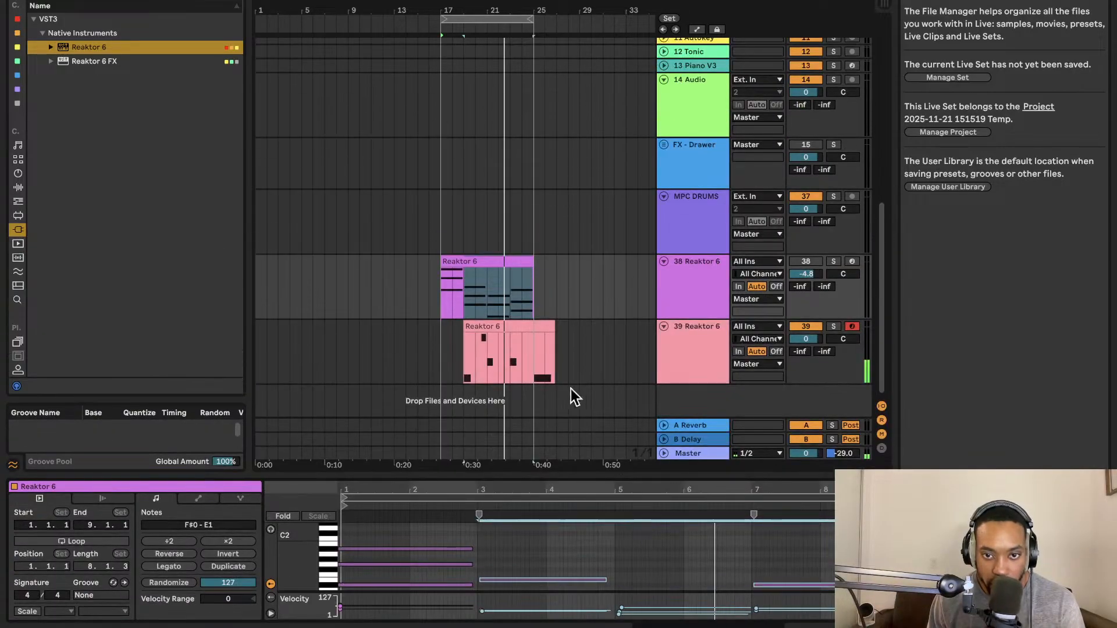
{"action": "left_click_drag", "start_coordinate": [544, 326], "coordinate": [494, 326]}
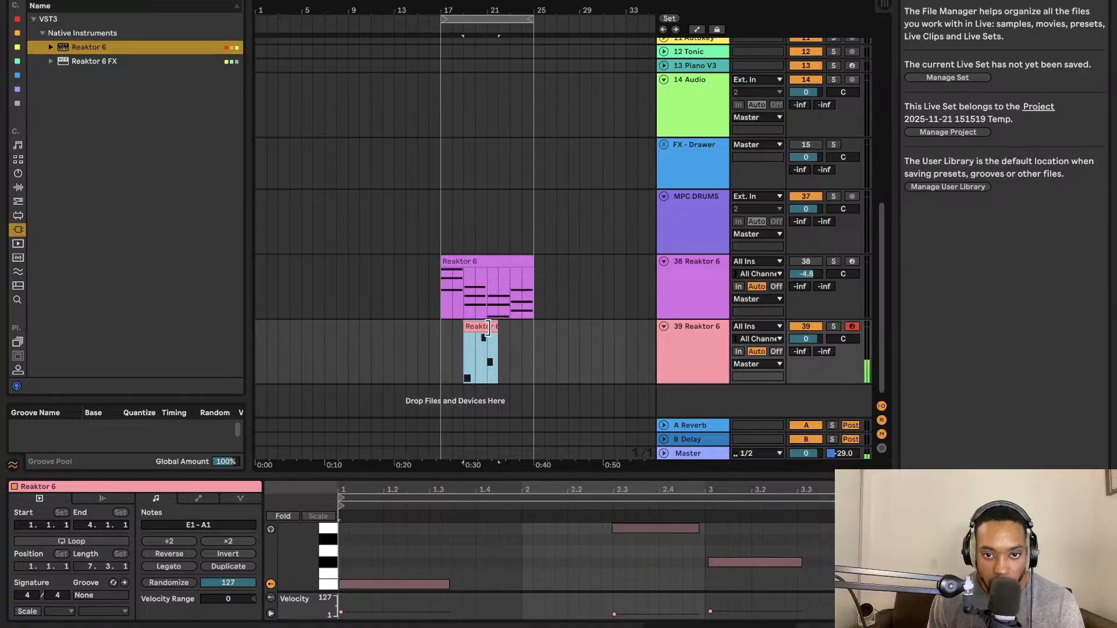
{"action": "key", "text": "ctrl+d"}
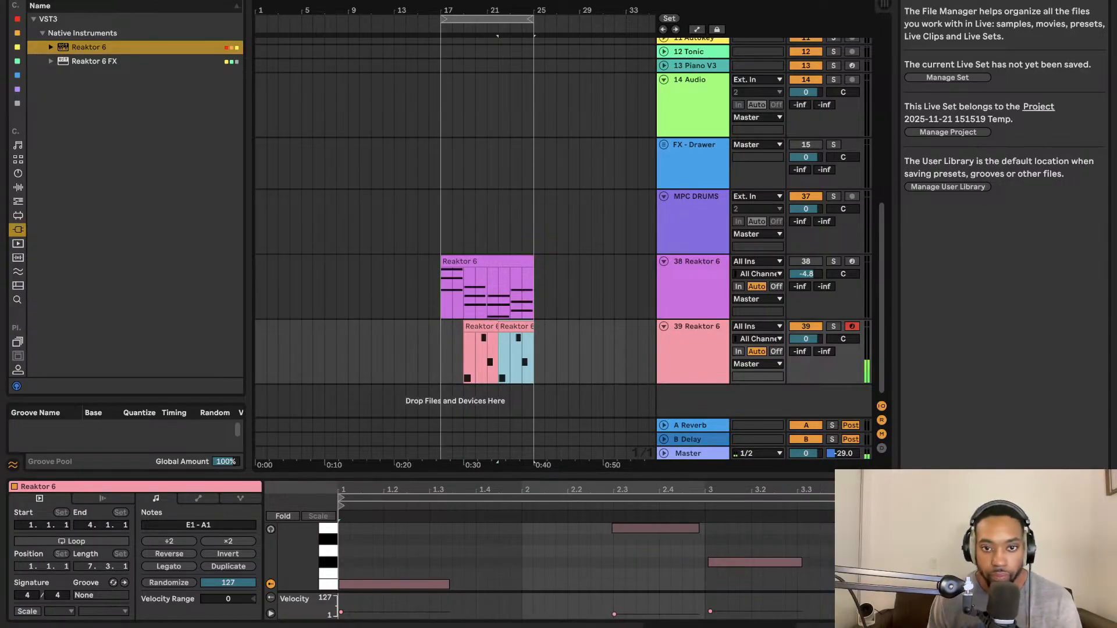
{"action": "left_click", "coordinate": [472, 323]}
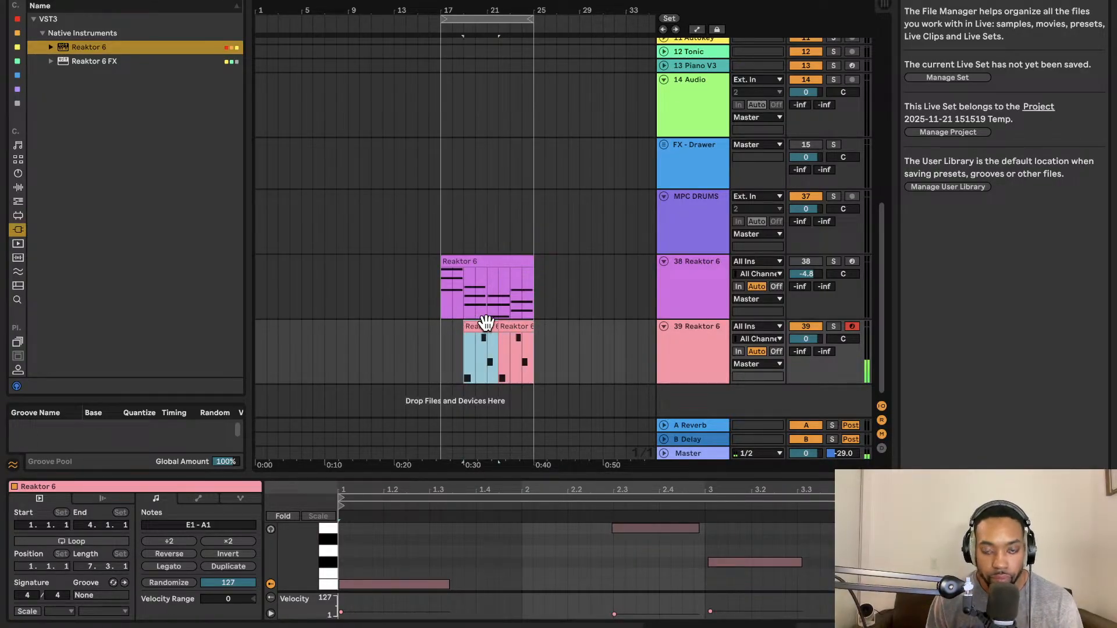
Play the arrangement and move the second clip on track 39 one bar later to start at bar 23
{"action": "key", "text": "space"}
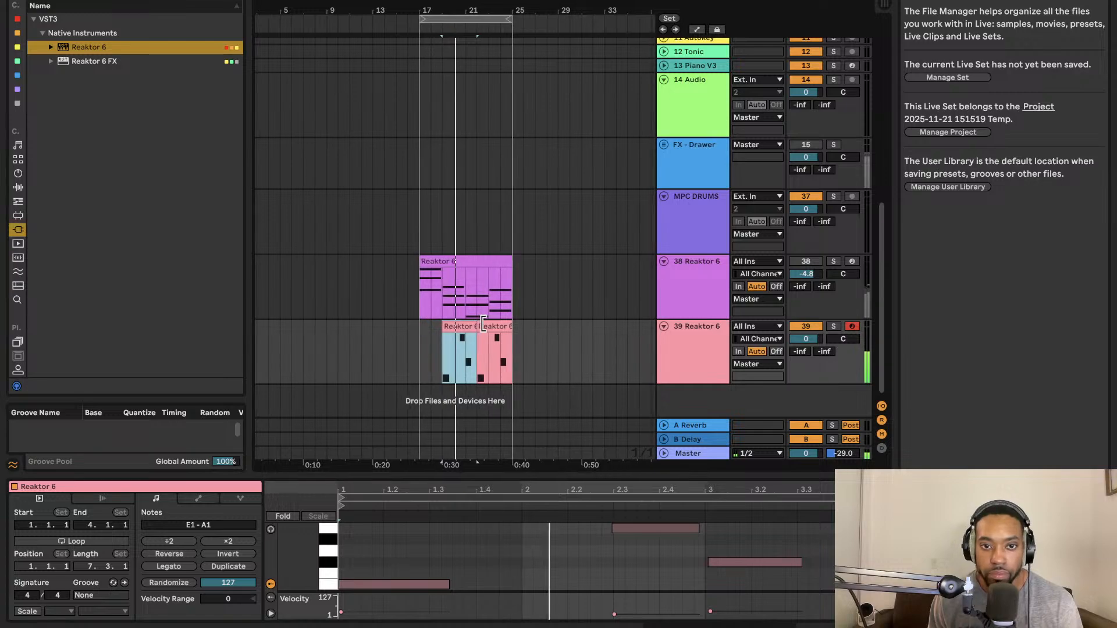
{"action": "left_click", "coordinate": [482, 325]}
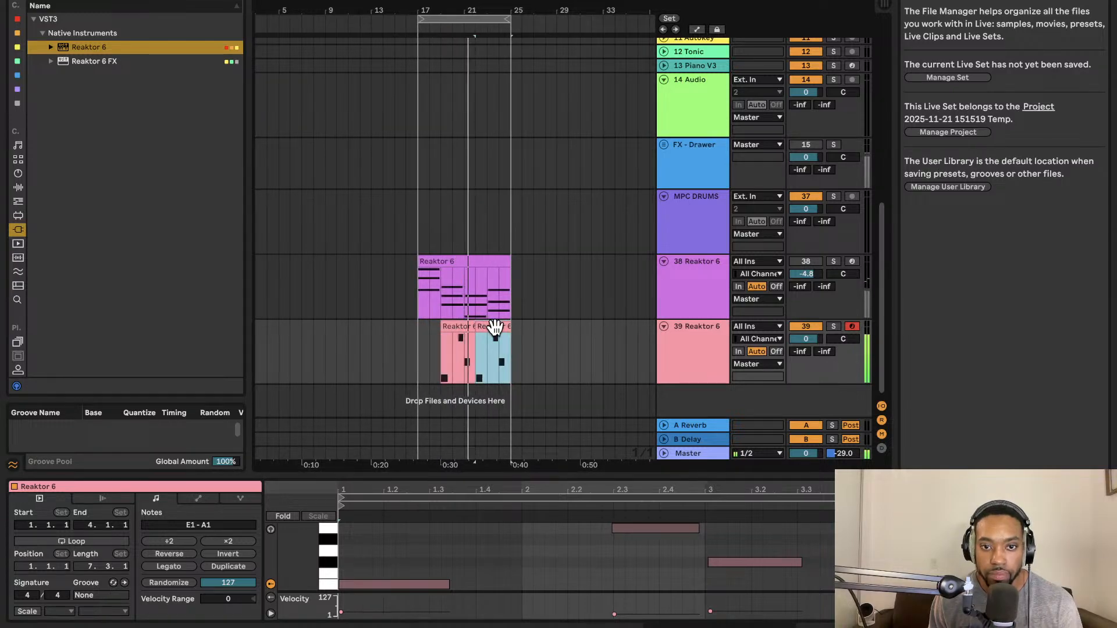
{"action": "left_click_drag", "start_coordinate": [495, 327], "coordinate": [506, 327]}
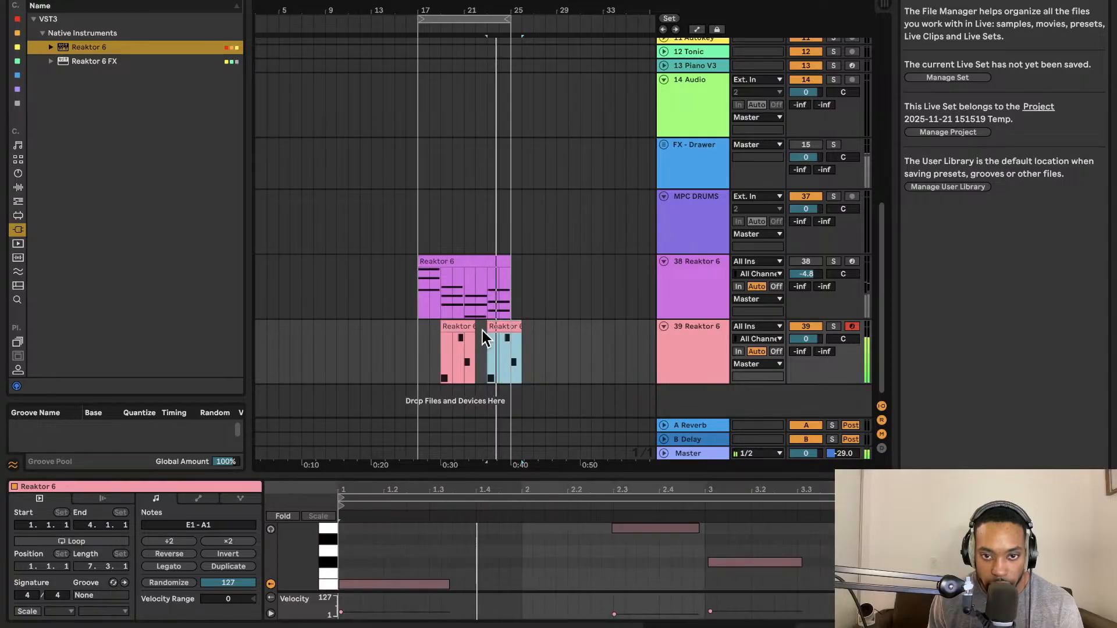
Loop the range of both clips on track 39 and extend the loop's end to bar 27
{"action": "left_click", "coordinate": [449, 332], "text": "shift"}
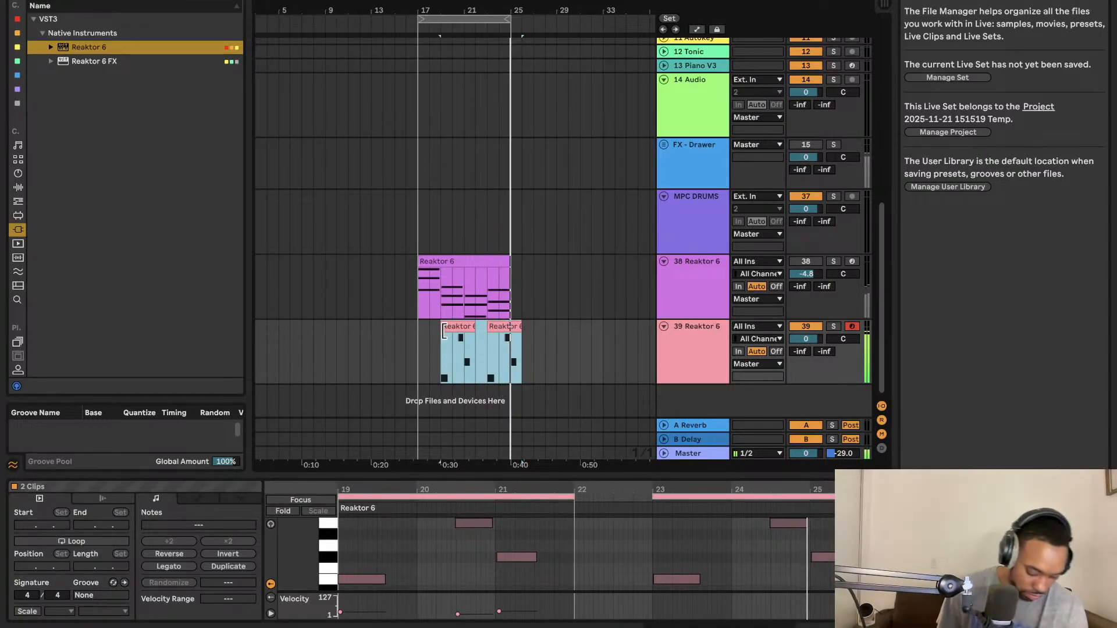
{"action": "key", "text": "ctrl+l"}
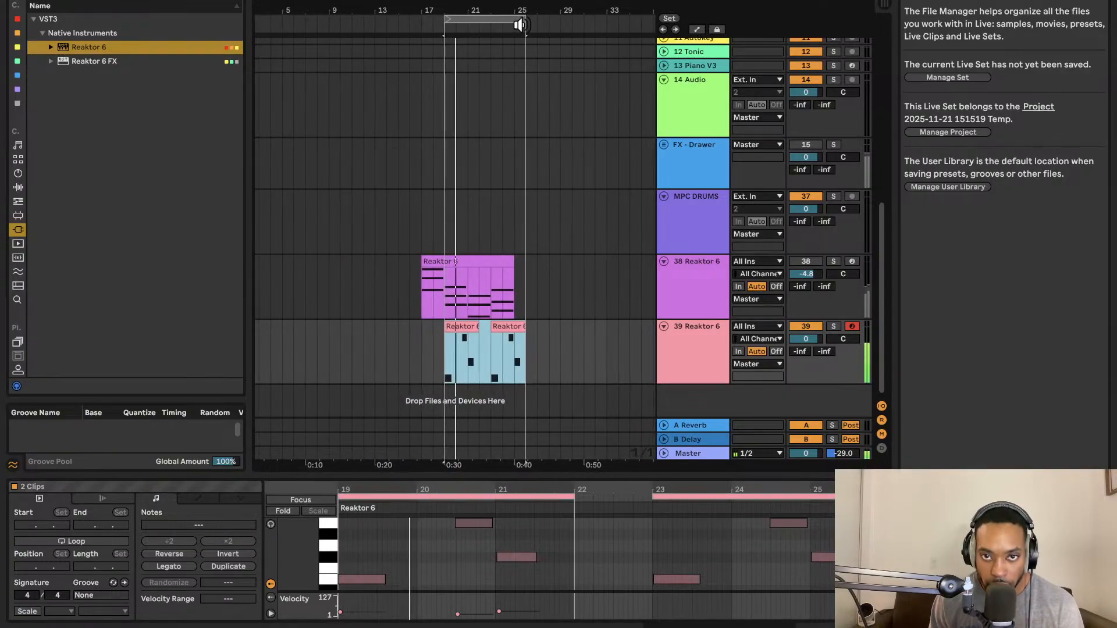
{"action": "left_click_drag", "start_coordinate": [523, 19], "coordinate": [534, 19]}
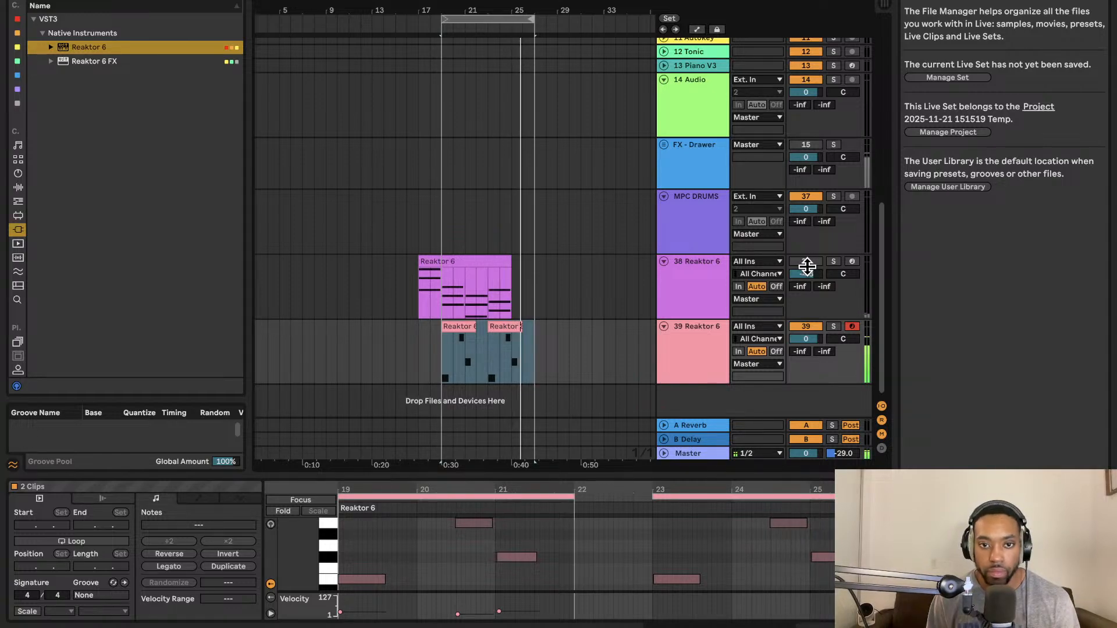
{"action": "left_click_drag", "start_coordinate": [808, 267], "coordinate": [767, 277]}
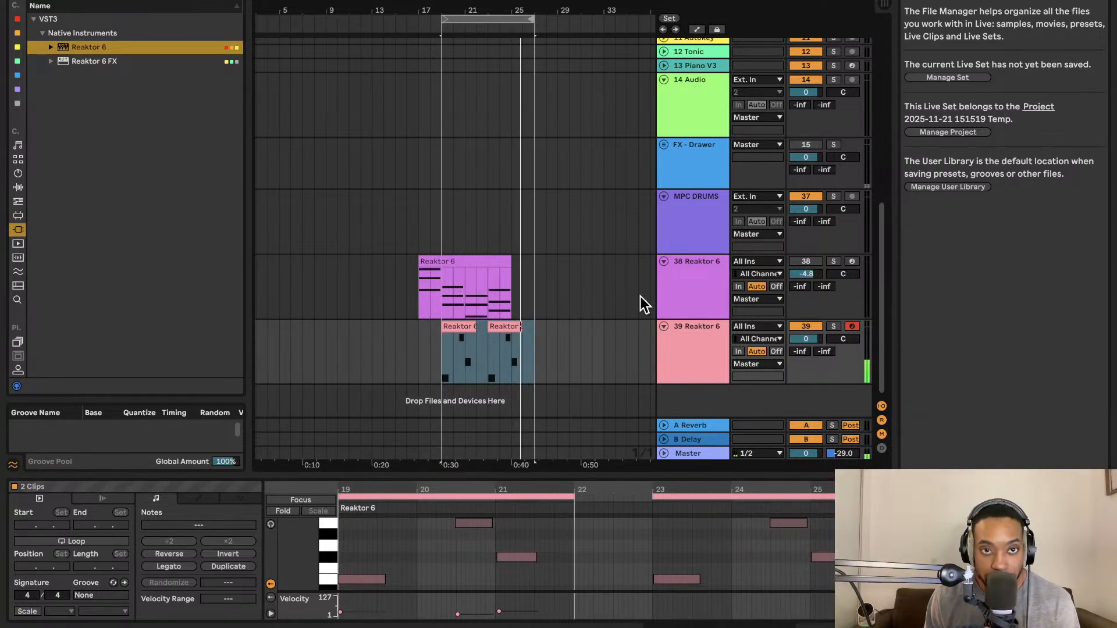